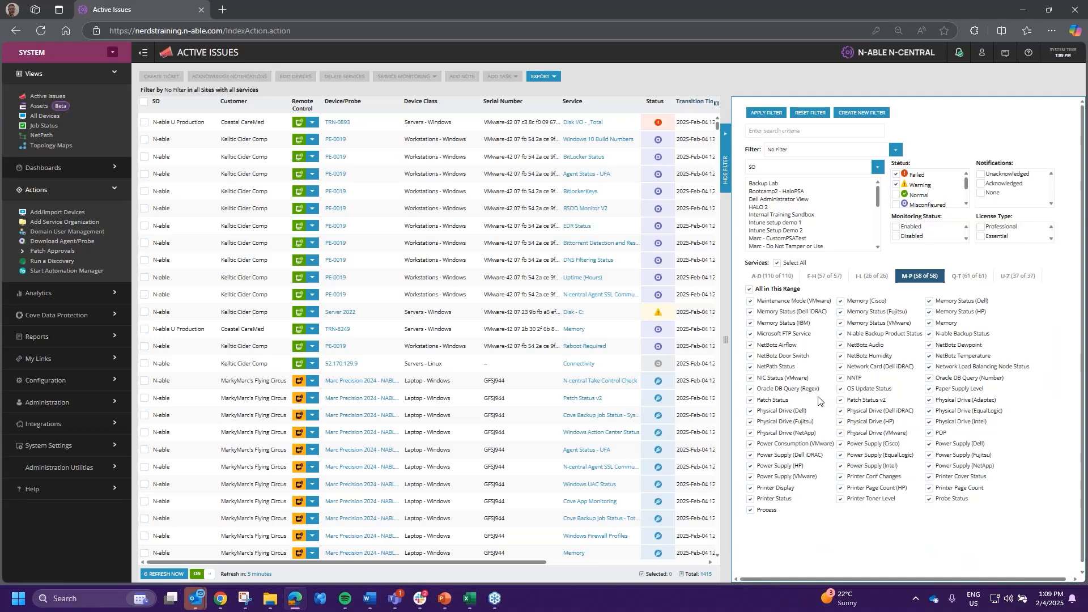
- Untick Patch Status, Patch Status v2, Printer Cover Status, Printer Conf Changes and Power Supply (VMware)
click(841, 400)
click(750, 401)
click(929, 476)
click(841, 476)
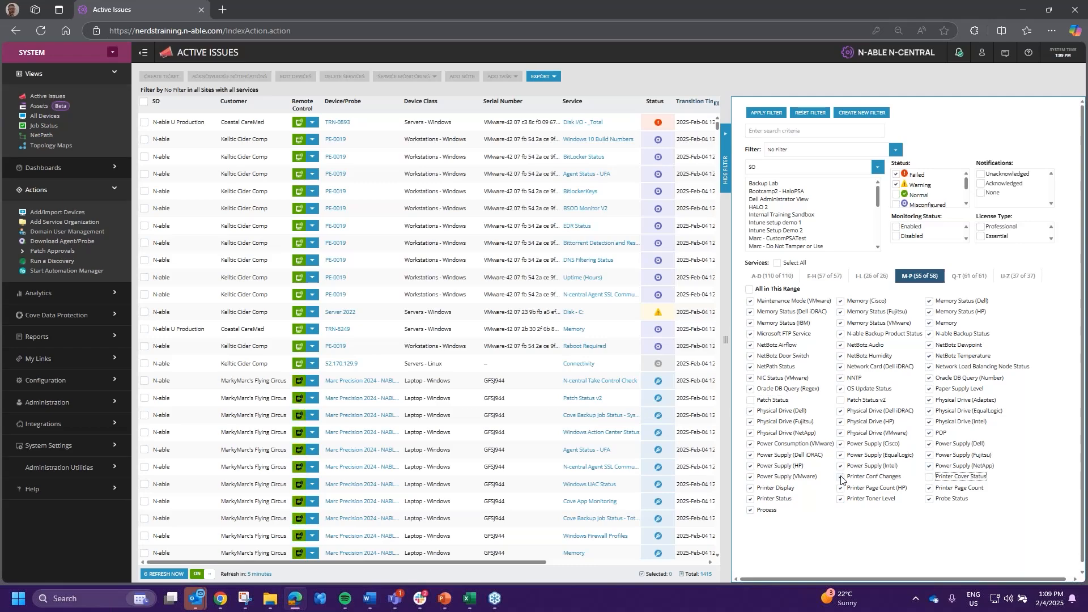
click(751, 476)
- Untick the remaining Printer services, apply the filter and note the 1415 total issues
click(751, 488)
click(841, 488)
click(929, 488)
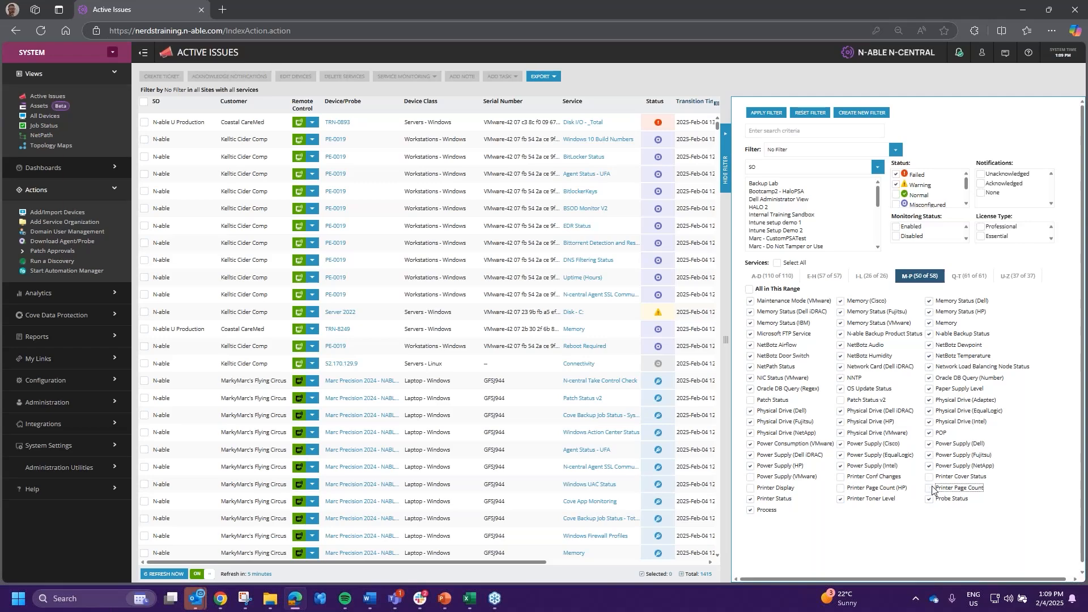
click(751, 499)
click(840, 498)
click(782, 116)
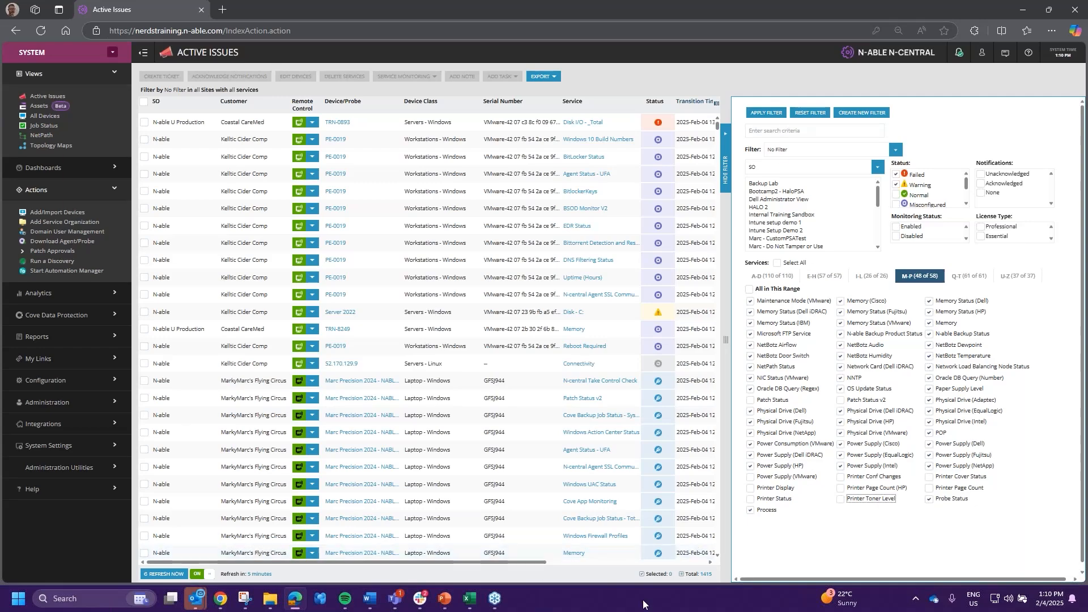
drag(712, 573, 702, 573)
- Add Warning status, exclude the System Change service and reapply the filter, leaving 46 issues
click(760, 114)
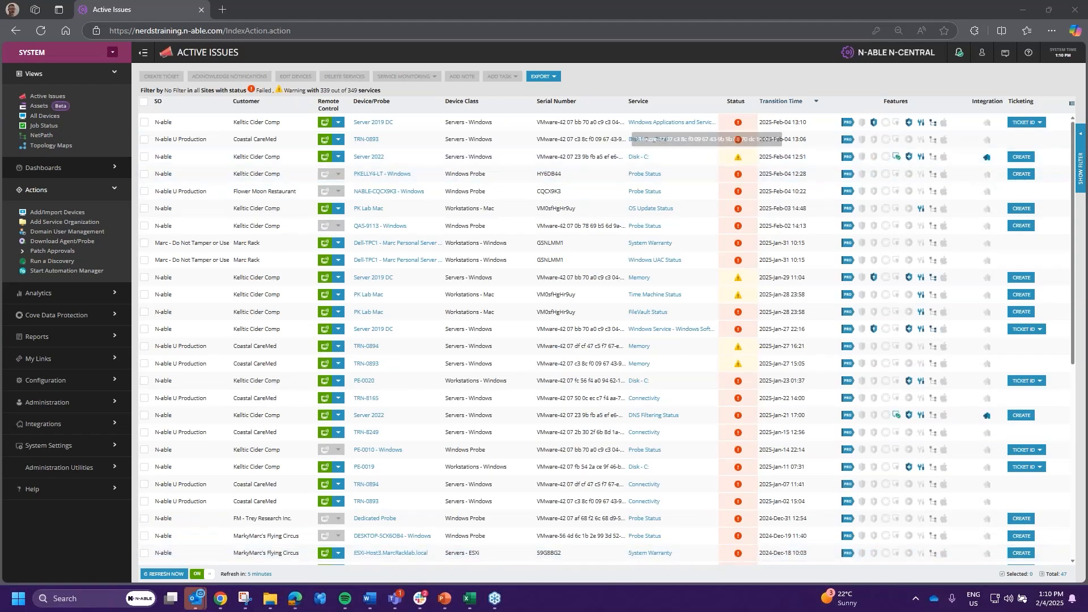
click(1081, 165)
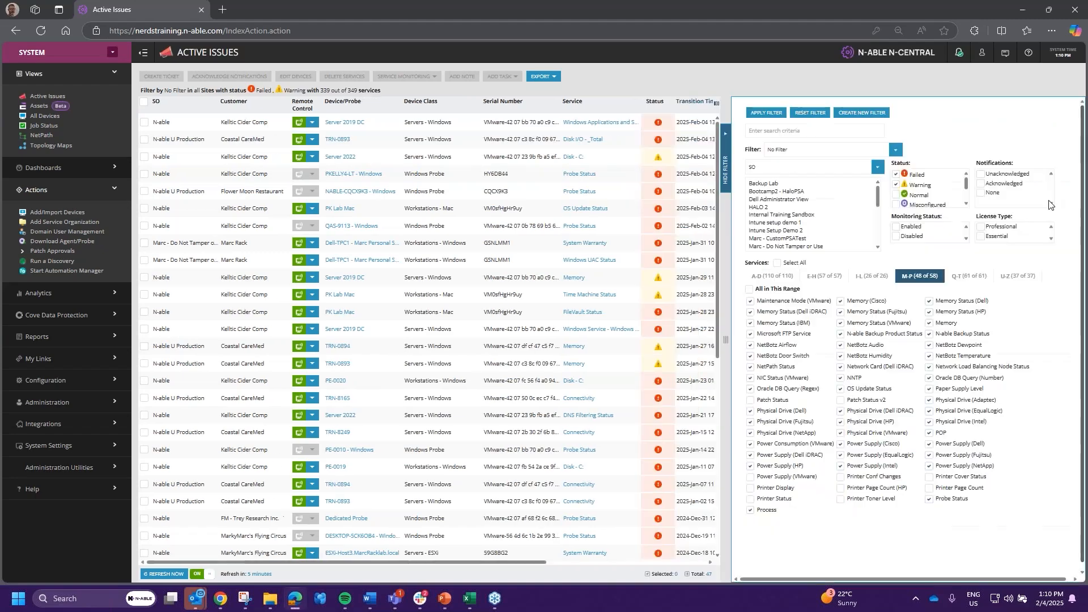
click(897, 184)
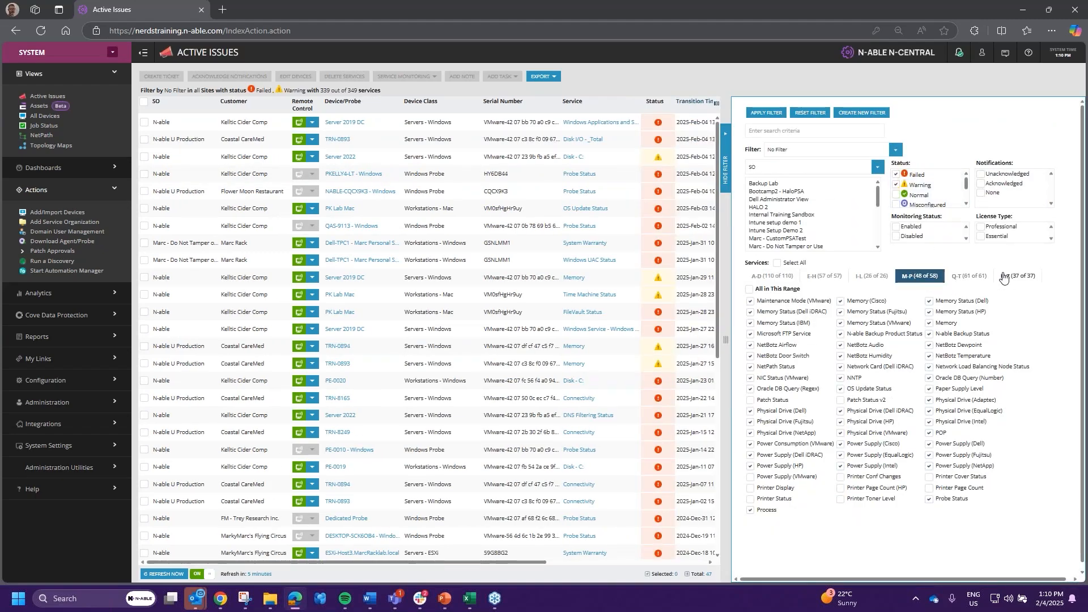
click(970, 278)
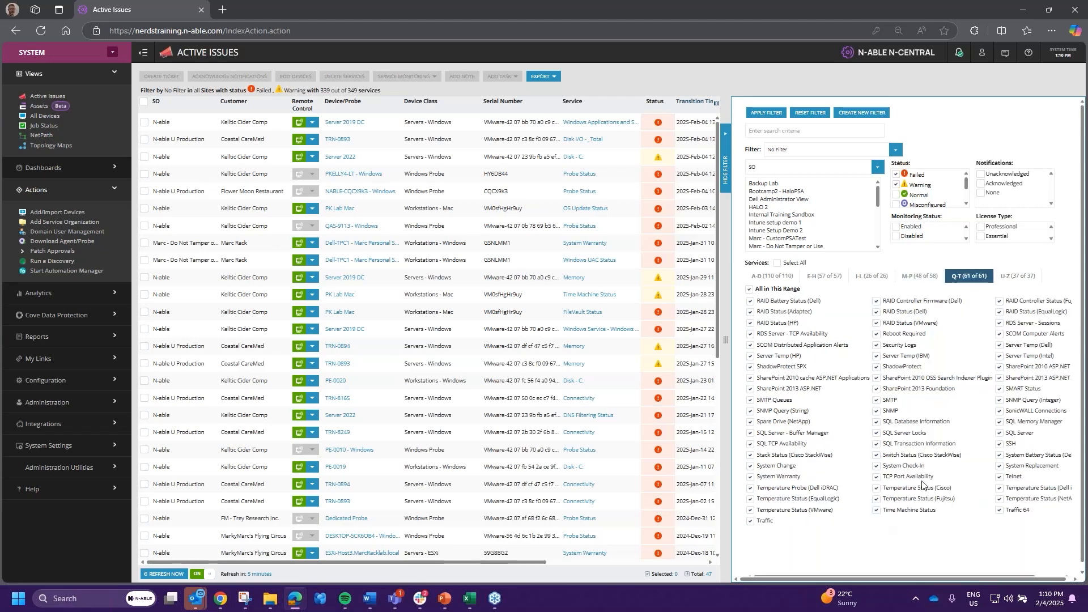
click(751, 467)
click(768, 112)
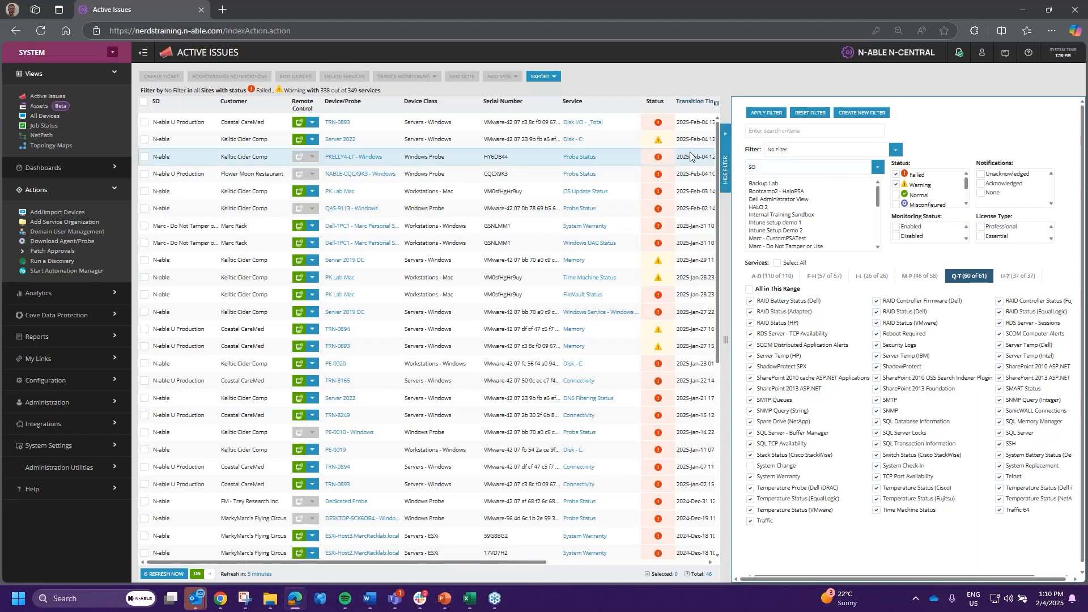
- Hide the filter settings and review the issues, noting the latest transition 2025-Feb-04 13:06
click(726, 170)
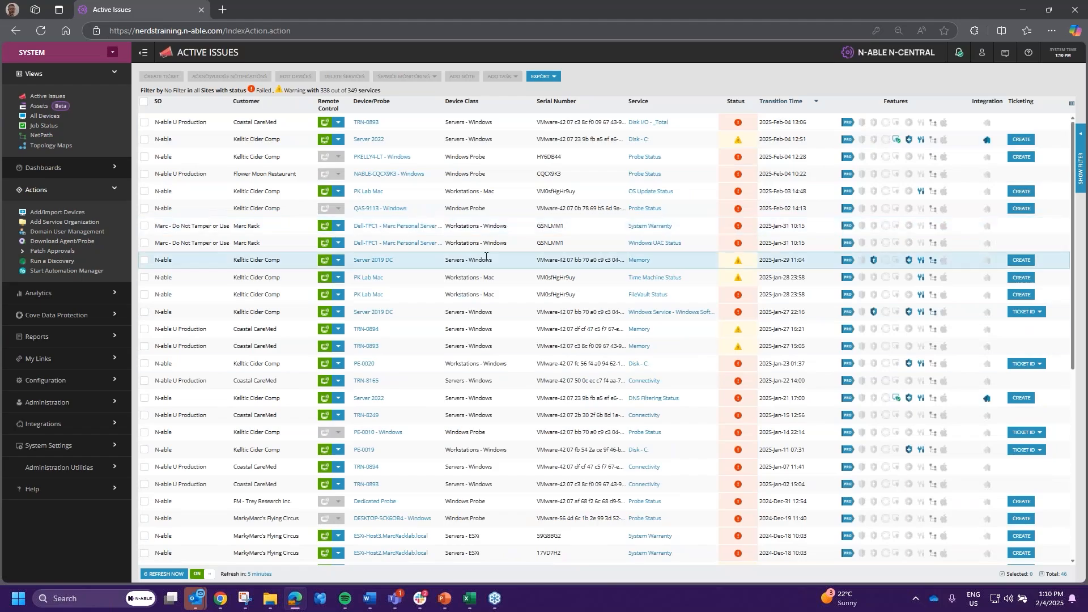
scroll(736, 396, down, 6)
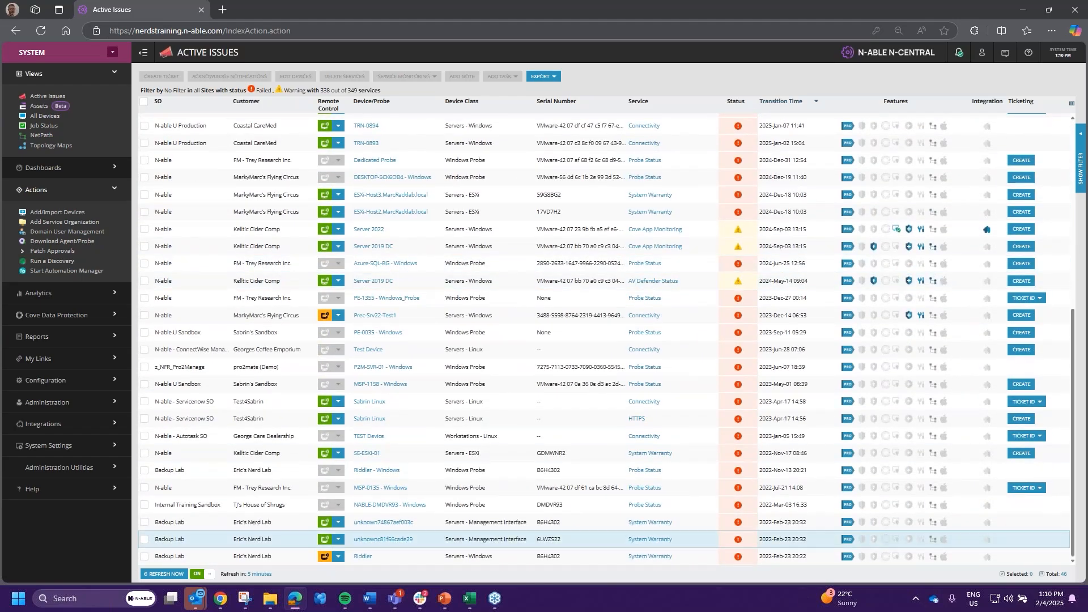
scroll(736, 510, up, 8)
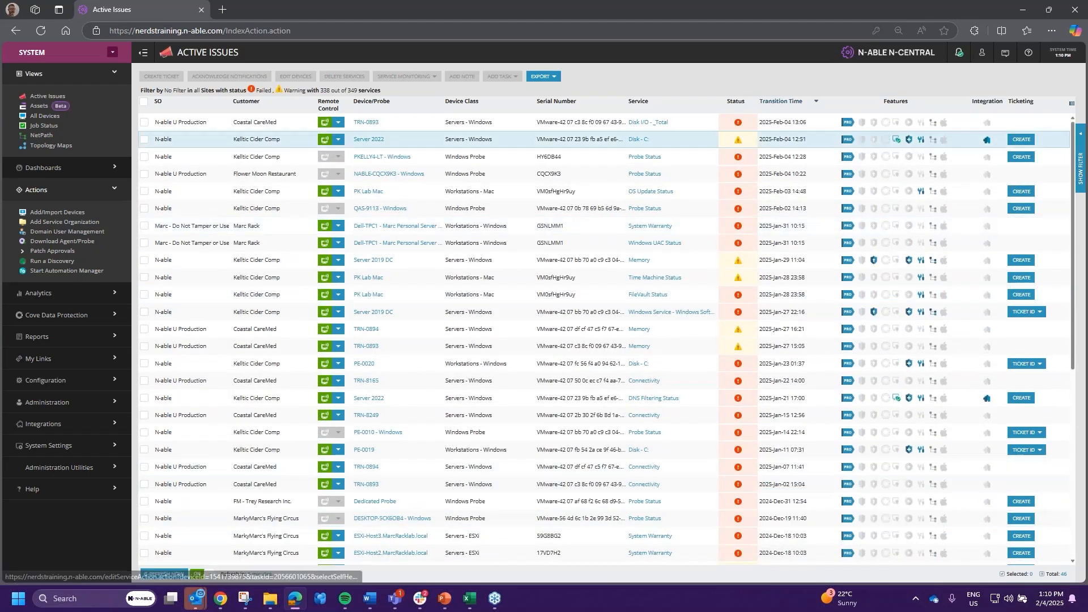
scroll(772, 463, down, 6)
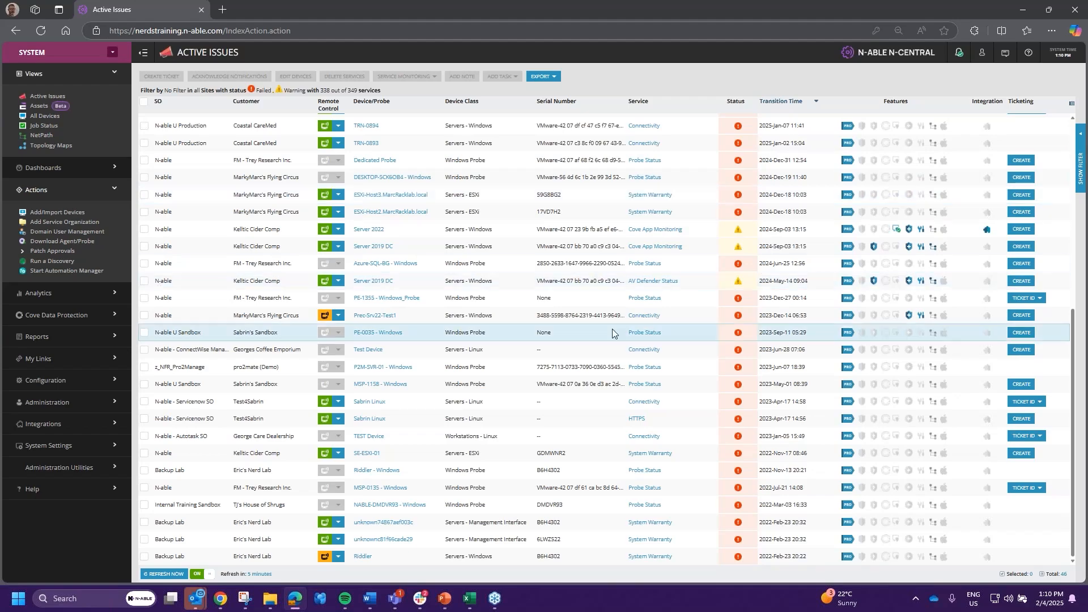
scroll(612, 328, up, 4)
scroll(612, 331, up, 2)
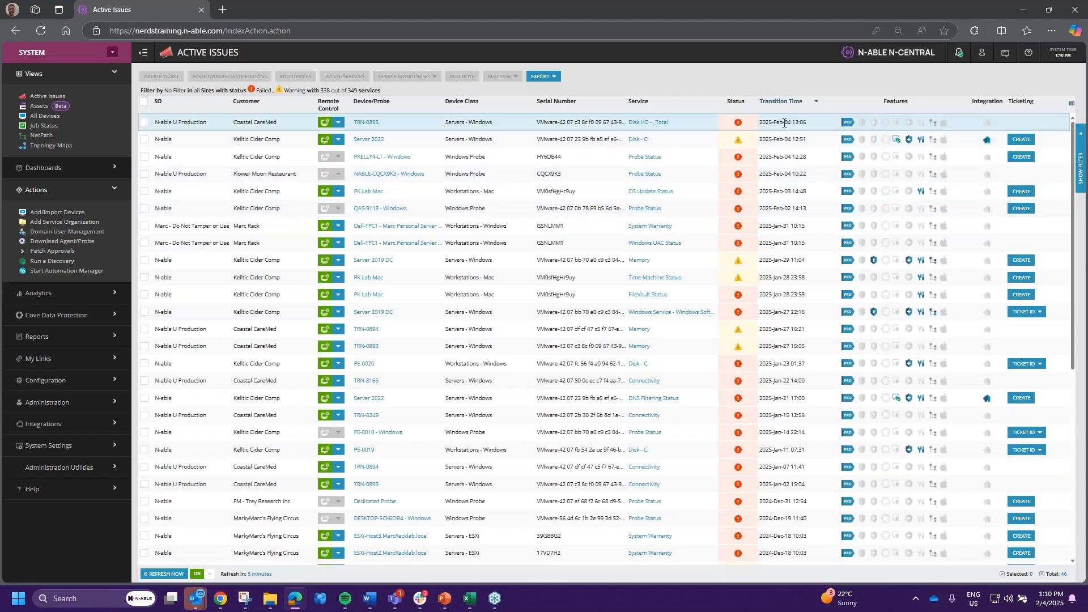
drag(760, 122, 816, 123)
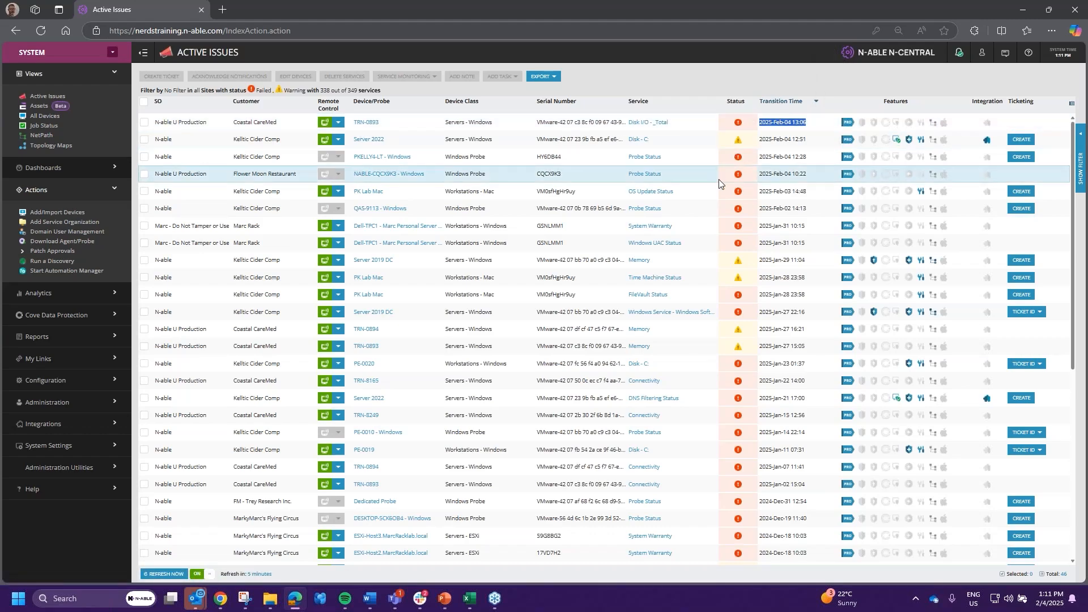
mouse_move(740, 162)
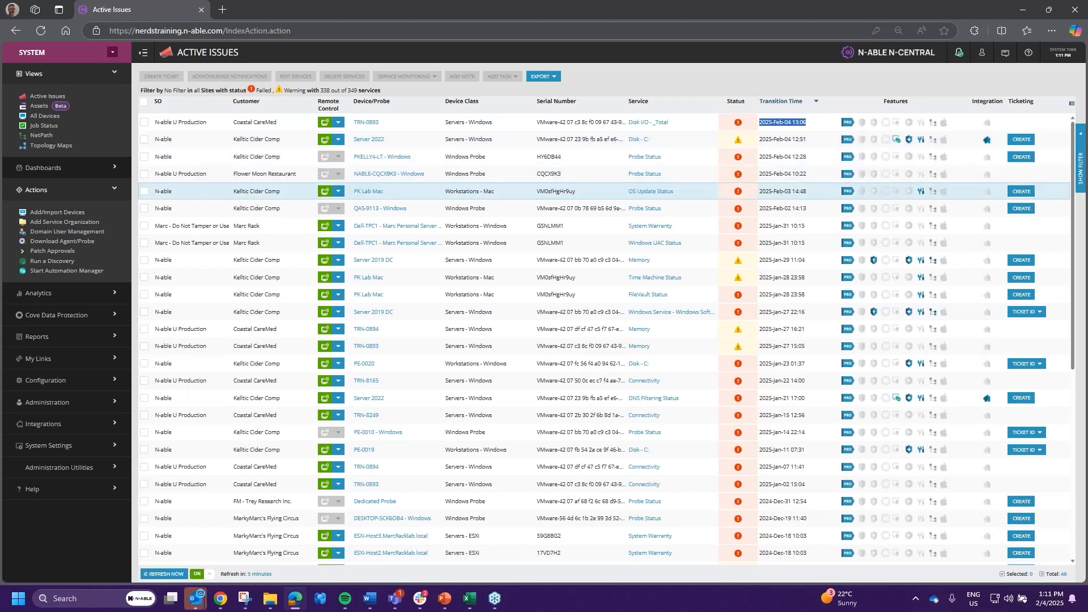
- Sort the 46 issues by the Service column and scroll through them
scroll(666, 284, down, 1)
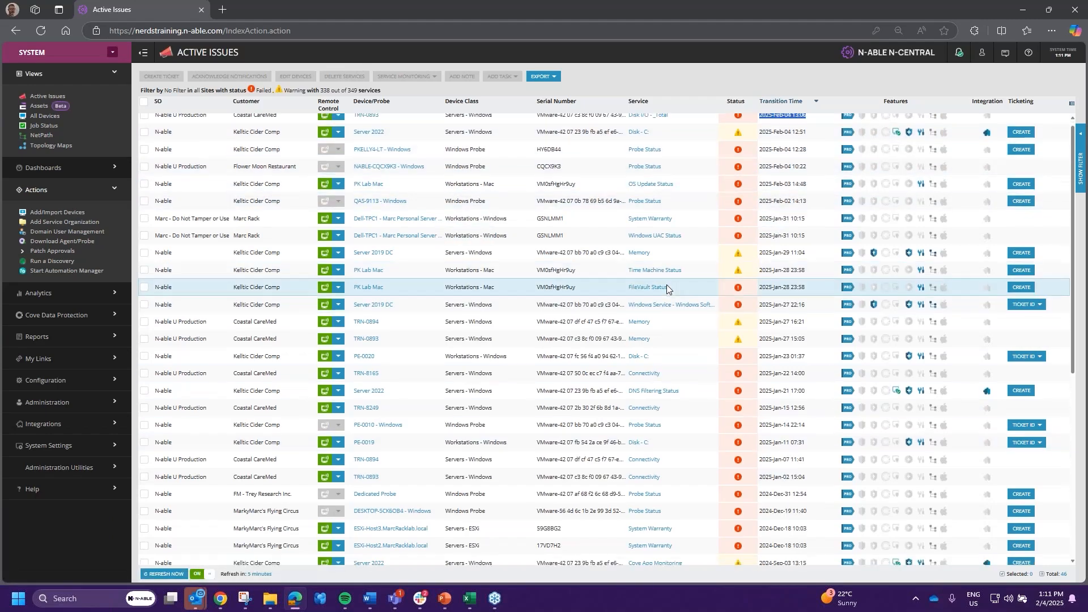
scroll(666, 284, down, 2)
scroll(666, 284, up, 2)
drag(637, 102, 641, 102)
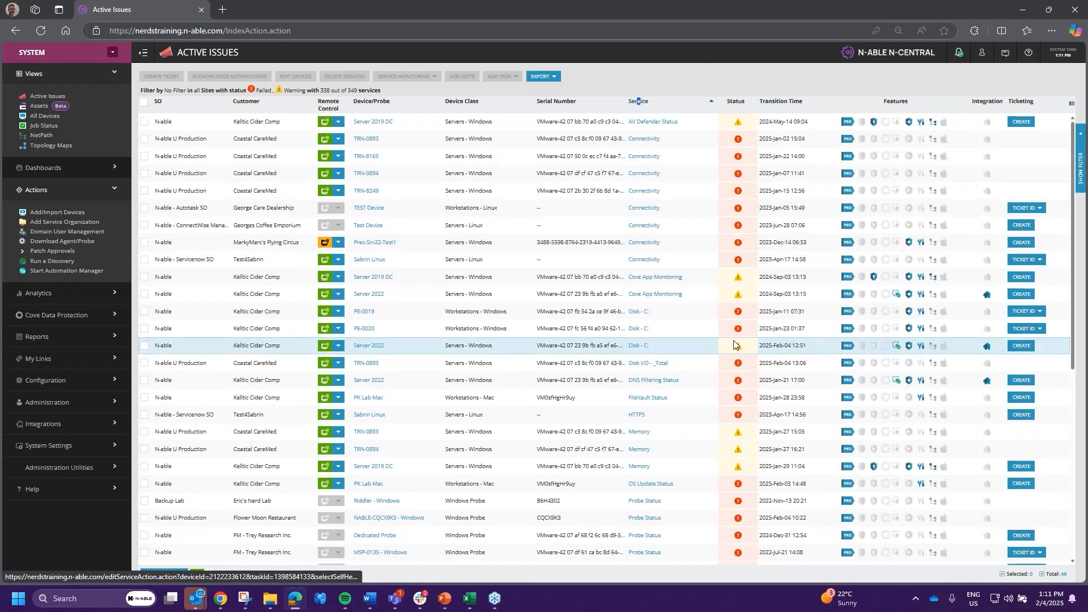
scroll(734, 344, down, 2)
mouse_move(739, 201)
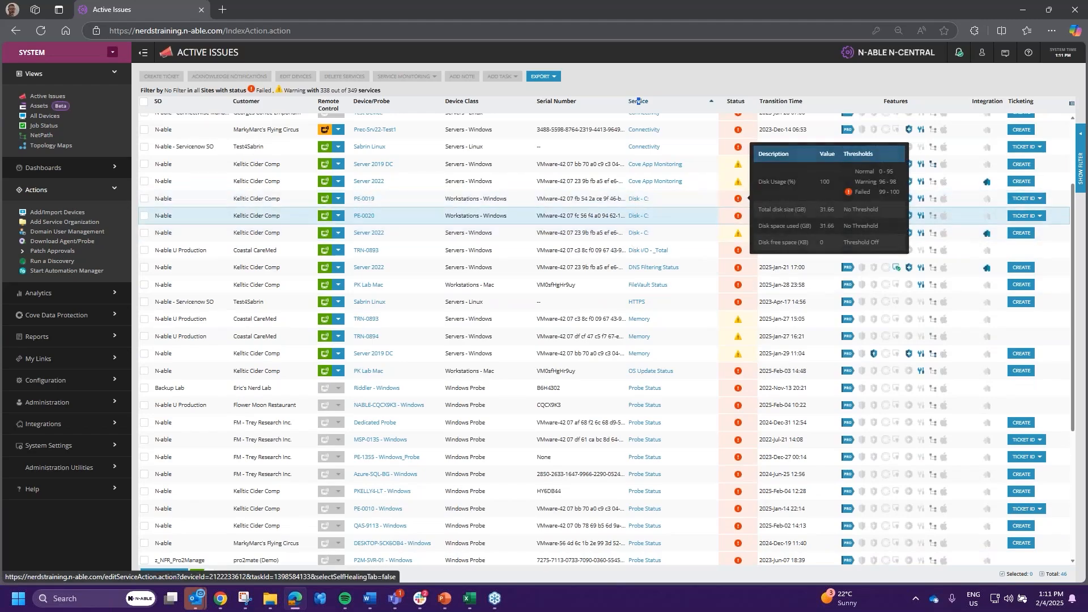
mouse_move(737, 237)
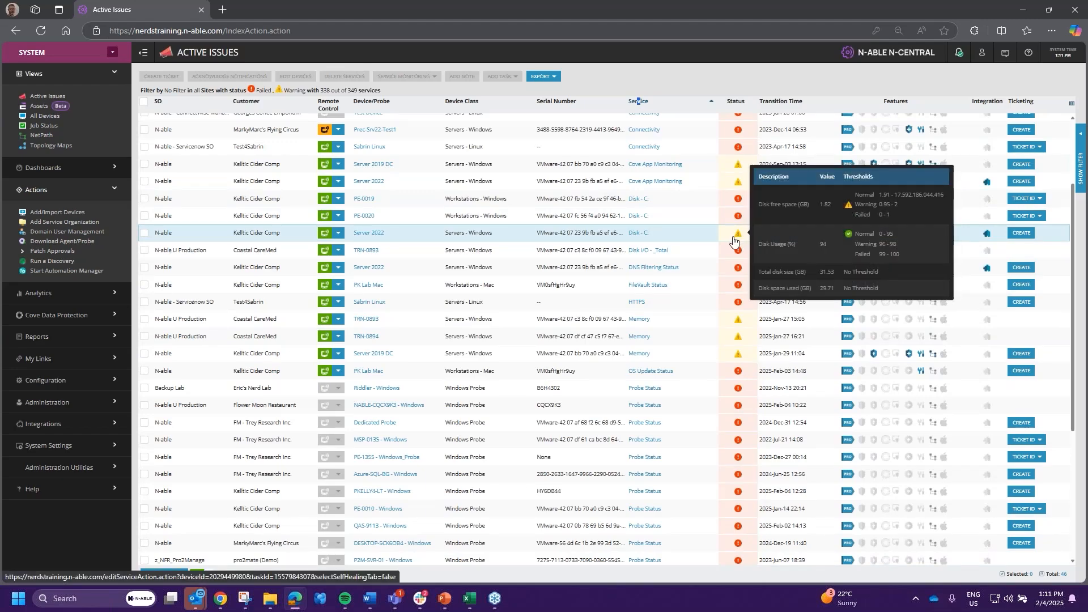
scroll(551, 390, up, 1)
scroll(624, 391, up, 2)
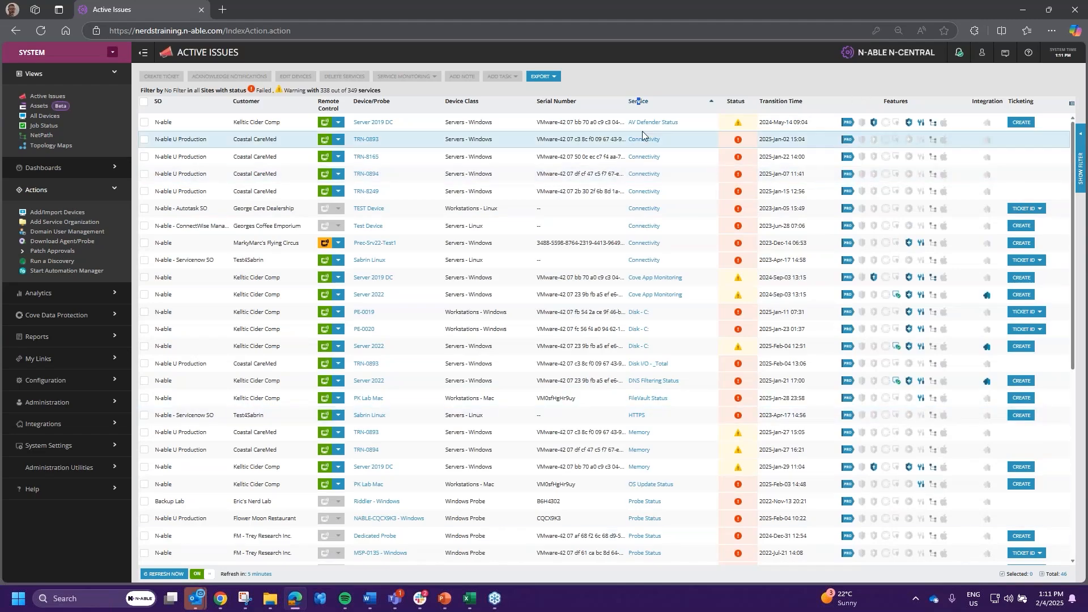
- Open and close the Export menu without exporting, then switch to the presentation
click(556, 77)
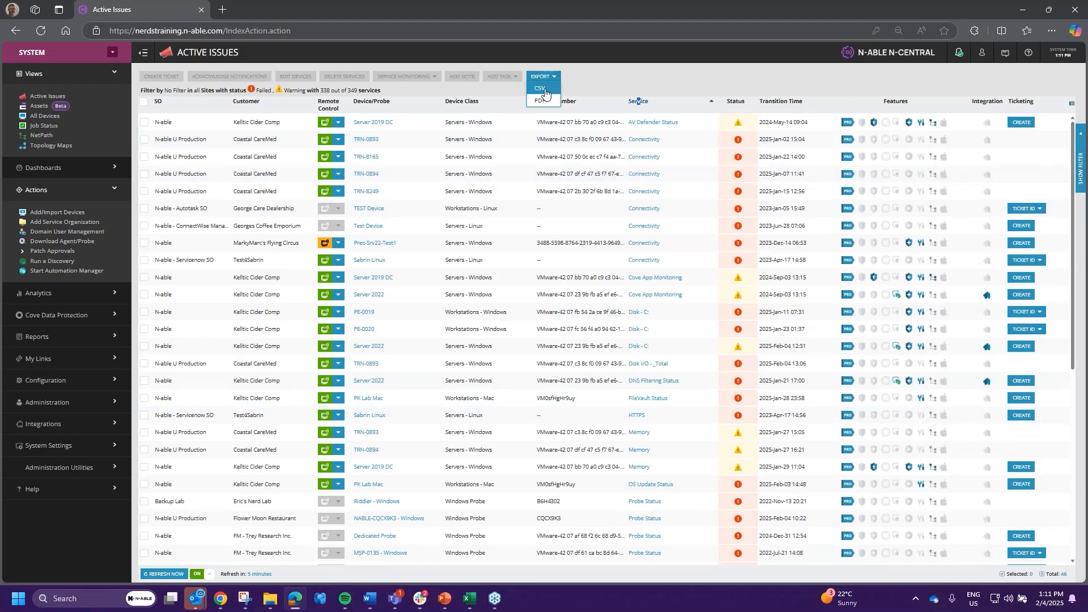
click(634, 85)
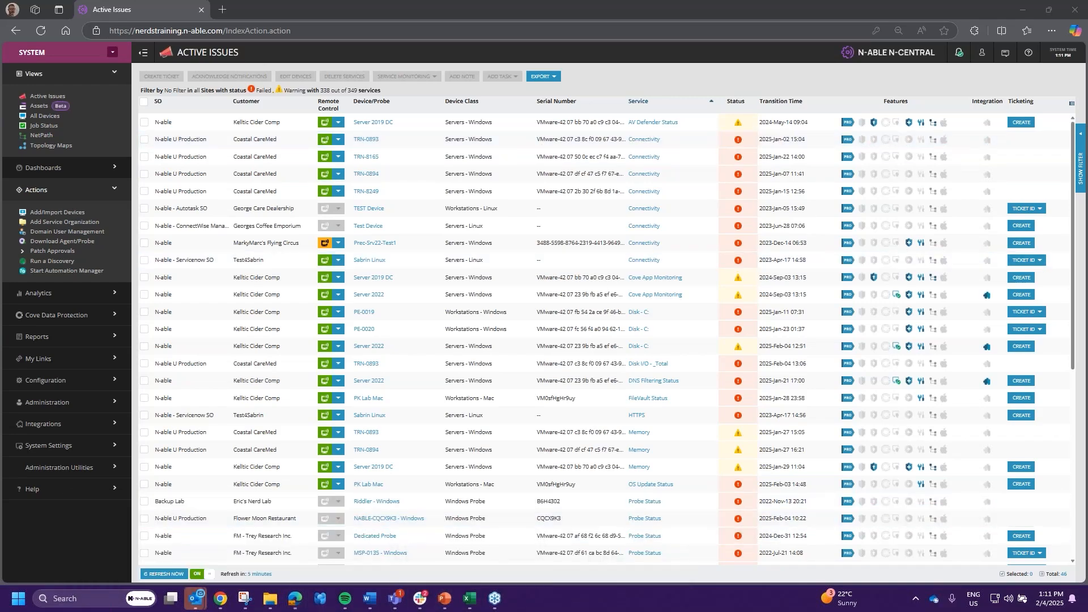
key(alt+Tab)
- Advance the slideshow to the Test #2 slide, then reopen N-central's Active Issues filter
click(437, 187)
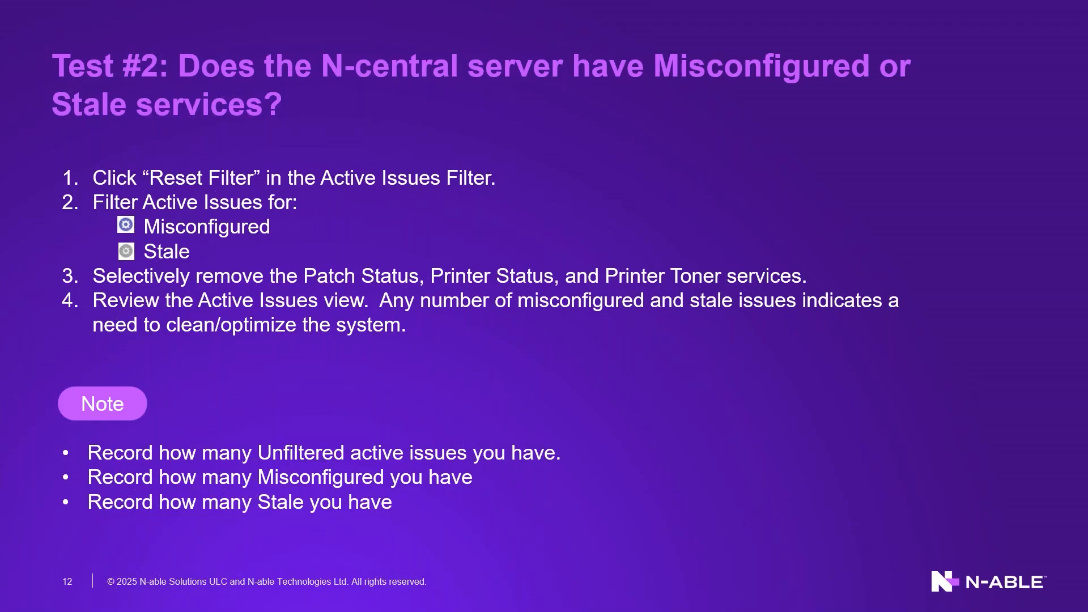
key(alt+Tab)
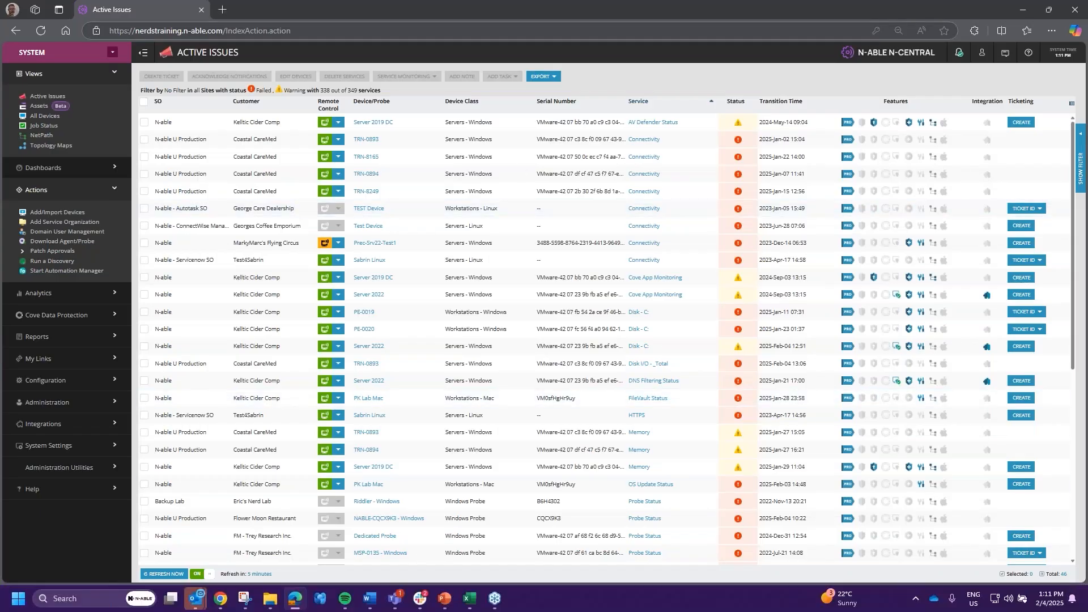
click(1081, 162)
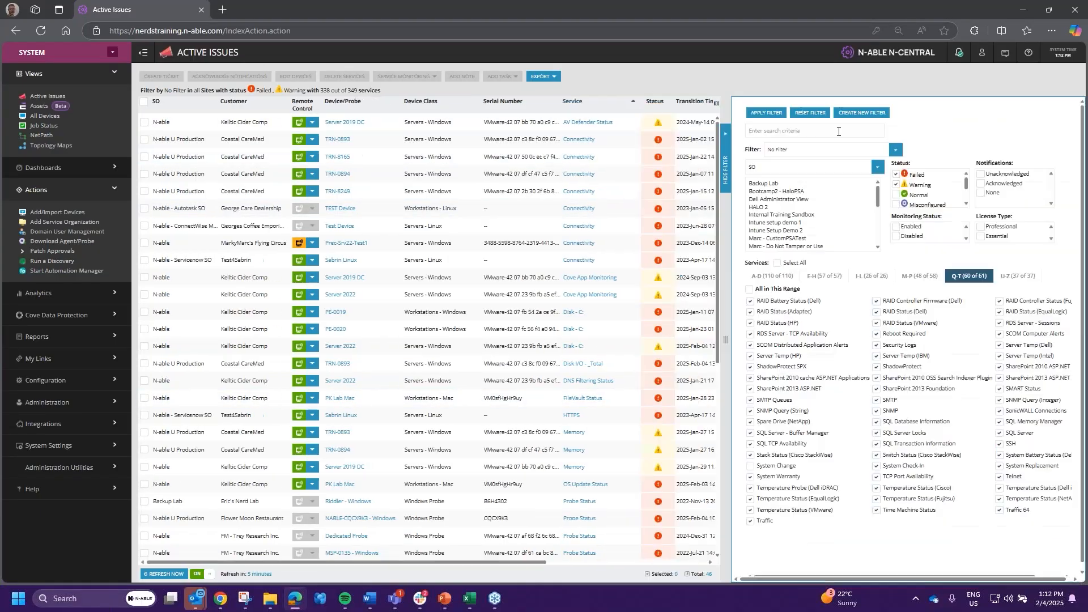
- Reset the filter, then restrict the status to Misconfigured and Stale and apply it
click(812, 111)
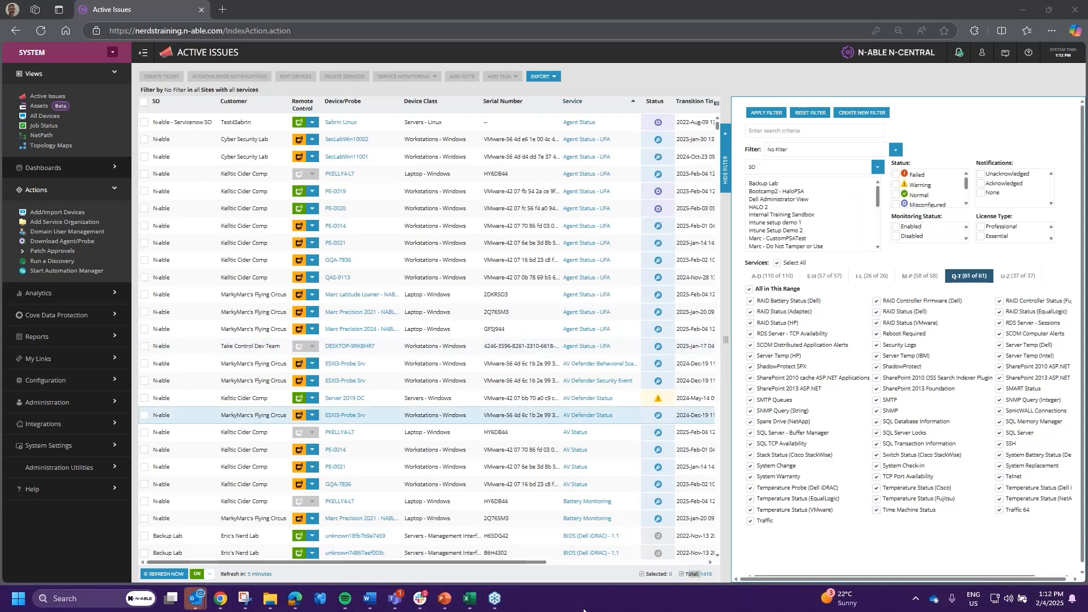
drag(708, 575, 640, 577)
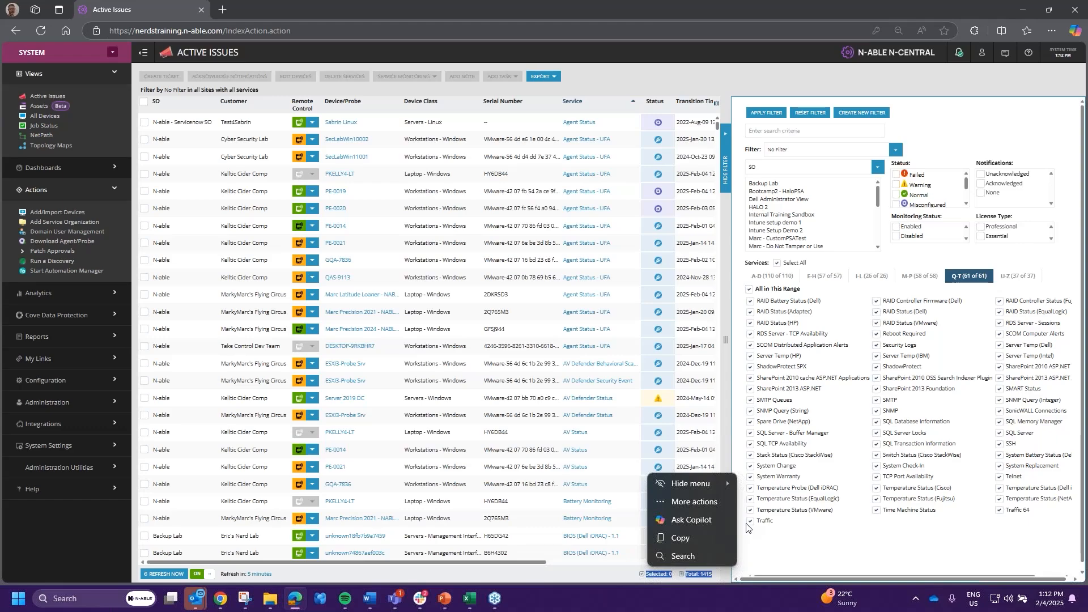
click(592, 196)
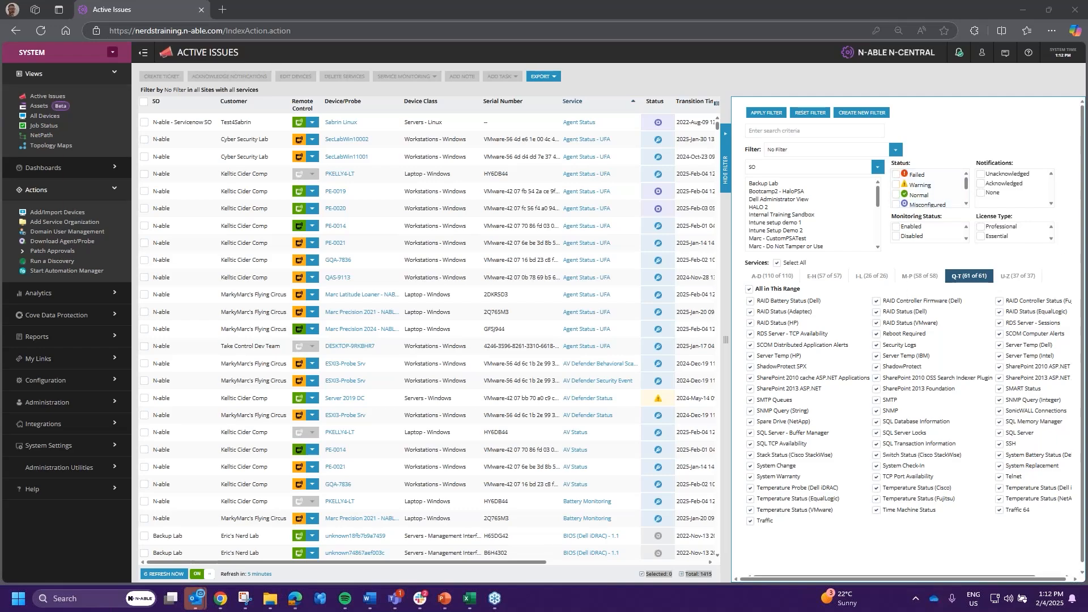
click(727, 180)
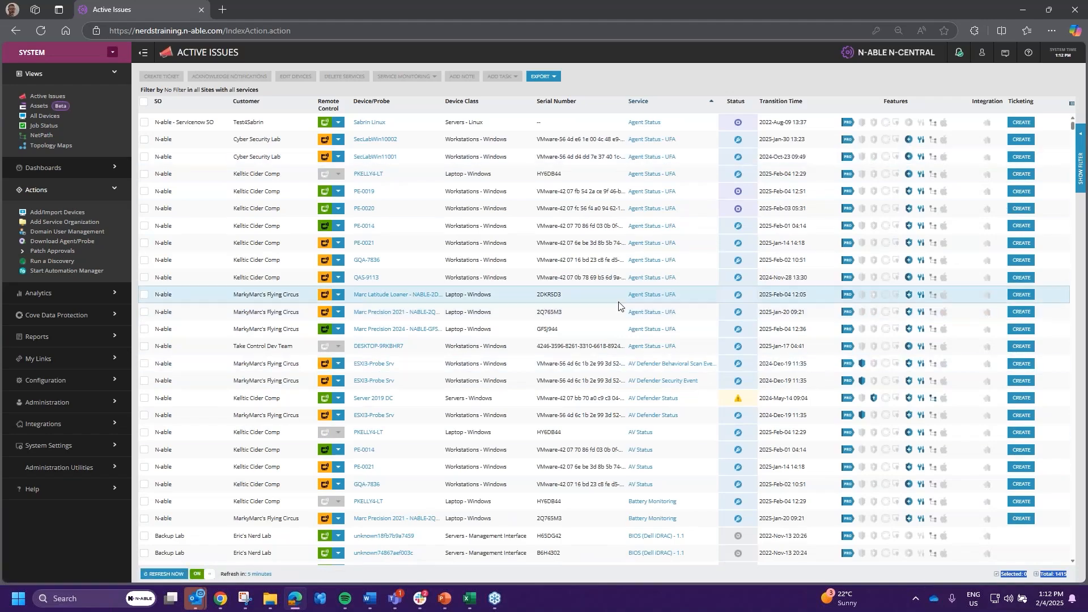
click(1081, 173)
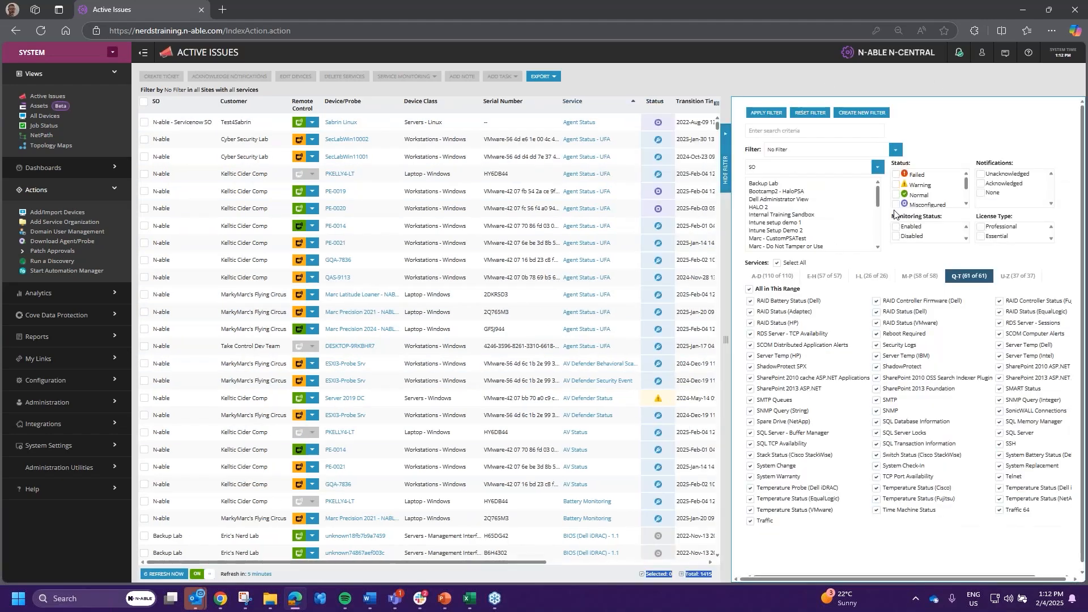
click(967, 204)
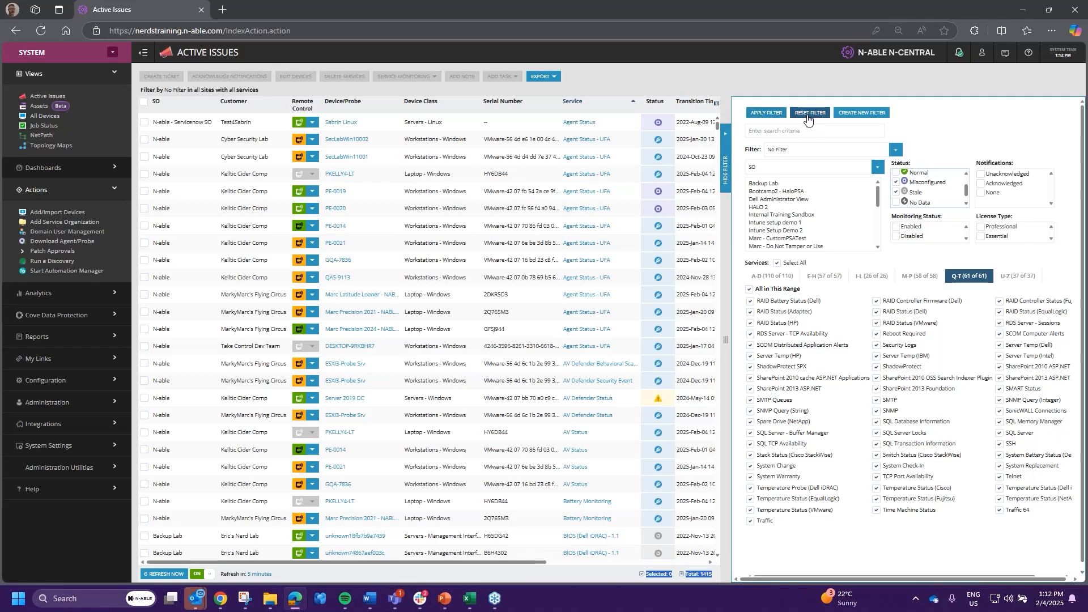
click(767, 114)
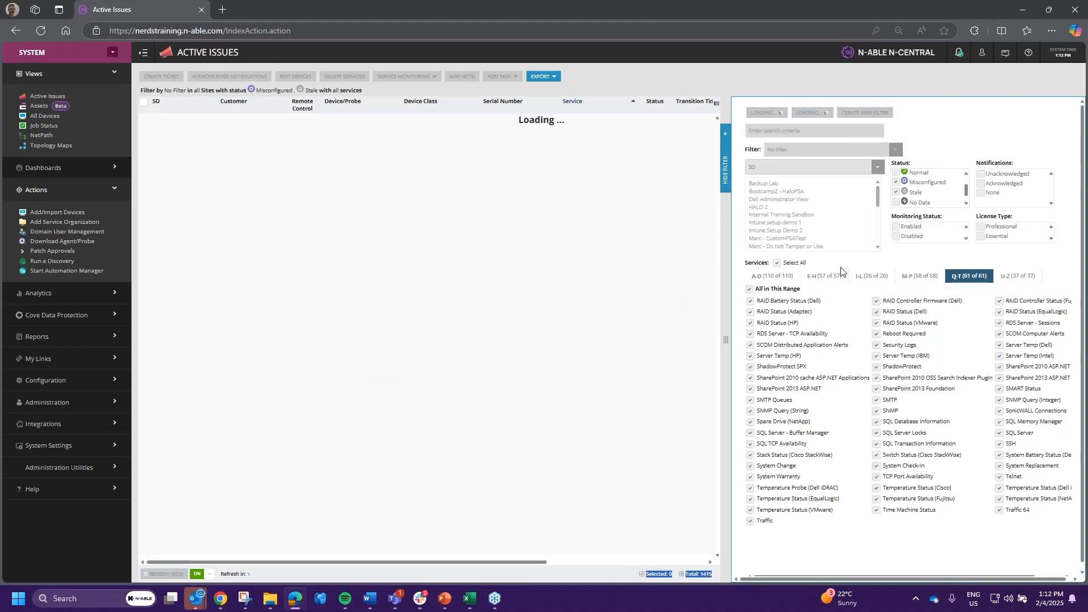
- Hide the filter panel and select the total count of 761 issues
click(725, 183)
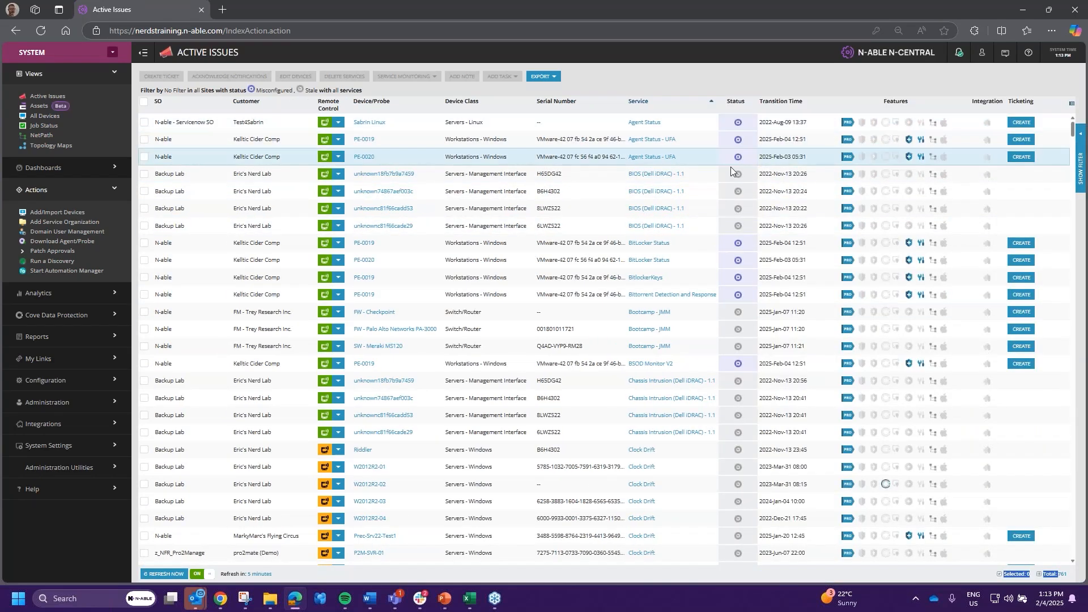
scroll(567, 201, down, 1)
scroll(737, 226, down, 3)
scroll(741, 335, down, 4)
scroll(741, 425, down, 10)
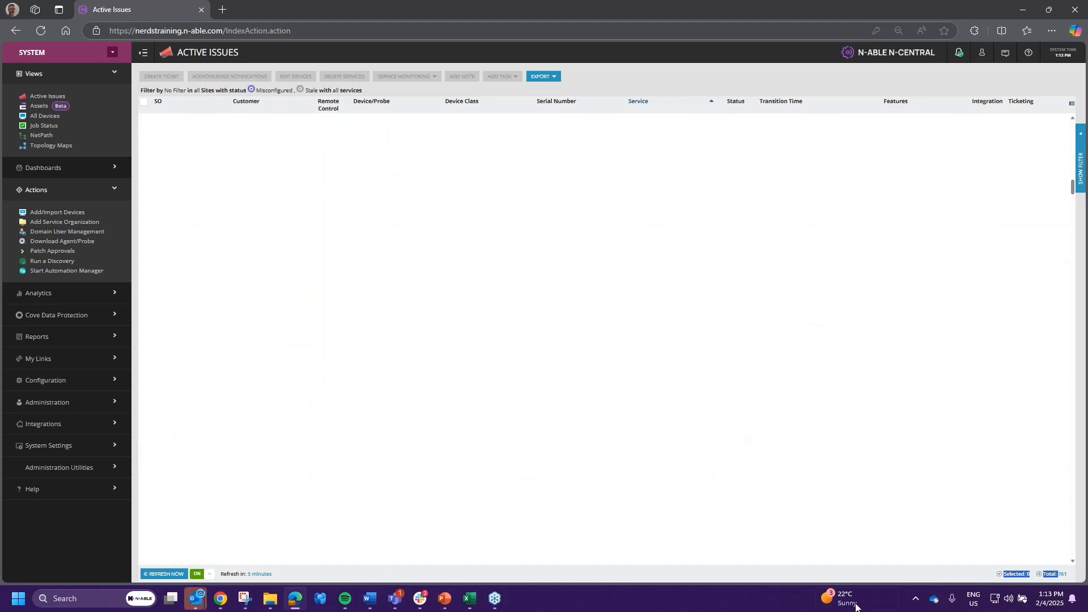
double_click(1062, 575)
scroll(622, 261, up, 5)
scroll(622, 262, up, 5)
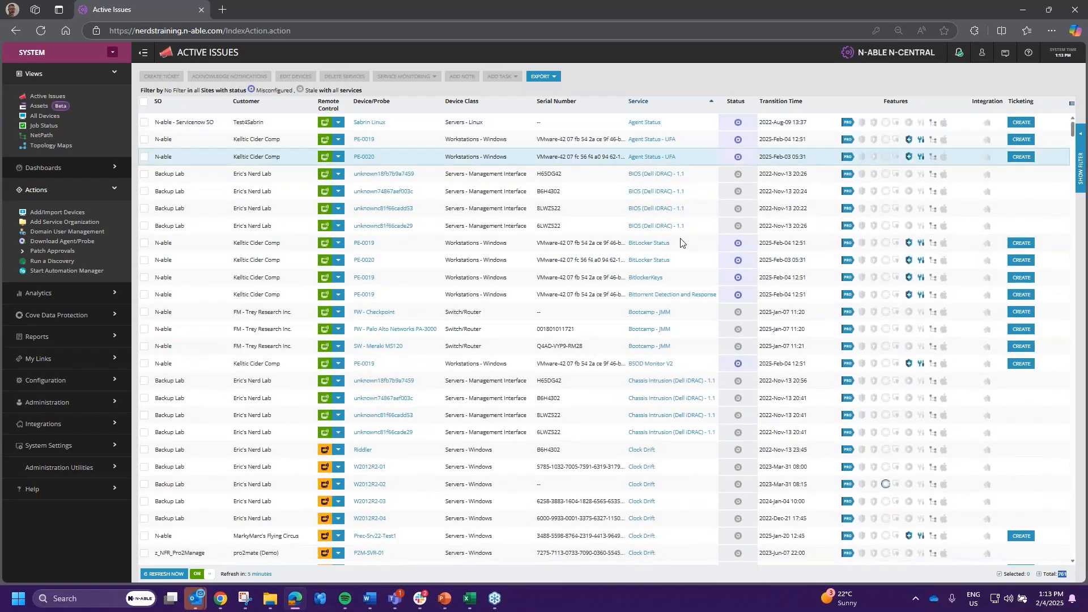
scroll(646, 408, down, 10)
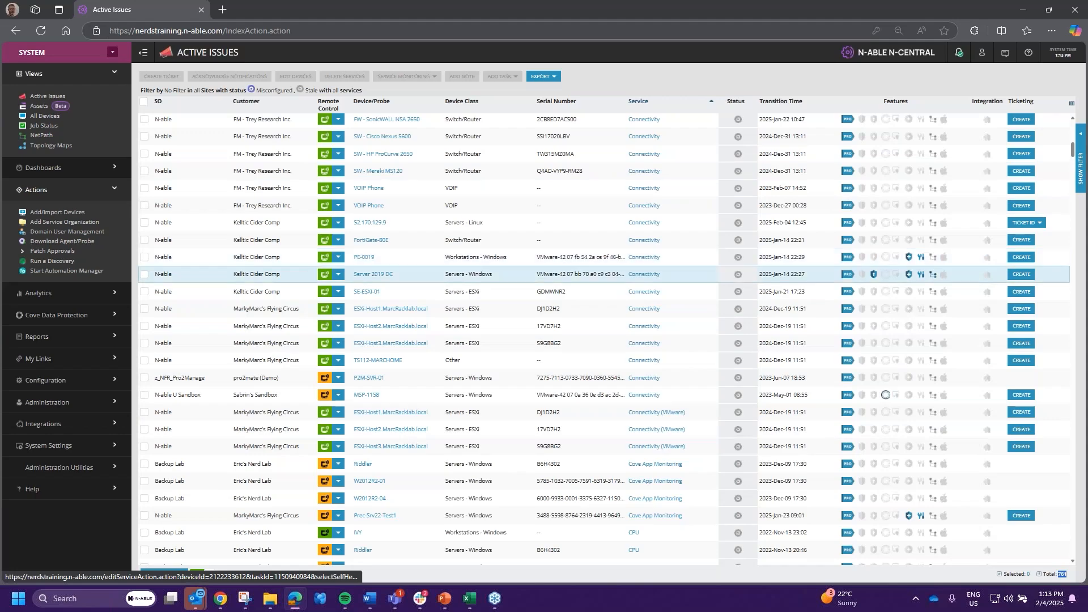
scroll(603, 340, up, 7)
- Export the Misconfigured/Stale active issues as a CSV file
click(542, 76)
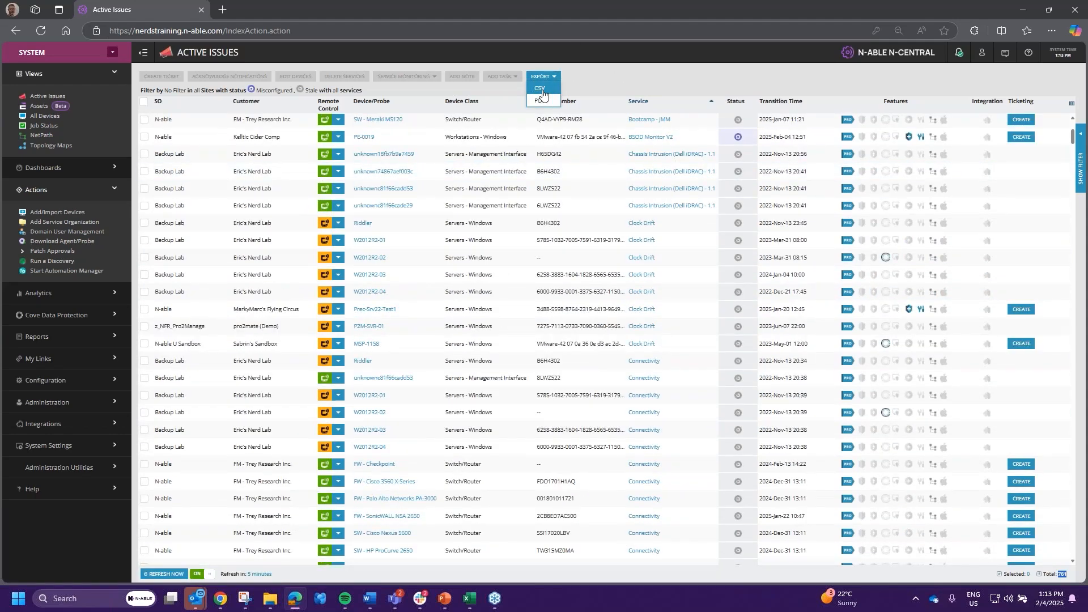
click(541, 89)
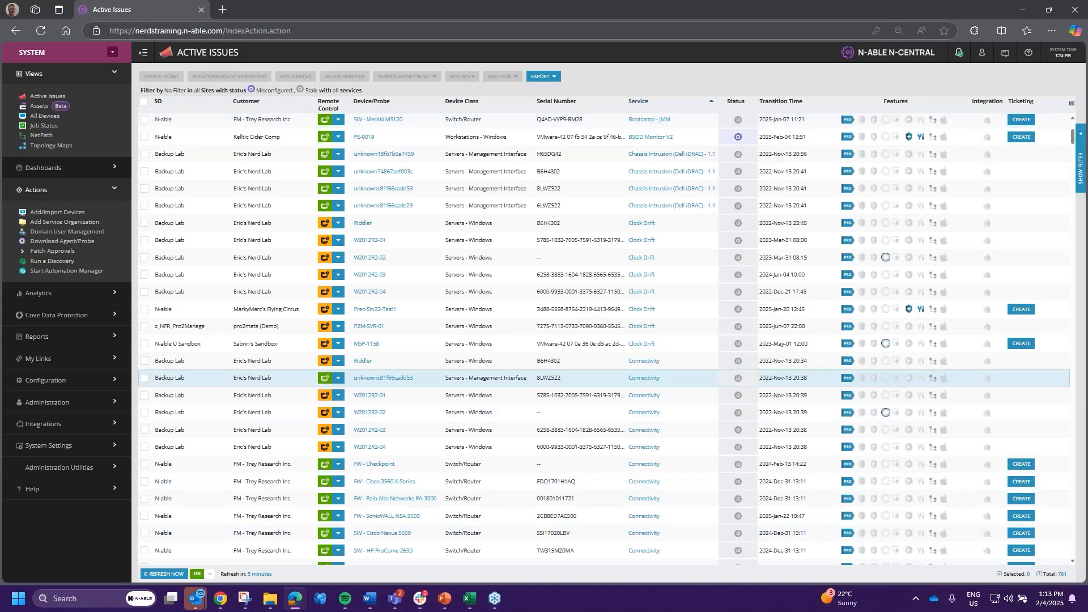
scroll(603, 374, down, 2)
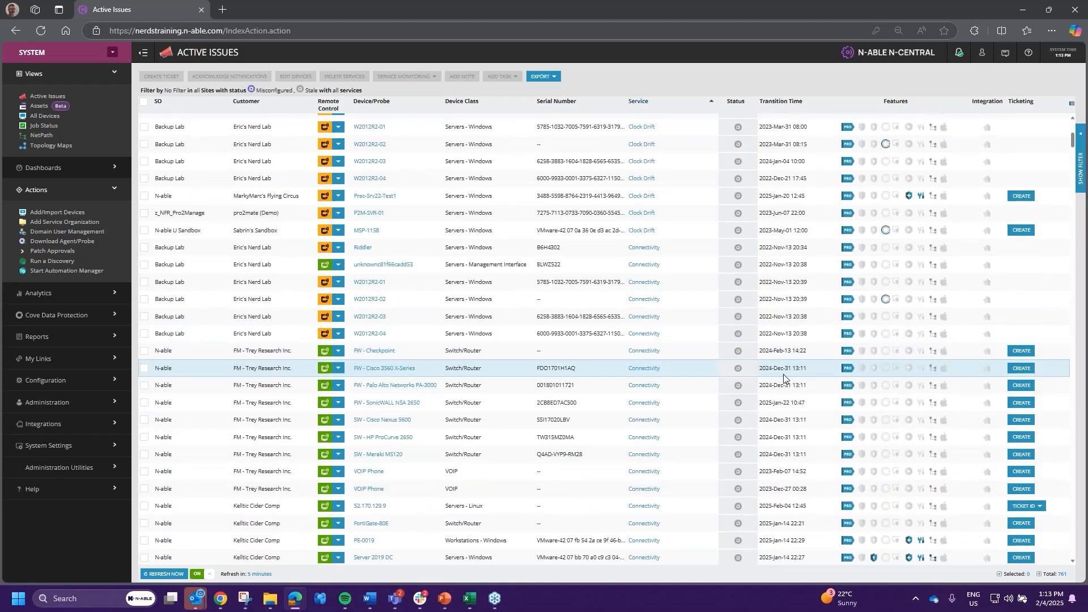
click(37, 427)
- Open Administration > Probes in a new tab, then return to the Active Issues tab
click(50, 403)
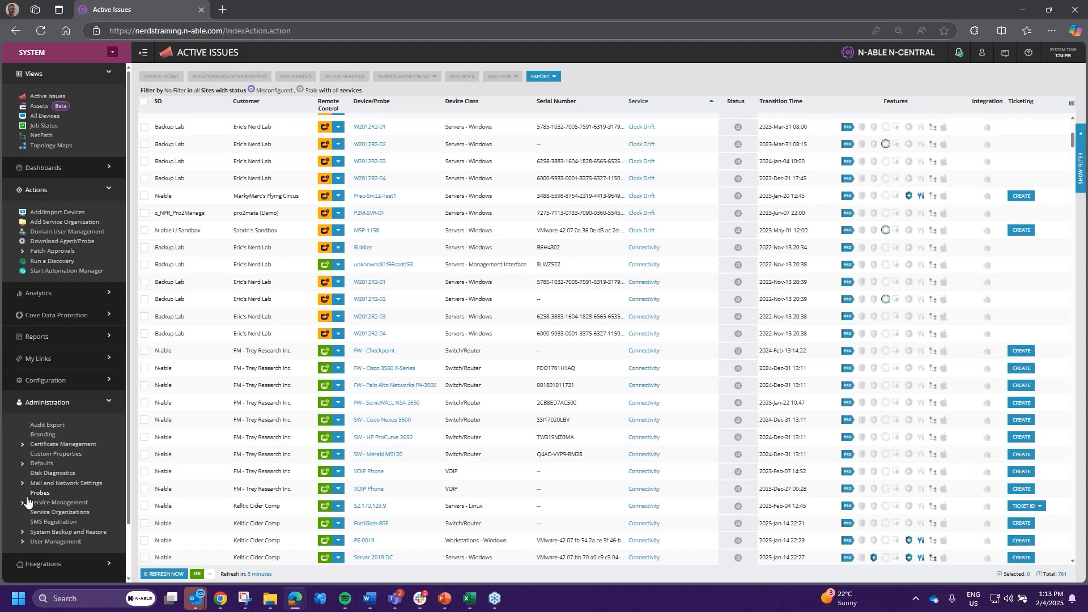
right_click(39, 499)
click(82, 526)
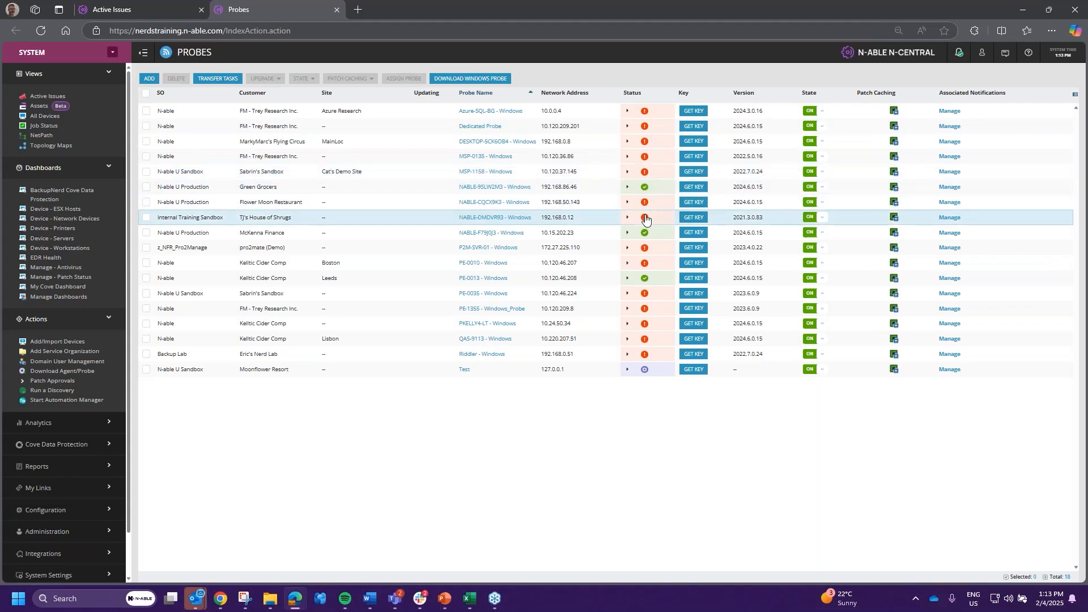
click(128, 8)
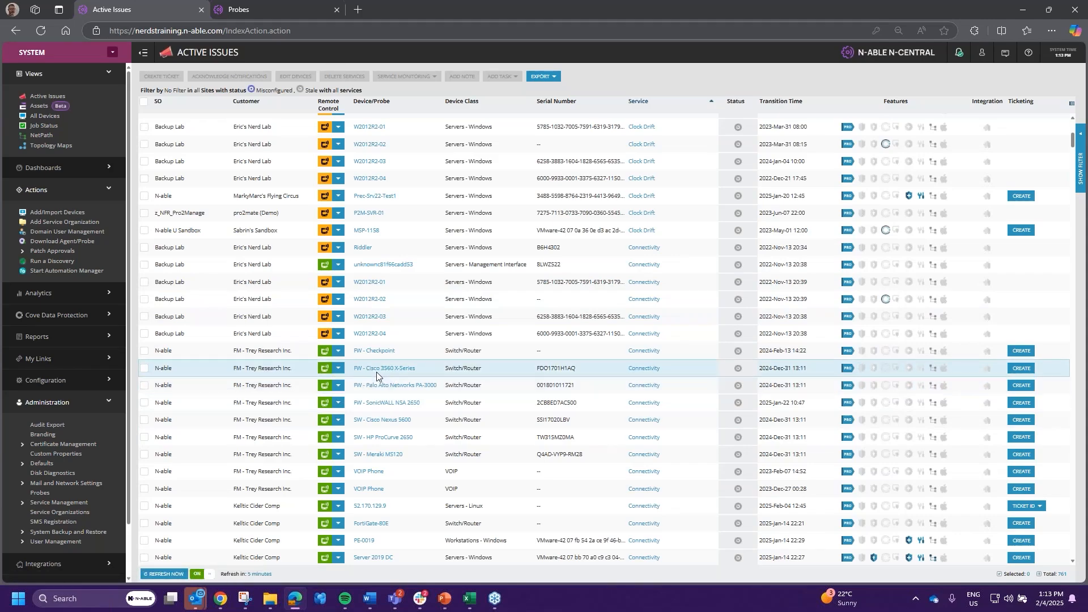
- Open the FW - Checkpoint device's Monitoring view in a new tab, check its probe, then go back to Active Issues
drag(376, 372, 310, 6)
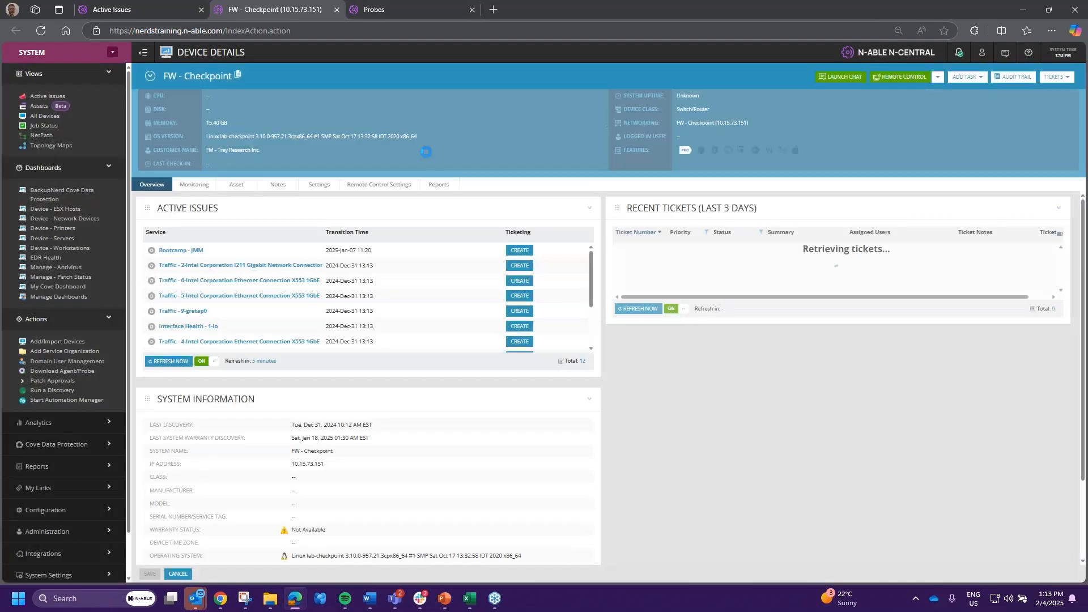
click(196, 185)
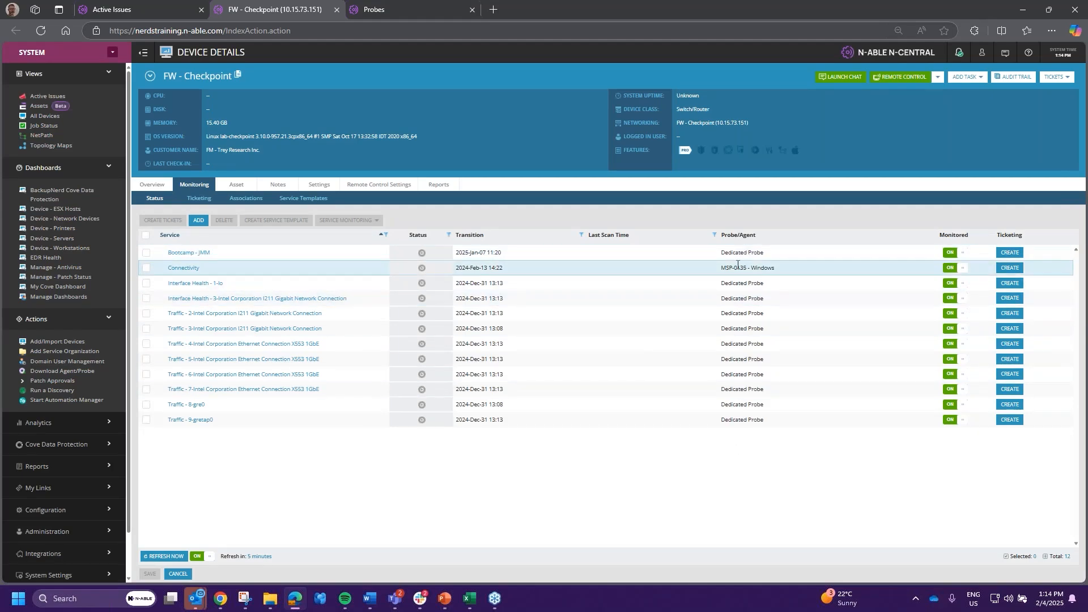
drag(721, 252, 766, 254)
click(780, 270)
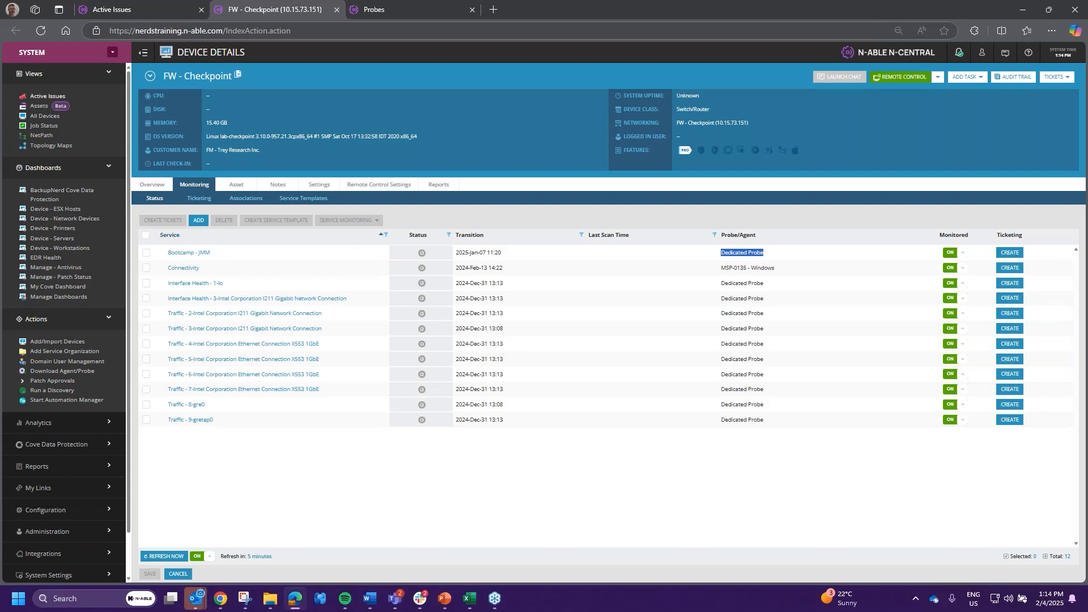
click(47, 97)
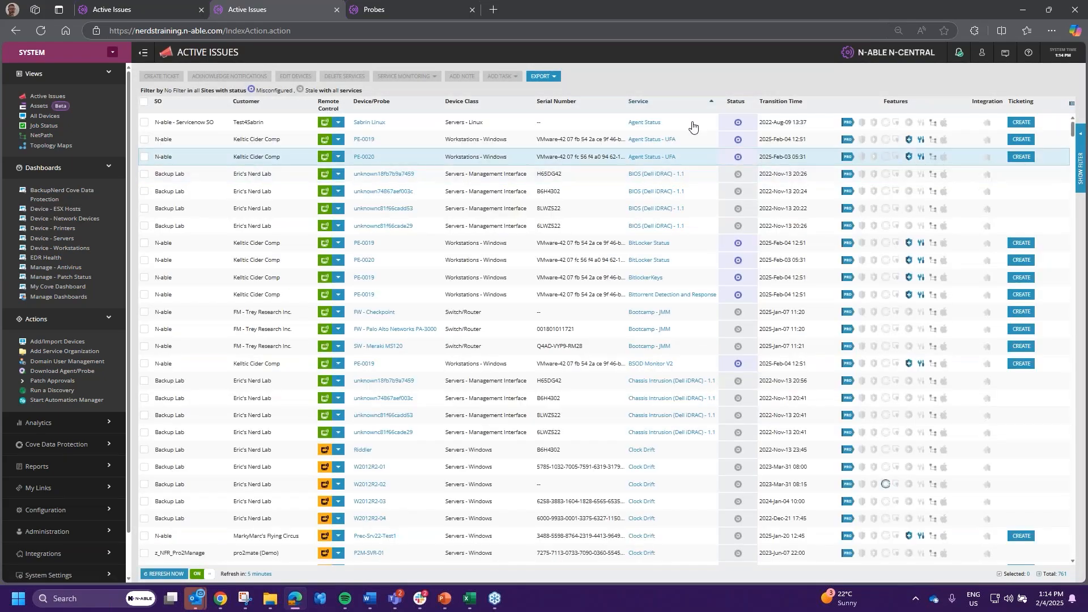
- Apply the saved Network Devices filter, narrowing the list to 308 switch/router issues
click(1080, 170)
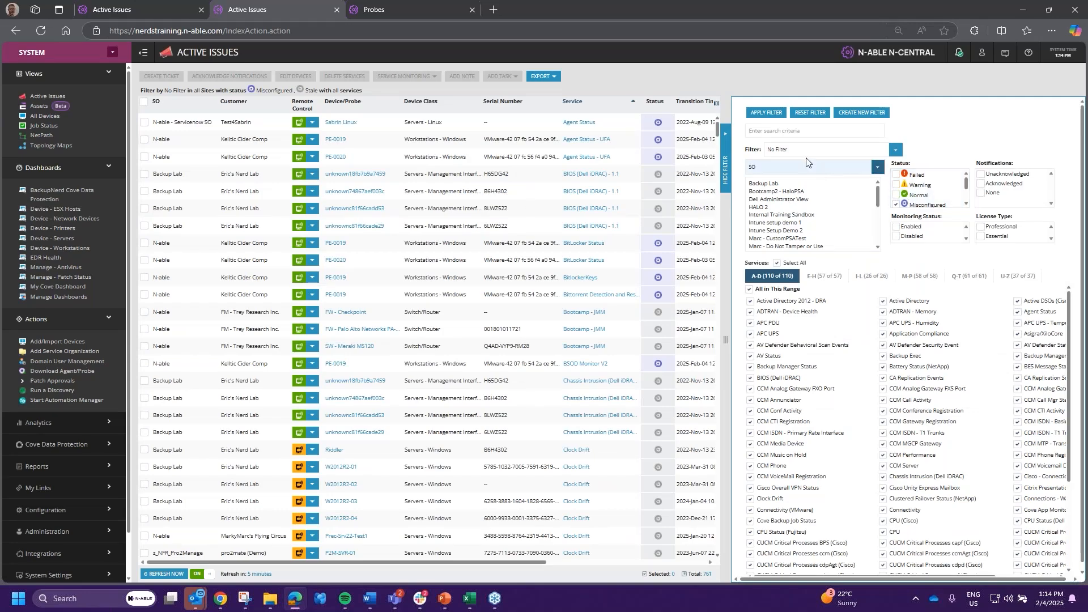
click(871, 150)
scroll(862, 510, down, 20)
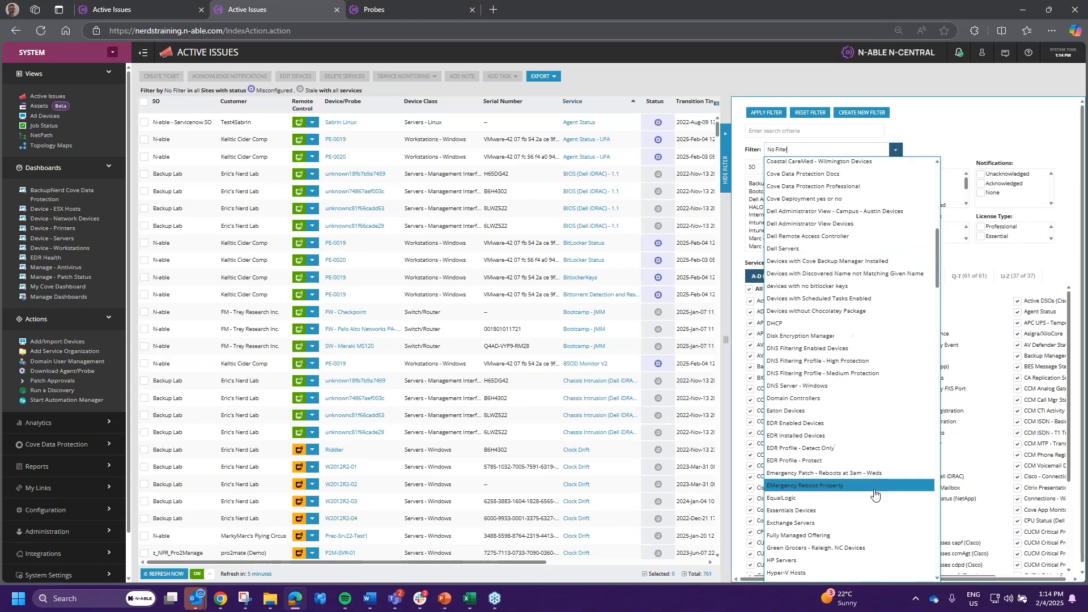
scroll(874, 493, down, 5)
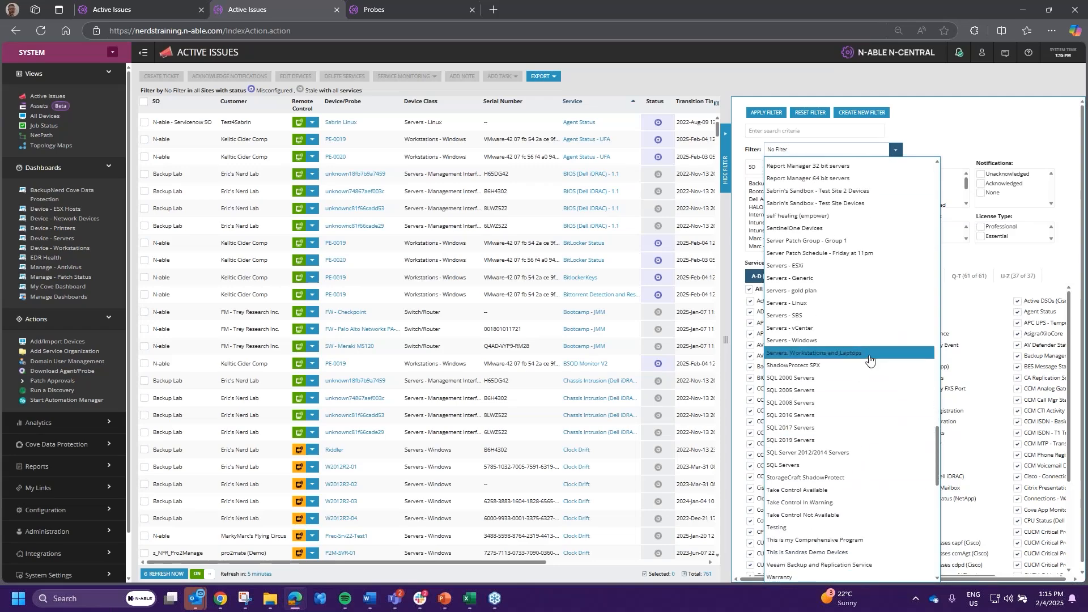
scroll(870, 359, up, 10)
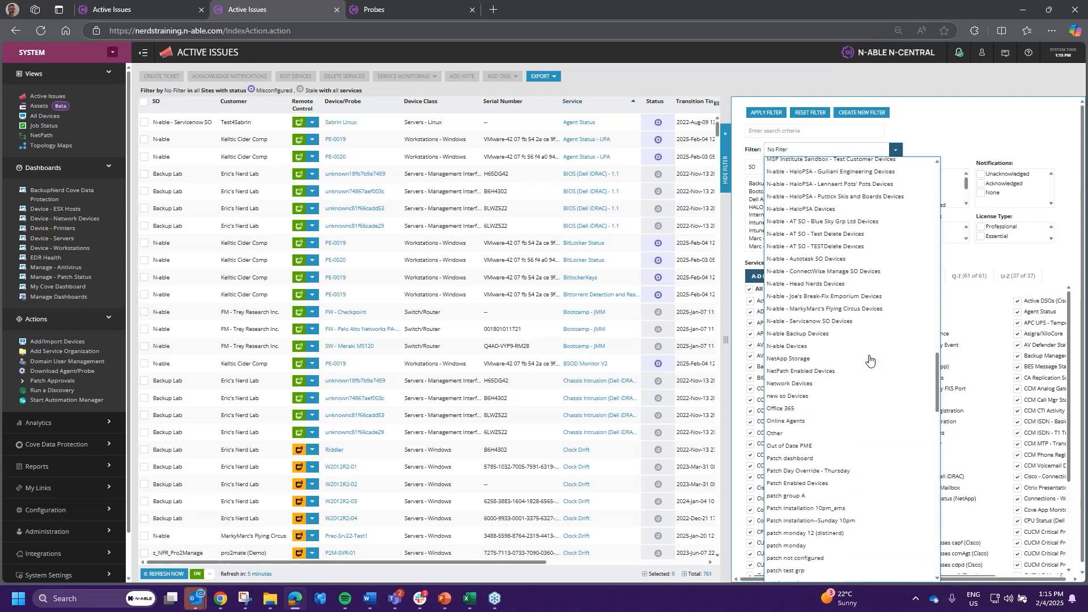
scroll(870, 359, up, 1)
scroll(870, 363, up, 1)
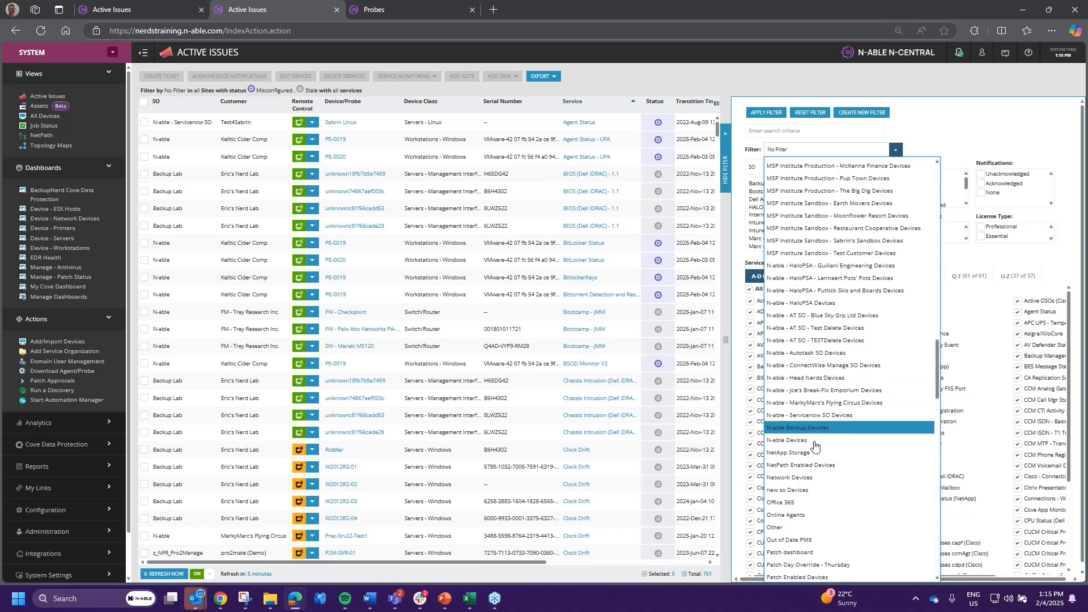
click(814, 478)
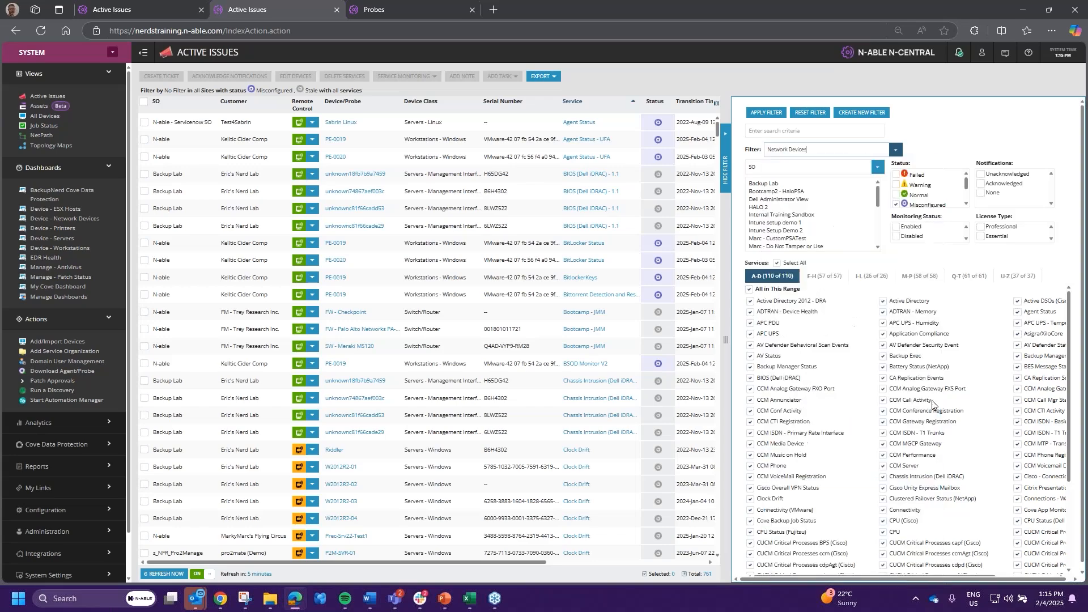
click(769, 113)
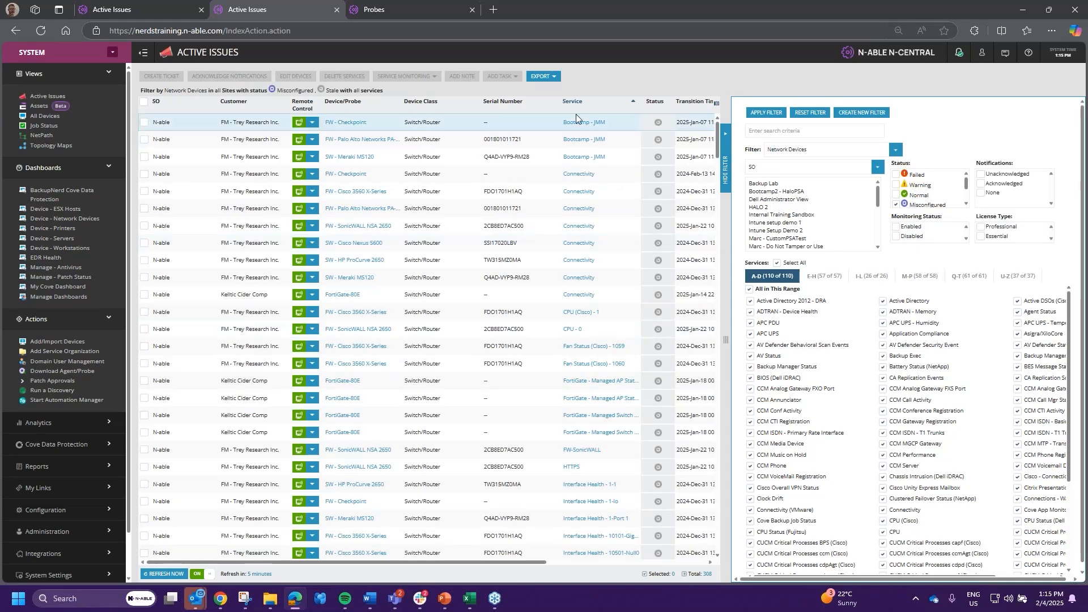
scroll(589, 141, down, 8)
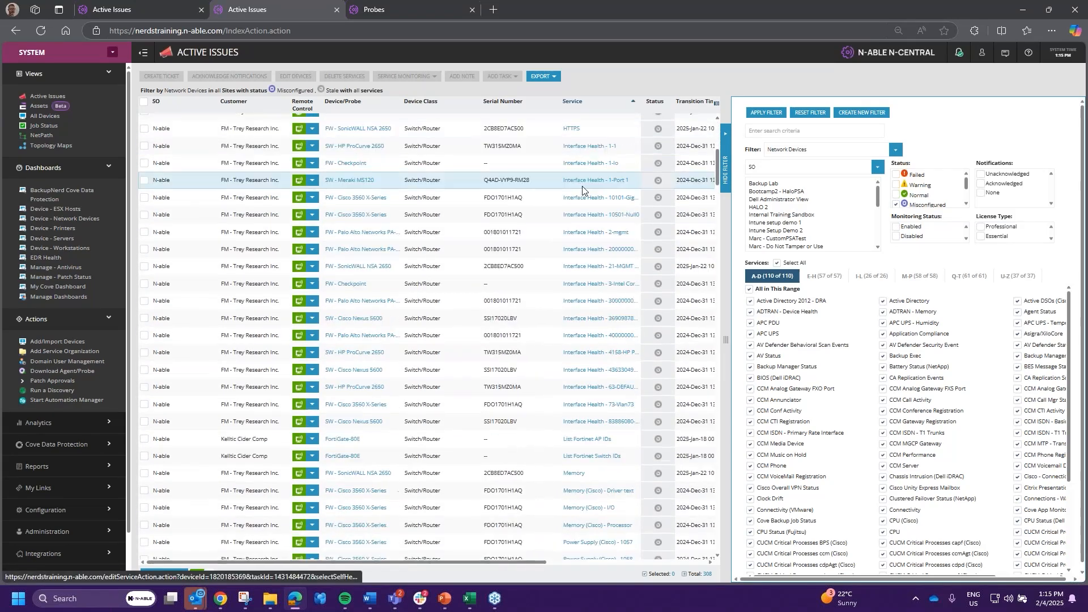
scroll(444, 376, down, 7)
scroll(445, 376, down, 3)
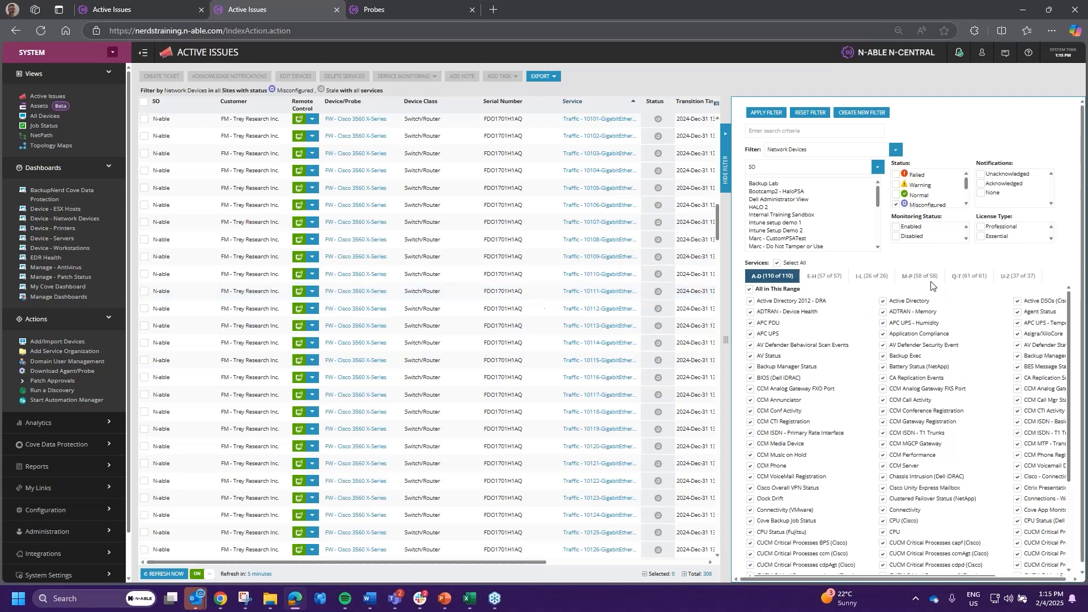
click(726, 154)
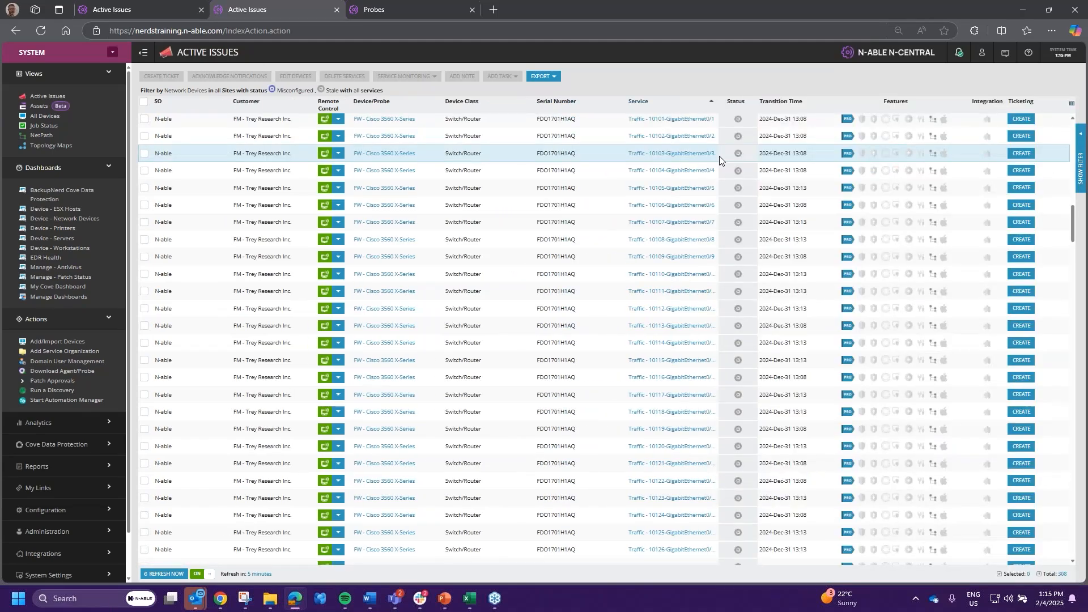
scroll(601, 303, up, 15)
scroll(602, 307, down, 15)
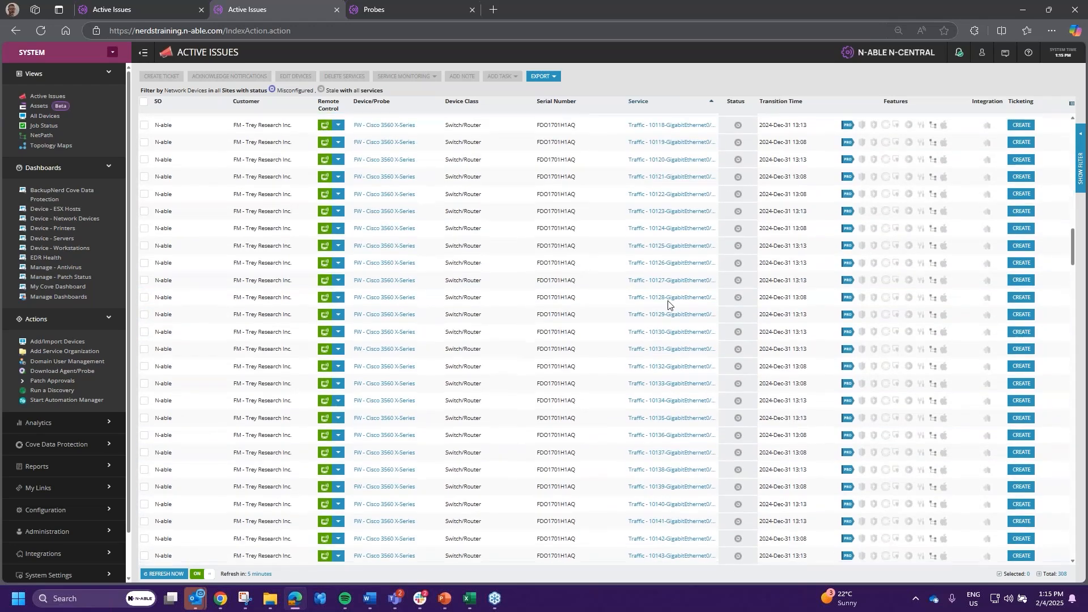
scroll(669, 309, down, 10)
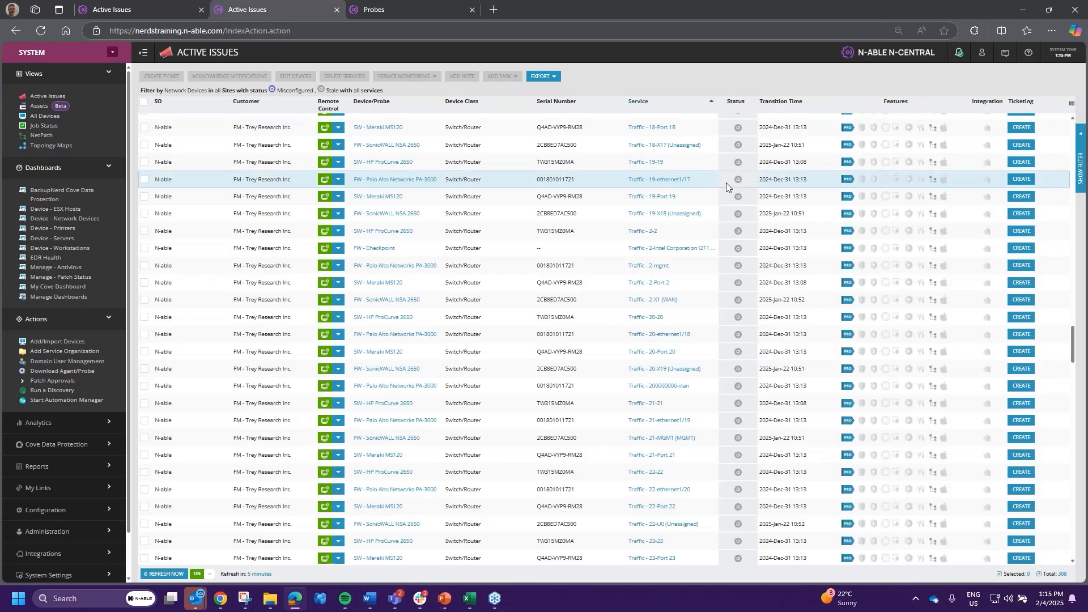
scroll(756, 342, down, 4)
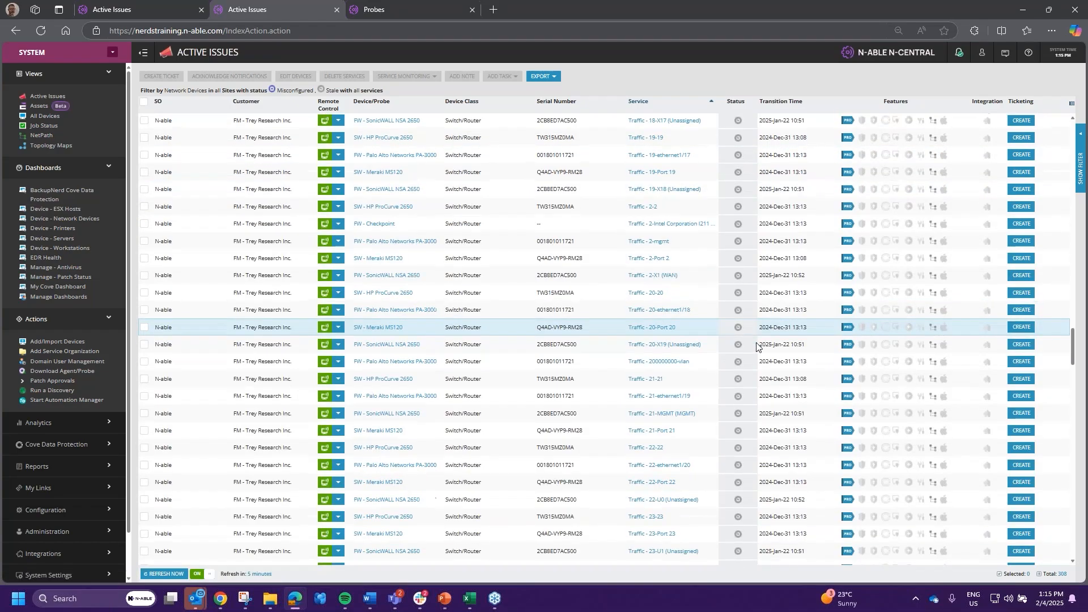
scroll(736, 369, down, 1)
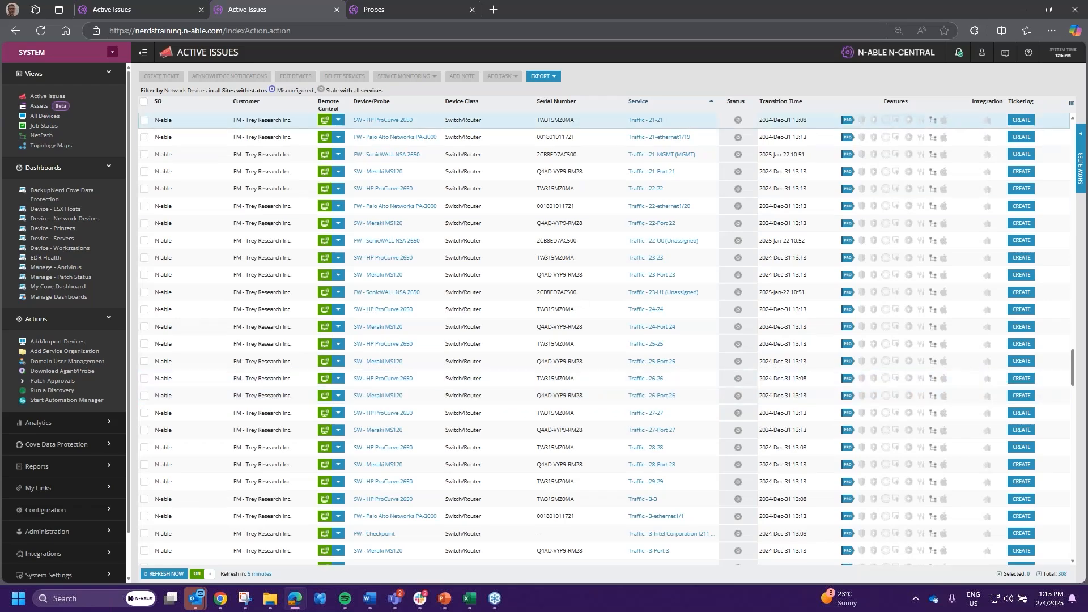
mouse_move(444, 600)
click(450, 548)
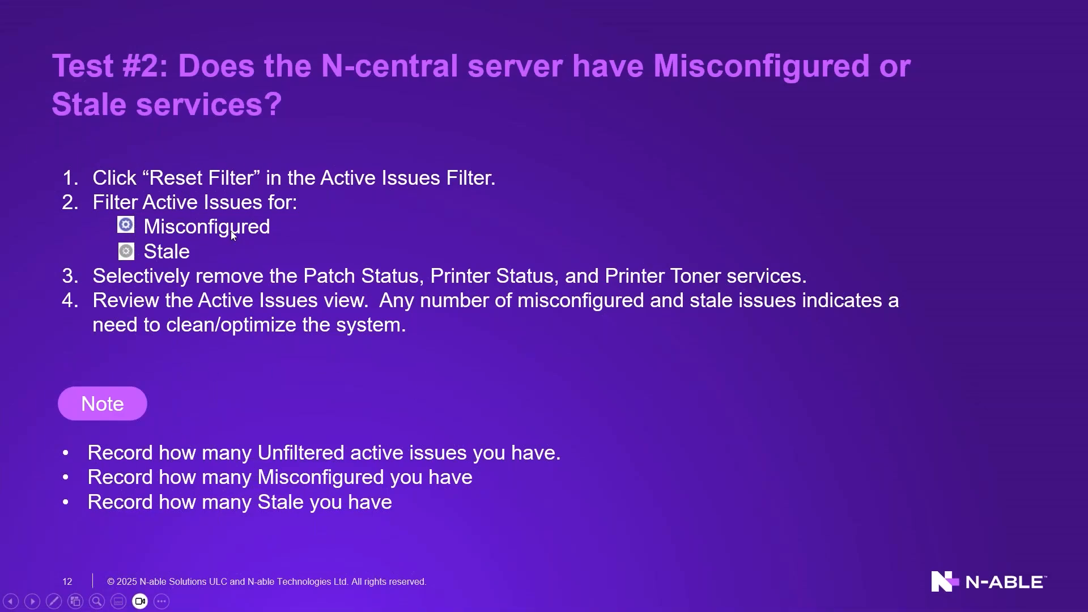
- Go back to the Test #1 slide, then return to N-central and clear the filter settings
key(Left)
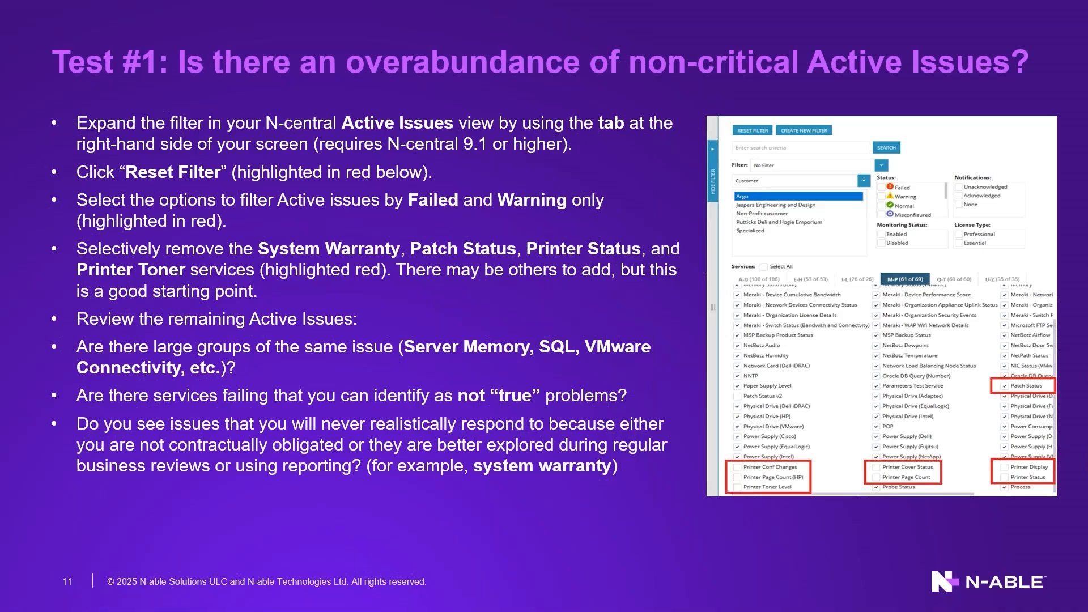
key(alt+Tab)
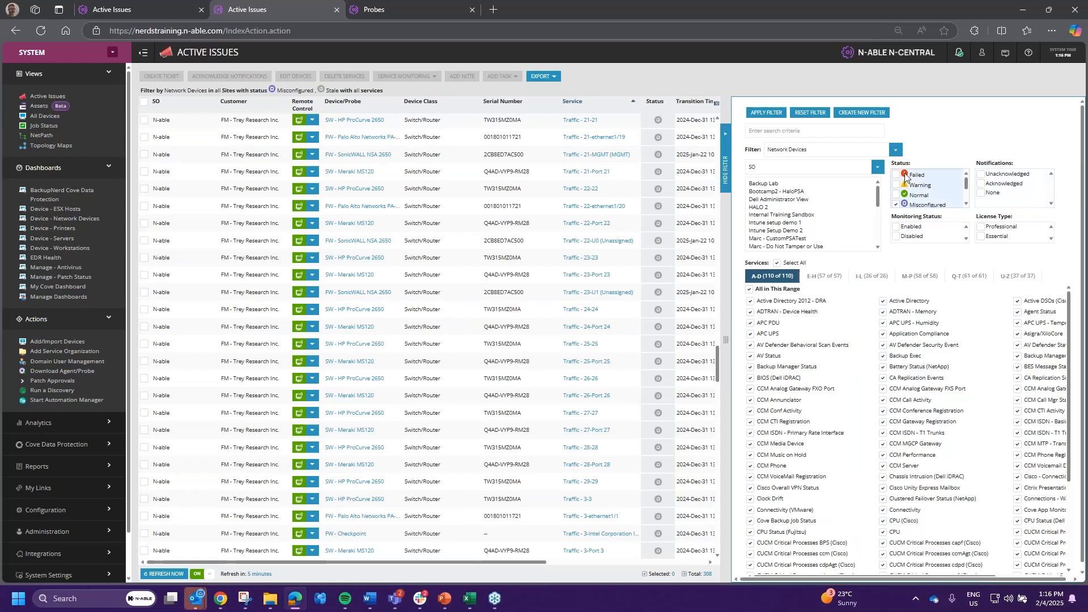
click(810, 112)
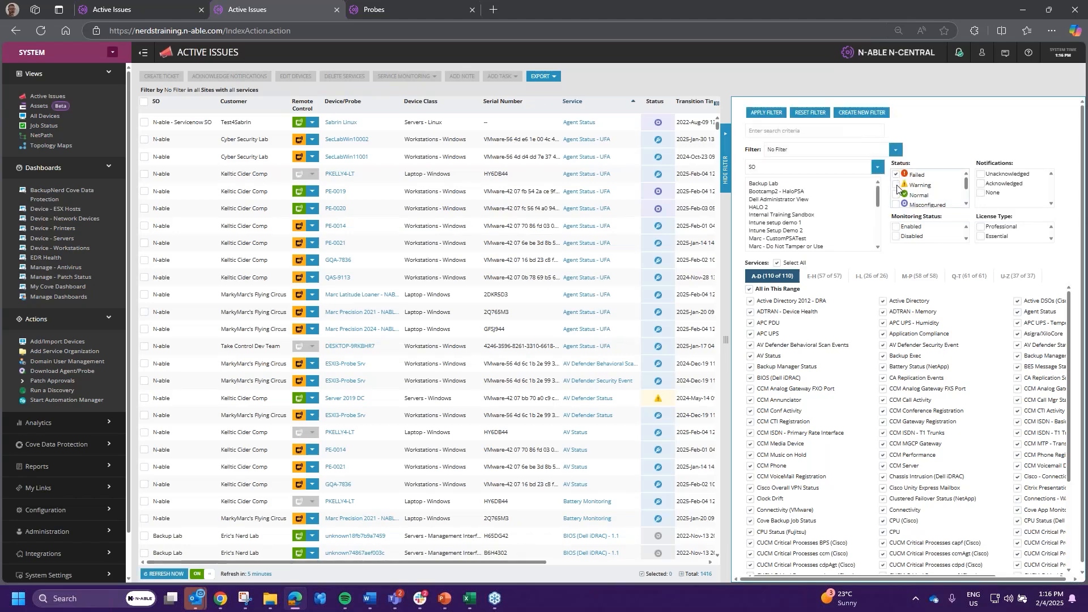
- Limit the Active Issues filter to the Patch Status v2 service only, leaving five Failed and Warning issues
click(776, 263)
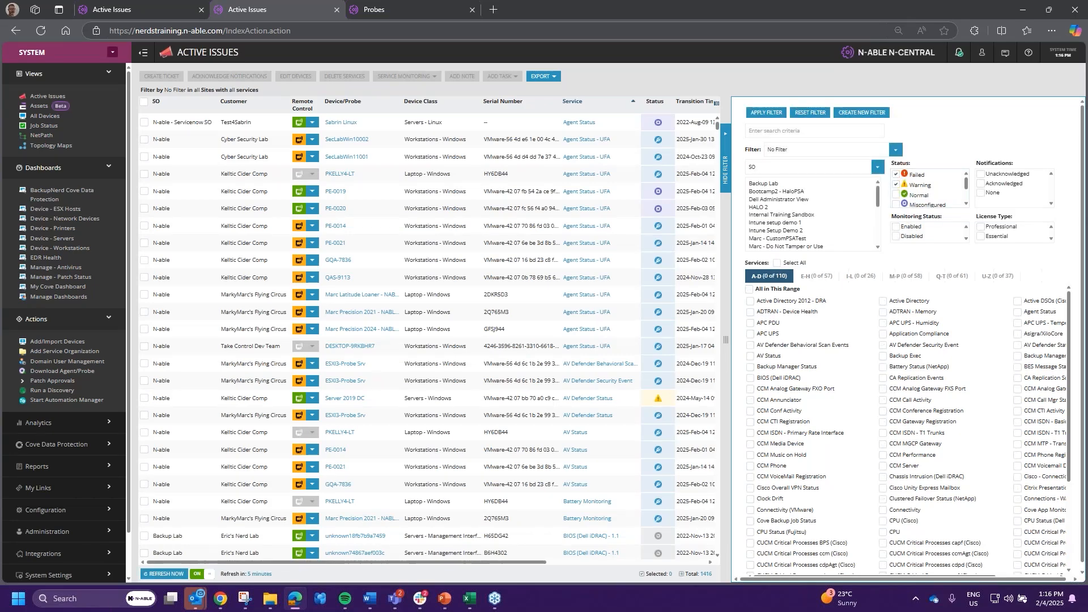
click(900, 277)
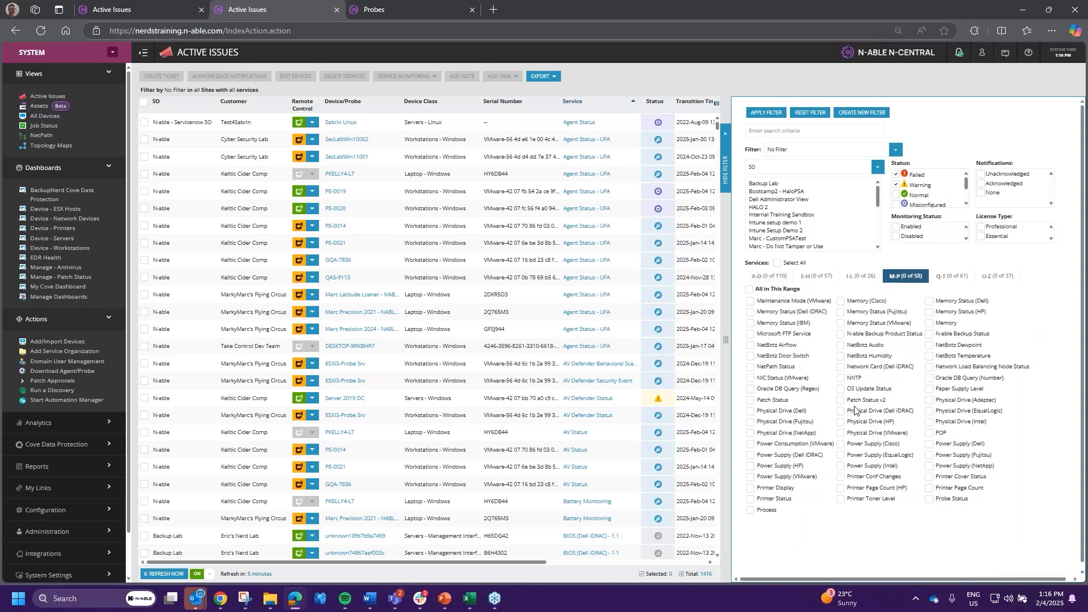
click(841, 401)
click(772, 115)
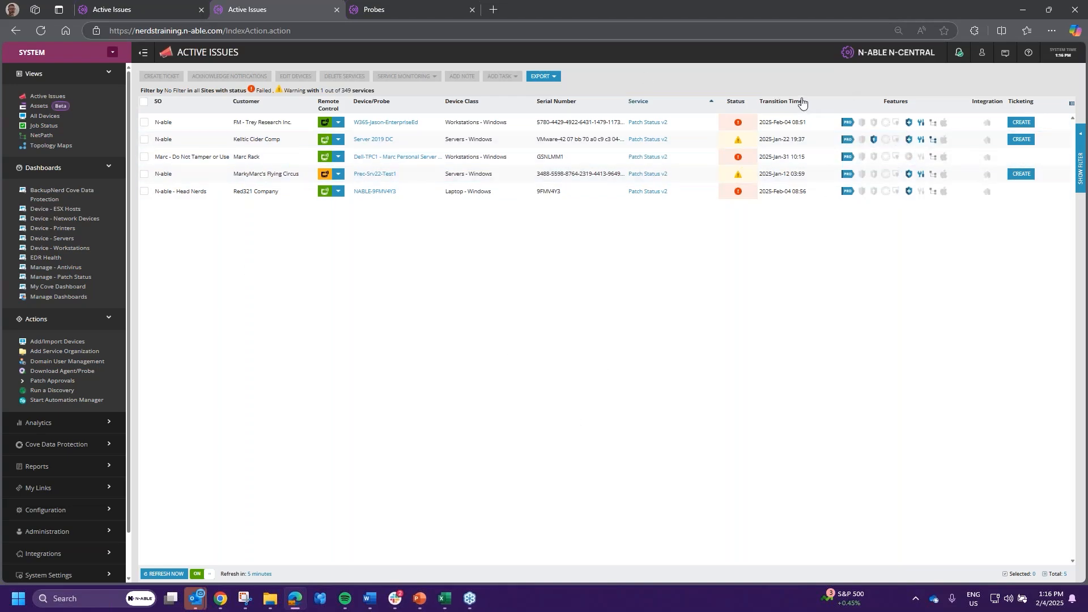
- Add Misconfigured and Stale statuses and all services to the Active Issues filter, giving 815 issues
mouse_move(738, 125)
mouse_move(737, 195)
click(1080, 183)
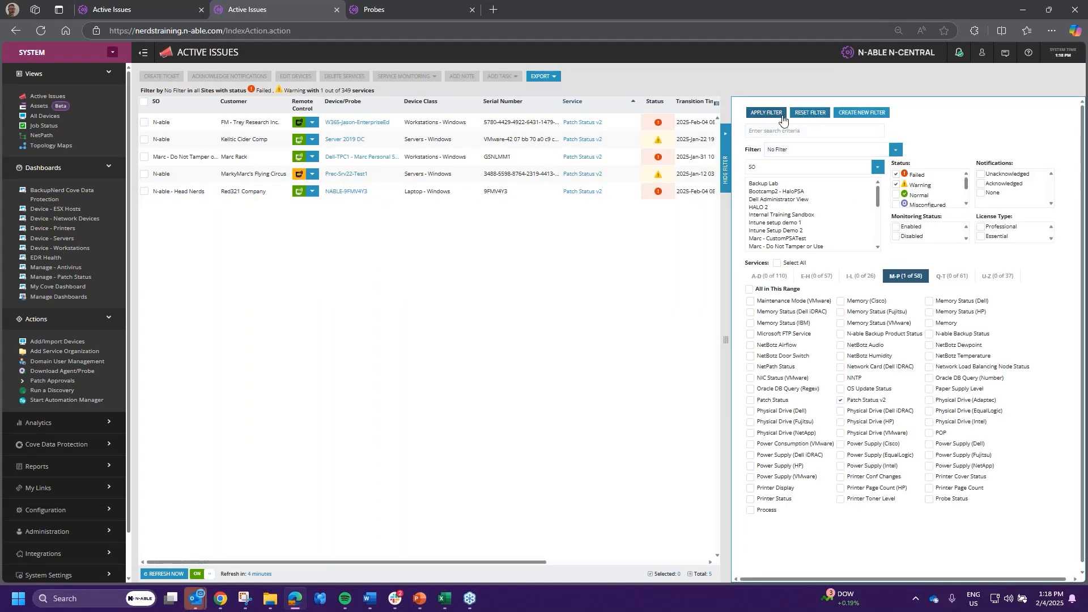
click(896, 205)
scroll(900, 187, down, 1)
click(899, 183)
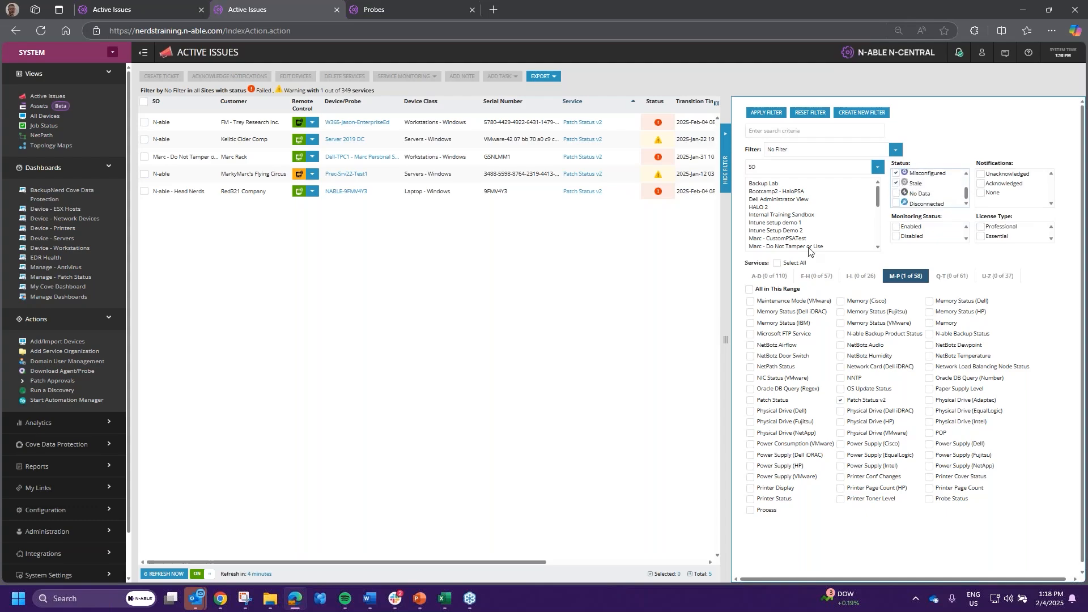
click(778, 263)
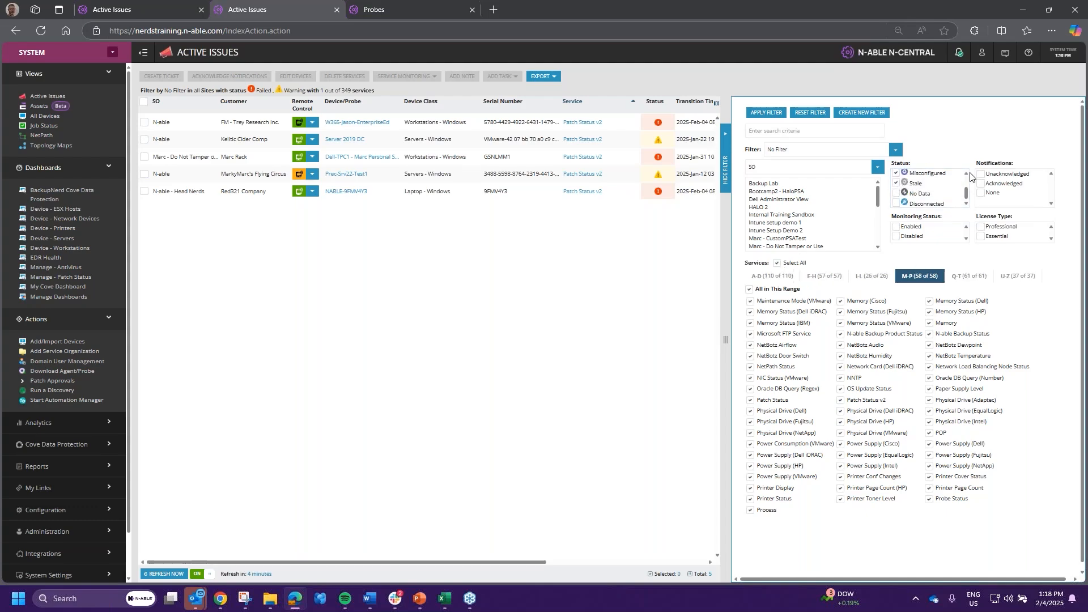
click(813, 113)
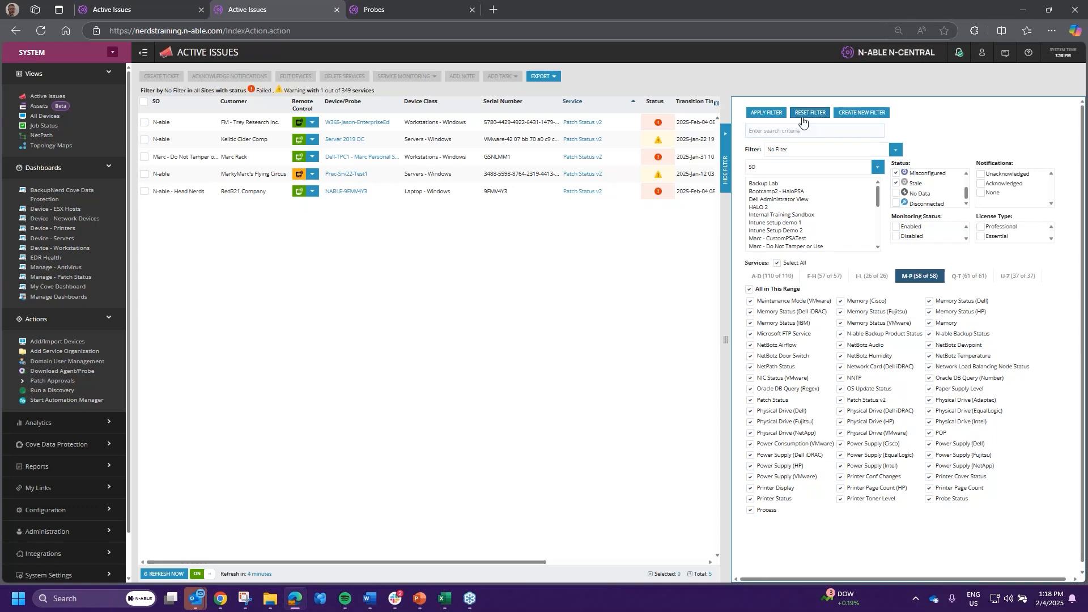
click(785, 118)
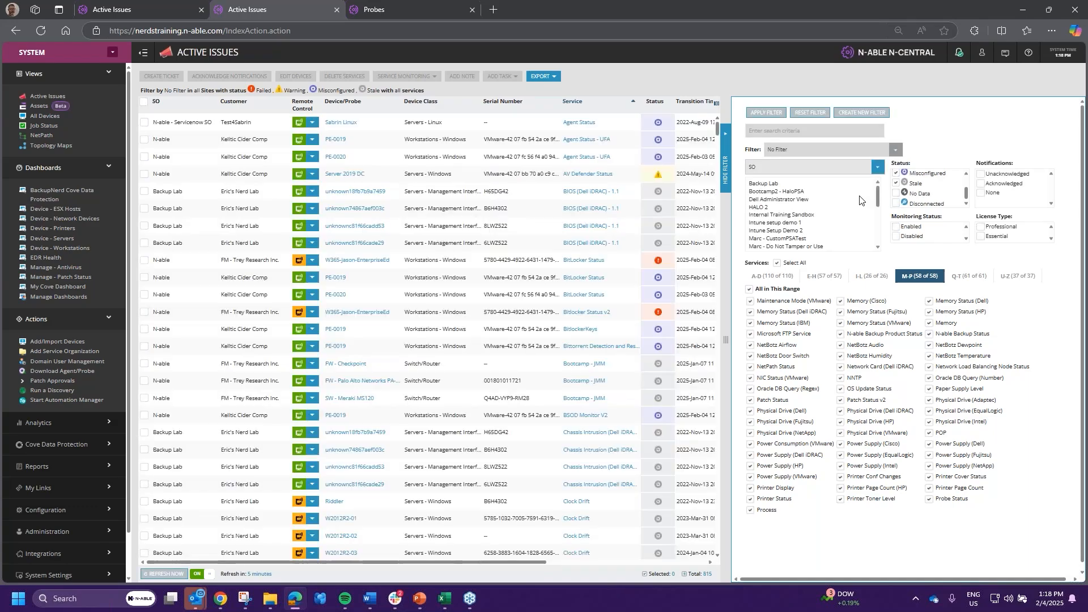
click(726, 161)
click(543, 76)
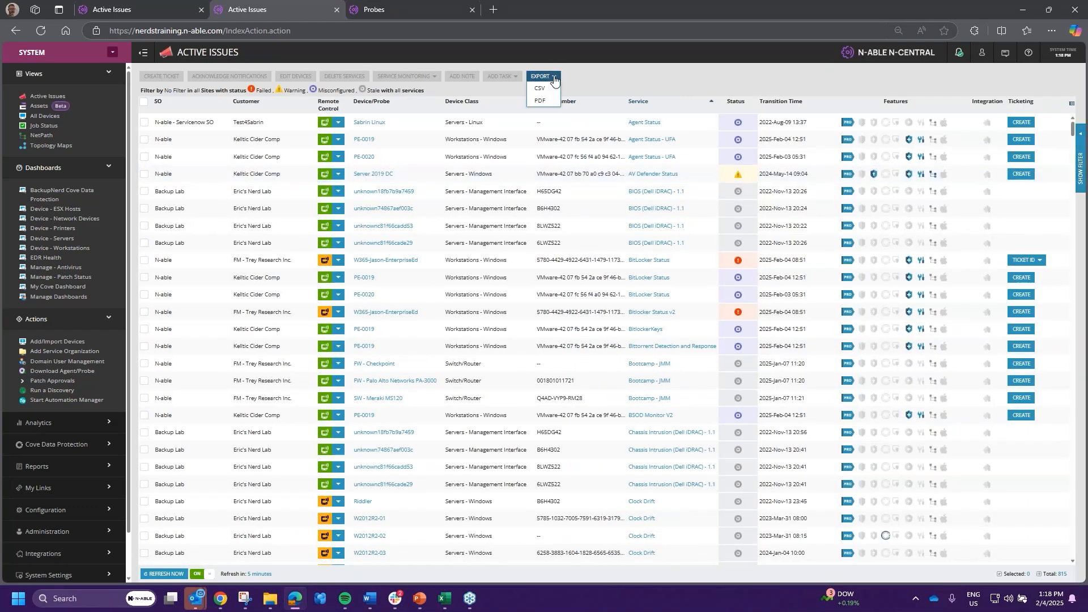
- Export the 815 filtered issues to CSV as active-incident (11).csv and open it in Excel
click(544, 87)
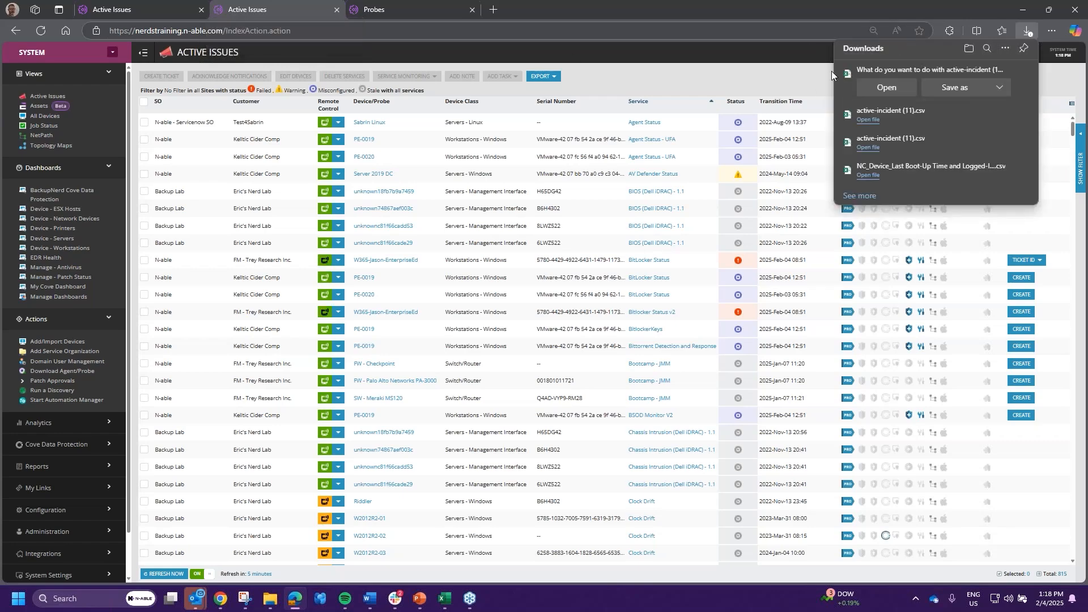
click(887, 89)
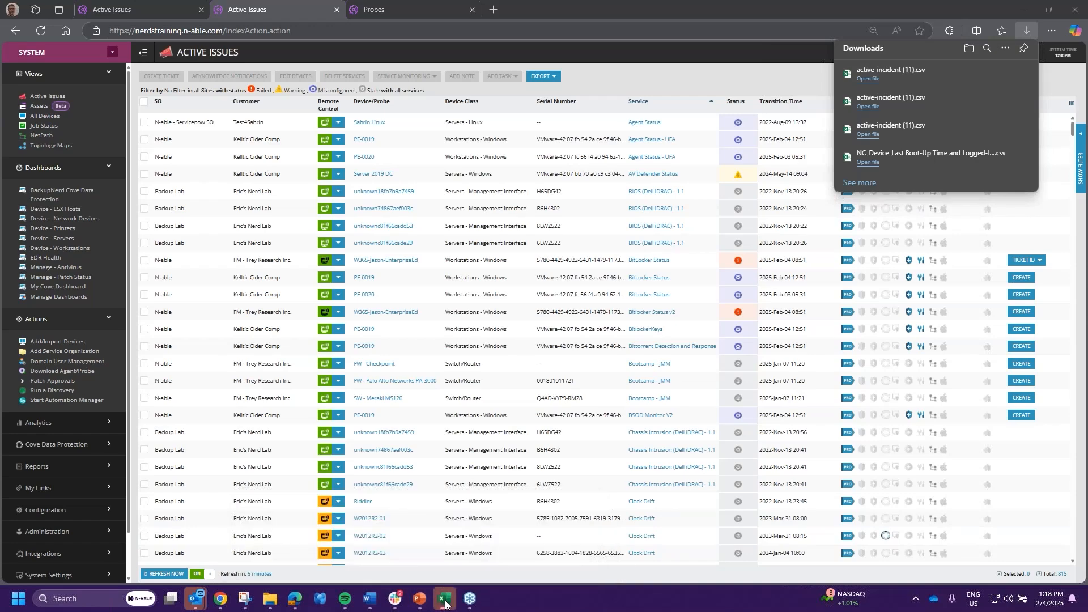
mouse_move(448, 600)
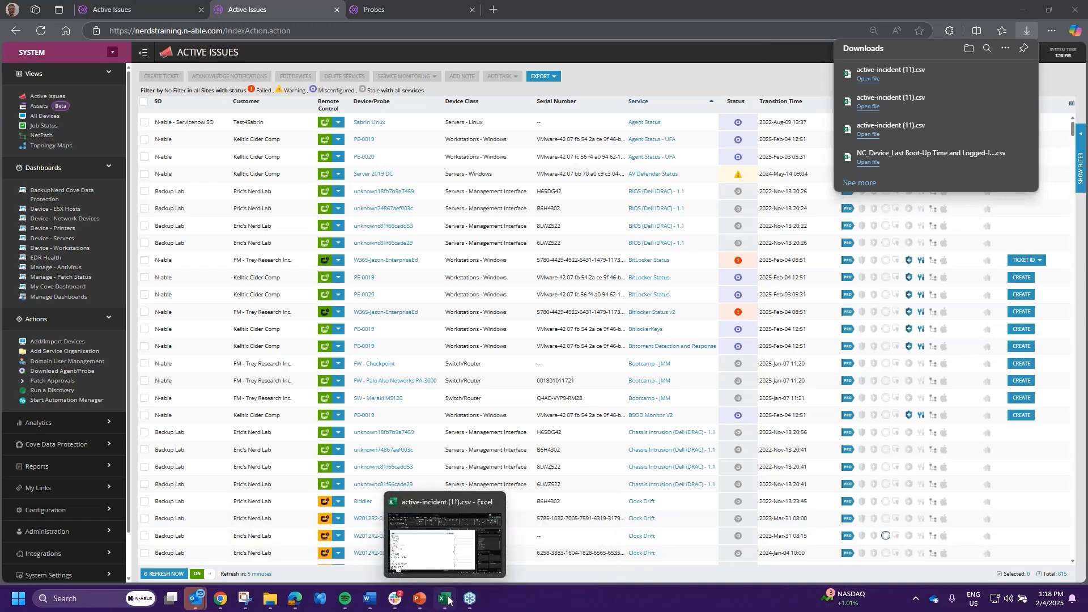
mouse_move(454, 573)
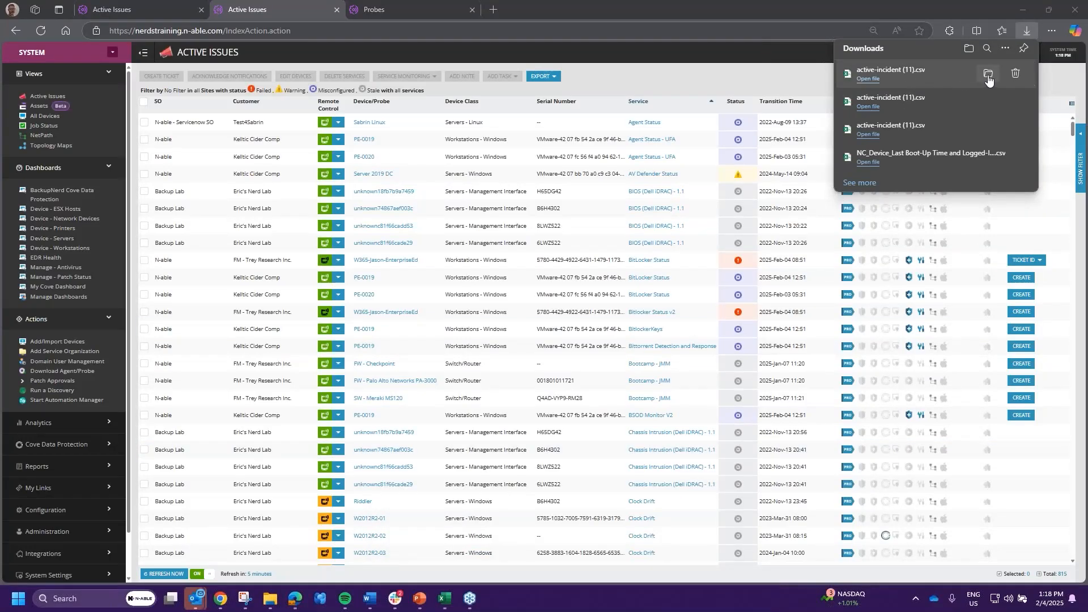
- Locate the downloaded CSV in its folder and rename it to active-incident (12).csv
click(987, 76)
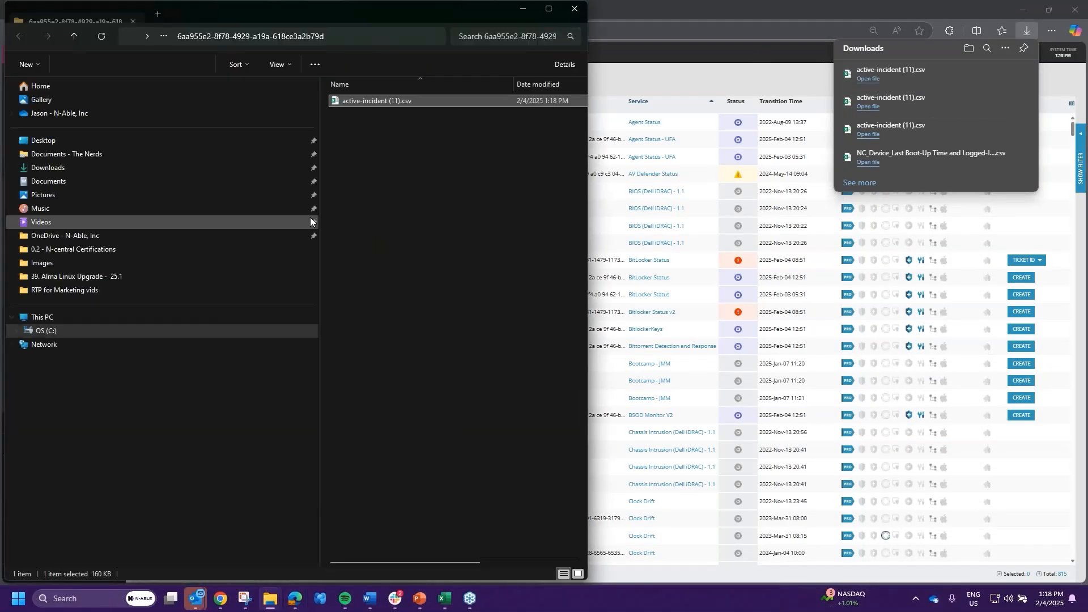
click(402, 102)
click(401, 102)
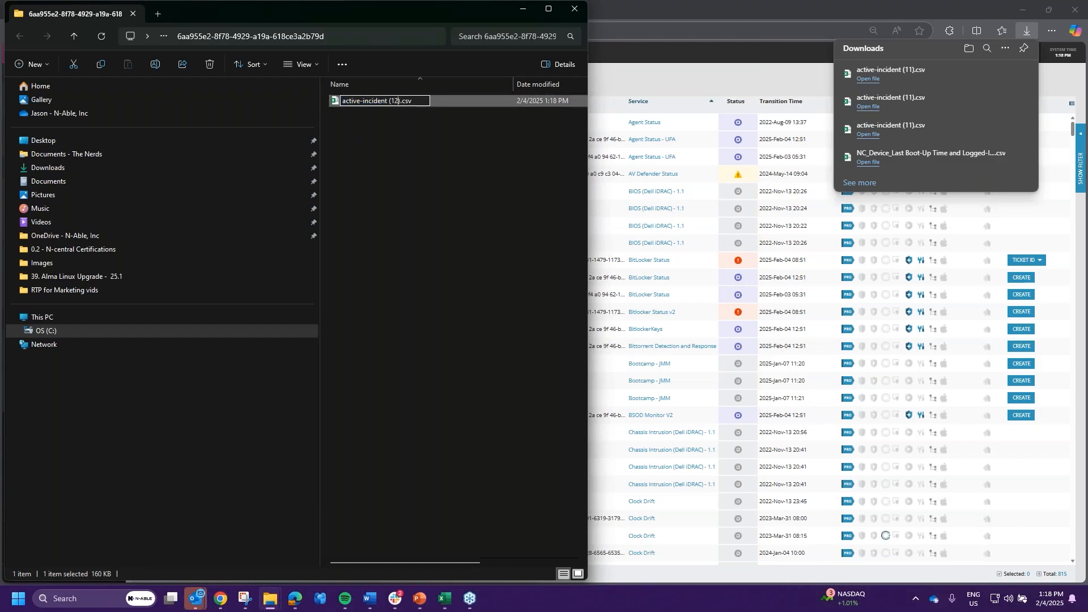
click(425, 155)
- Try opening the renamed CSV from its File Explorer context menu
click(391, 100)
right_click(400, 100)
click(423, 139)
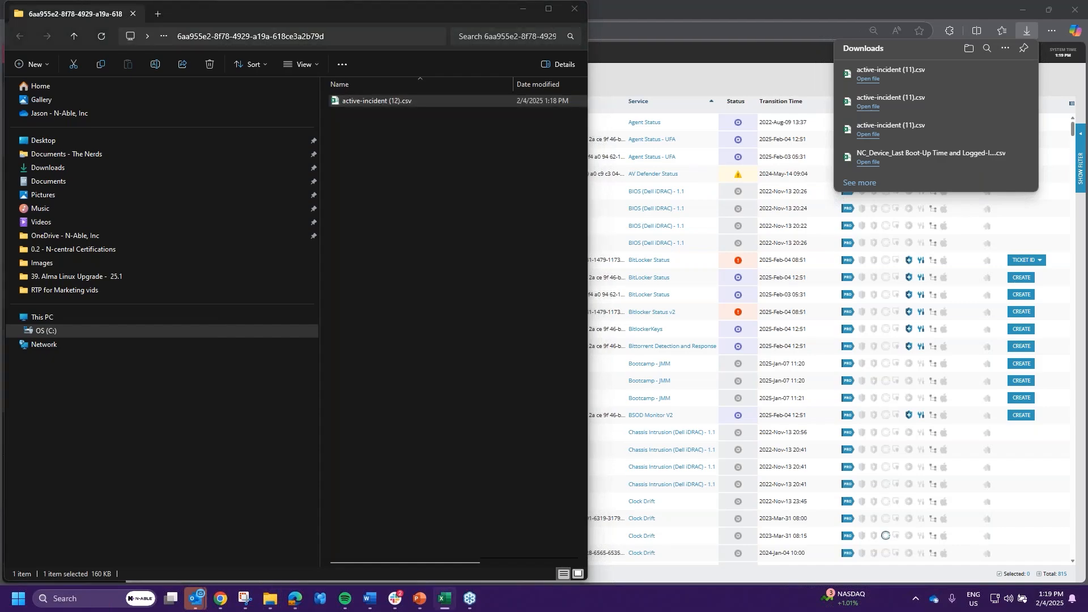
mouse_move(448, 606)
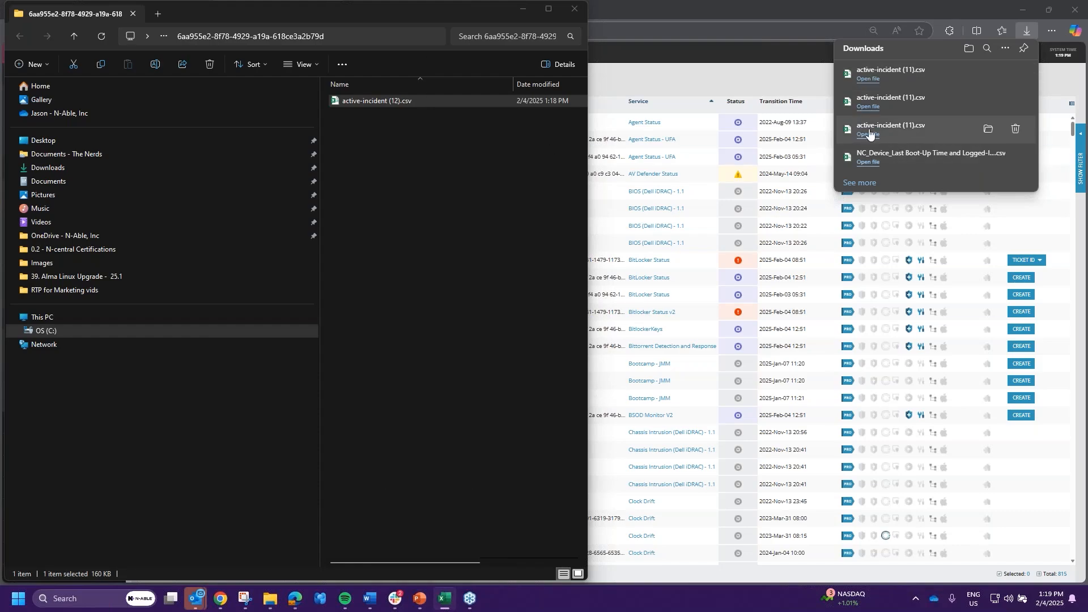
click(381, 152)
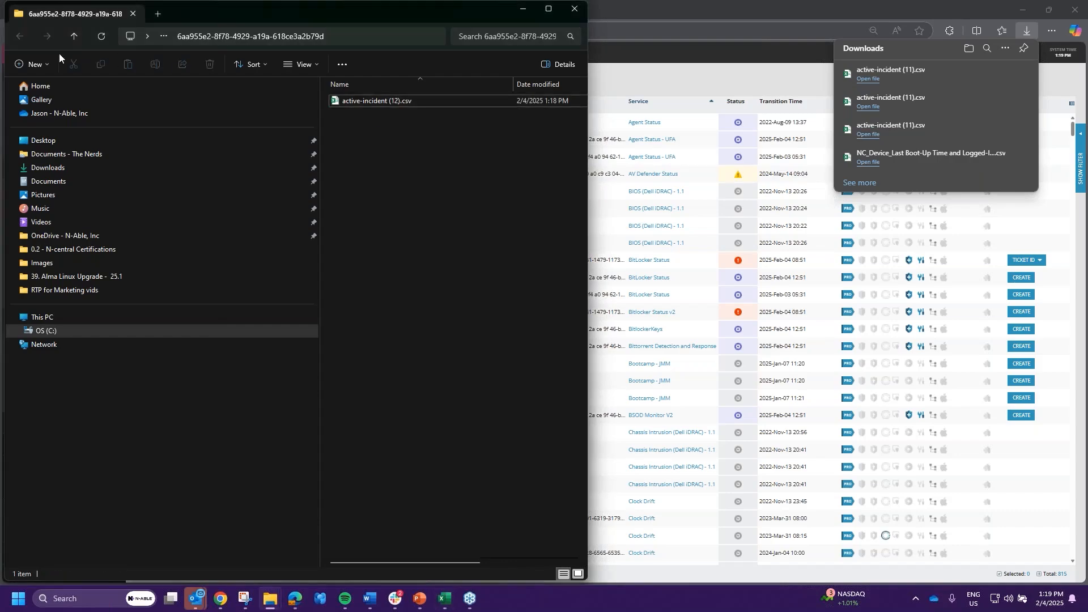
click(268, 37)
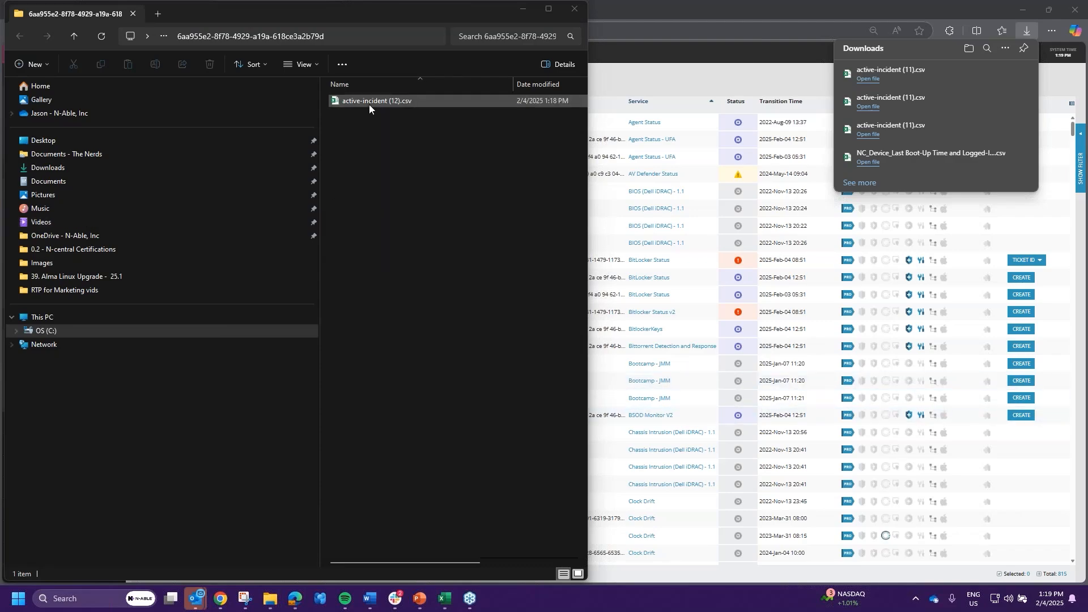
click(414, 160)
click(454, 114)
- Open active-incident (12).csv in Excel, then bring the N-central page back to the front
click(372, 100)
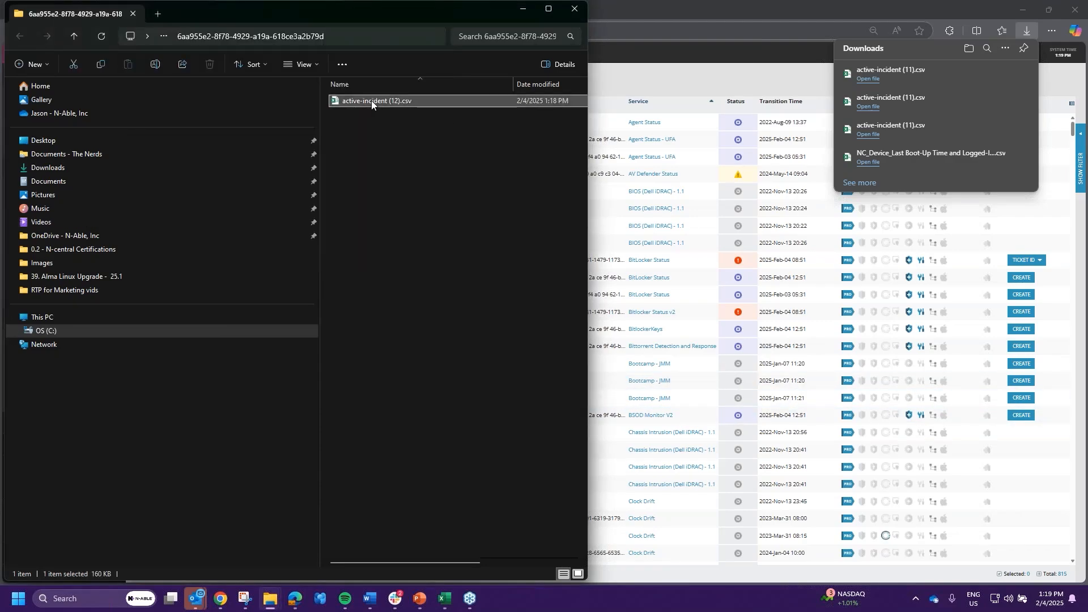
right_click(373, 100)
click(548, 109)
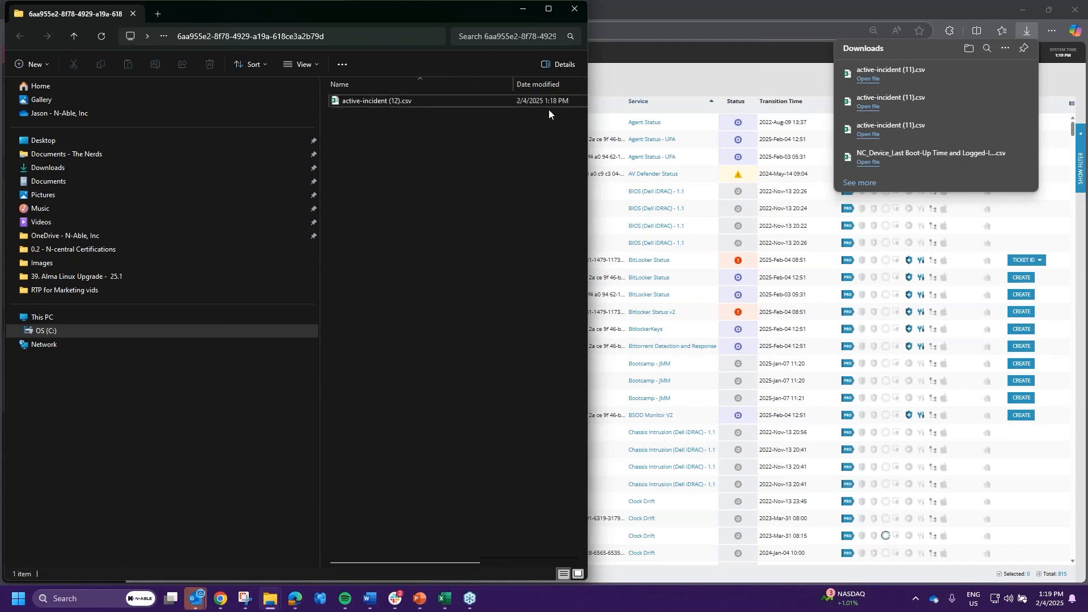
click(403, 103)
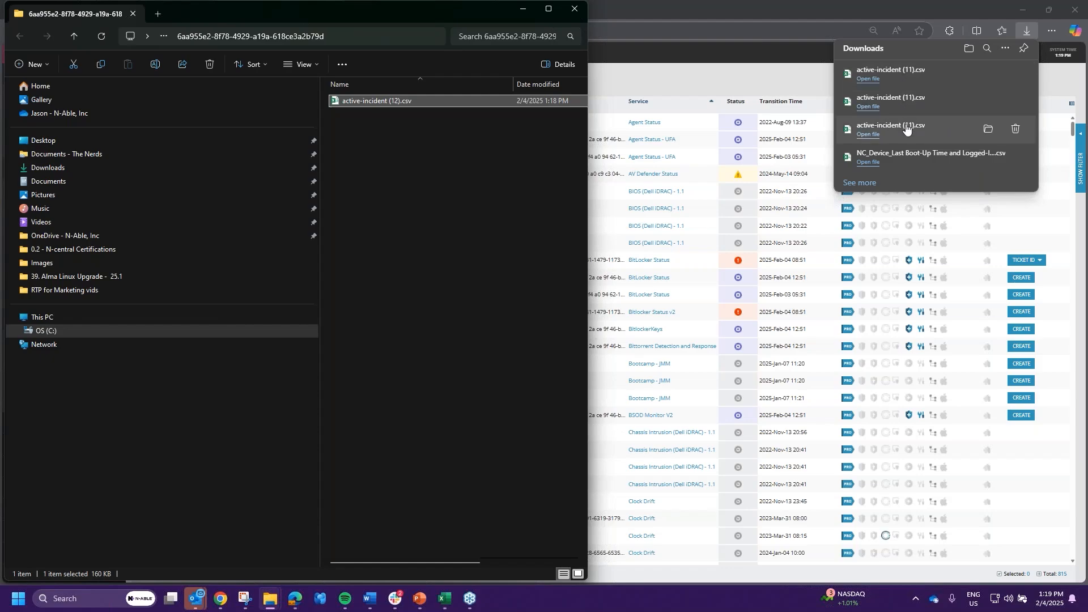
double_click(385, 99)
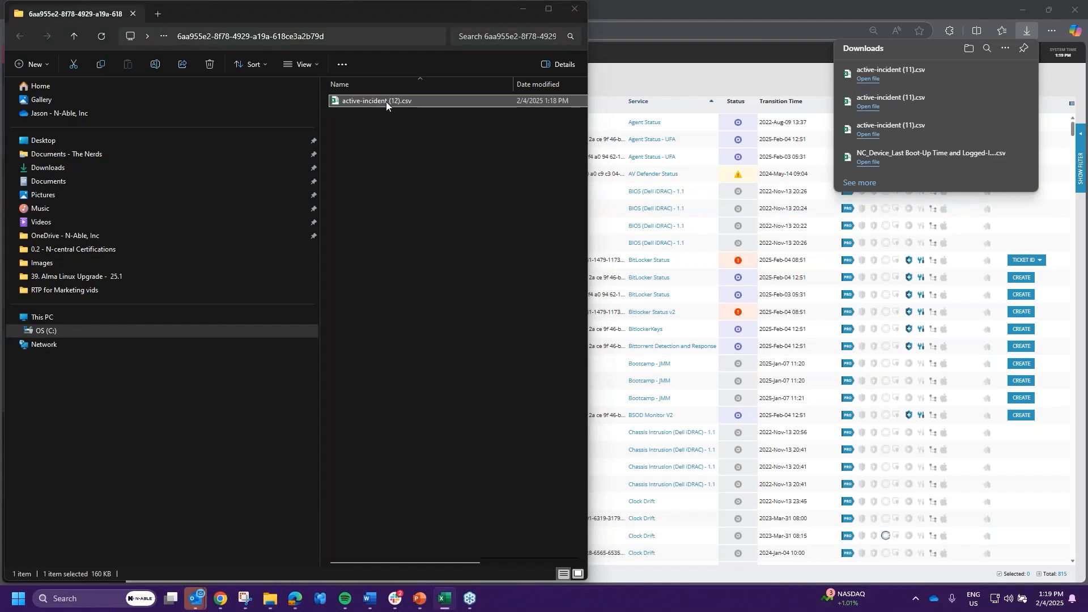
click(678, 353)
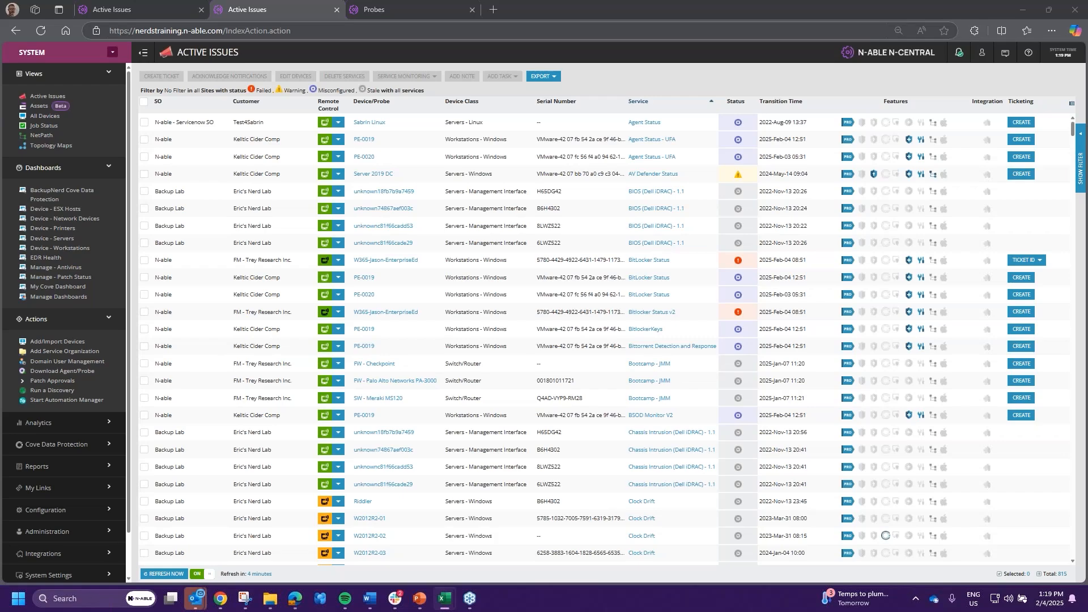
- Bring the Excel window showing active-incident (12).csv into view over N-central
drag(397, 611, 605, 127)
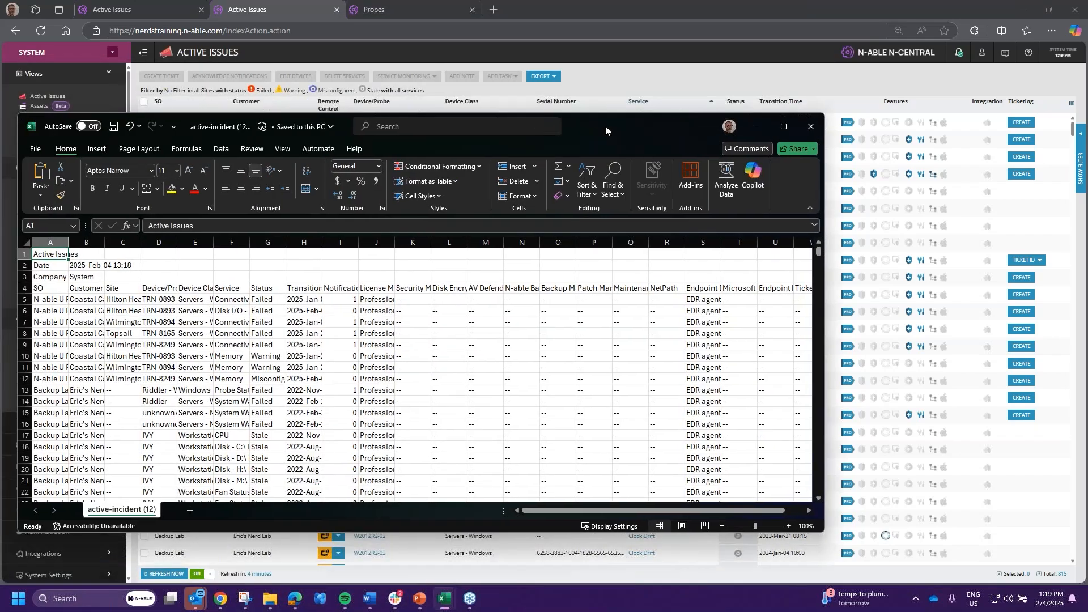
- Maximize Excel, delete the three title rows and turn on filters for the header row
double_click(605, 126)
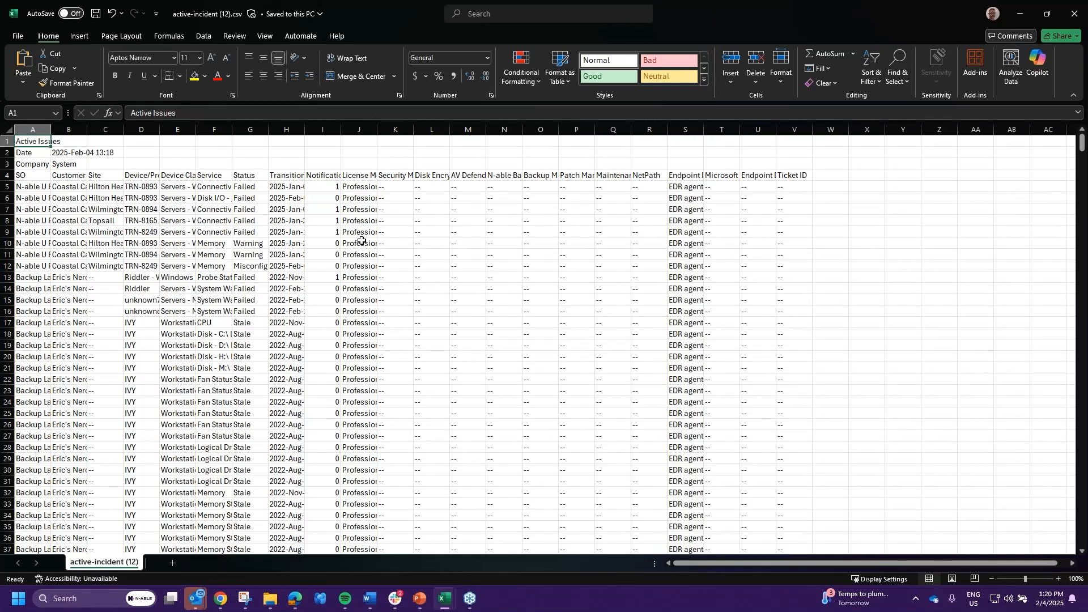
click(470, 265)
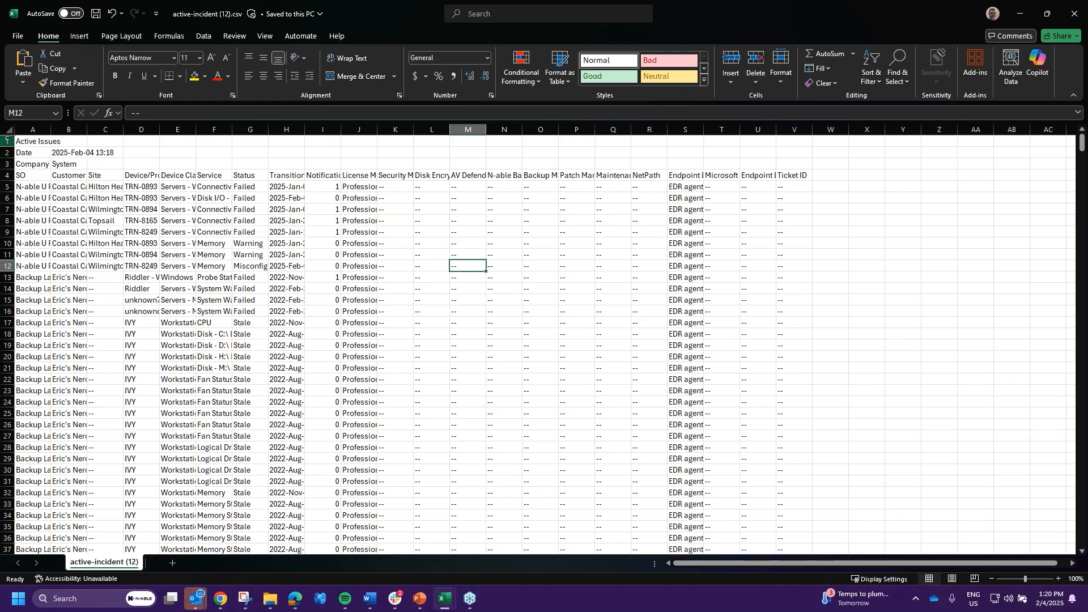
drag(7, 140, 7, 164)
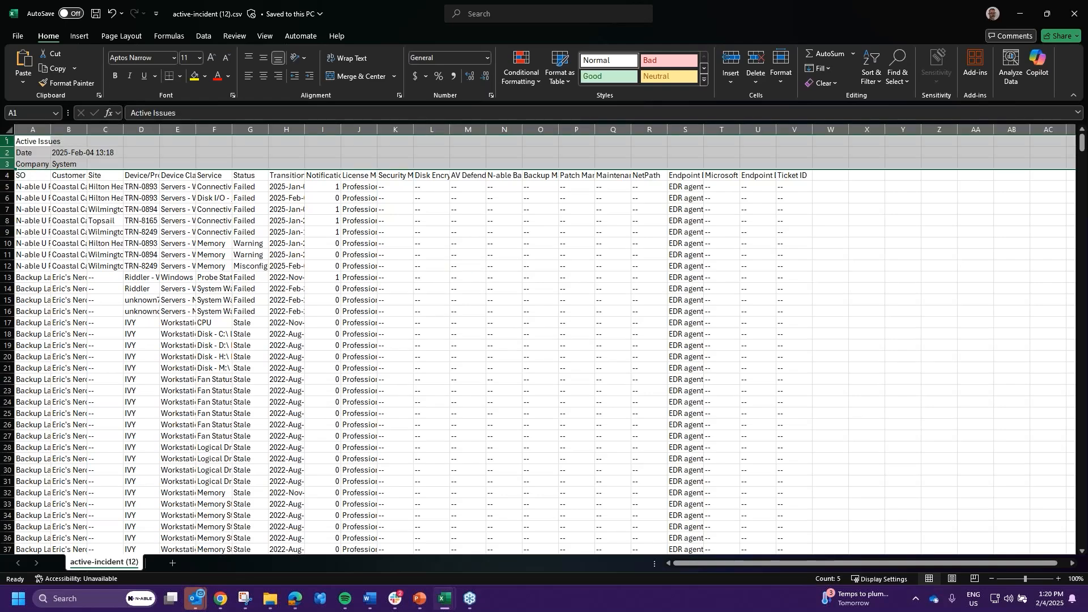
right_click(7, 140)
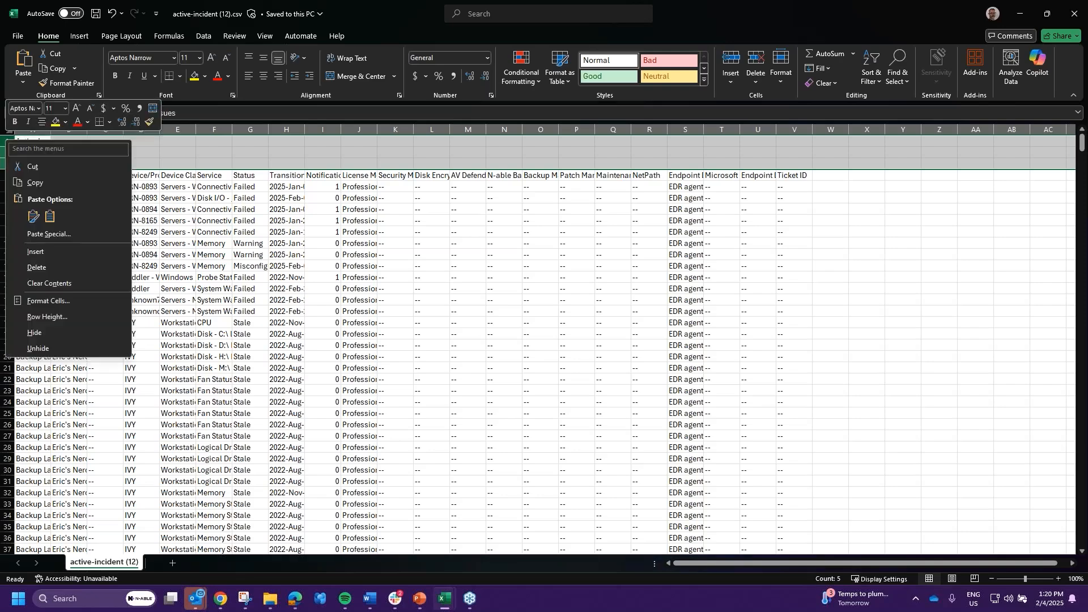
click(36, 268)
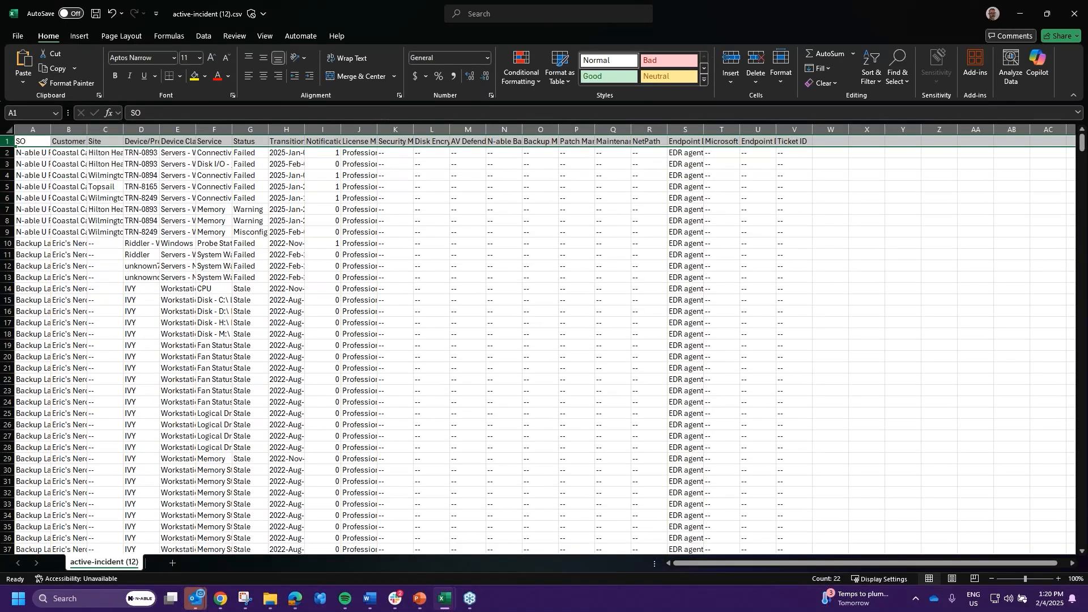
click(204, 36)
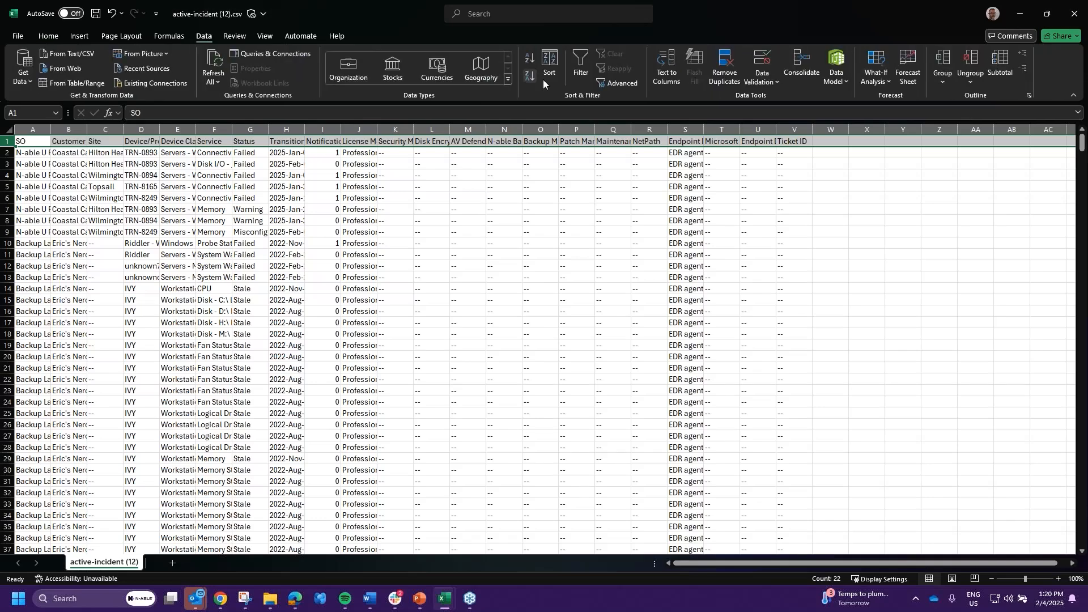
click(581, 71)
click(567, 276)
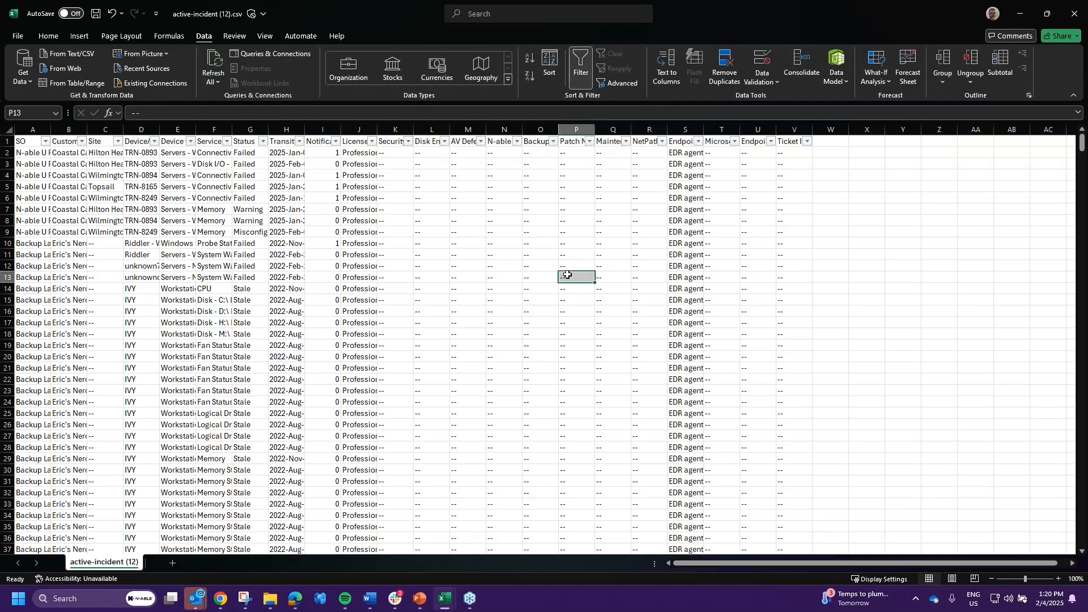
- Delete the unneeded columns K through W
drag(395, 130, 831, 130)
right_click(829, 136)
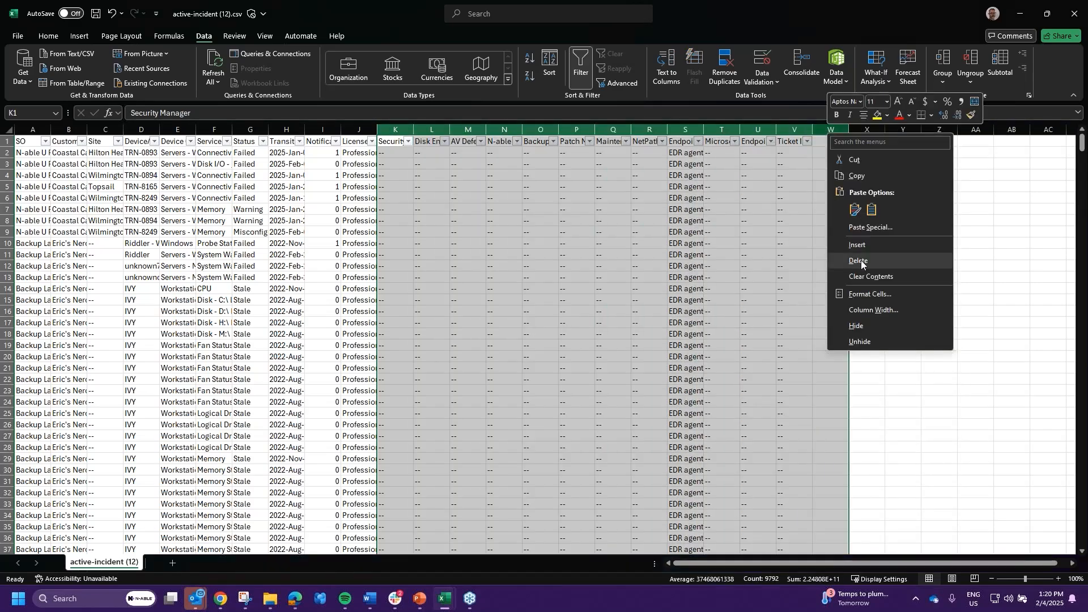
click(861, 261)
click(967, 299)
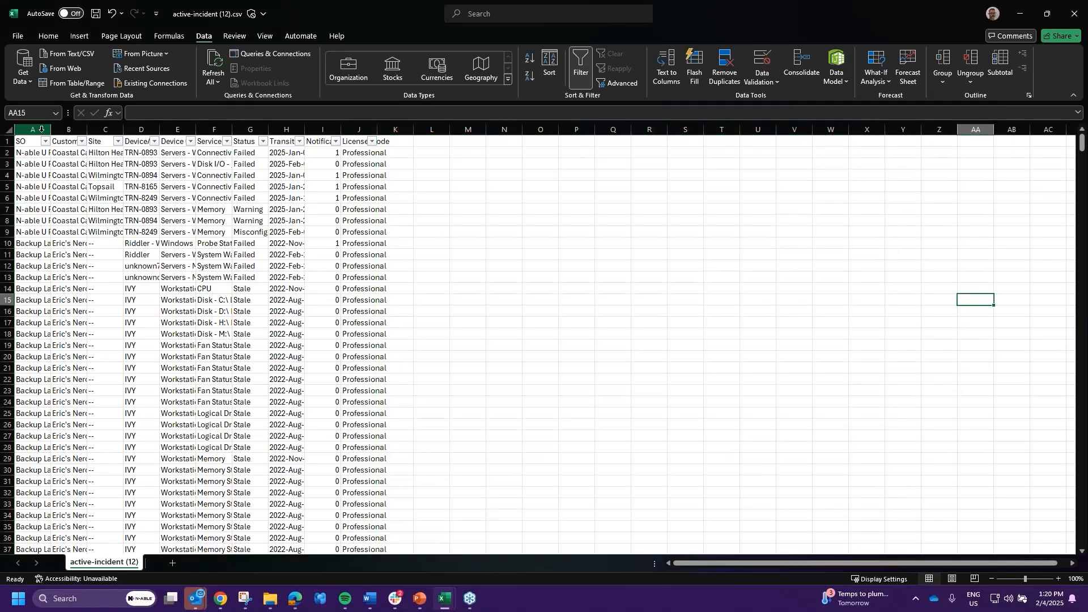
- AutoFit the Customer through Notifications columns and narrow the over-wide Service column
double_click(86, 130)
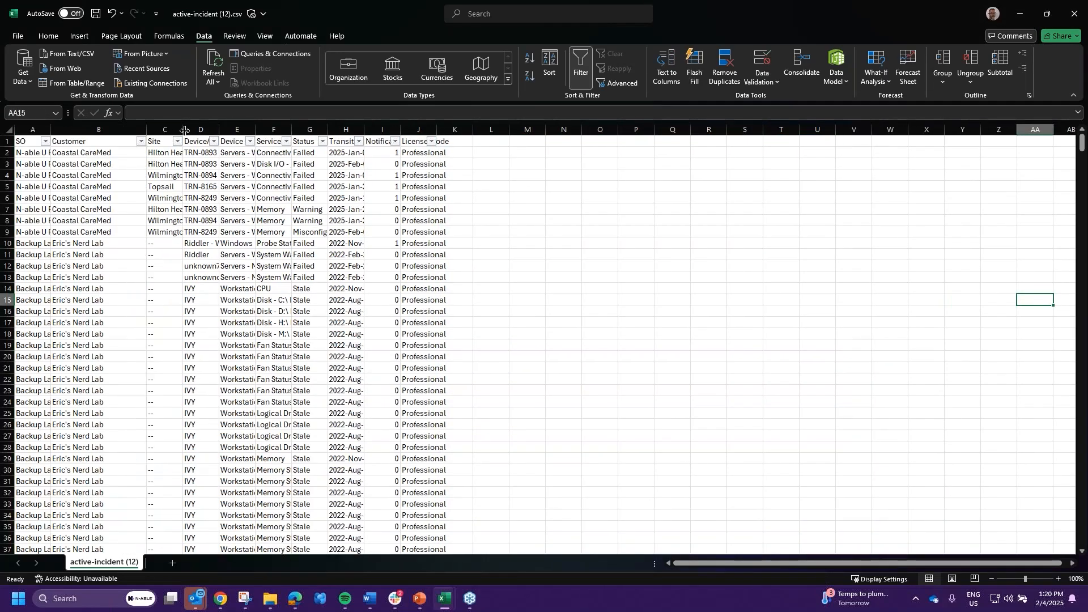
double_click(183, 129)
double_click(284, 129)
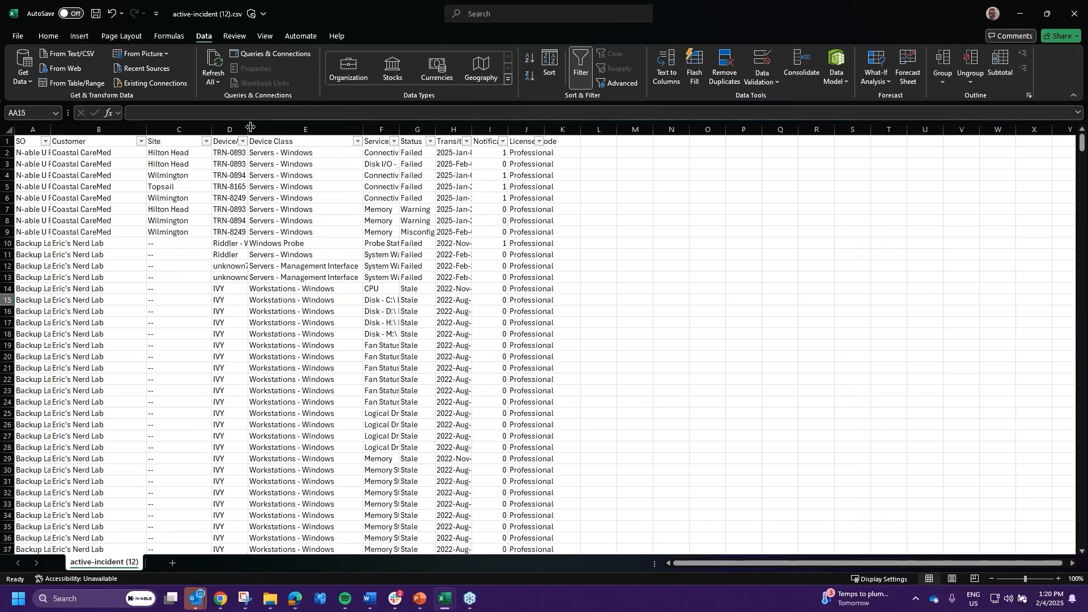
double_click(249, 128)
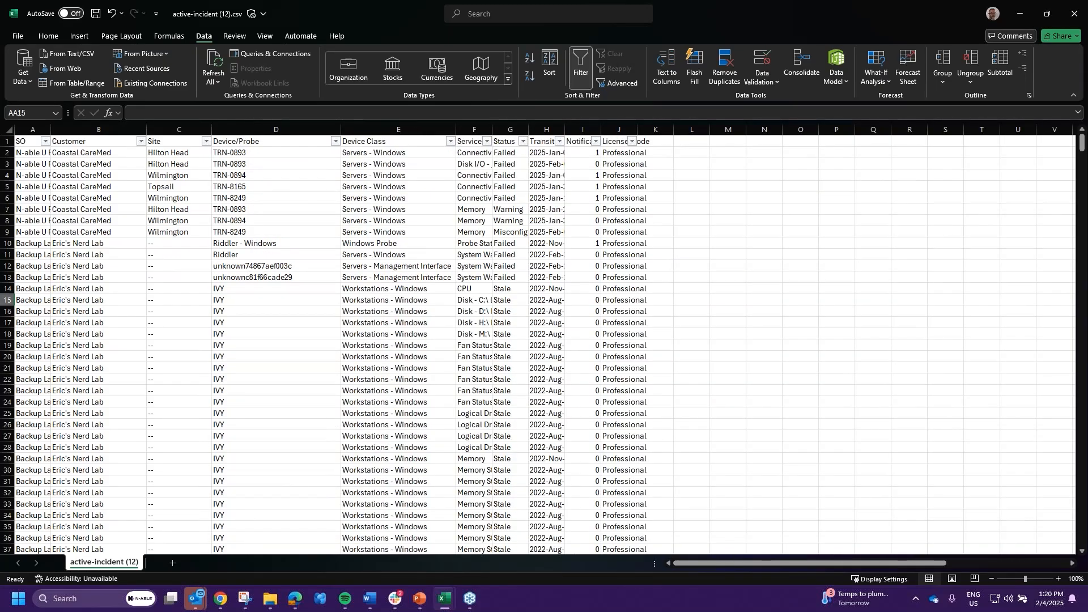
double_click(493, 129)
drag(912, 130, 636, 129)
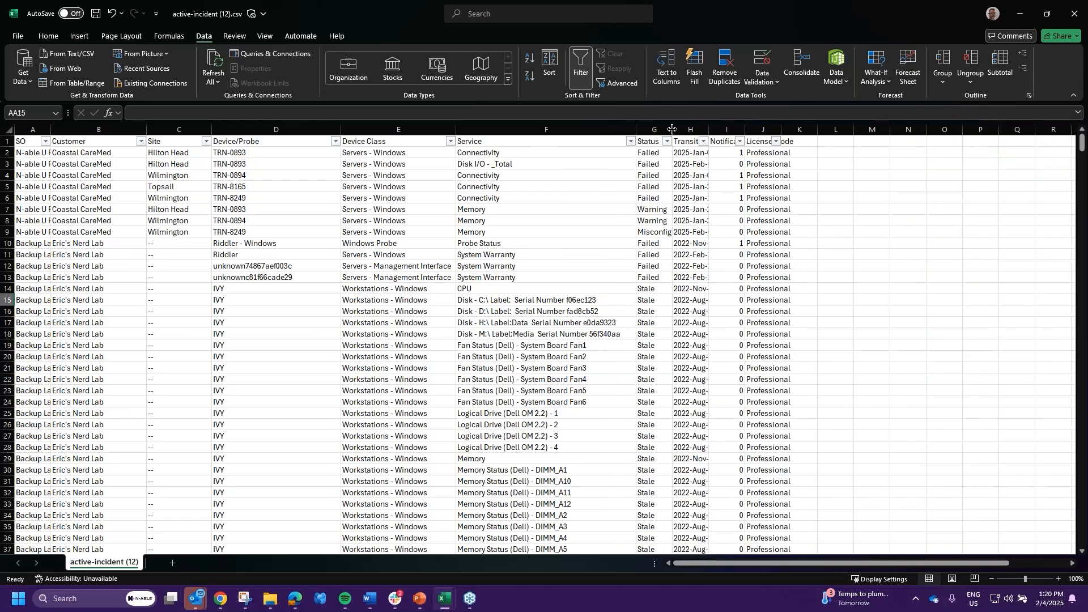
double_click(671, 129)
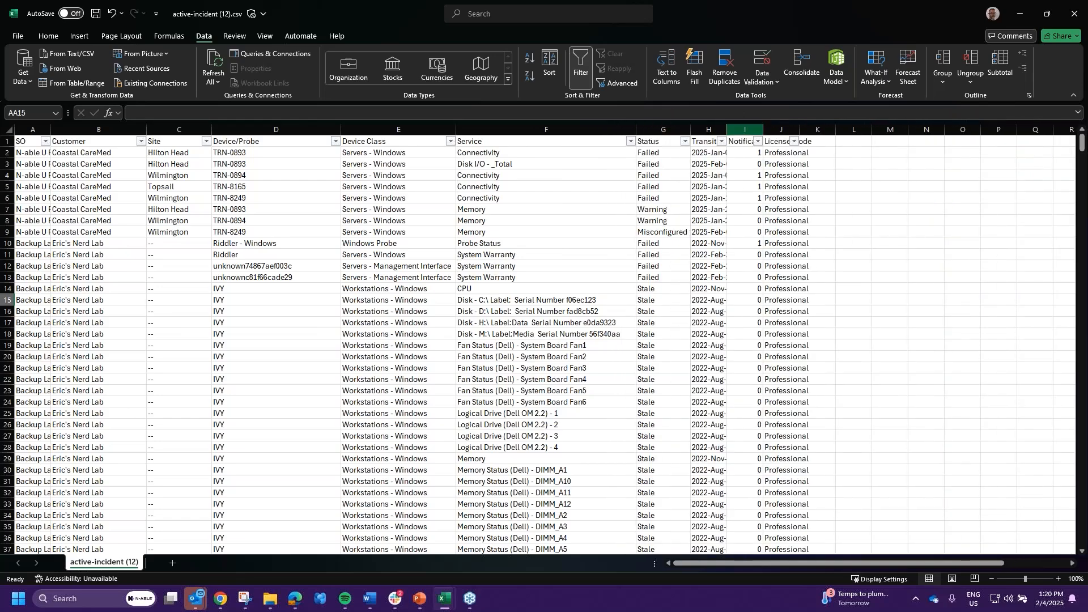
double_click(729, 129)
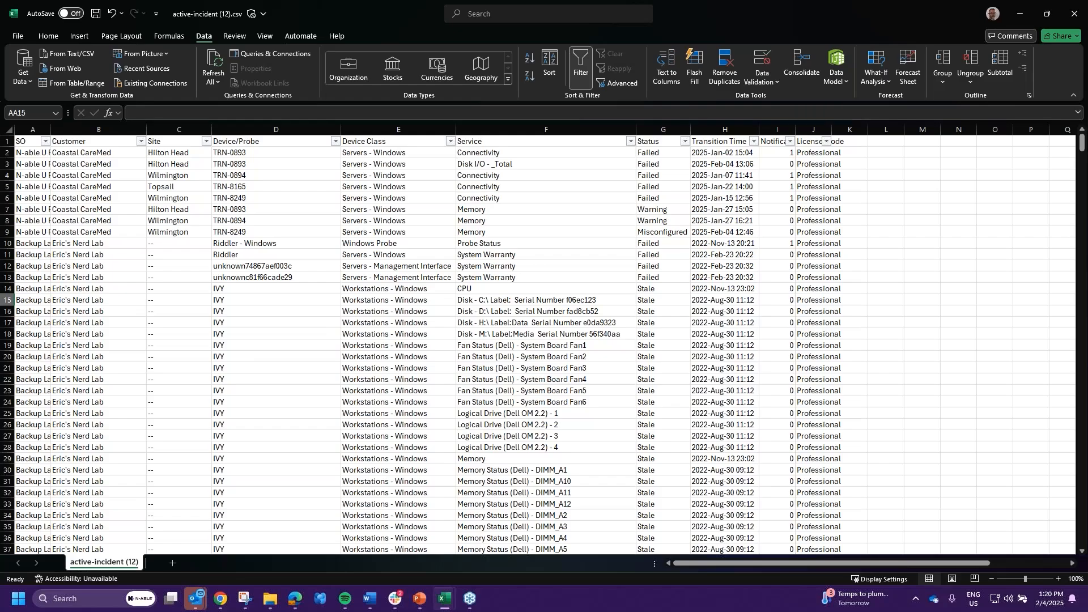
double_click(795, 129)
scroll(466, 296, down, 10)
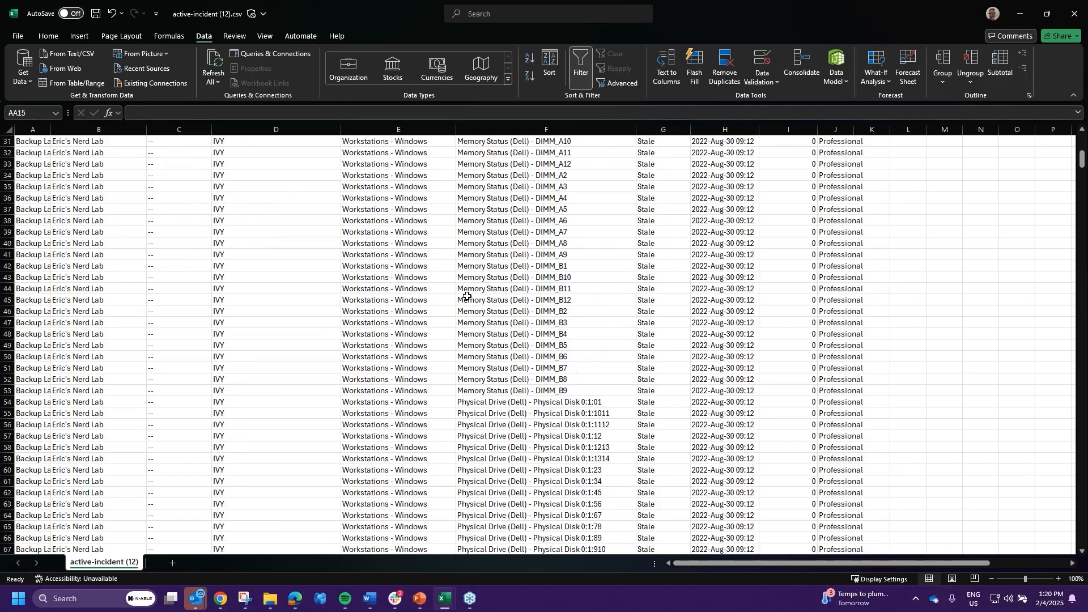
scroll(467, 296, up, 10)
- Filter the Status column to show only Failed rows
click(684, 141)
click(589, 290)
click(586, 300)
click(641, 393)
scroll(581, 233, down, 7)
scroll(581, 233, up, 7)
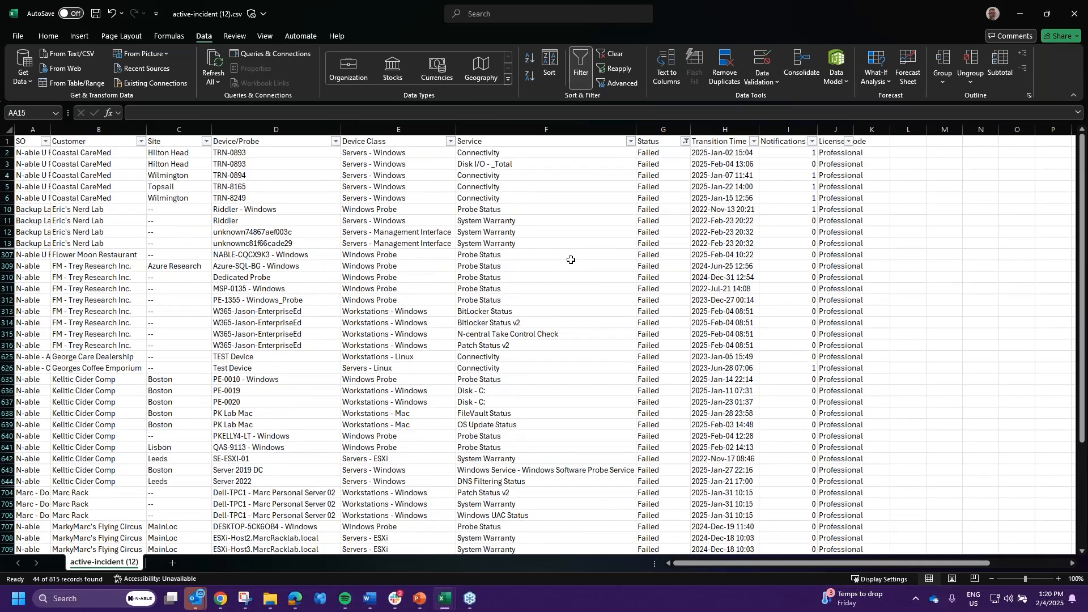
click(490, 154)
mouse_move(491, 159)
mouse_down()
mouse_move(485, 530)
mouse_move(485, 164)
mouse_up()
- Add Warning to the Status filter so Failed and Warning rows show
click(686, 141)
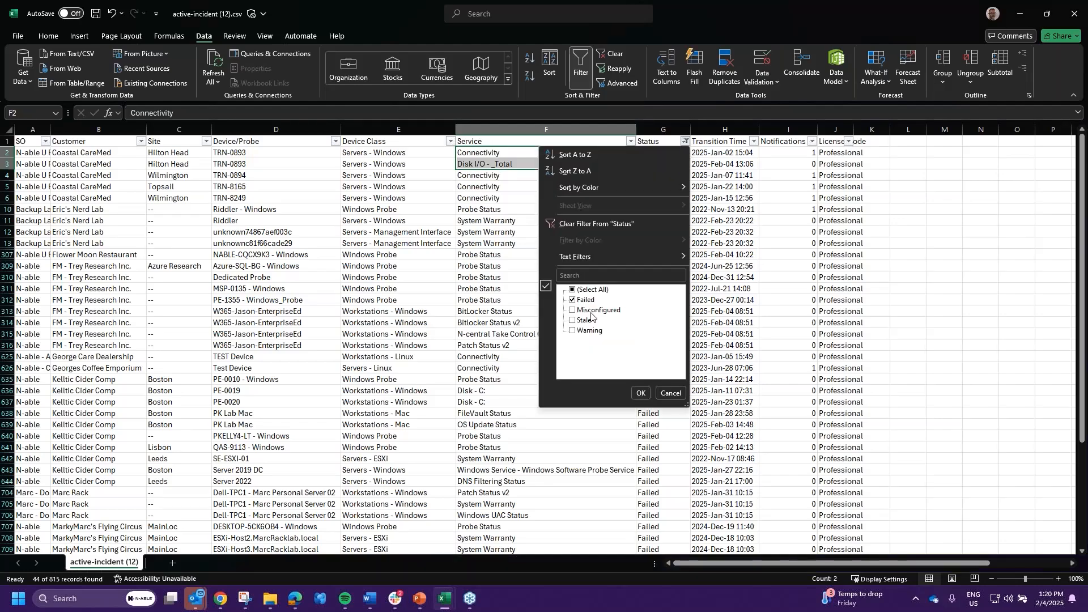
click(588, 330)
click(639, 393)
scroll(612, 292, down, 12)
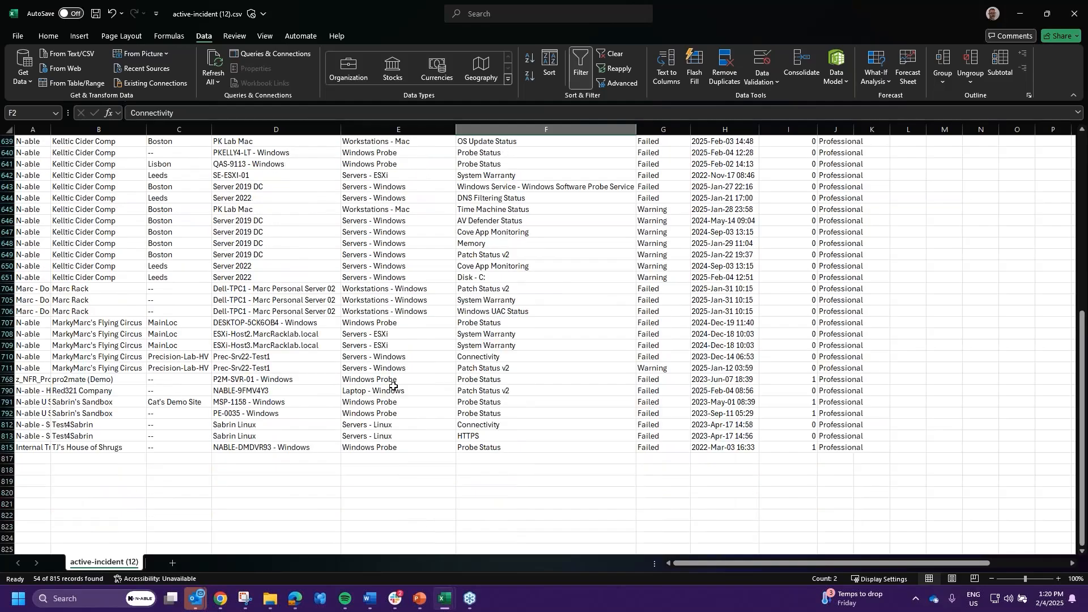
scroll(393, 386, up, 10)
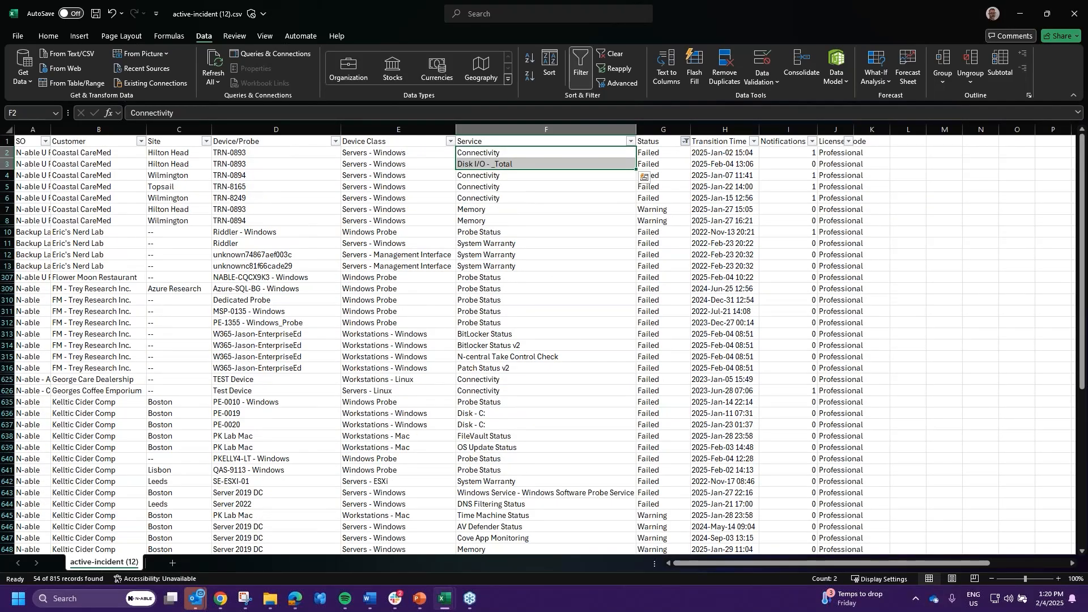
- Clear the Status filter to show all 815 rows and select the entire worksheet
click(685, 141)
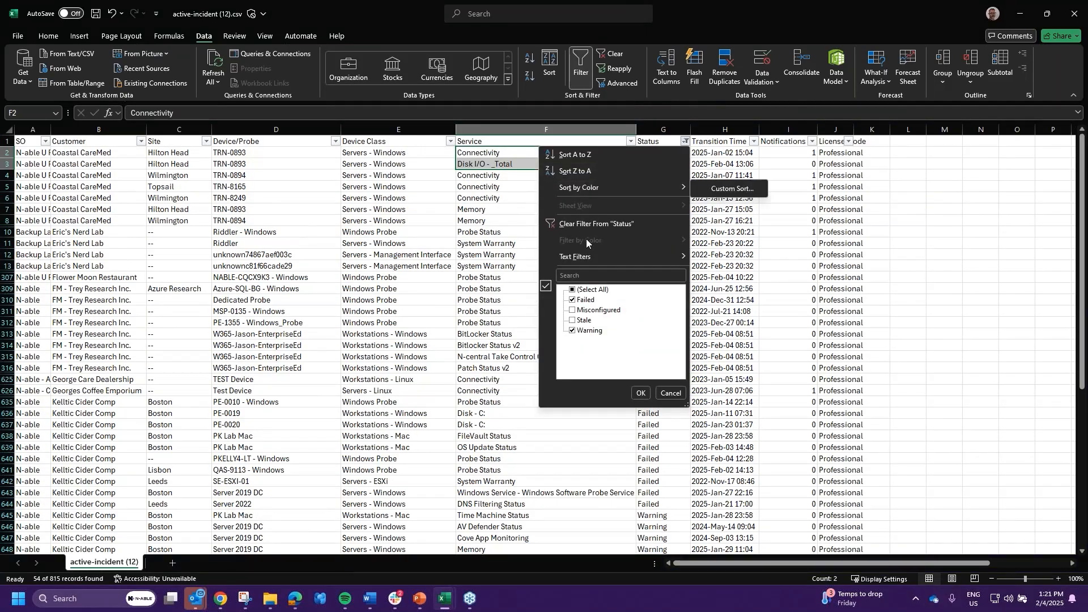
click(595, 223)
click(836, 288)
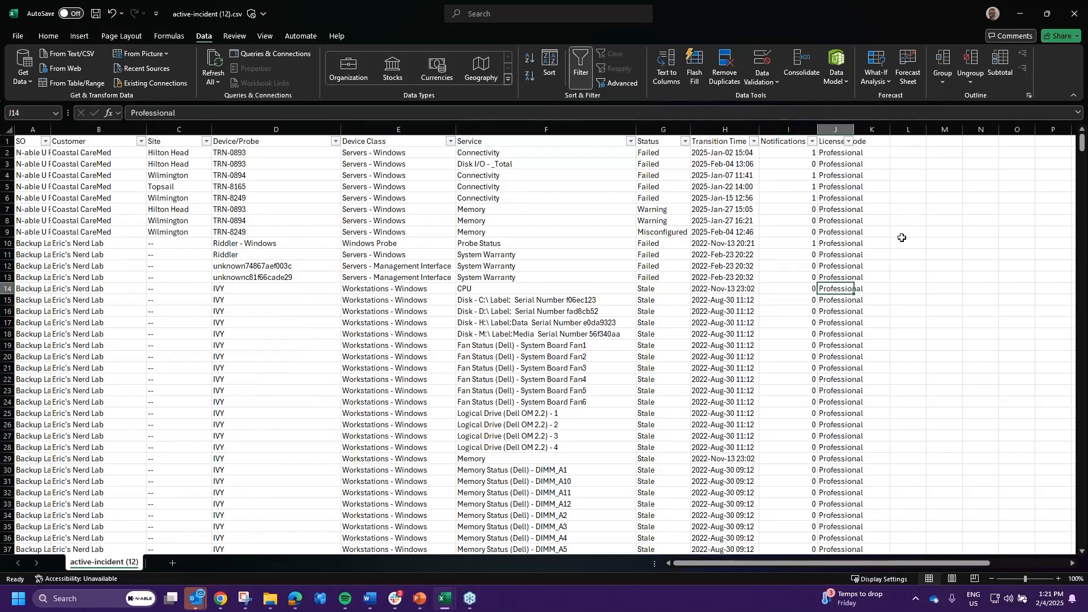
click(3, 125)
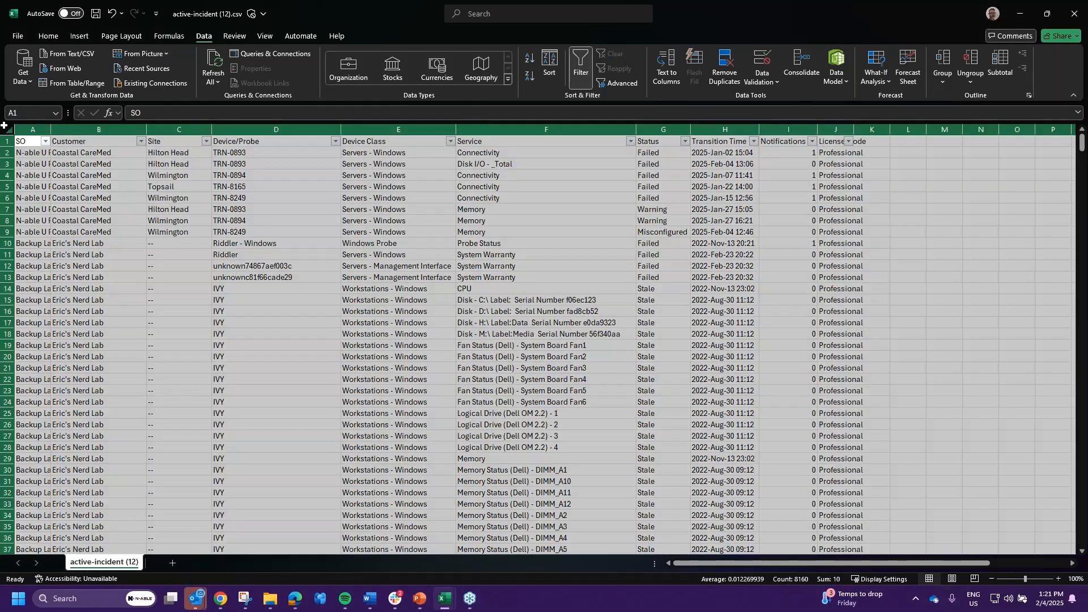
click(78, 36)
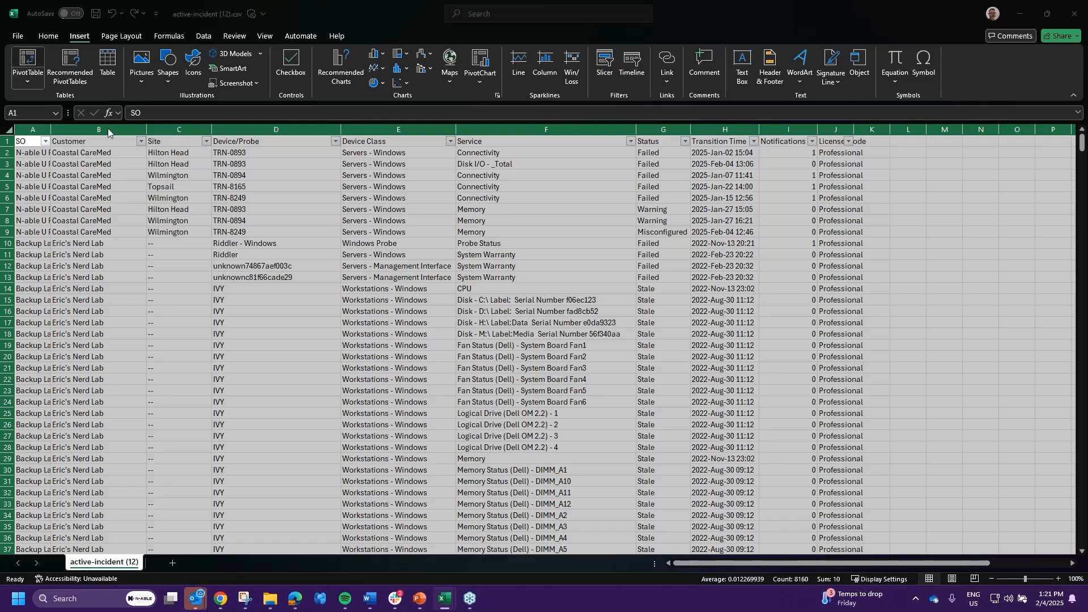
click(712, 433)
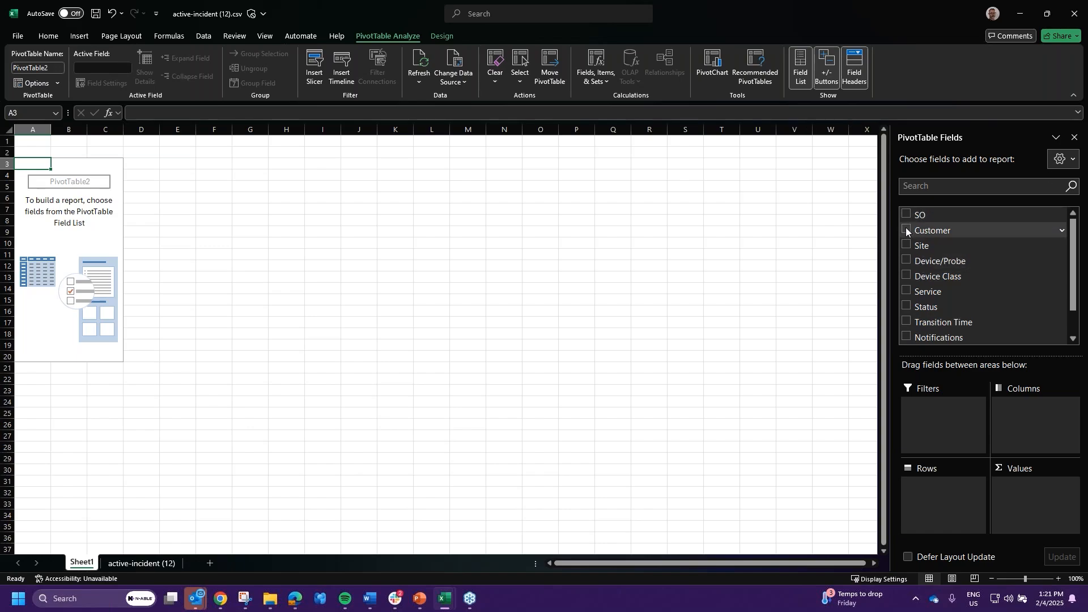
click(905, 291)
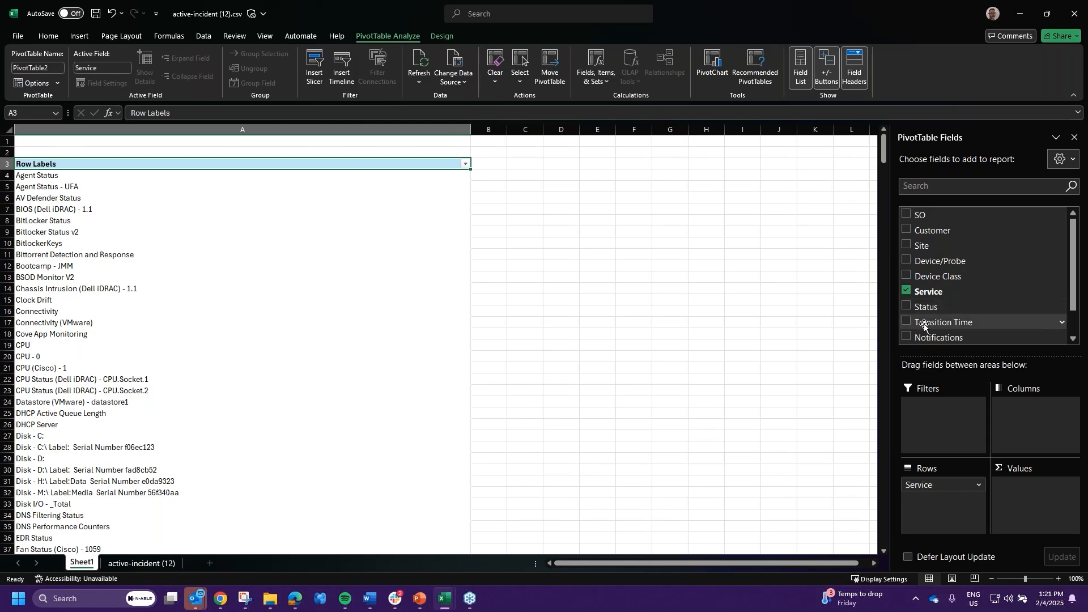
drag(930, 308, 1034, 497)
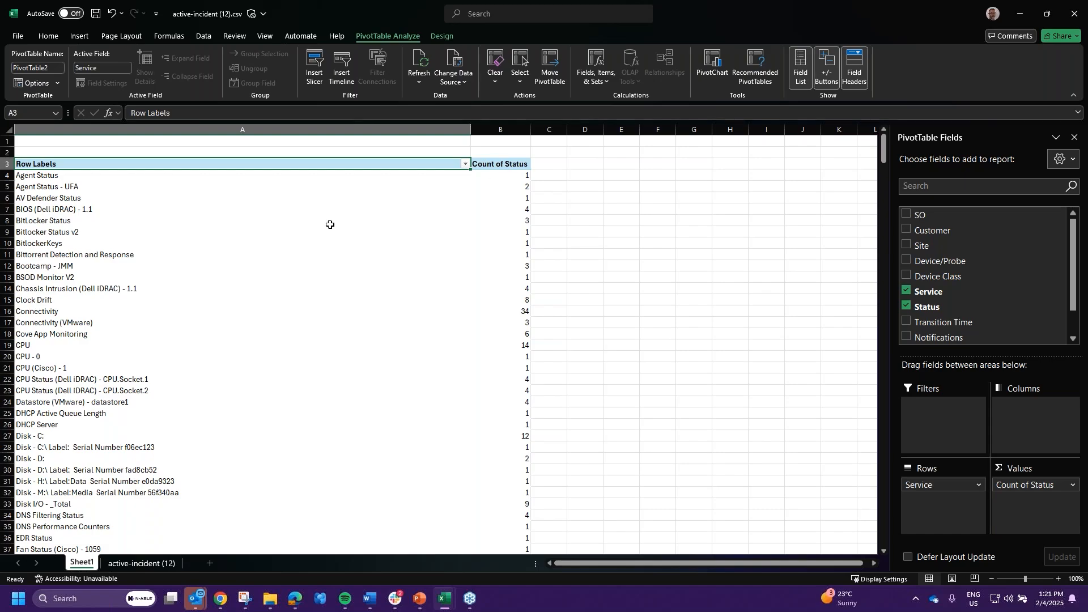
scroll(161, 258, down, 20)
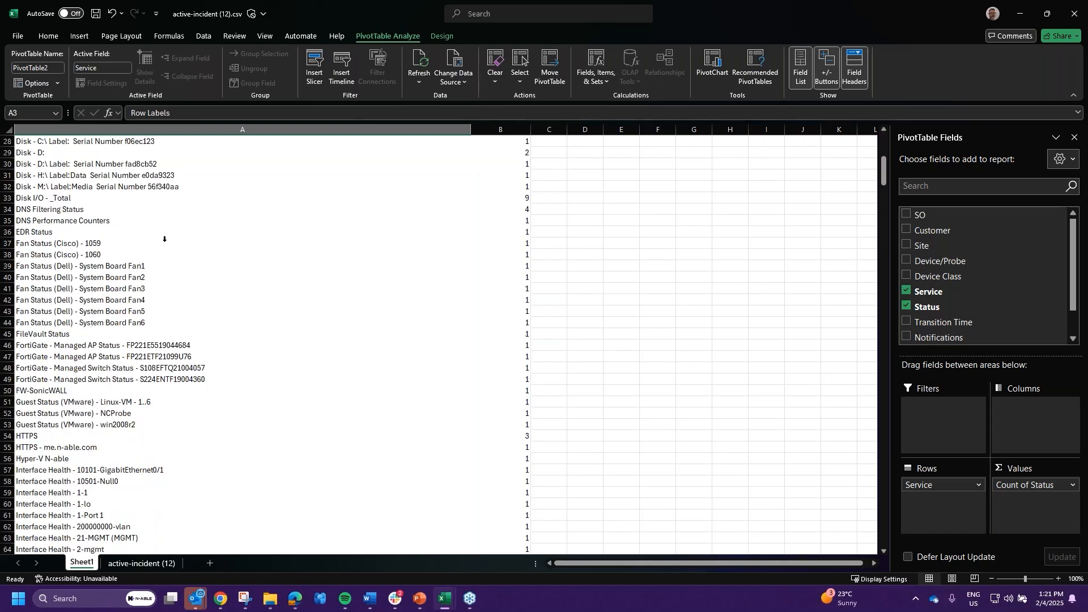
scroll(158, 268, down, 20)
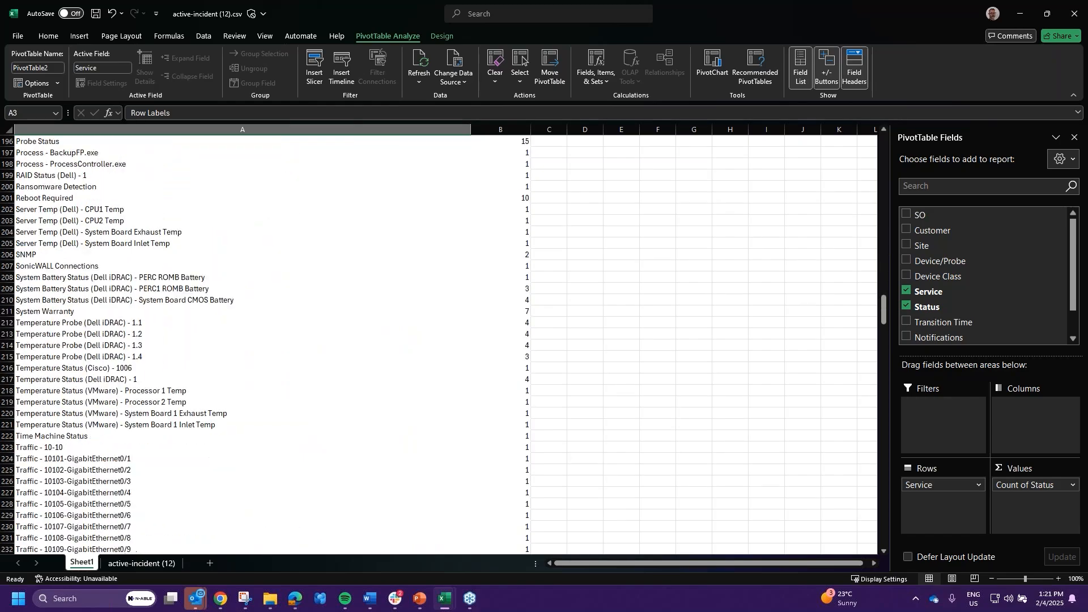
scroll(219, 338, up, 20)
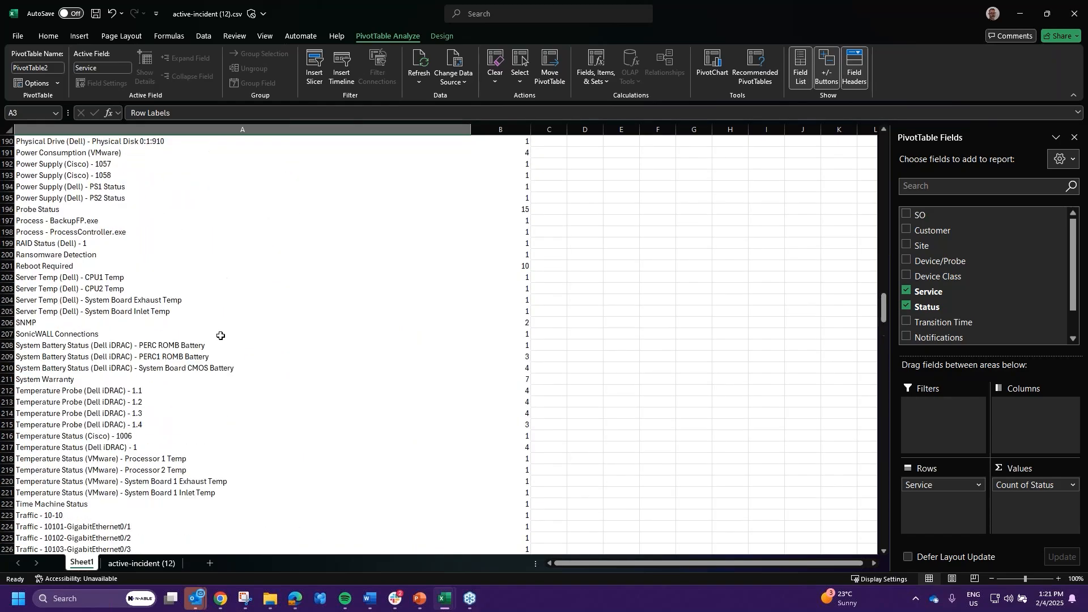
scroll(313, 294, up, 20)
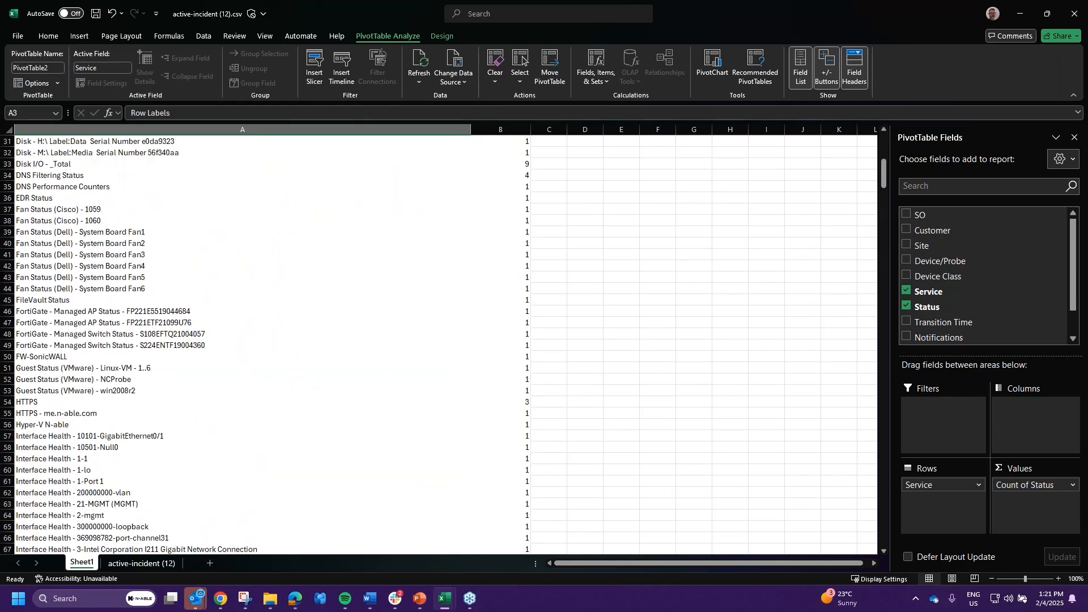
click(508, 300)
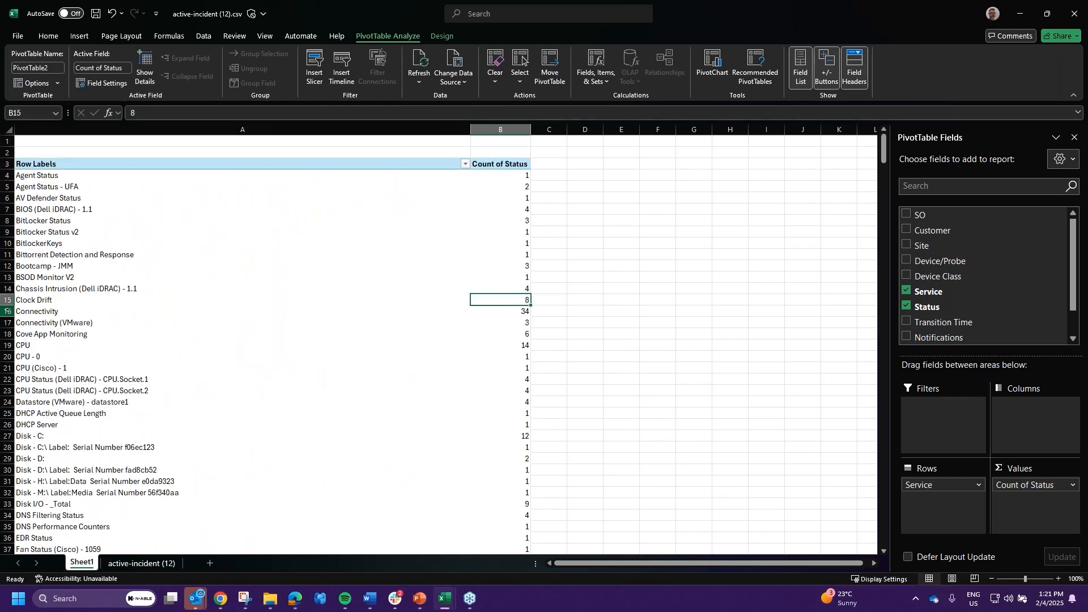
click(8, 311)
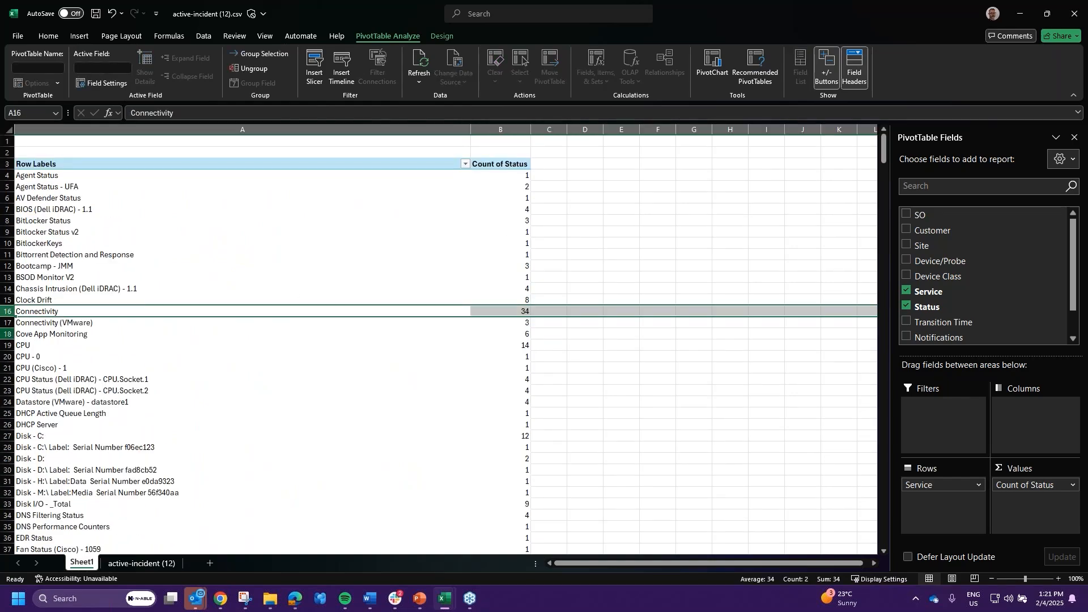
click(8, 334)
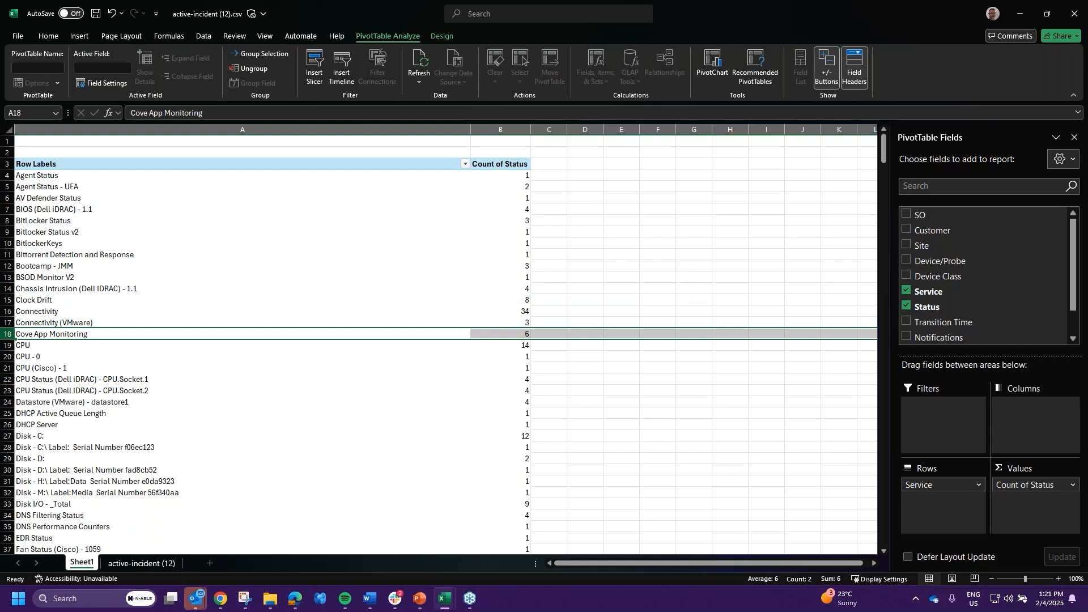
click(8, 345)
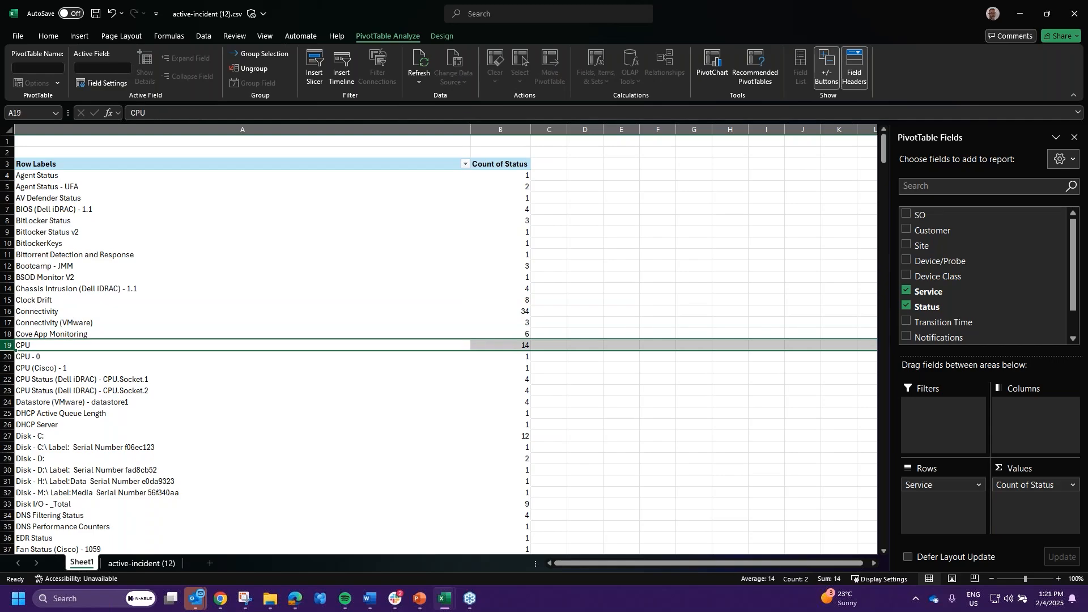
click(8, 424)
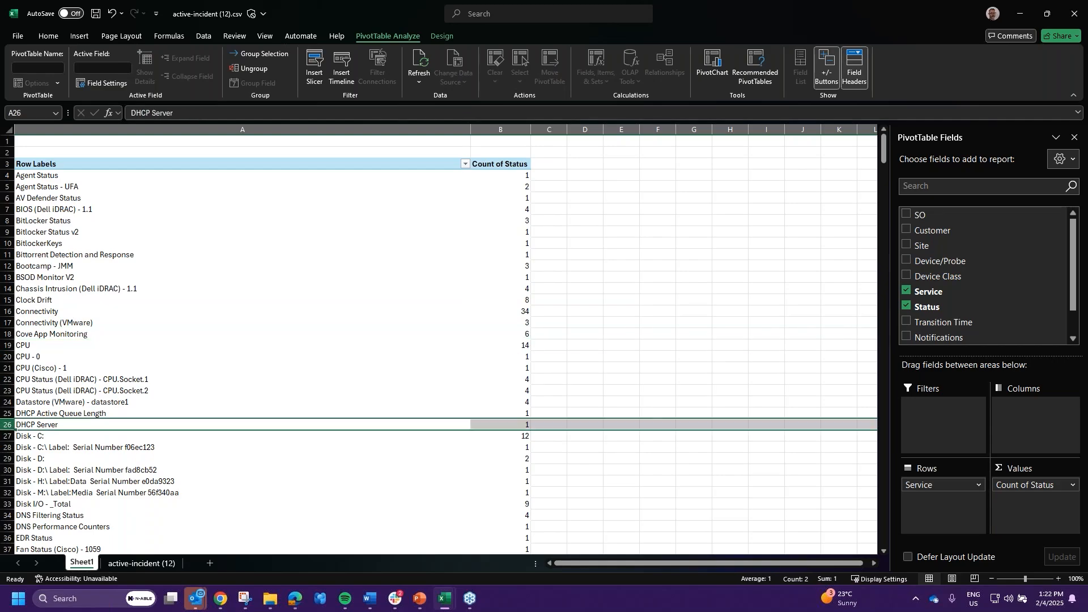
click(8, 436)
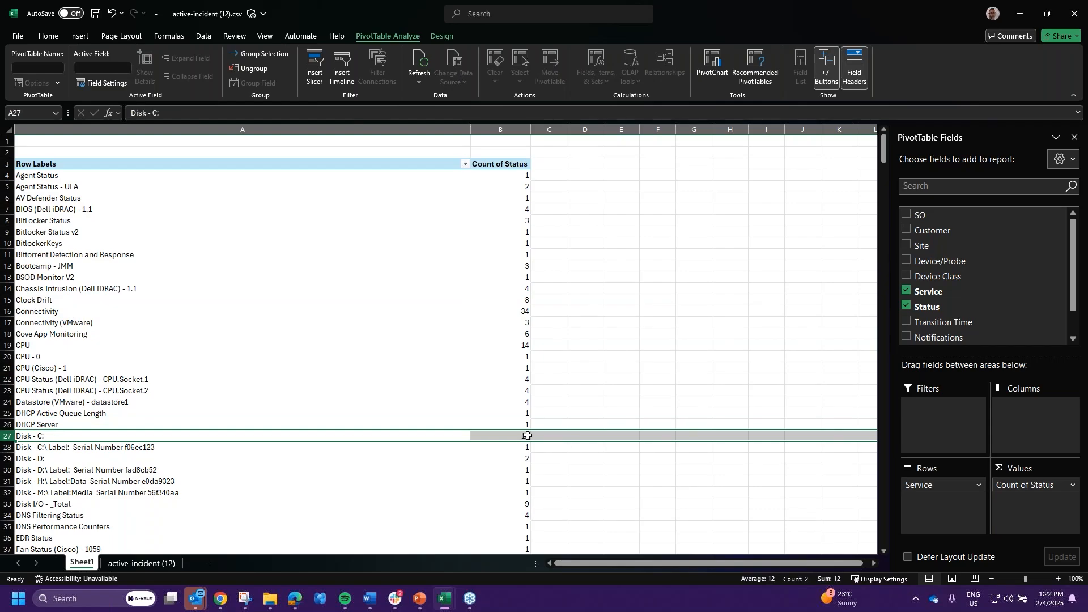
mouse_move(528, 436)
scroll(181, 432, down, 3)
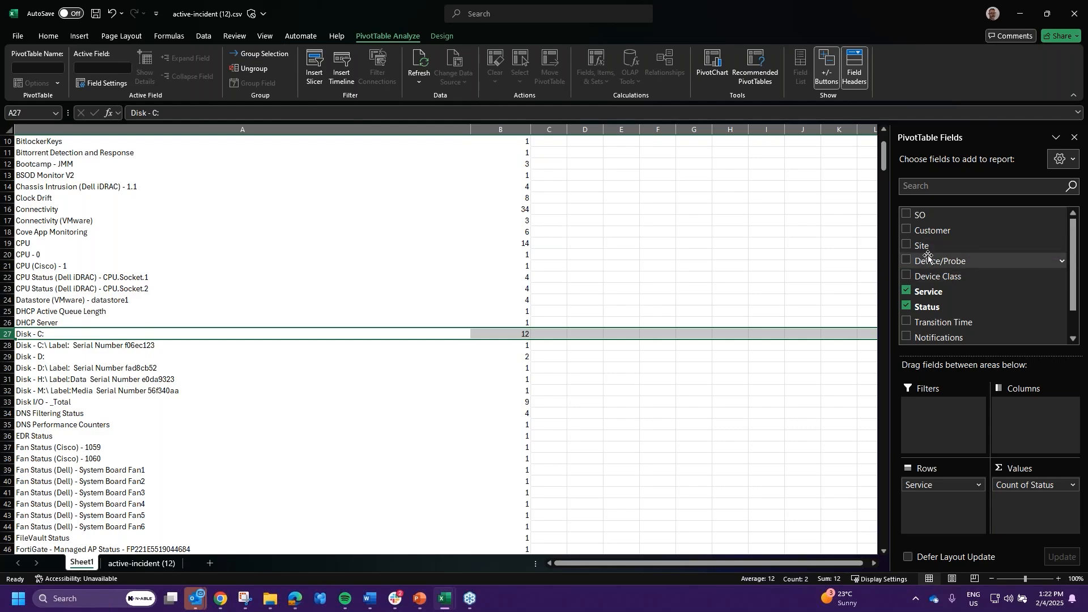
click(907, 261)
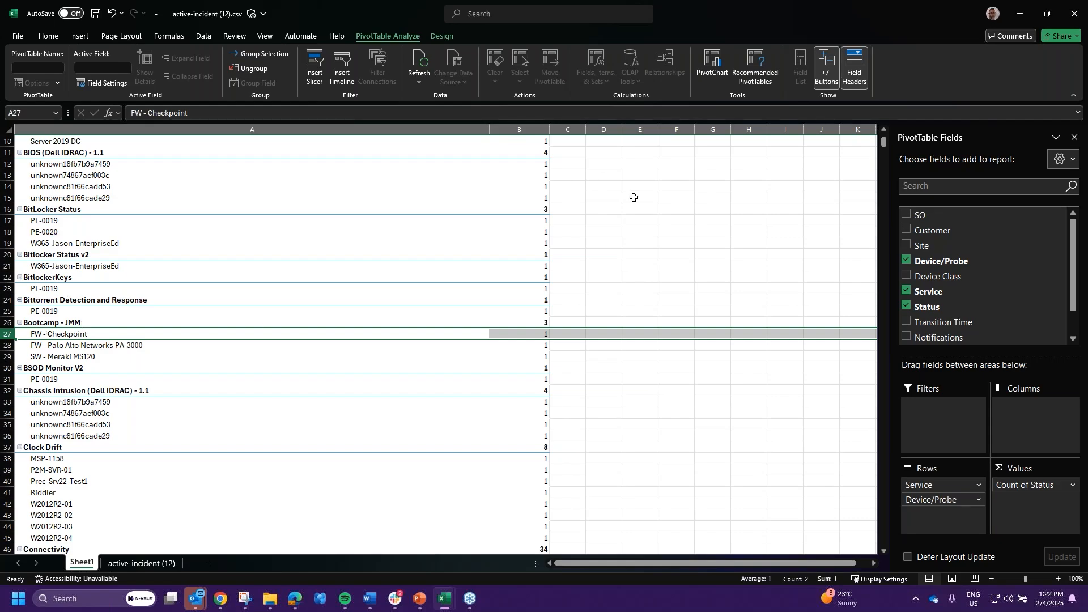
- Remove Service from the PivotTable rows so Status is counted per Device/Probe only
click(906, 291)
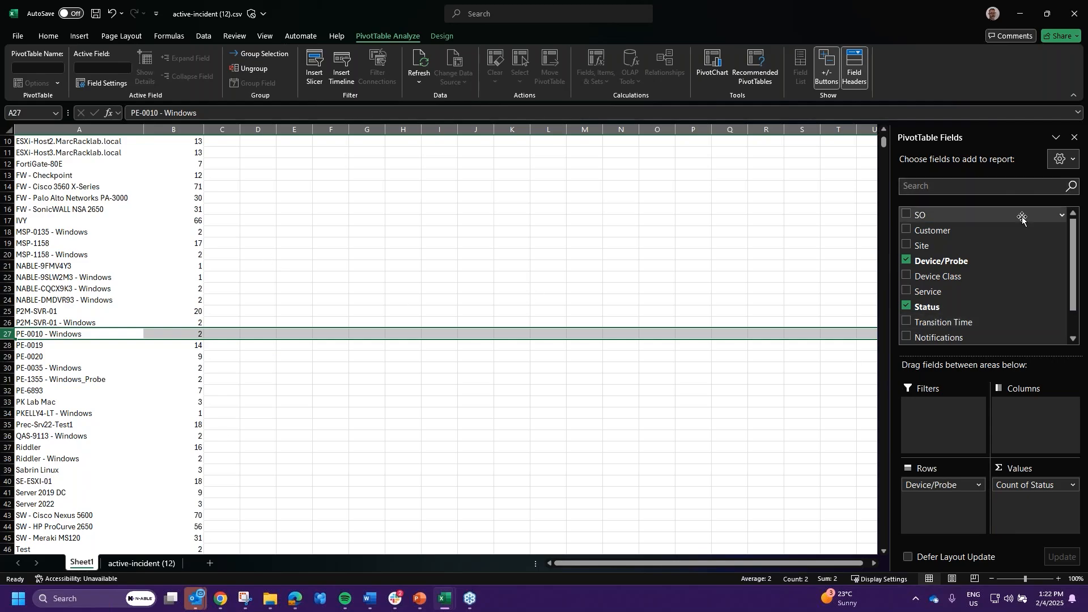
scroll(12, 376, up, 3)
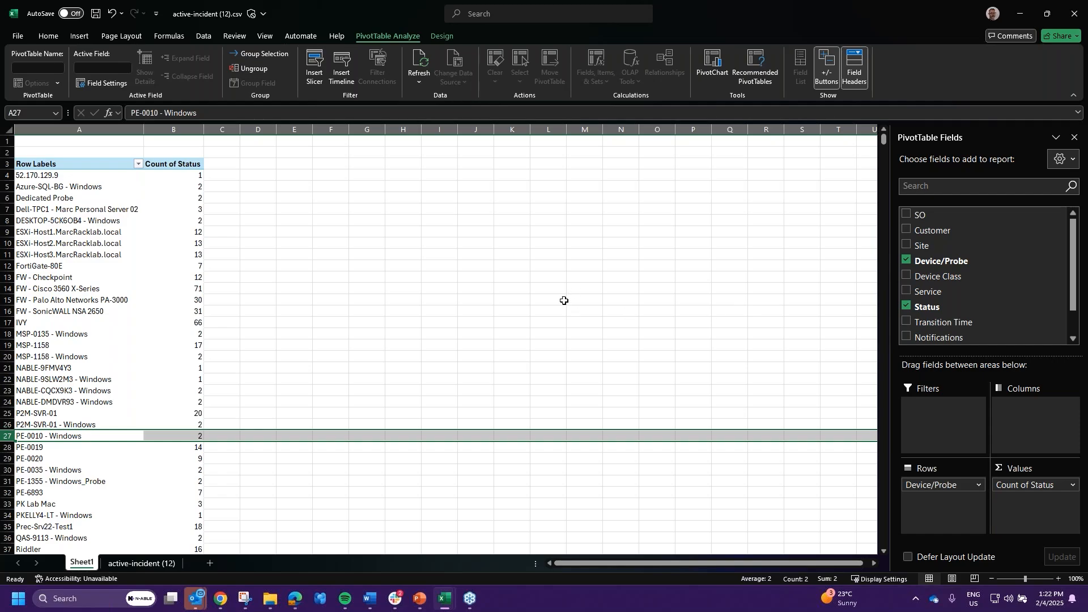
drag(561, 301, 573, 300)
drag(568, 460, 547, 459)
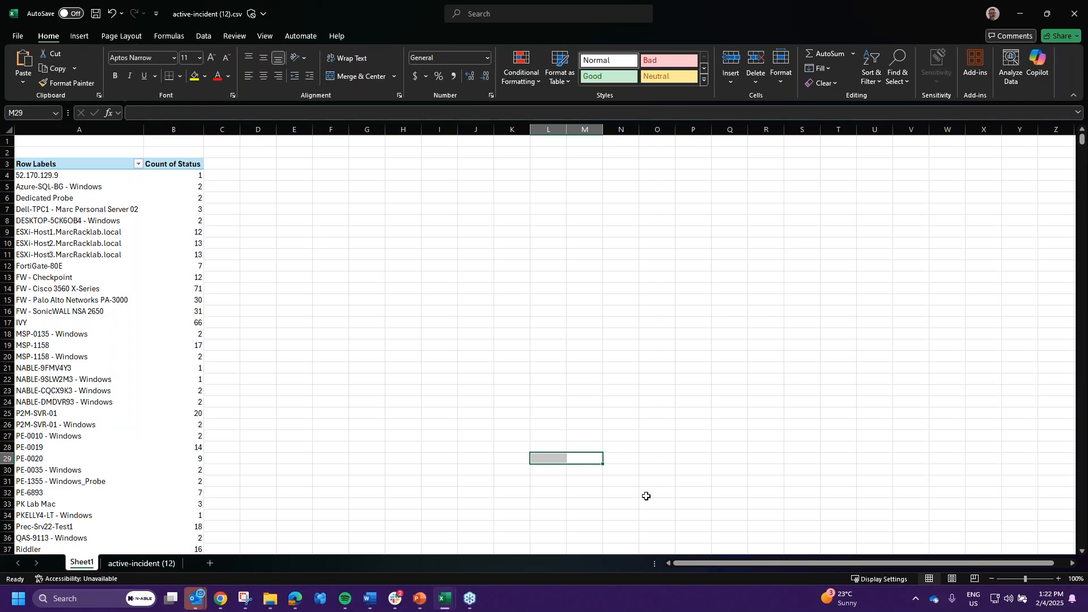
- Select empty cell F4 and check the active-incident (12) data before returning to Sheet1
click(331, 173)
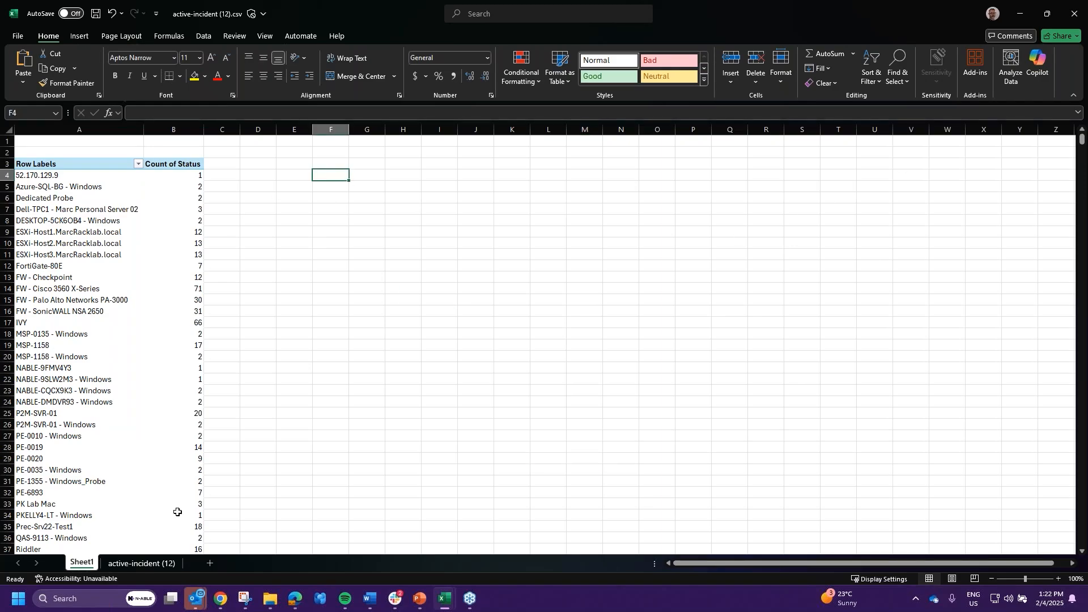
click(144, 564)
click(82, 564)
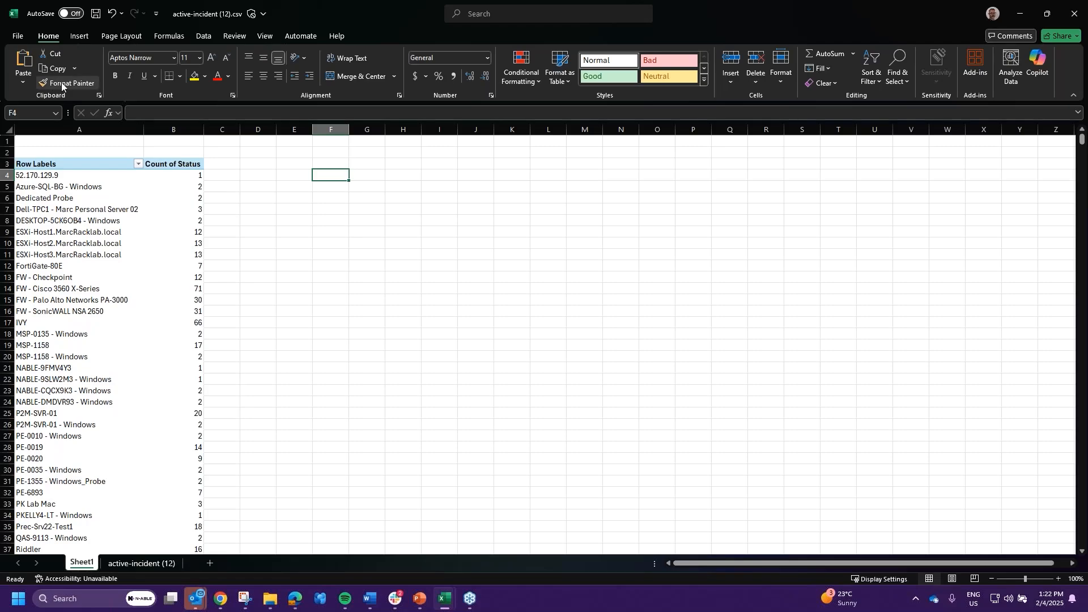
click(79, 35)
- Attempt a PivotTable without a data range, dismiss the invalid source error and cancel
click(32, 64)
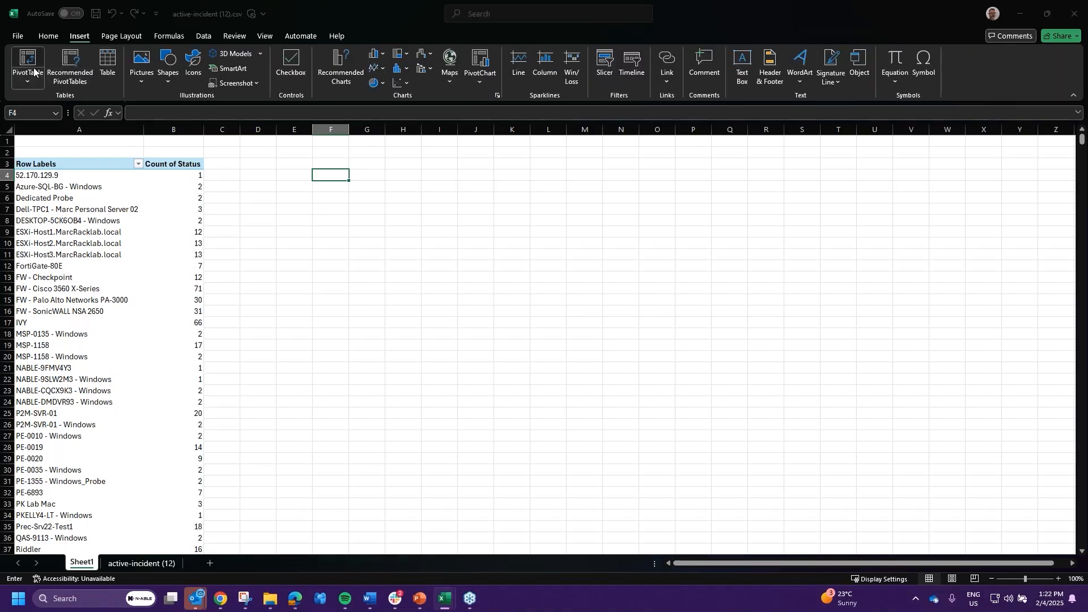
click(703, 434)
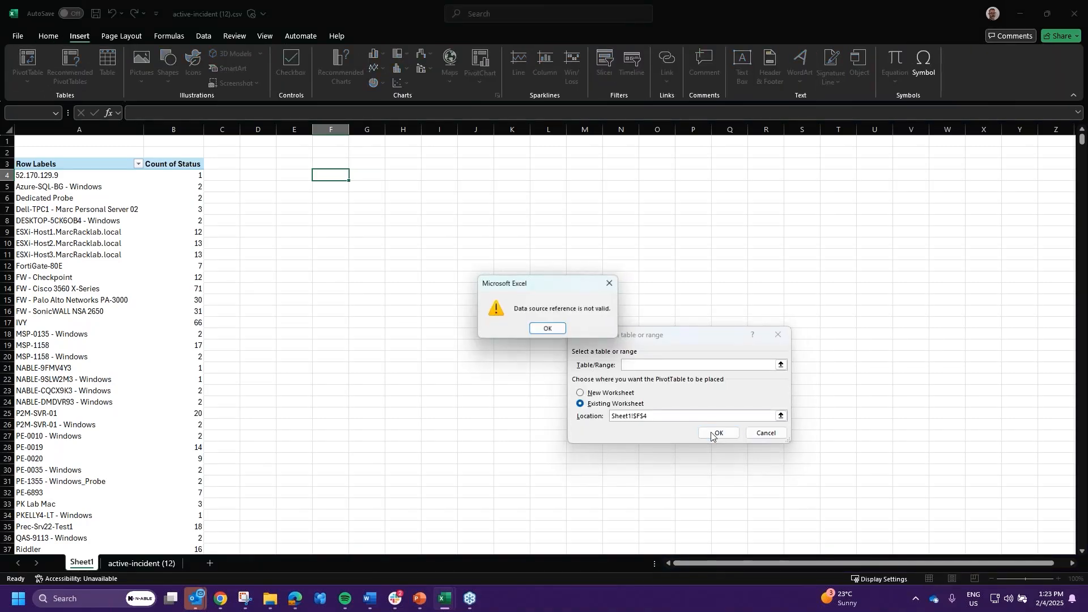
click(549, 333)
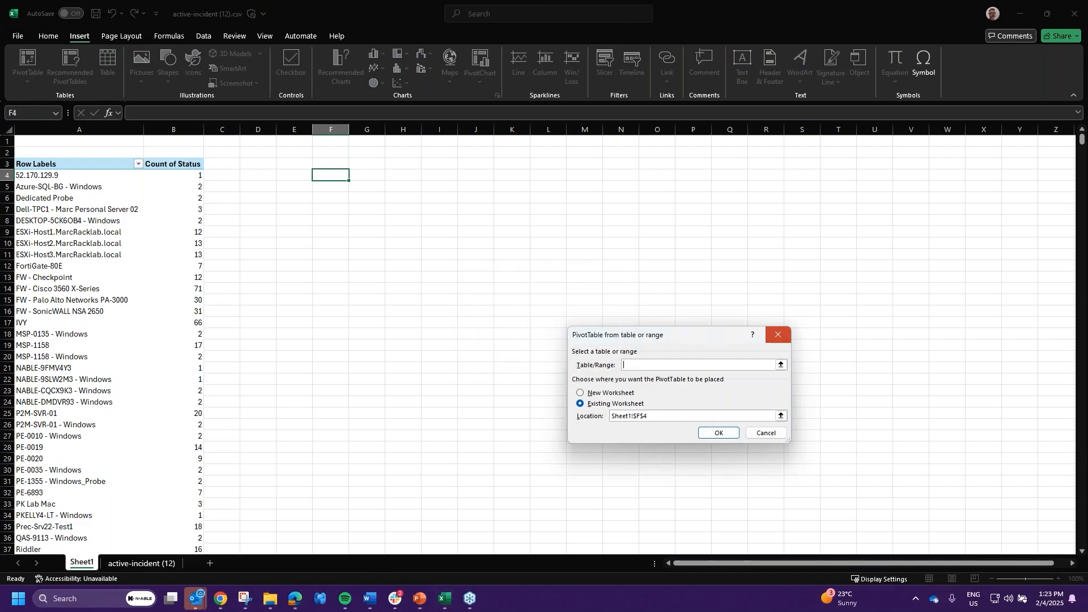
click(778, 334)
- Insert PivotTable3 on a new worksheet from the active-incident (12) data
click(144, 562)
click(81, 562)
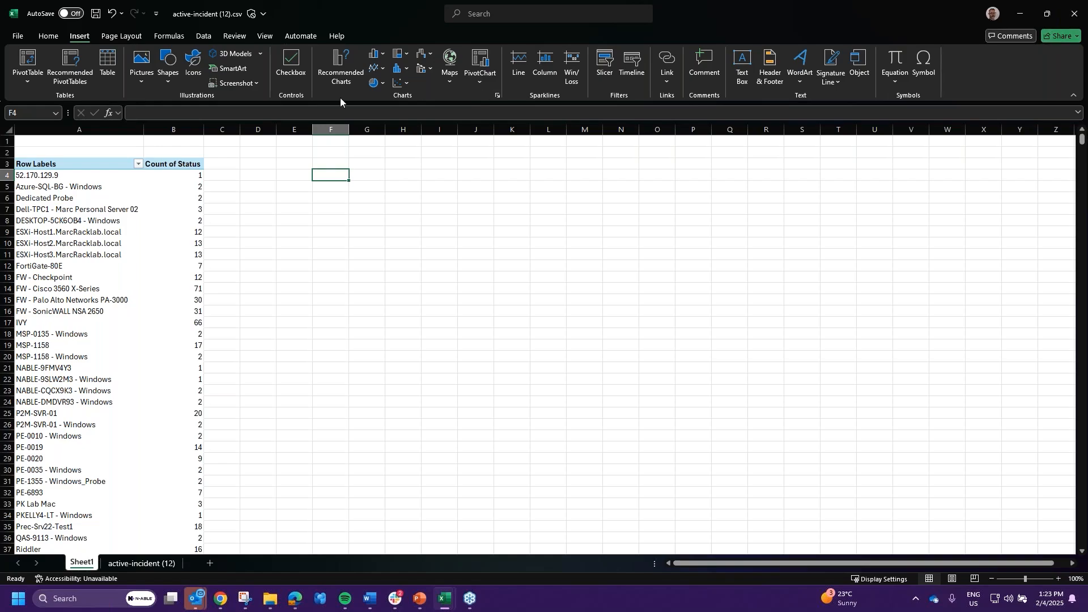
click(151, 563)
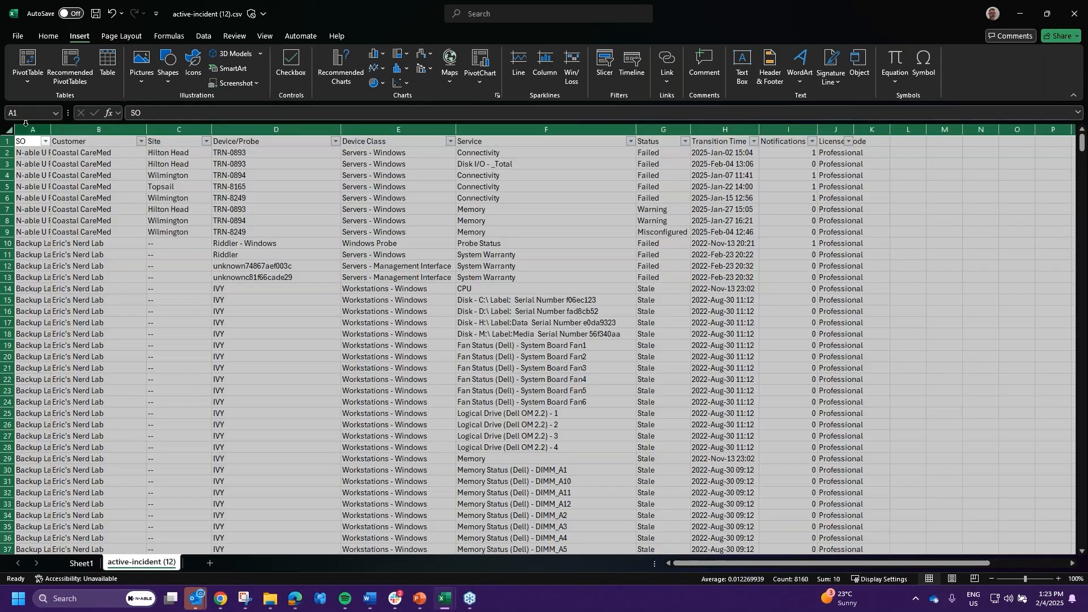
click(48, 37)
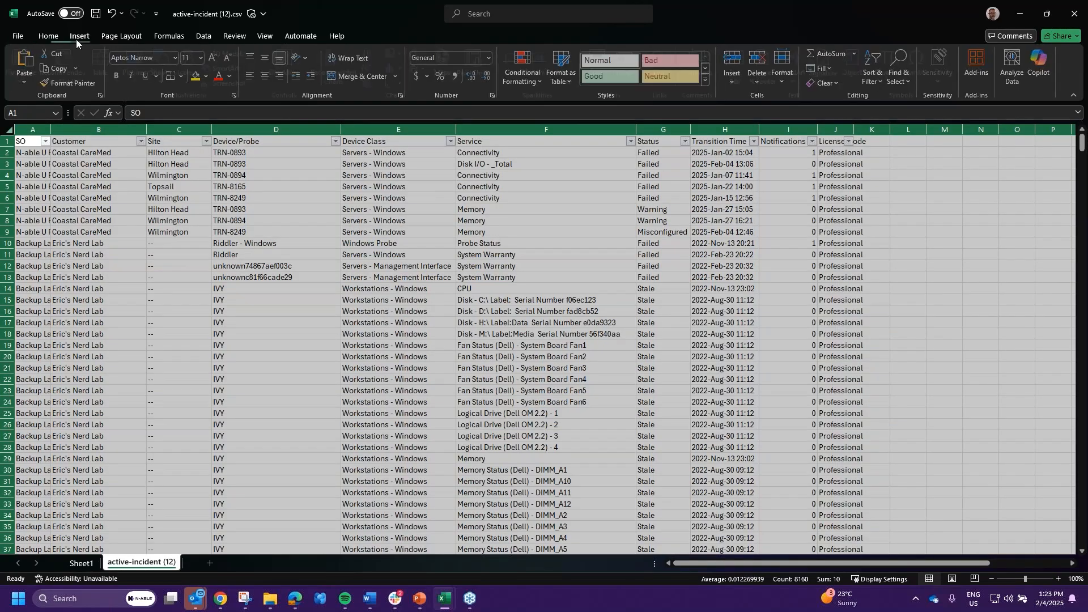
click(77, 37)
click(26, 64)
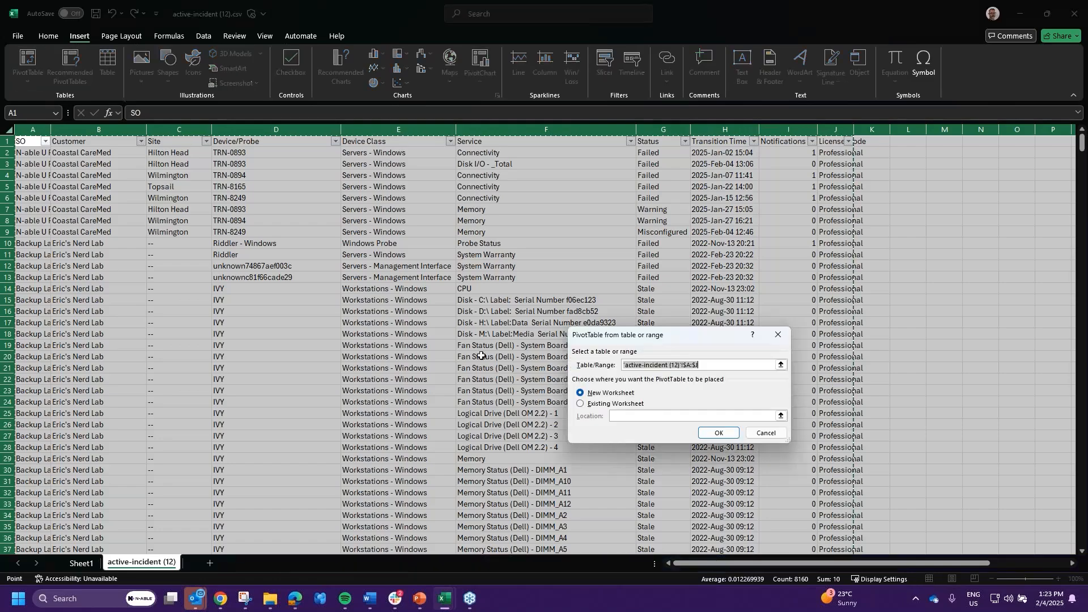
click(725, 438)
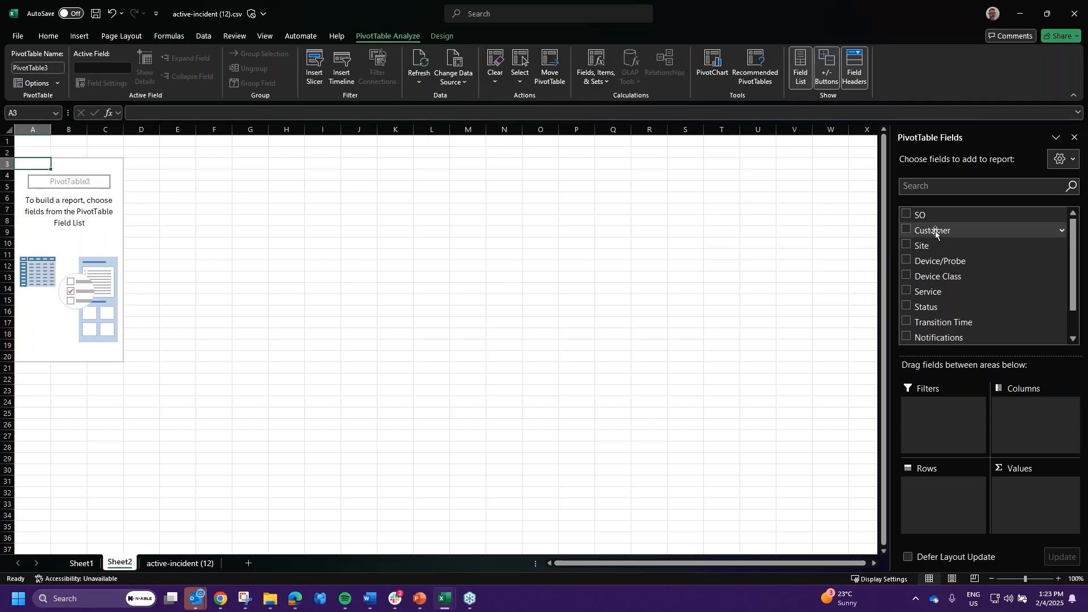
- Build PivotTable3 with Device/Probe rows, Status columns and a count of Service values
drag(935, 261, 929, 494)
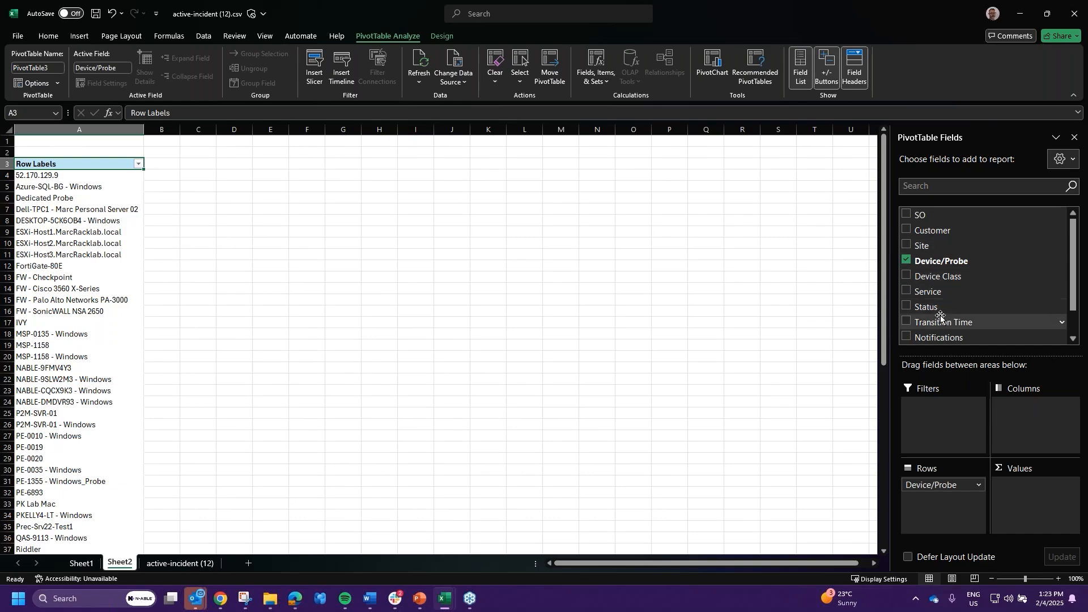
drag(928, 308, 1031, 486)
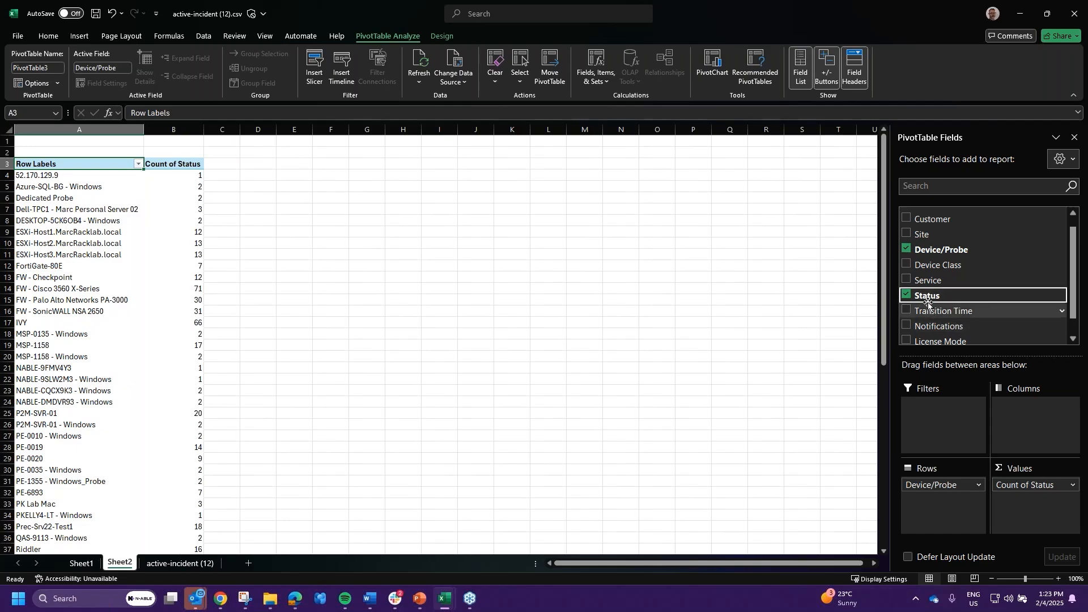
click(906, 295)
drag(910, 298, 1029, 425)
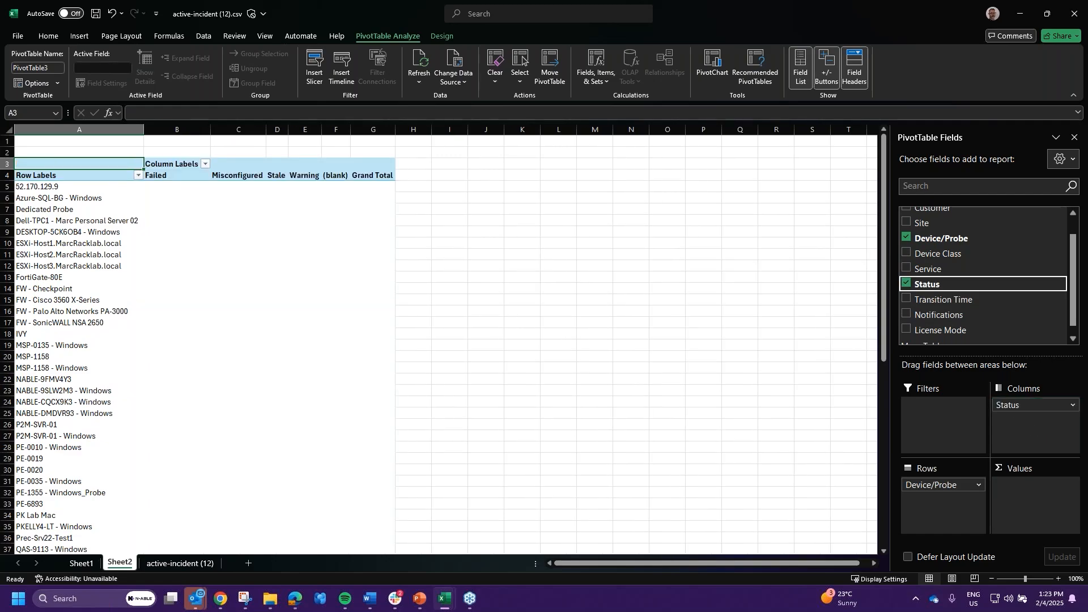
scroll(964, 266, down, 1)
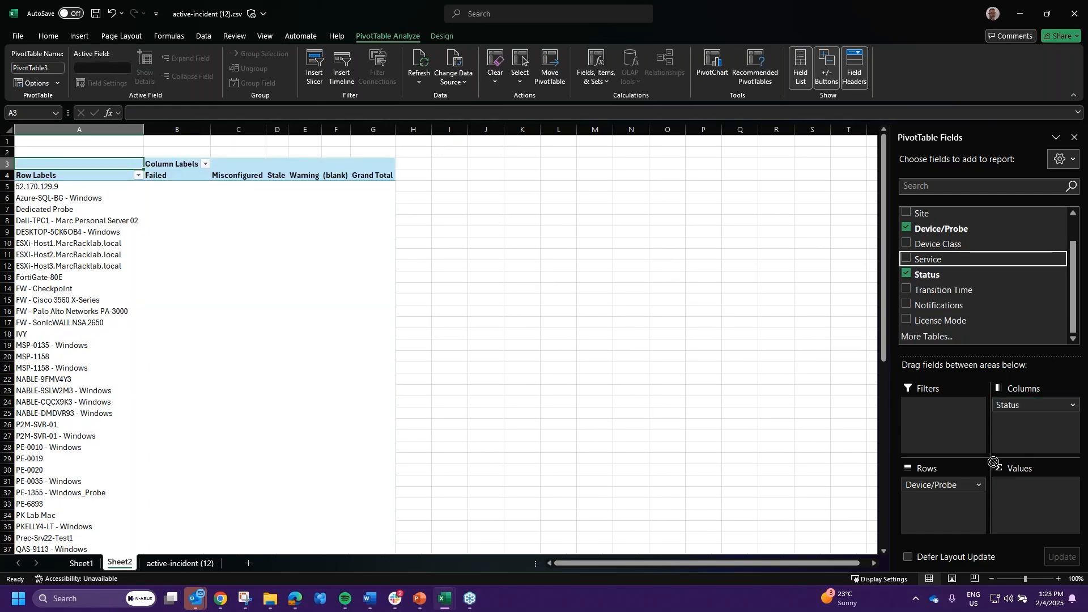
click(907, 258)
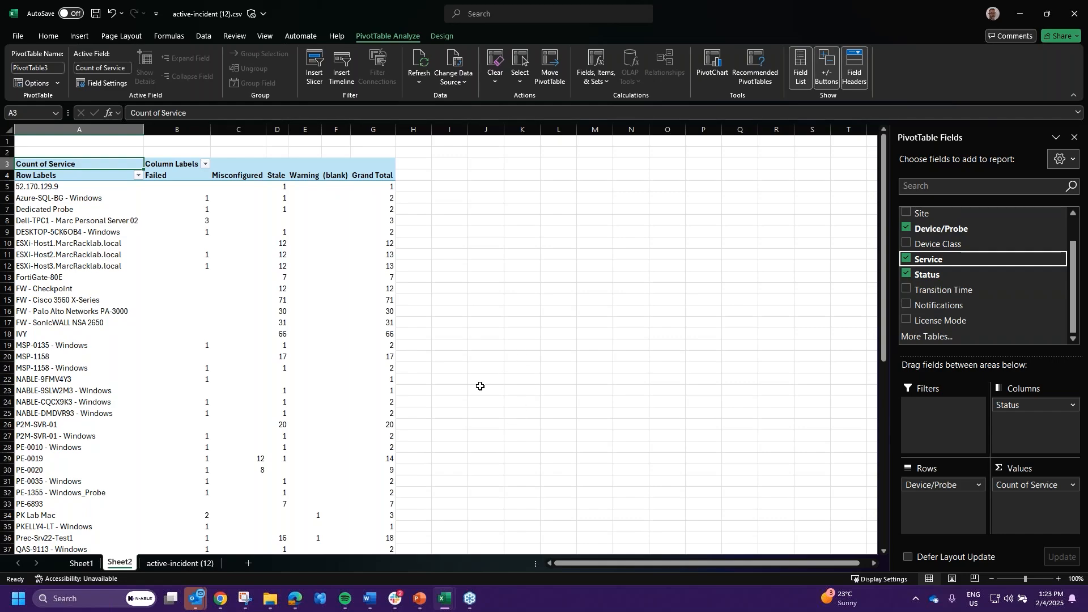
click(248, 129)
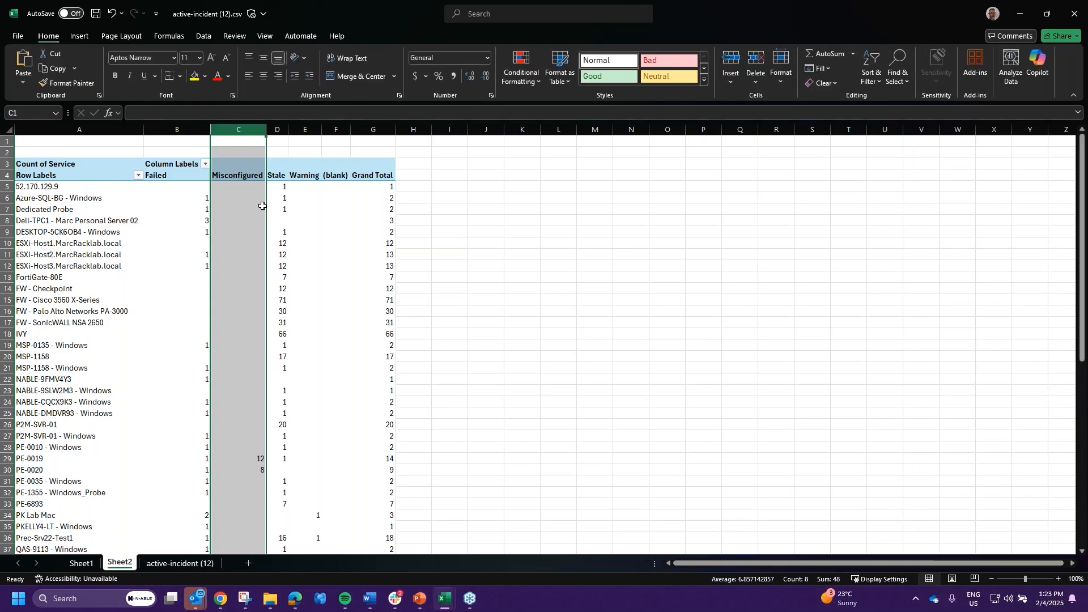
- Try to delete the pivot's (blank) status column; Excel refuses with a PivotTable warning
click(306, 130)
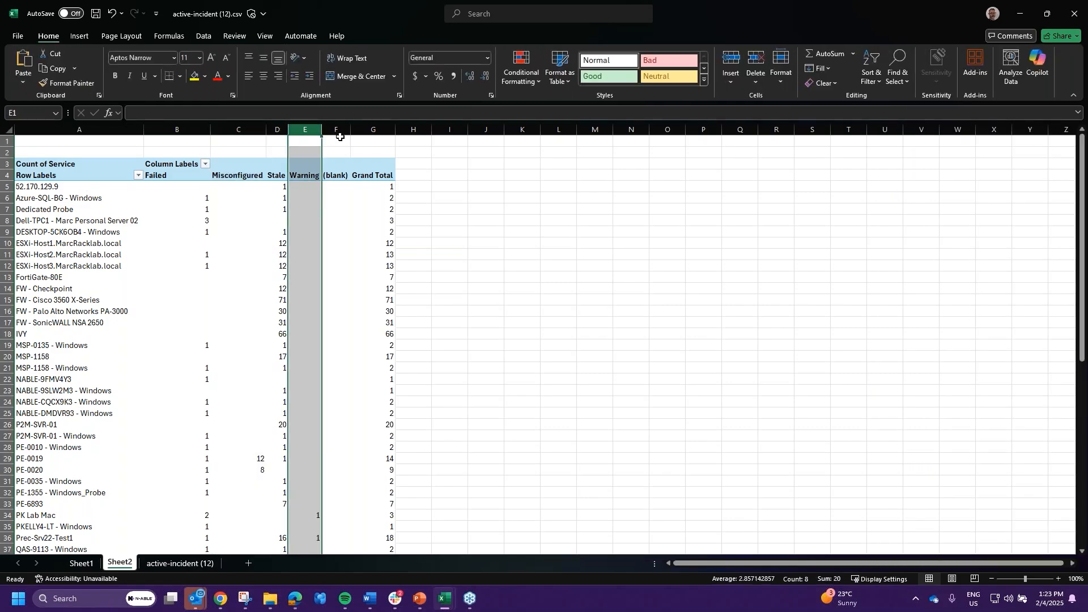
click(340, 136)
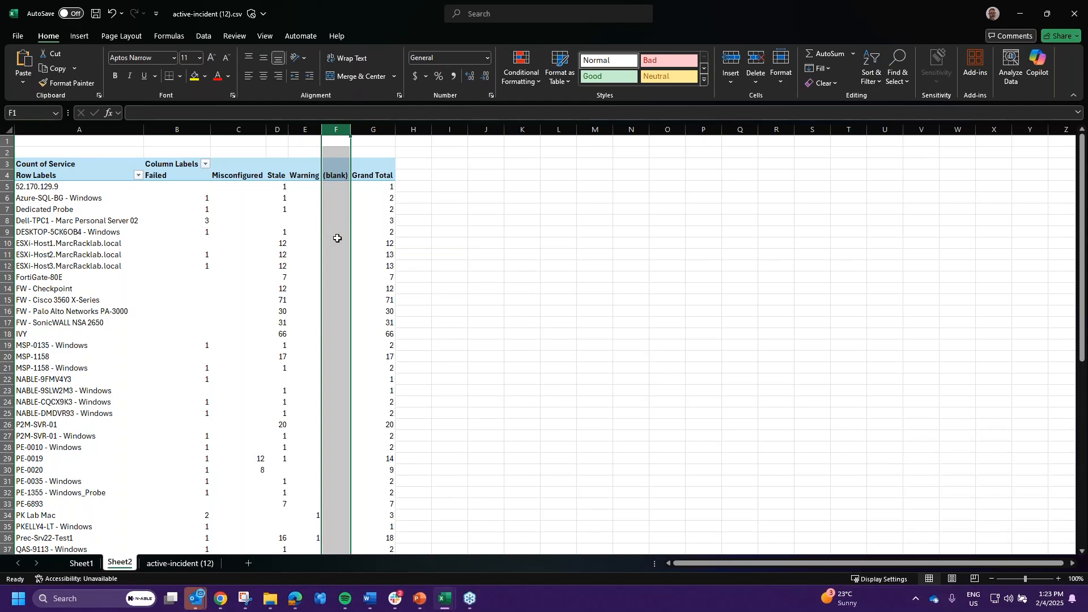
scroll(334, 260, down, 12)
scroll(333, 275, up, 12)
right_click(341, 136)
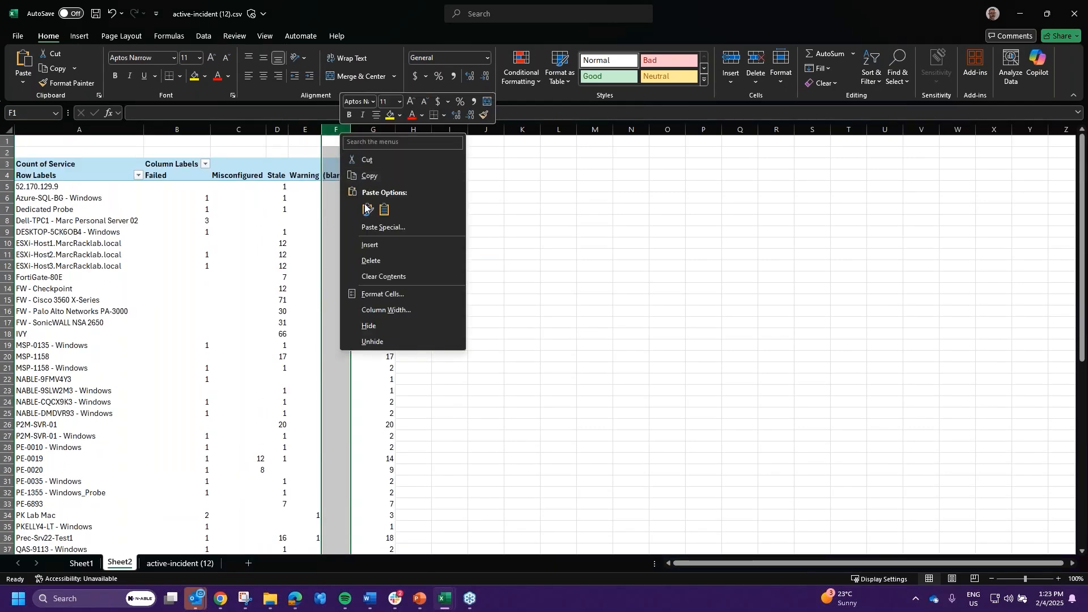
click(376, 260)
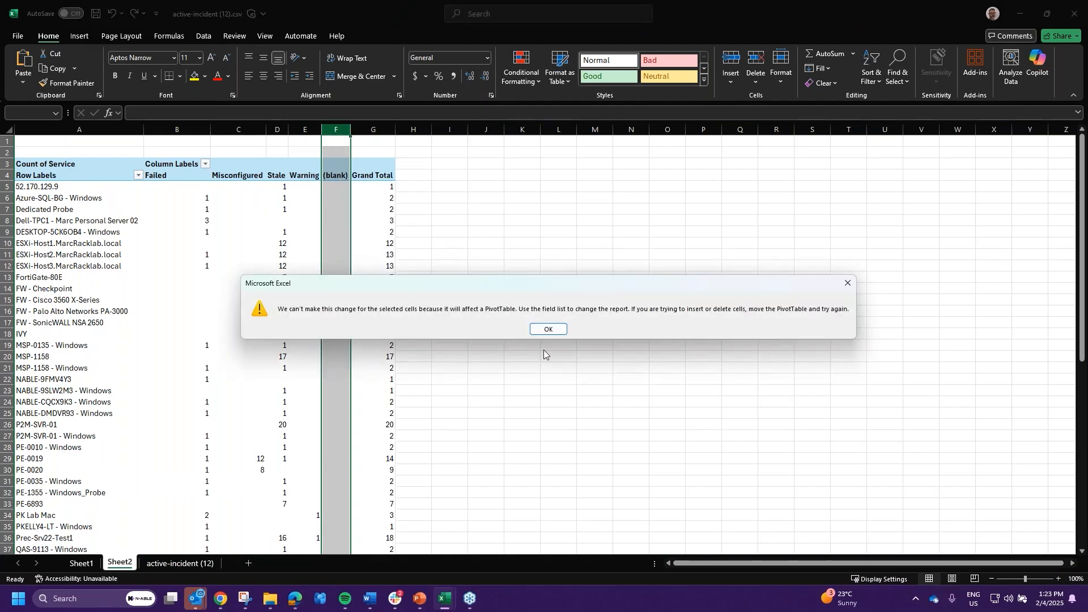
click(548, 329)
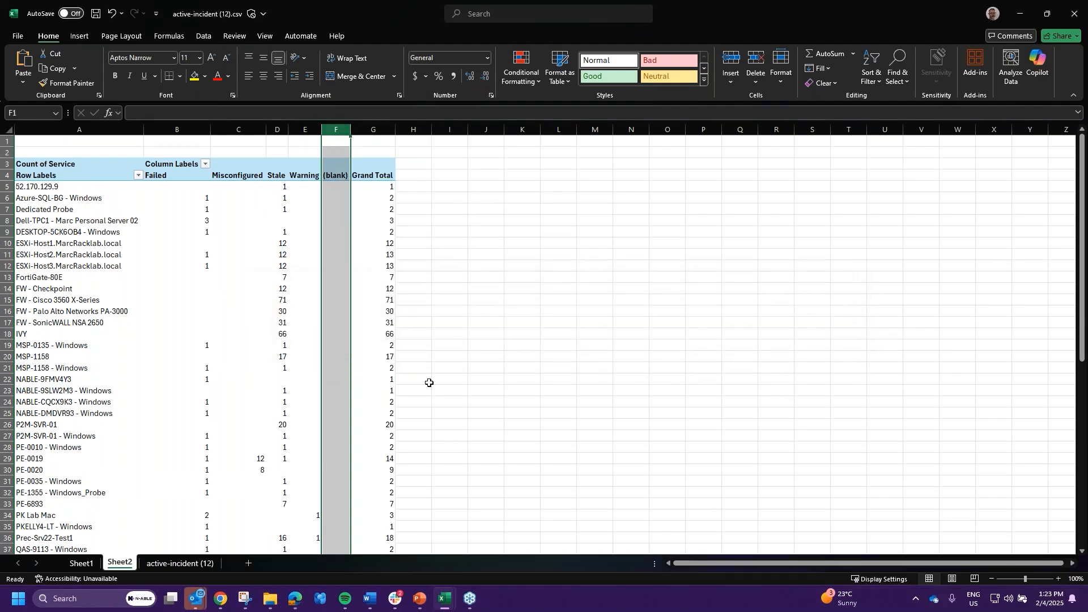
- Select the Misconfigured, Stale and Warning column headings to bring up the PivotTable Fields list
click(374, 168)
click(252, 177)
click(298, 177)
drag(298, 177, 248, 176)
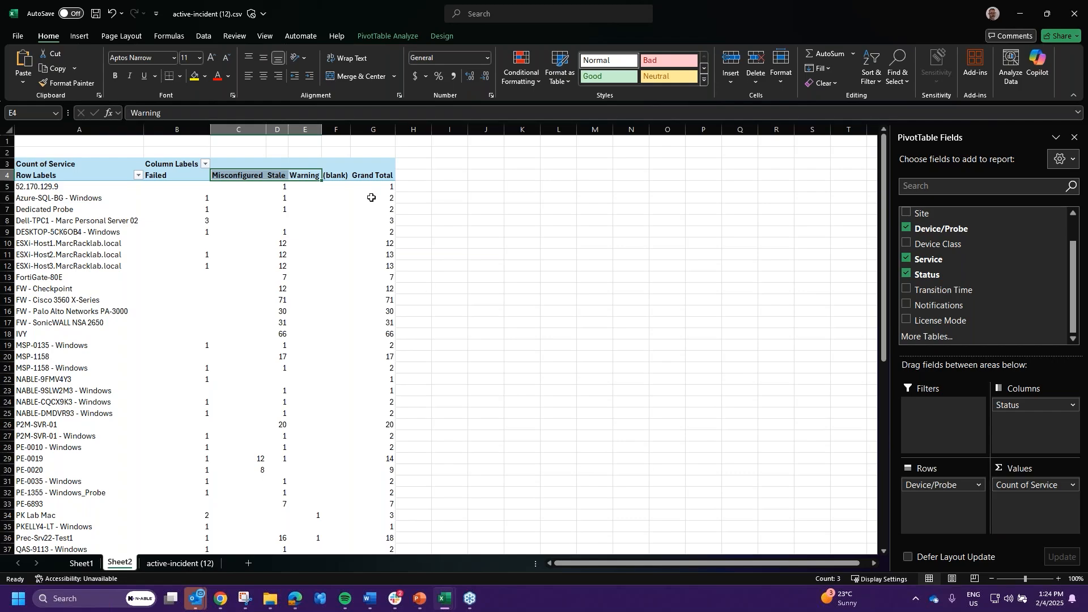
scroll(425, 271, down, 11)
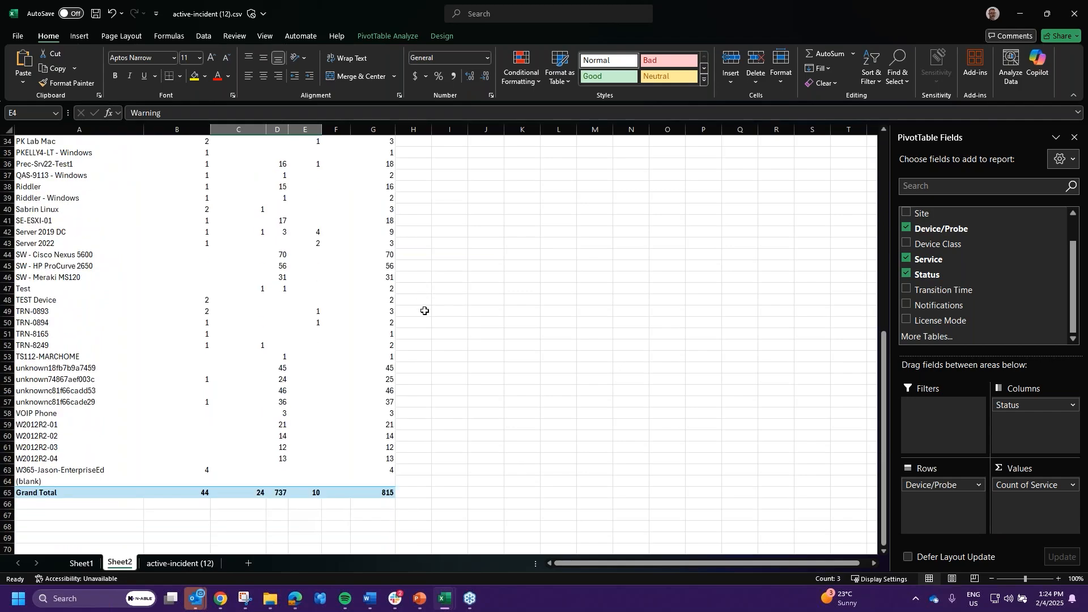
scroll(438, 450, up, 11)
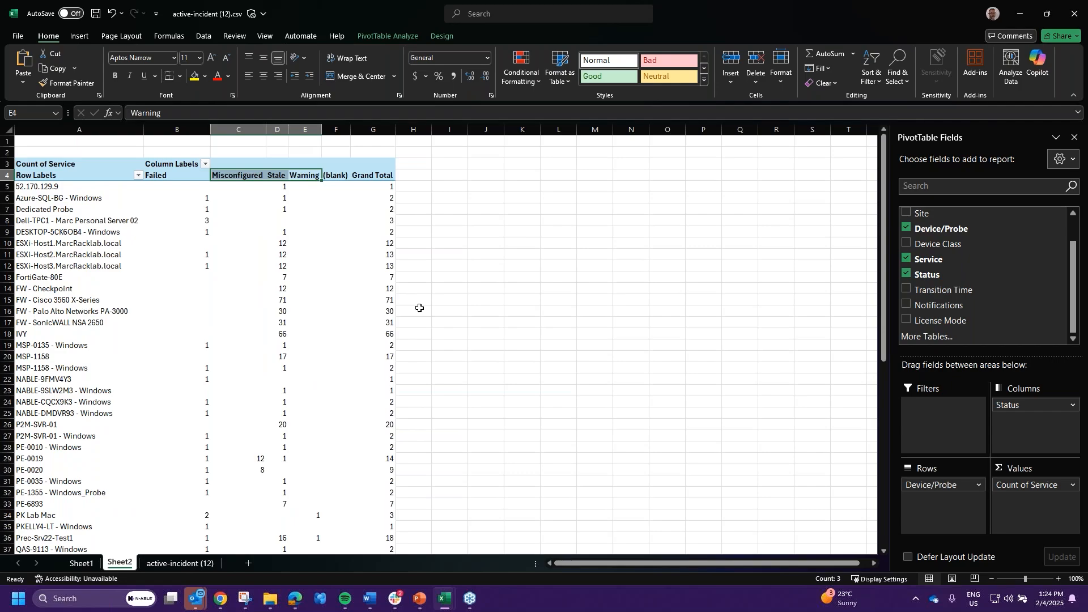
- Remove Device/Probe, Service and Status, then add Device Class rows with Device/Probe nested beneath
click(906, 228)
click(905, 260)
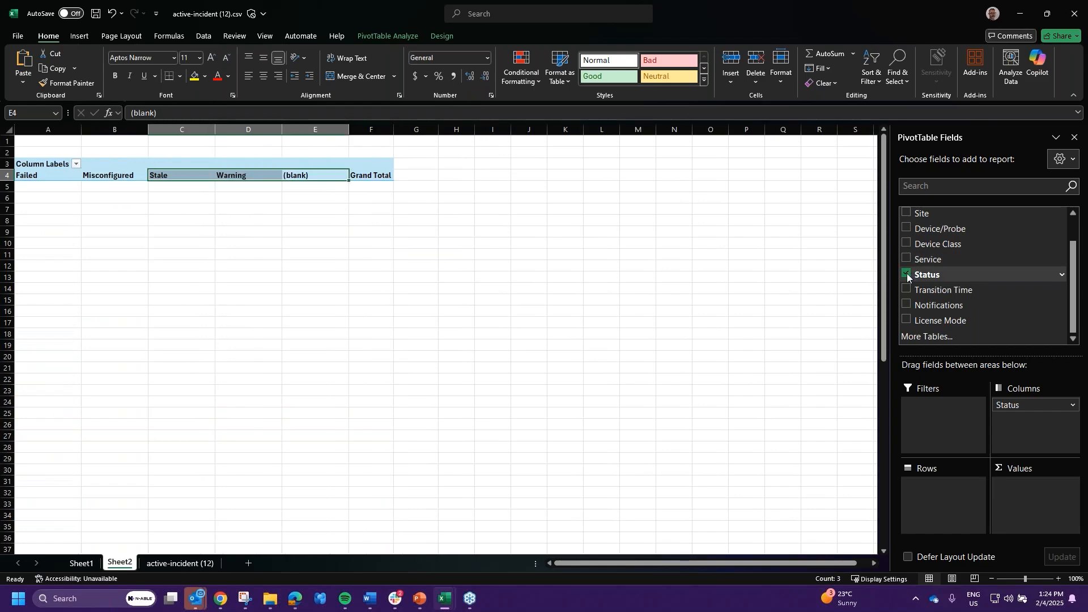
click(906, 274)
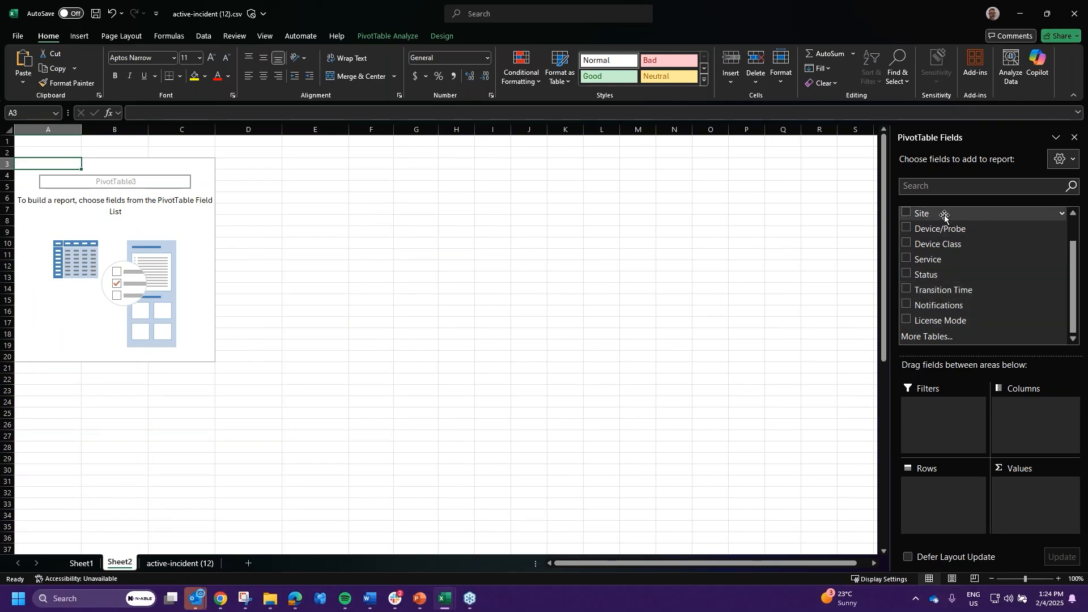
click(948, 243)
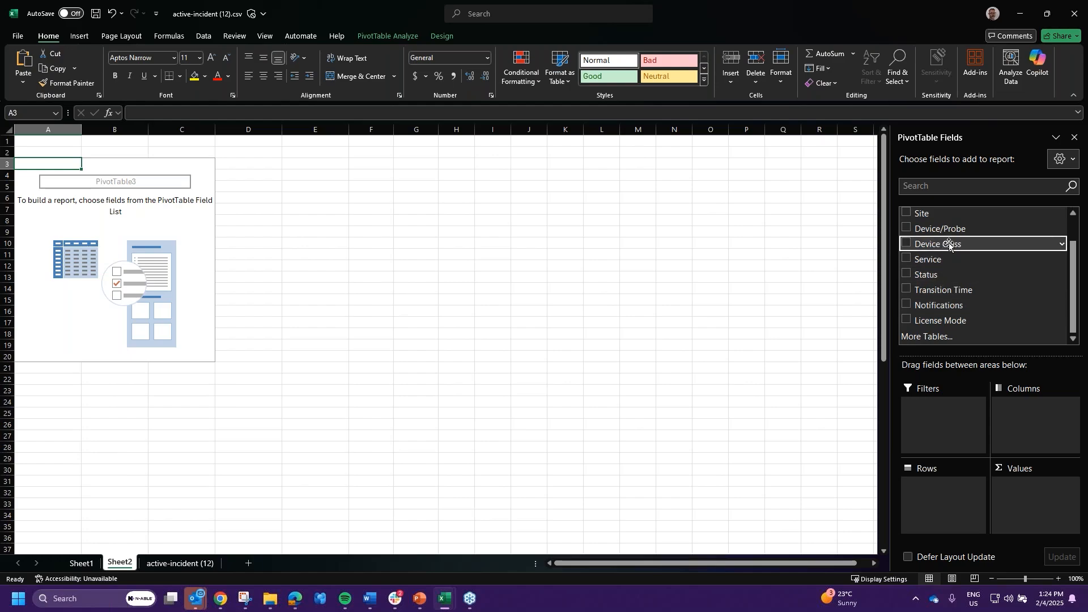
click(906, 242)
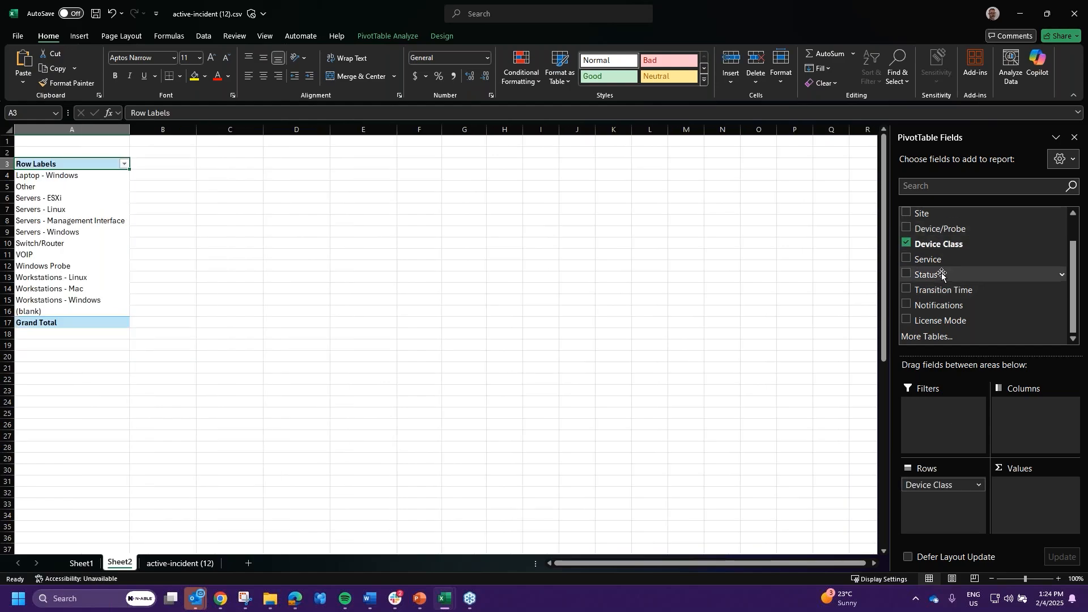
click(907, 228)
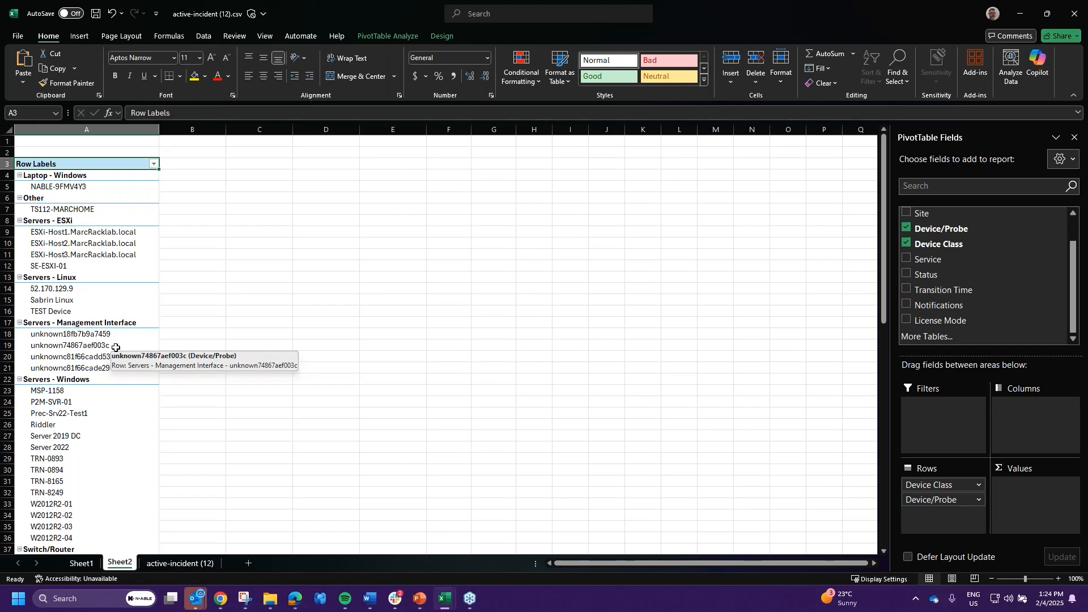
- Select the Servers - Windows and Switch/Router device ranges in the pivot
scroll(61, 386, down, 3)
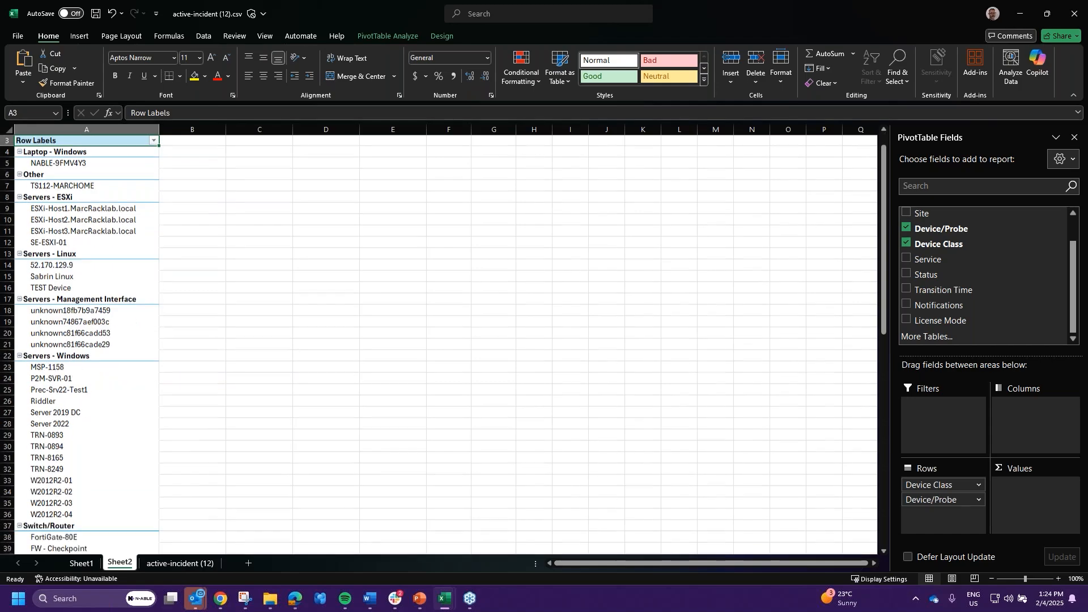
drag(65, 436, 68, 281)
scroll(95, 429, down, 2)
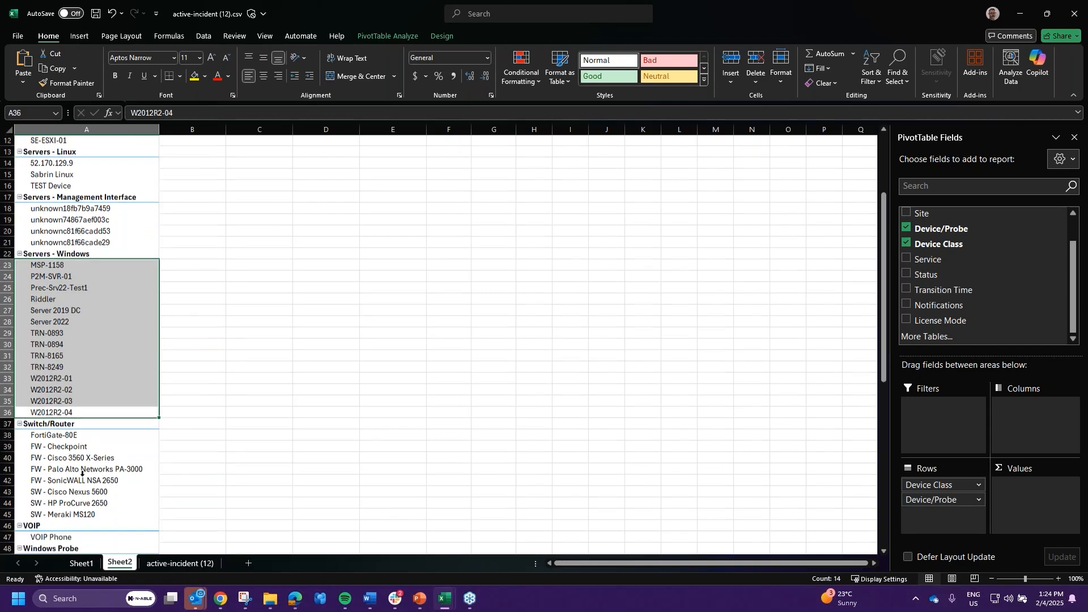
drag(85, 469, 87, 392)
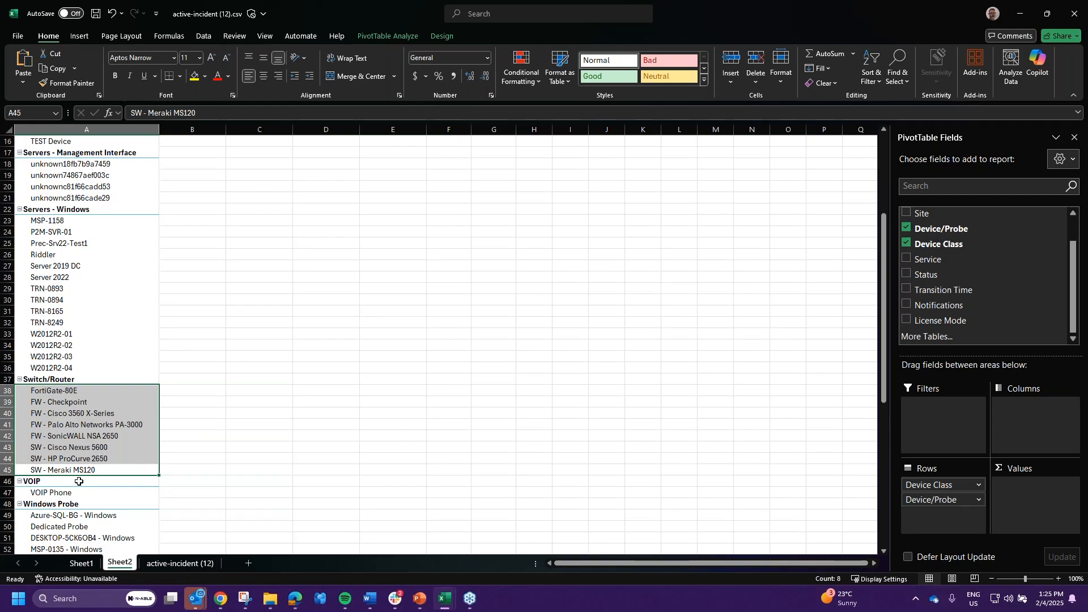
- Add Status to Rows below Device/Probe so each device's statuses nest beneath it
scroll(51, 426, down, 5)
scroll(68, 396, up, 5)
scroll(97, 328, up, 1)
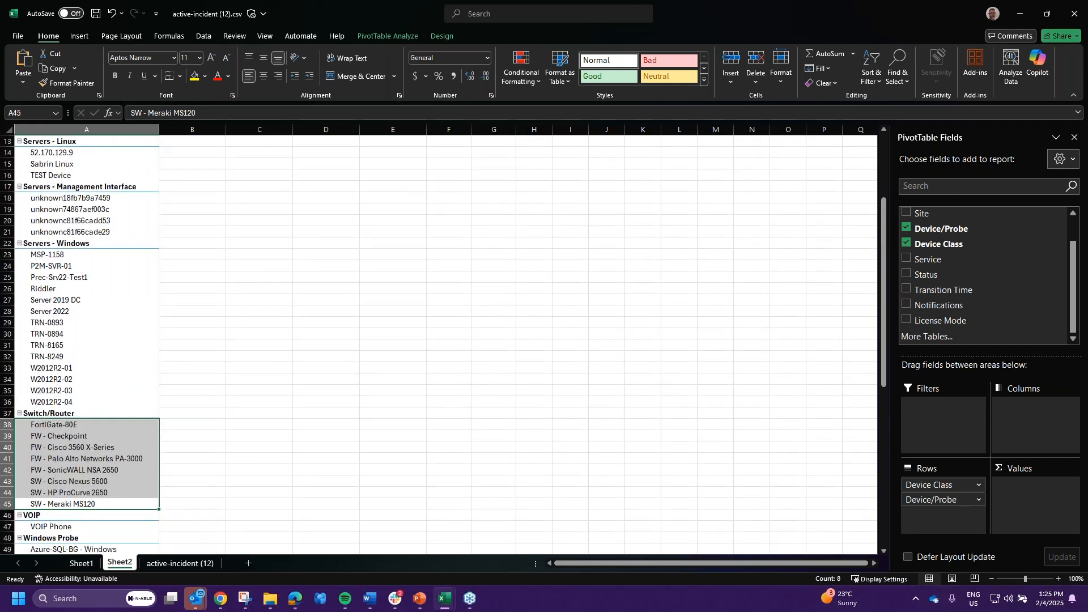
drag(931, 276, 943, 515)
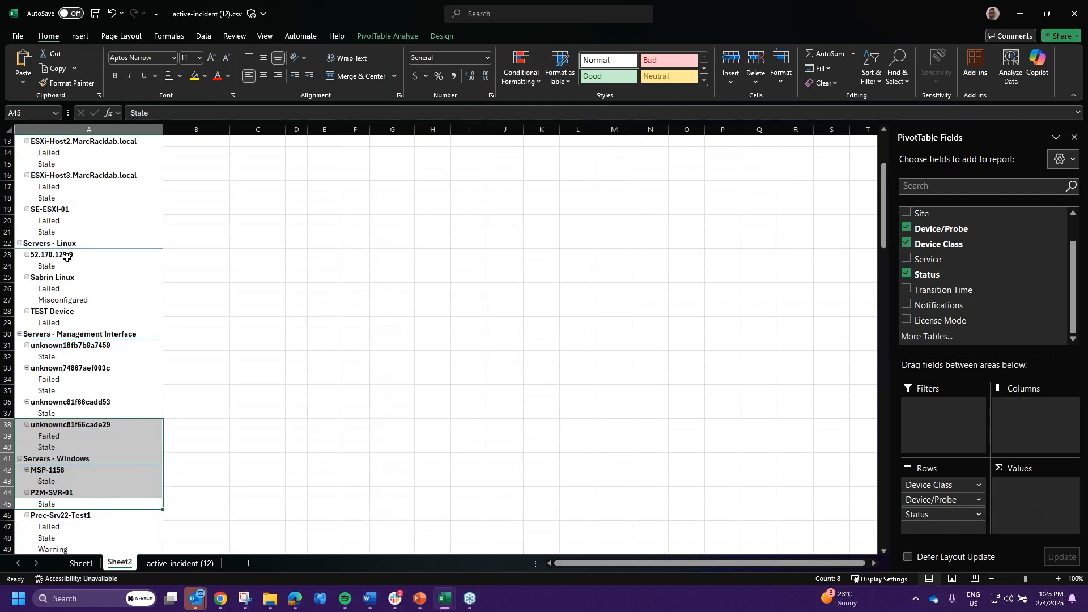
- Review the nested status entries, such as Failed, then minimize Excel to return to N-central
scroll(94, 441, up, 3)
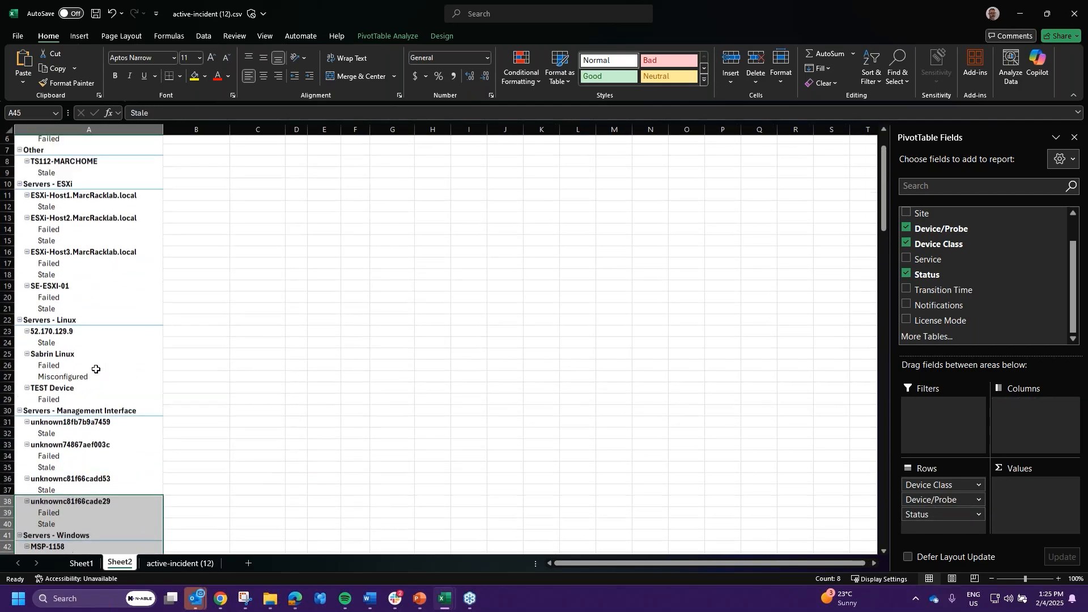
scroll(73, 346, up, 1)
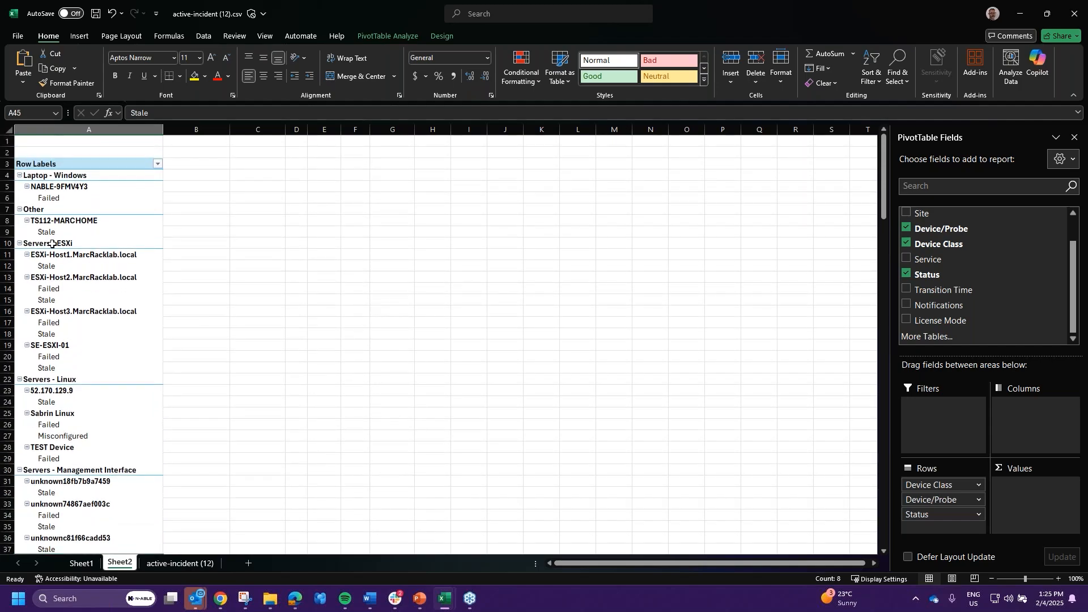
click(45, 267)
key(Down)
key(Down)
key(Down)
key(Down)
key(Down)
key(Down)
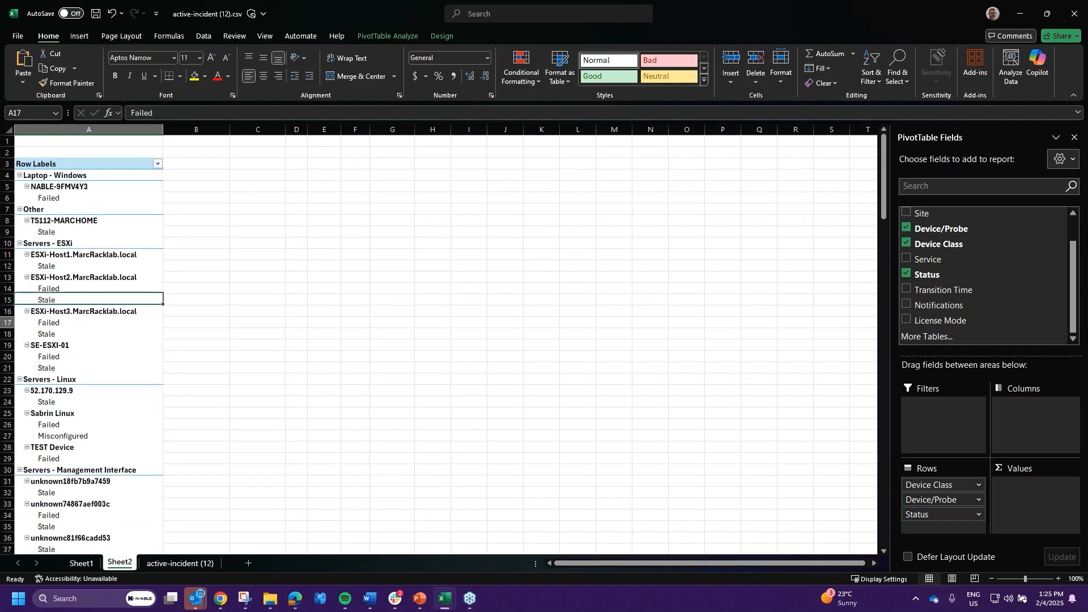
click(409, 292)
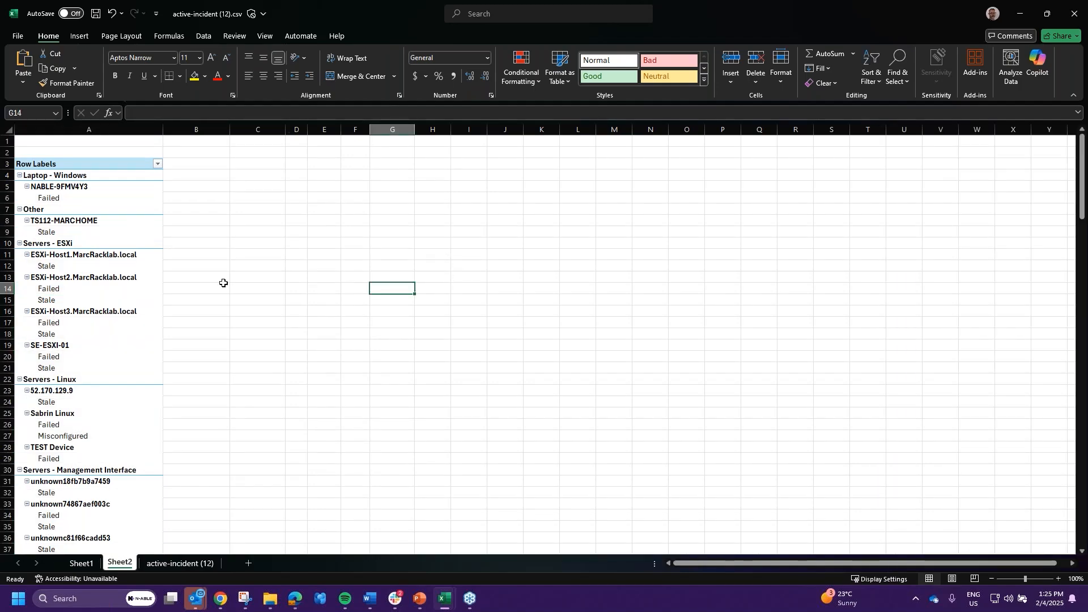
click(52, 290)
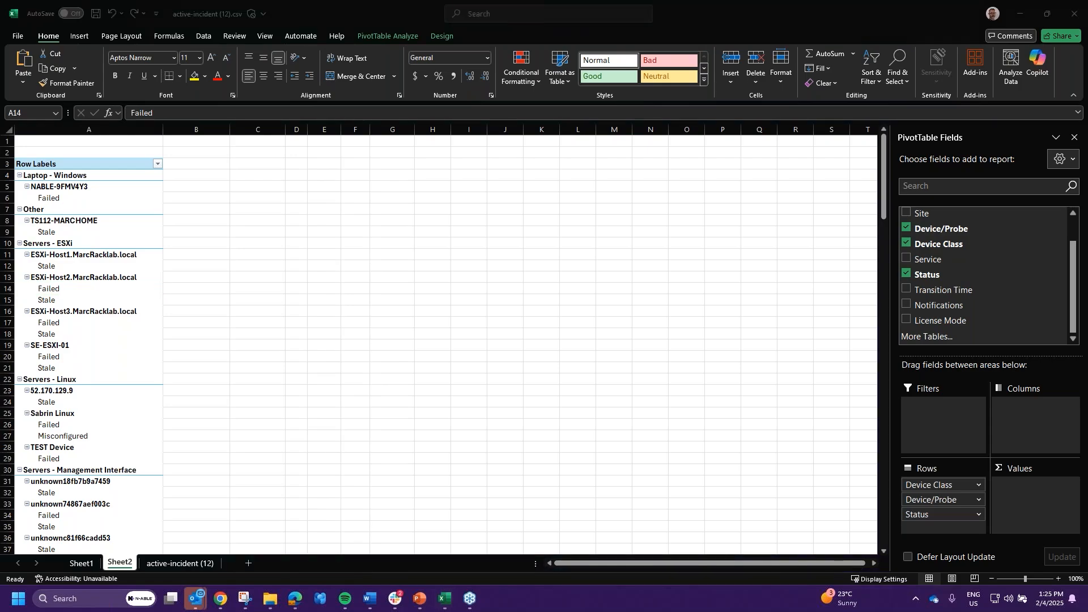
scroll(128, 235, down, 18)
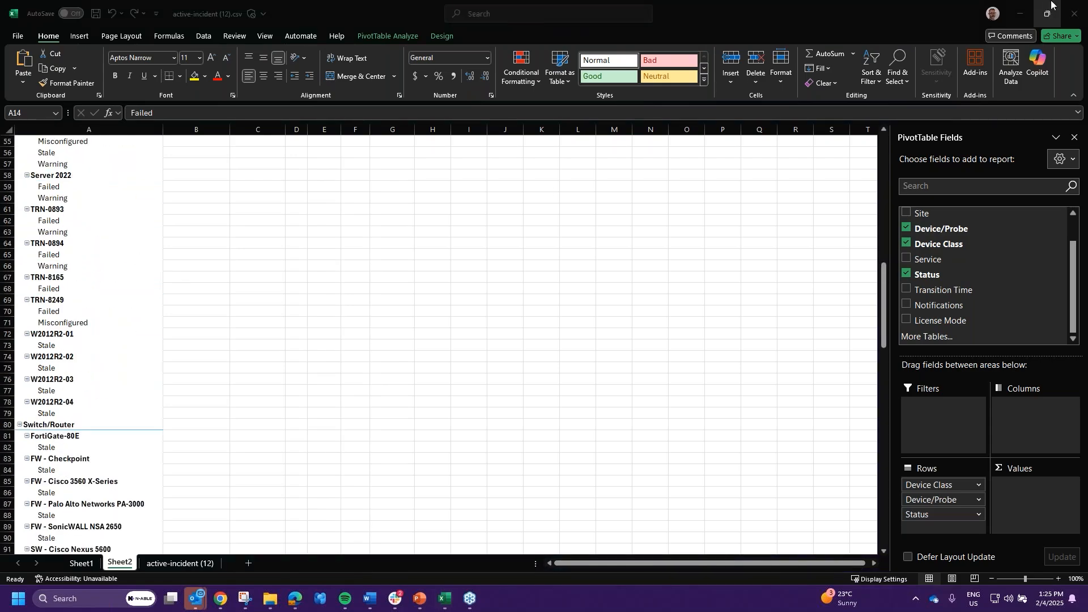
click(1022, 12)
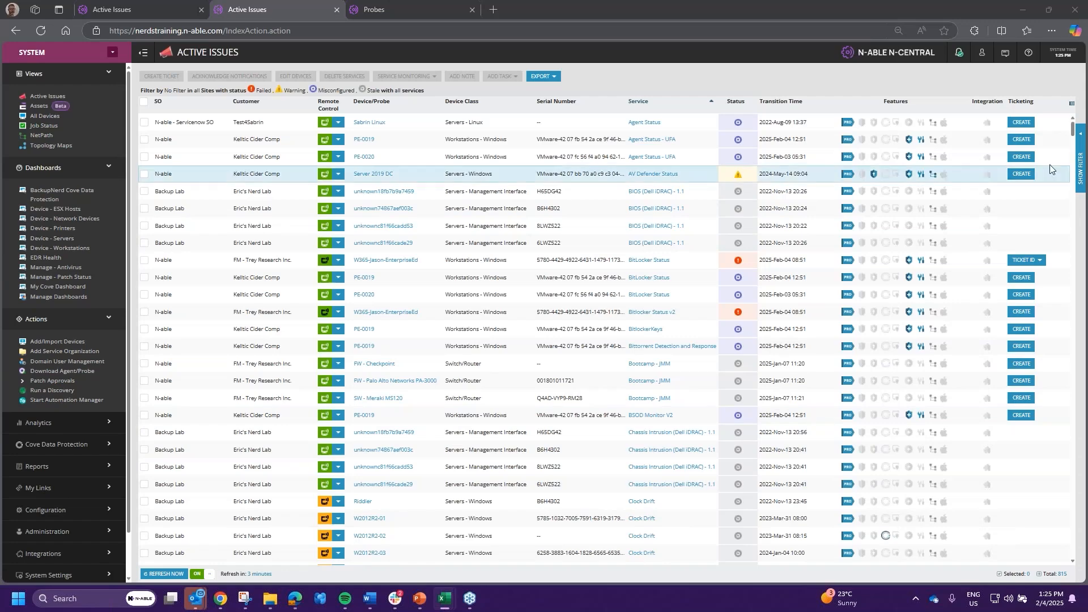
- Filter Active Issues to only Failed and Warning statuses, leaving 55 issues
click(1080, 165)
scroll(896, 187, up, 1)
click(896, 184)
click(895, 174)
click(896, 204)
scroll(897, 206, down, 1)
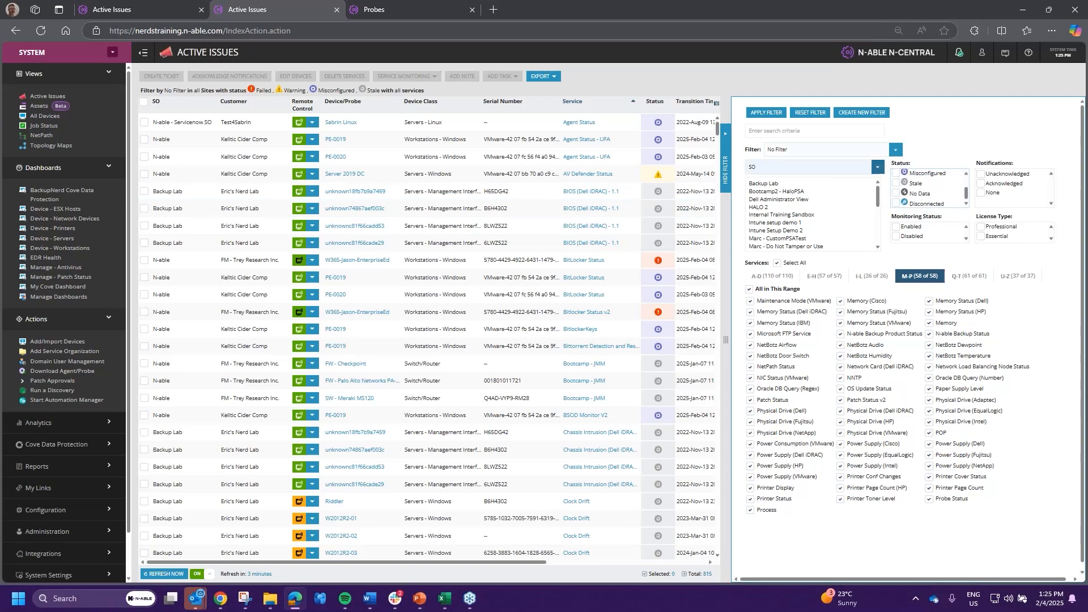
click(761, 116)
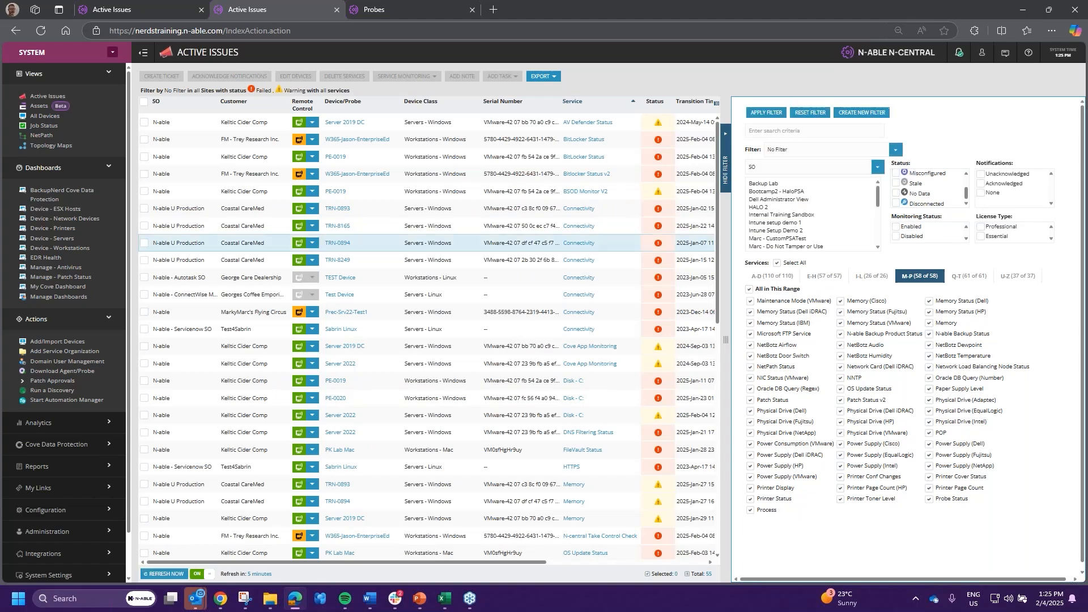
mouse_move(417, 601)
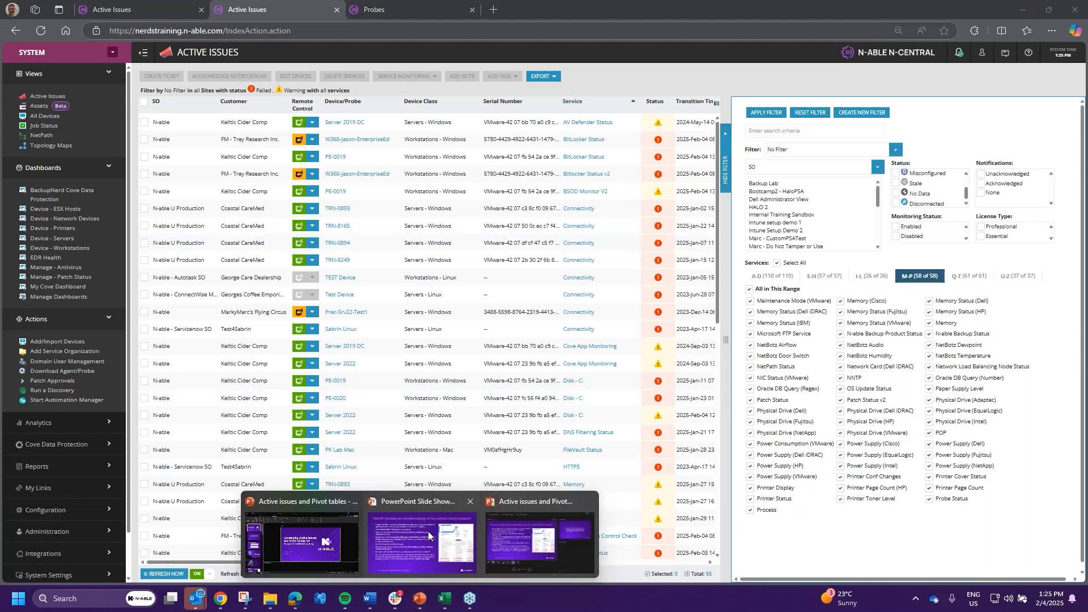
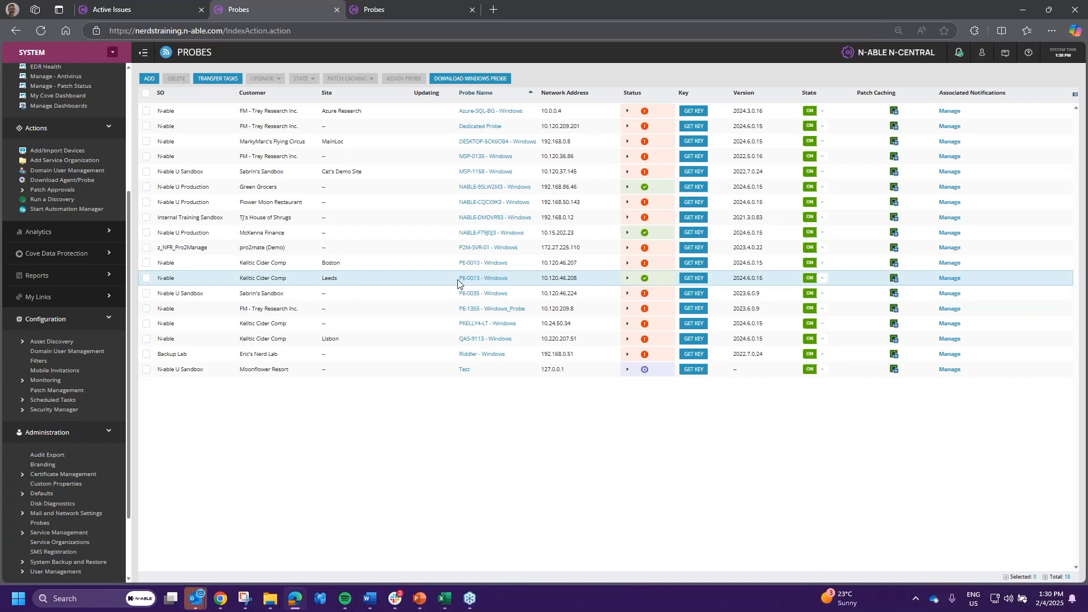
- Leave the Probes page and open All Devices under Views in the sidebar
click(470, 278)
scroll(46, 119, up, 4)
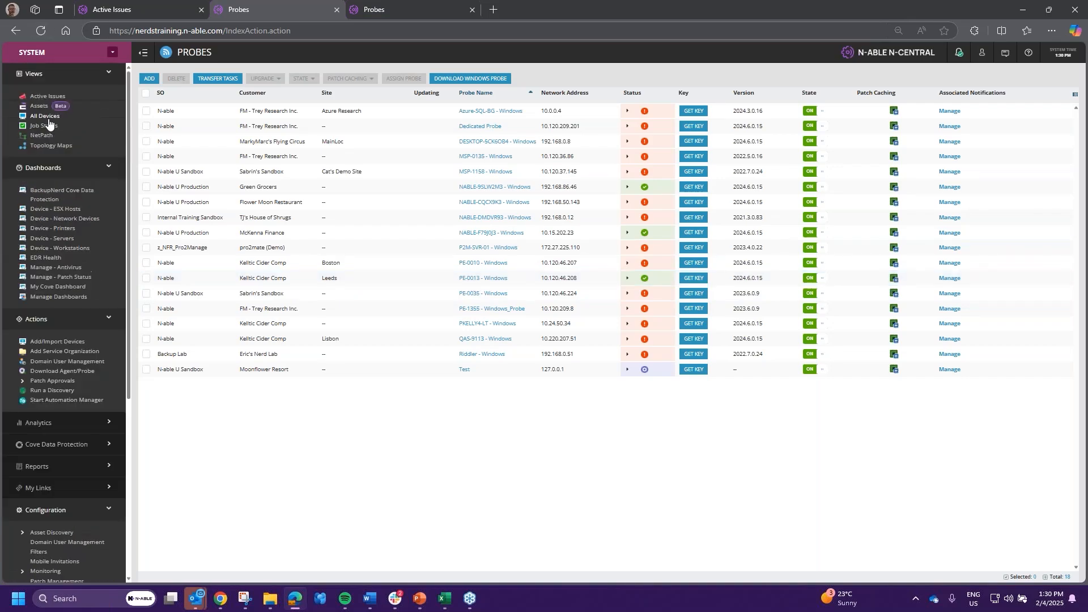
click(44, 115)
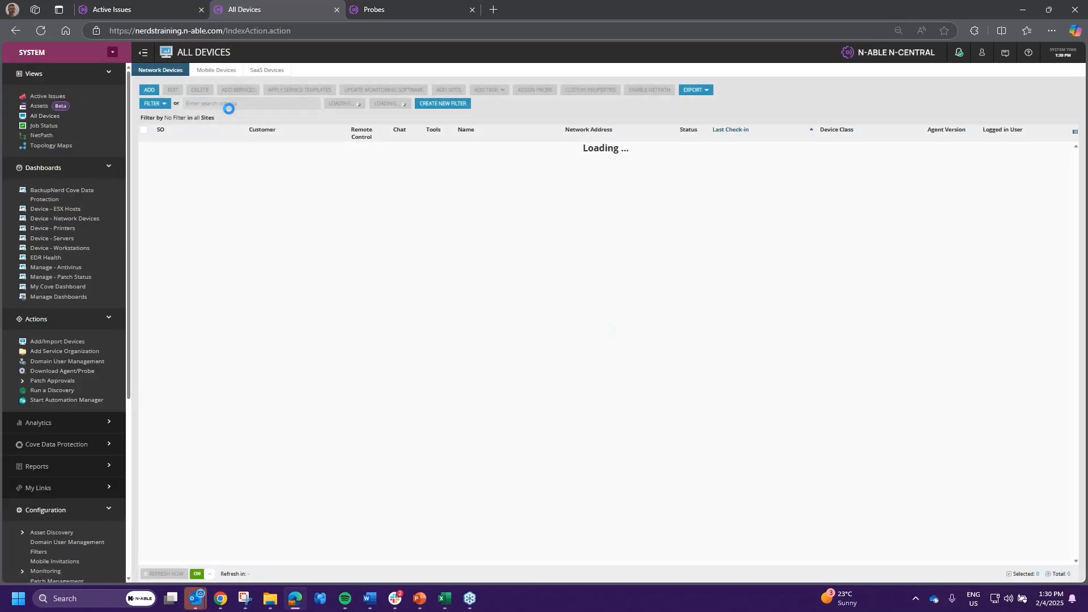
- Filter the device list on 0013, then launch Take Control to Server 2022
click(224, 107)
text(PE)
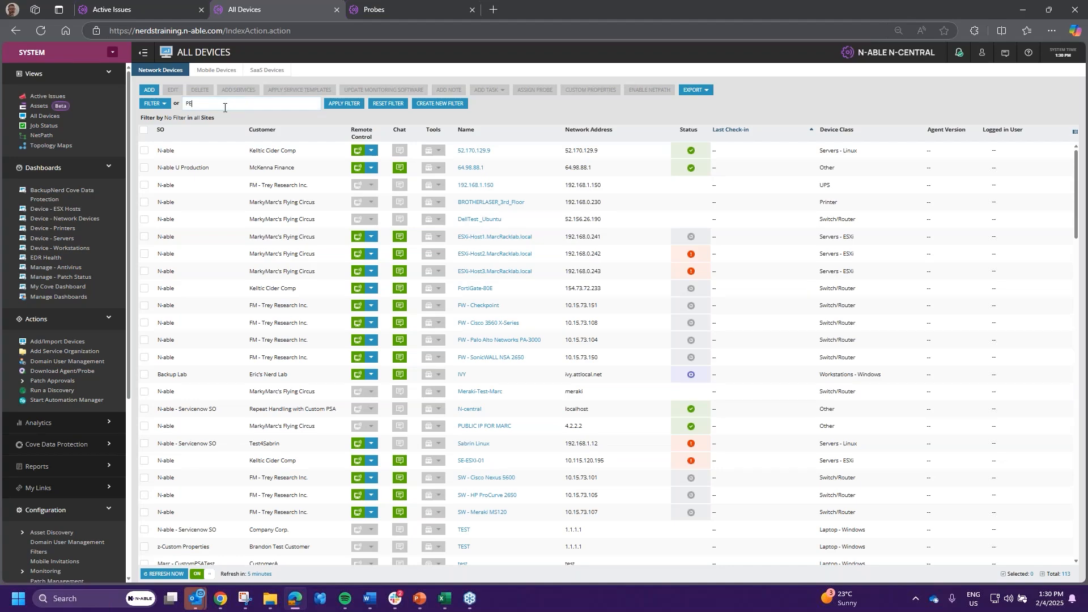
key(BackSpace)
key(BackSpace)
text(0)
click(344, 103)
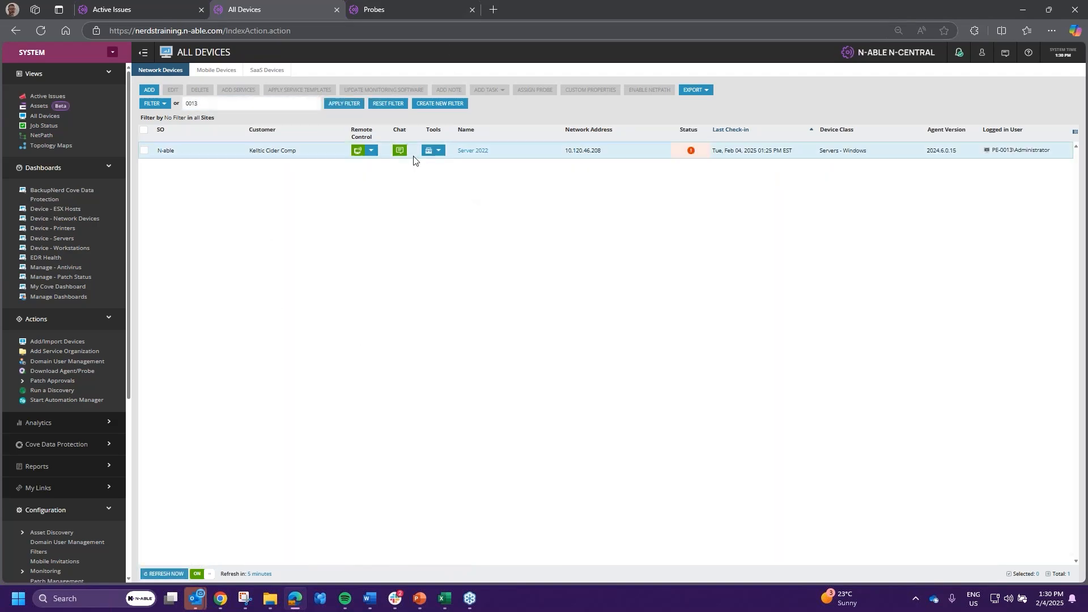
click(370, 156)
click(378, 173)
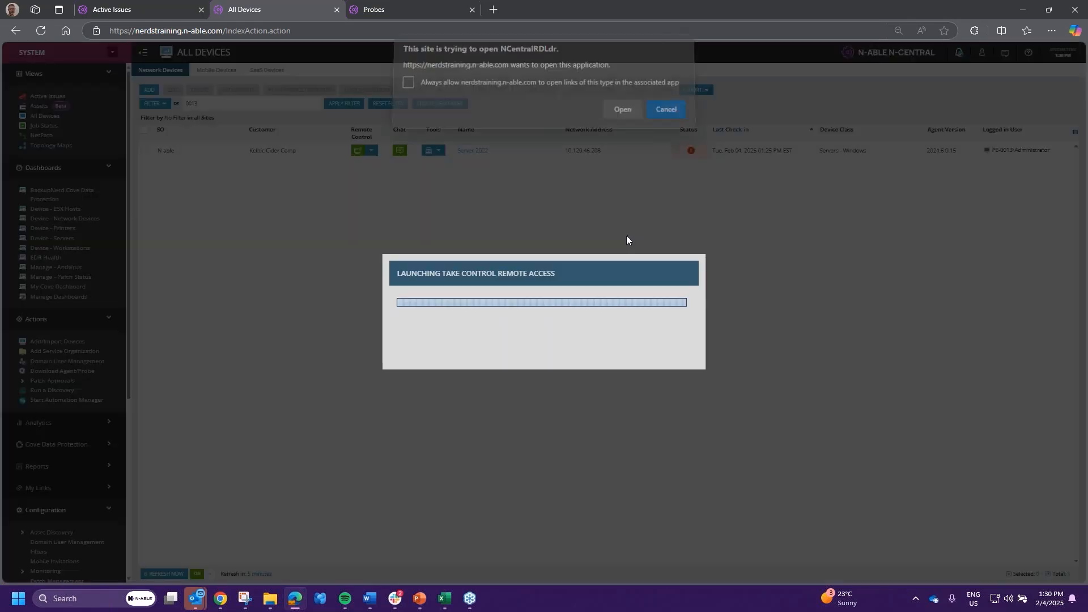
- Open the remote session, launch Services via services.msc search, and minimize Server Manager
click(624, 115)
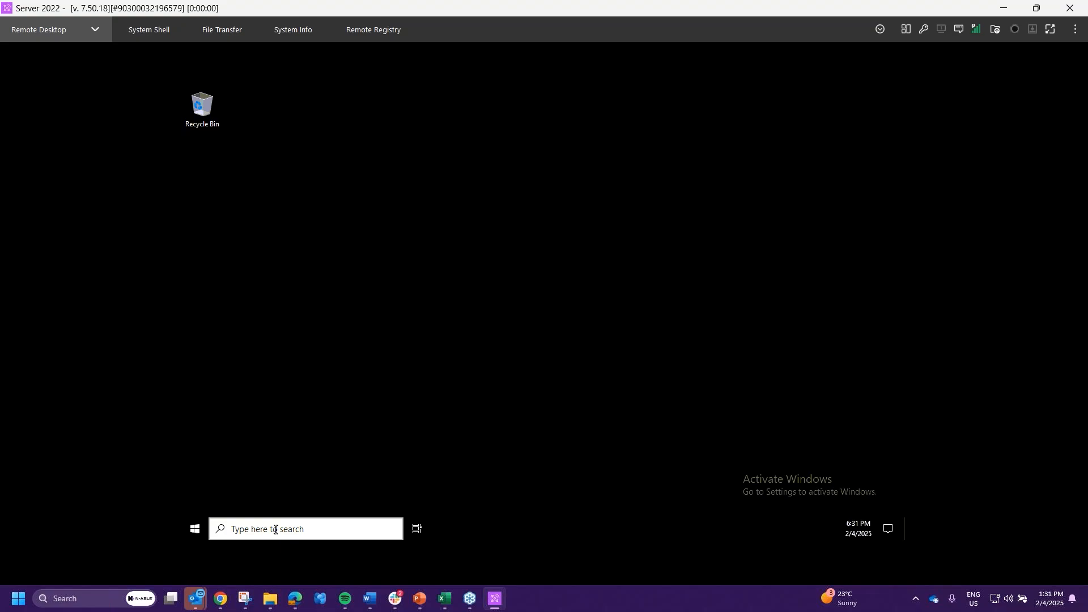
click(346, 528)
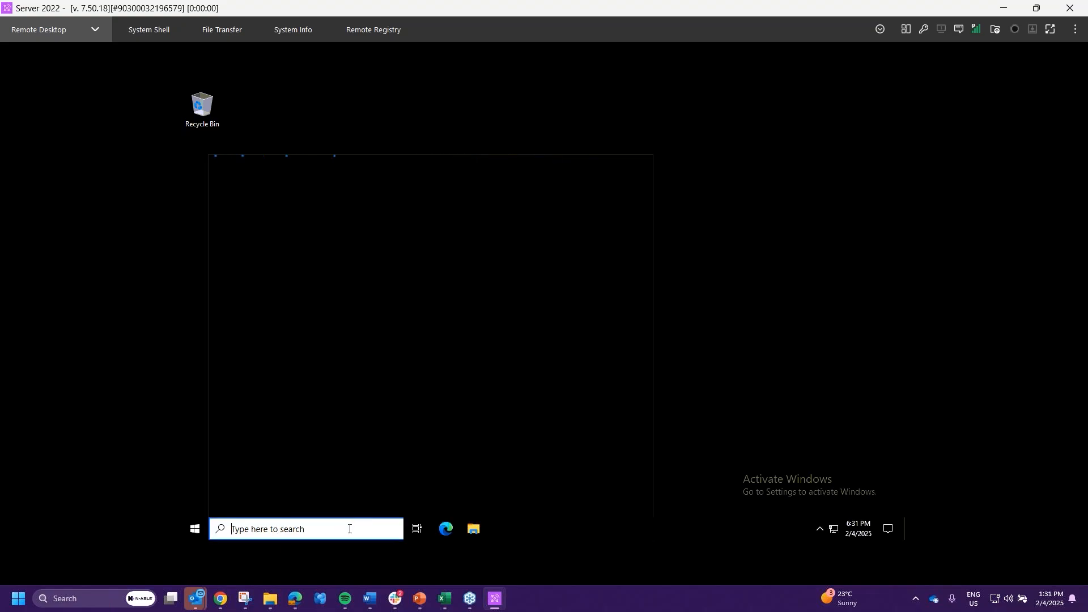
text(Services.)
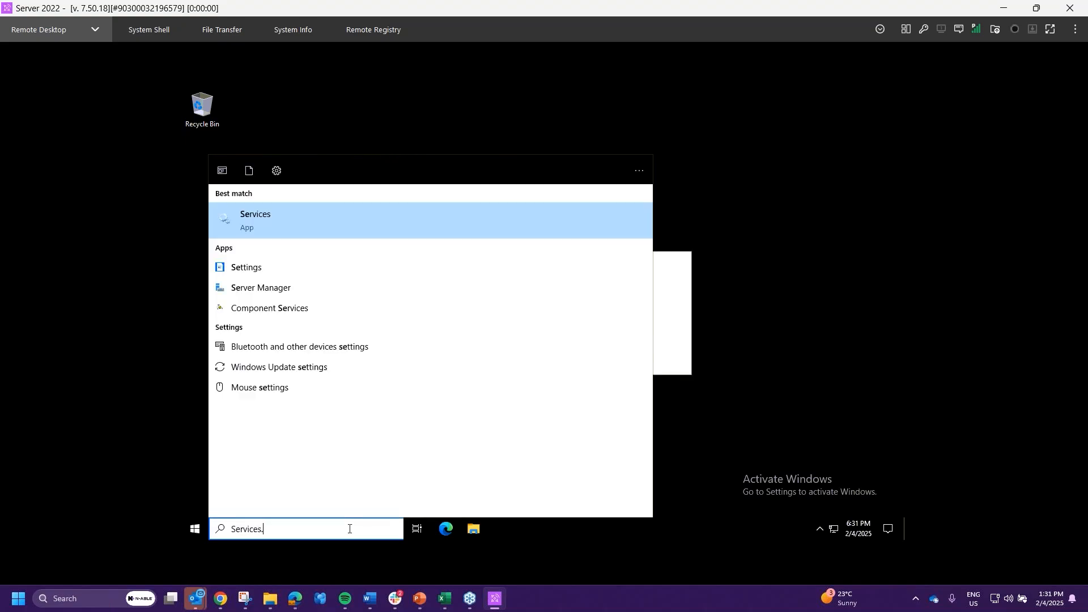
text(msc)
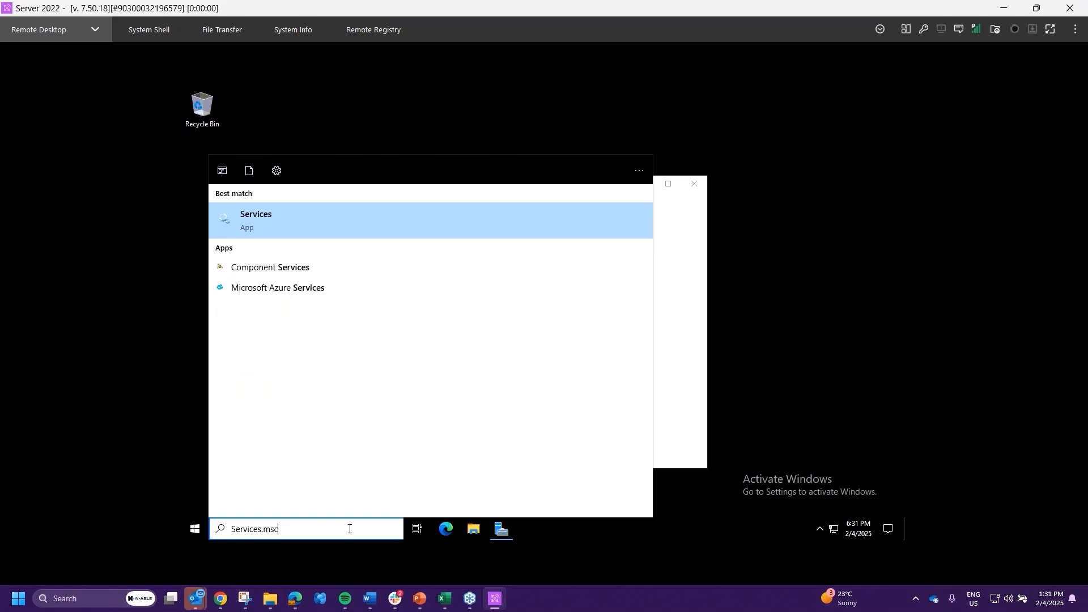
click(443, 220)
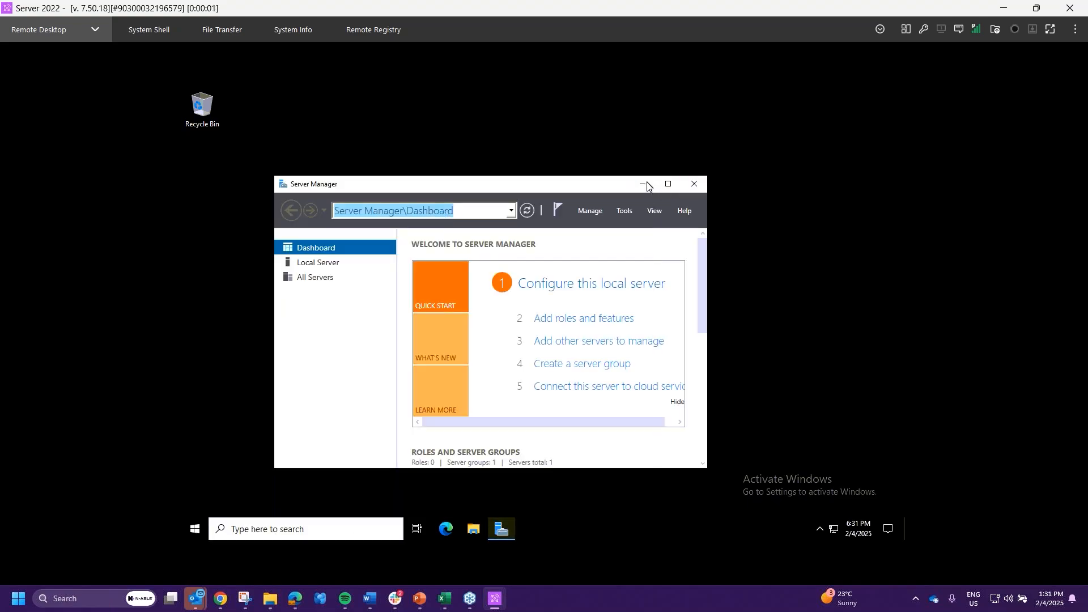
click(645, 184)
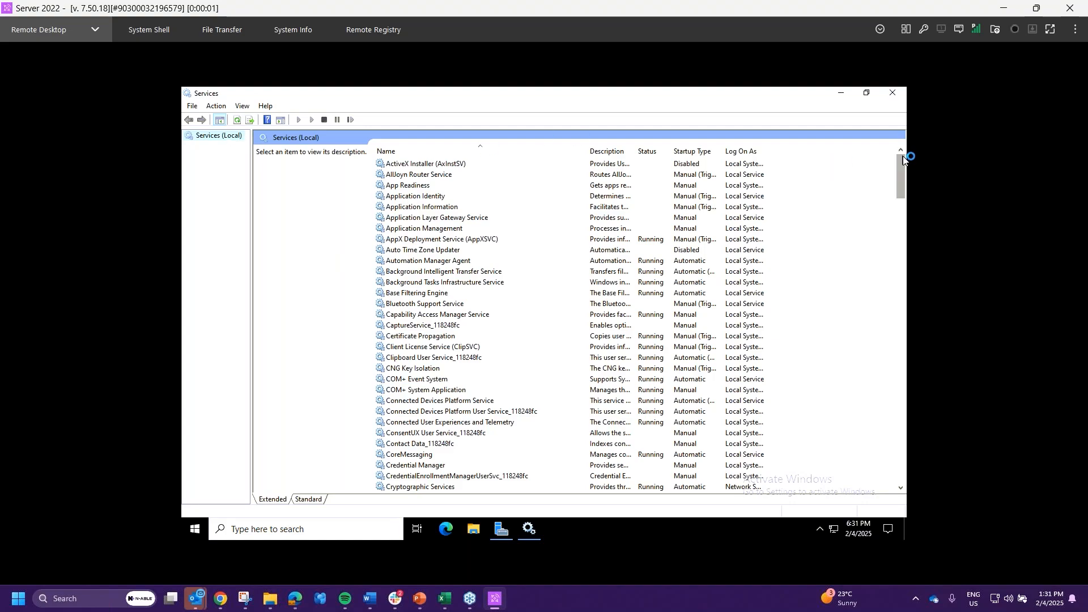
- Scroll the Services list, dismiss the password notice, and inspect Windows Software Probe Service properties
drag(901, 192, 899, 498)
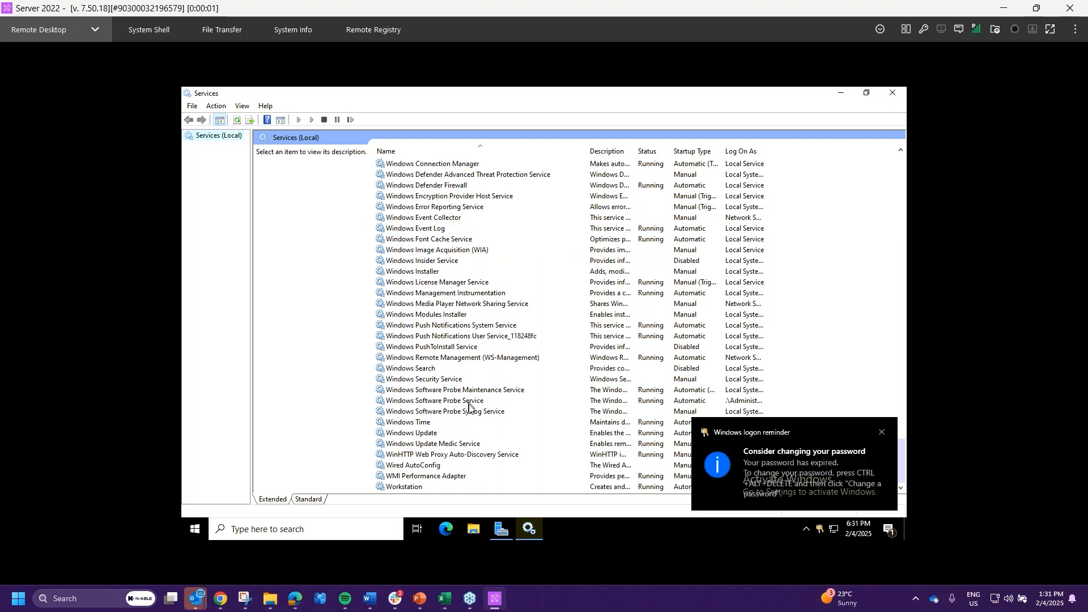
click(882, 434)
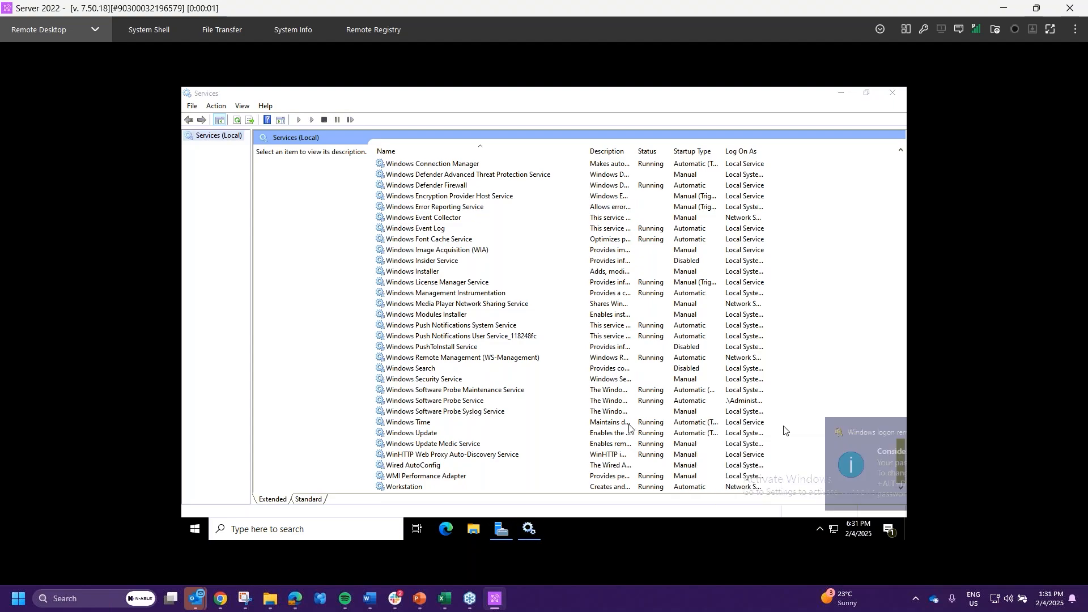
click(457, 401)
double_click(463, 404)
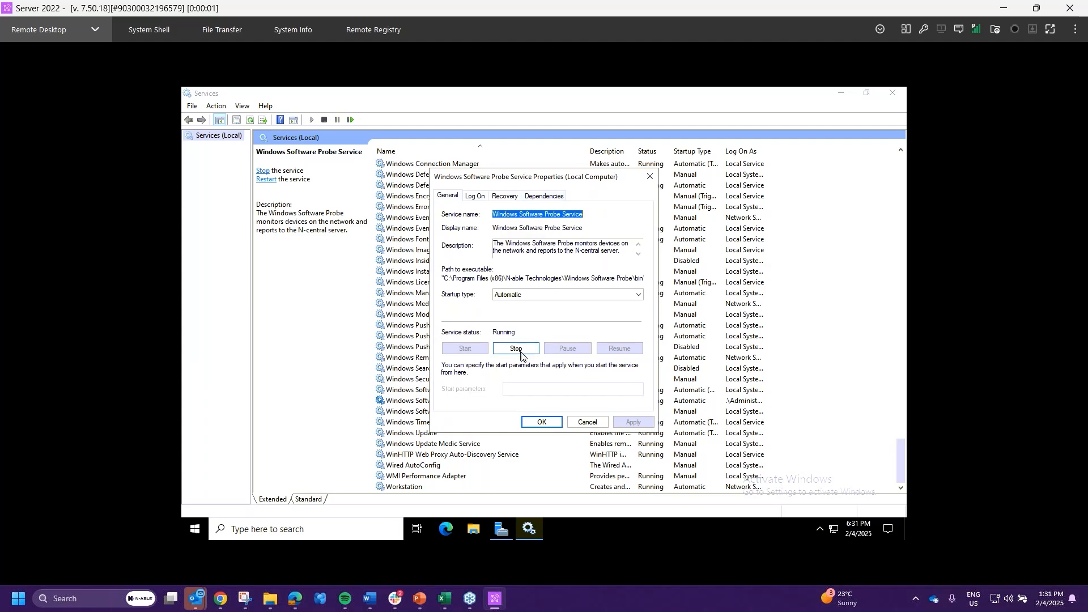
click(586, 422)
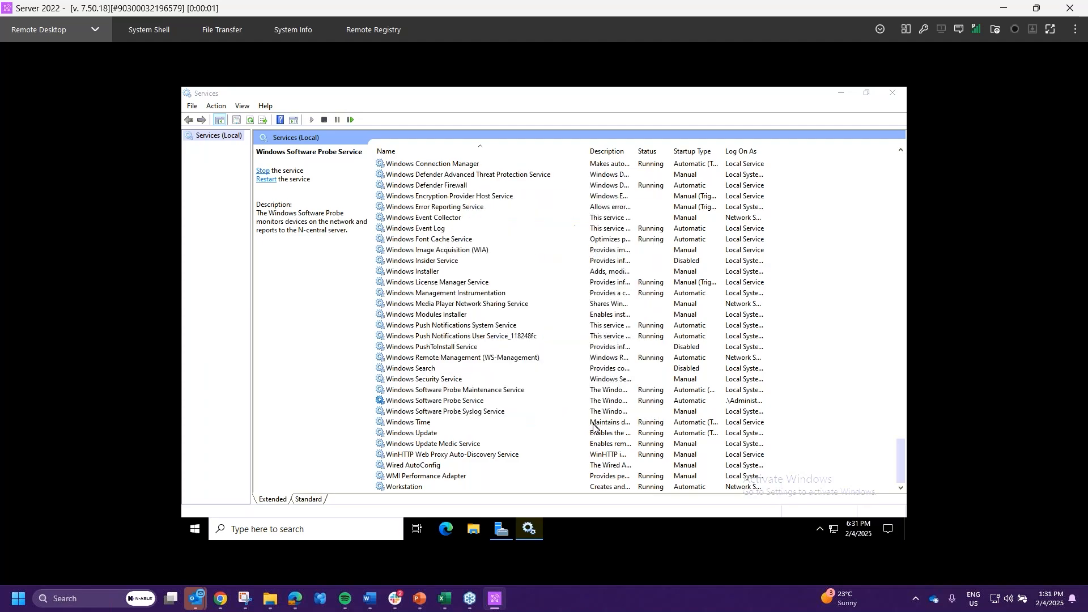
- Stop Windows Software Probe Maintenance Service and reopen Windows Software Probe Service properties
click(468, 390)
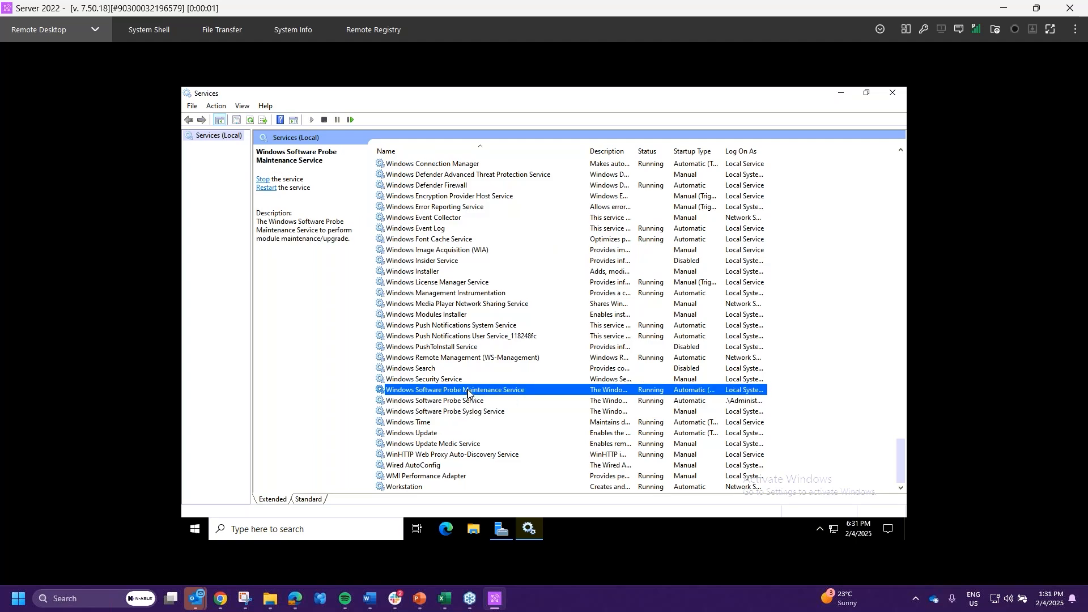
right_click(468, 391)
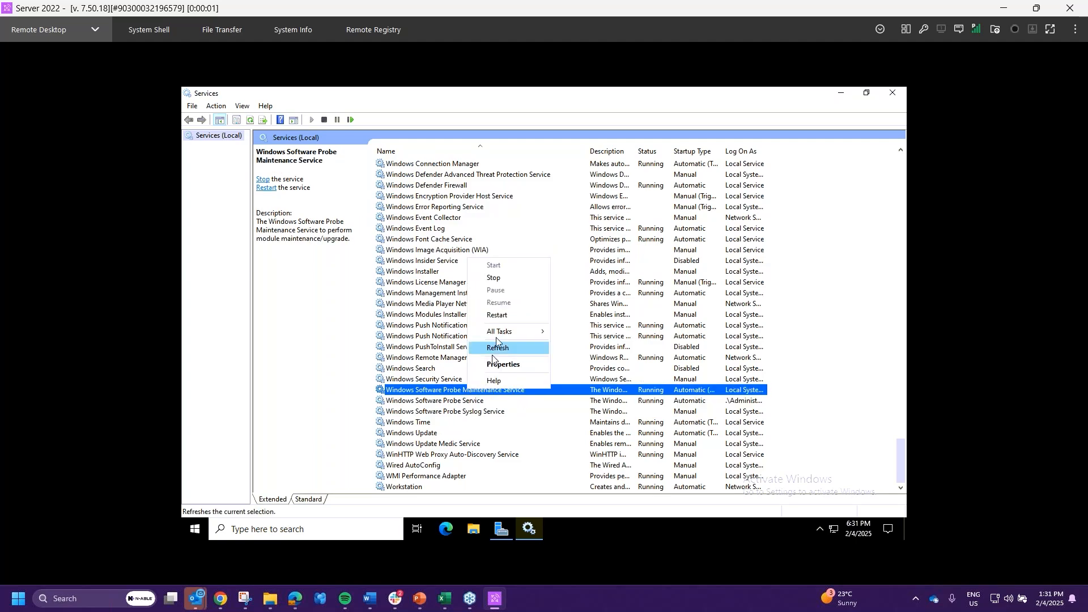
click(494, 279)
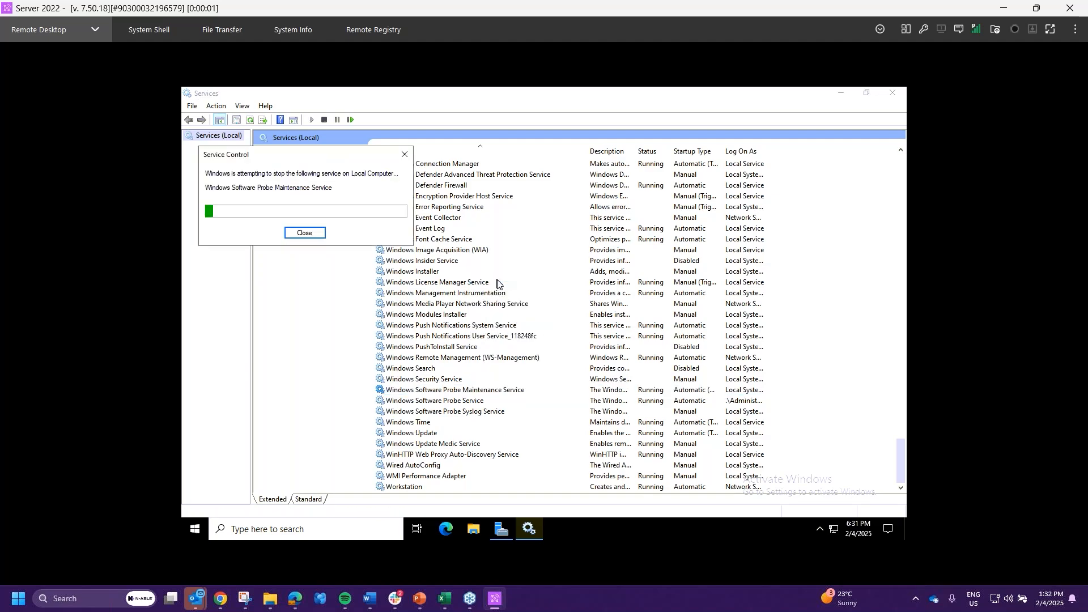
double_click(475, 401)
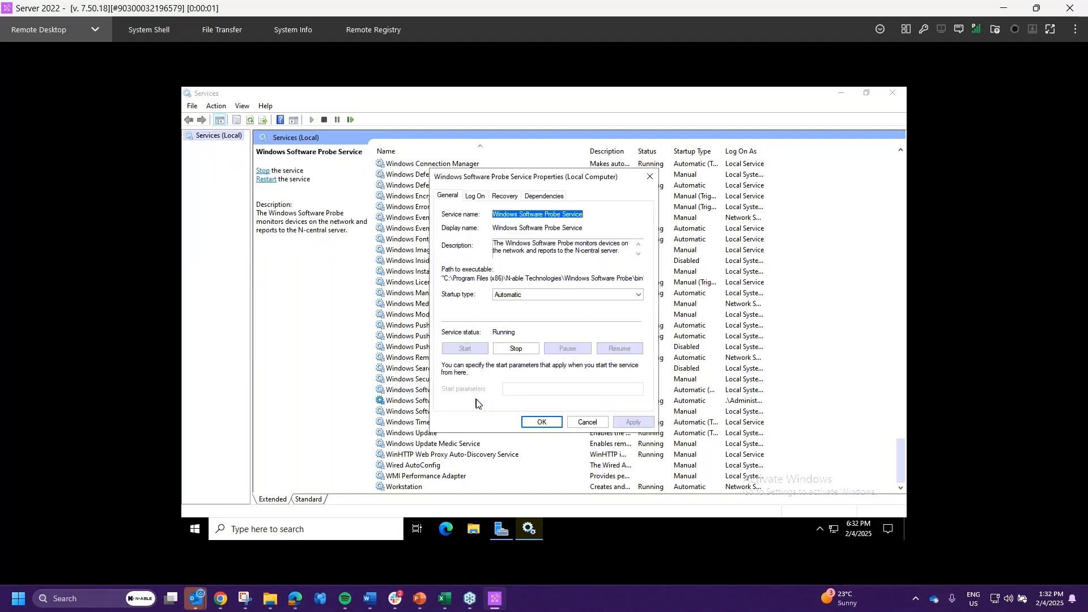
- Stop the Windows Software Probe Service and reopen its properties
click(512, 350)
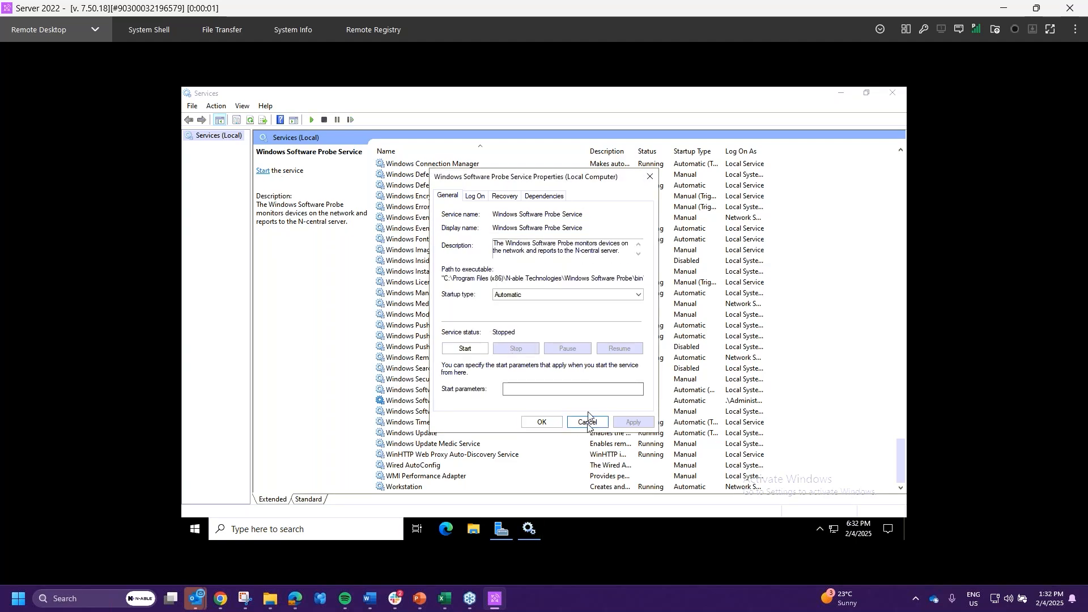
click(541, 422)
click(459, 401)
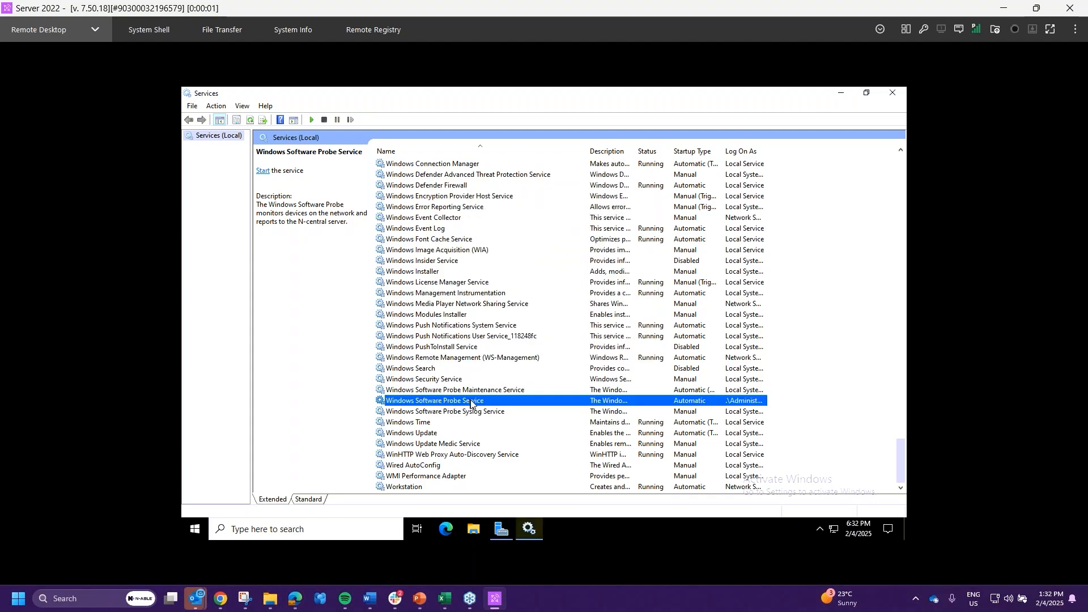
double_click(470, 402)
- Review the Log On and Recovery tabs, then return to the General tab
click(482, 196)
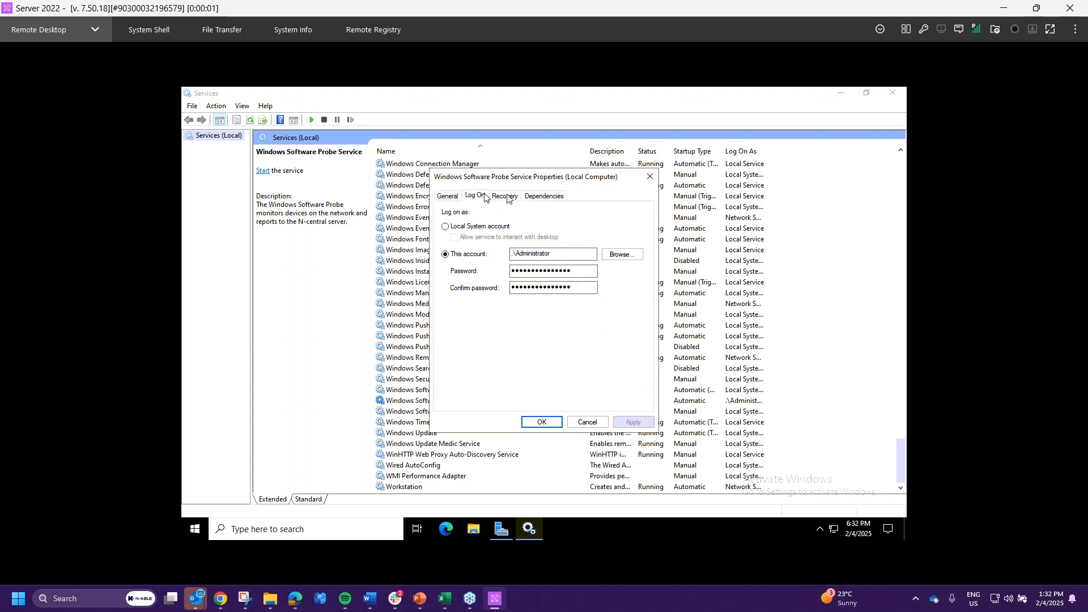
click(506, 196)
click(482, 197)
click(447, 196)
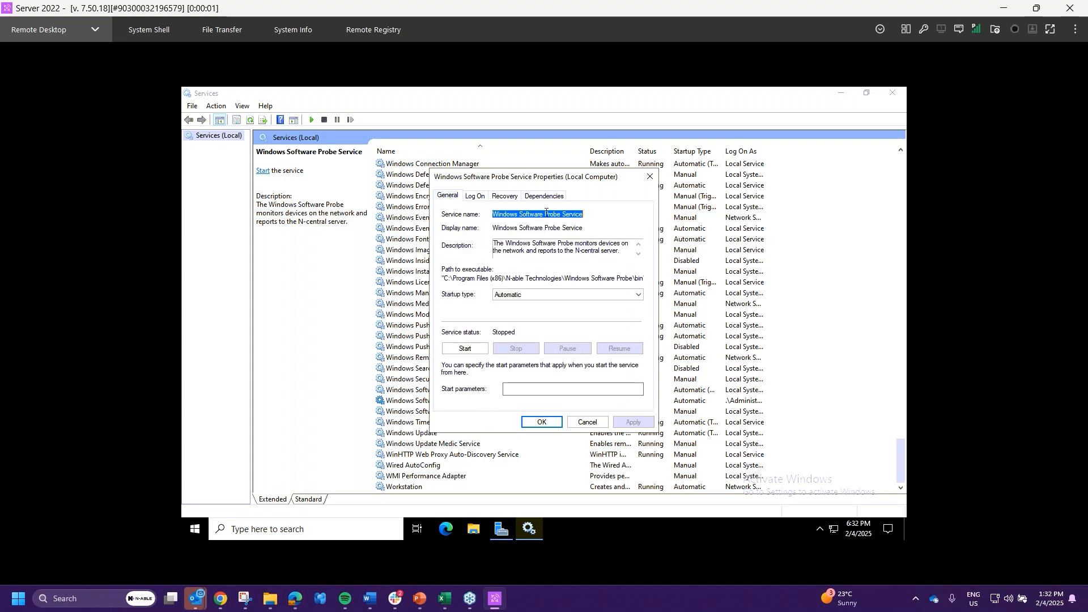
click(475, 196)
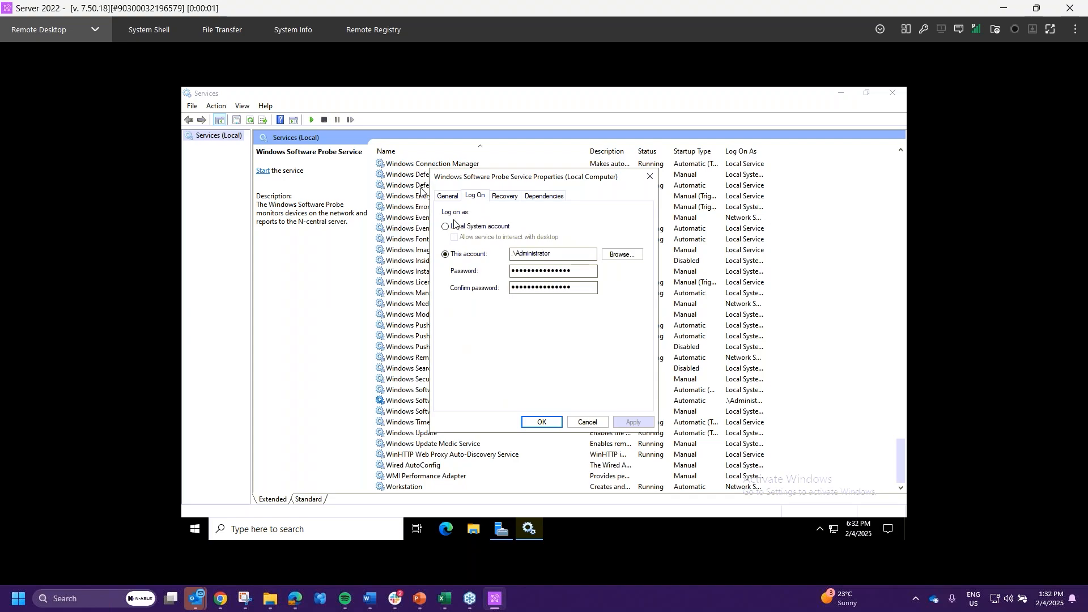
click(447, 196)
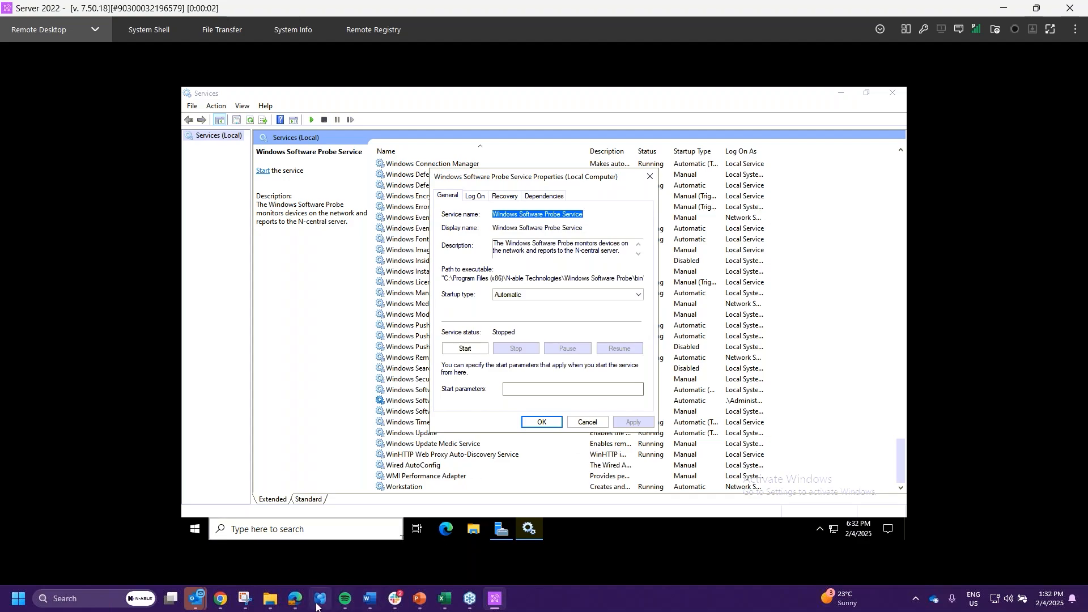
- Copy the username and Password lines from slide 20, then minimize PowerPoint
mouse_move(419, 598)
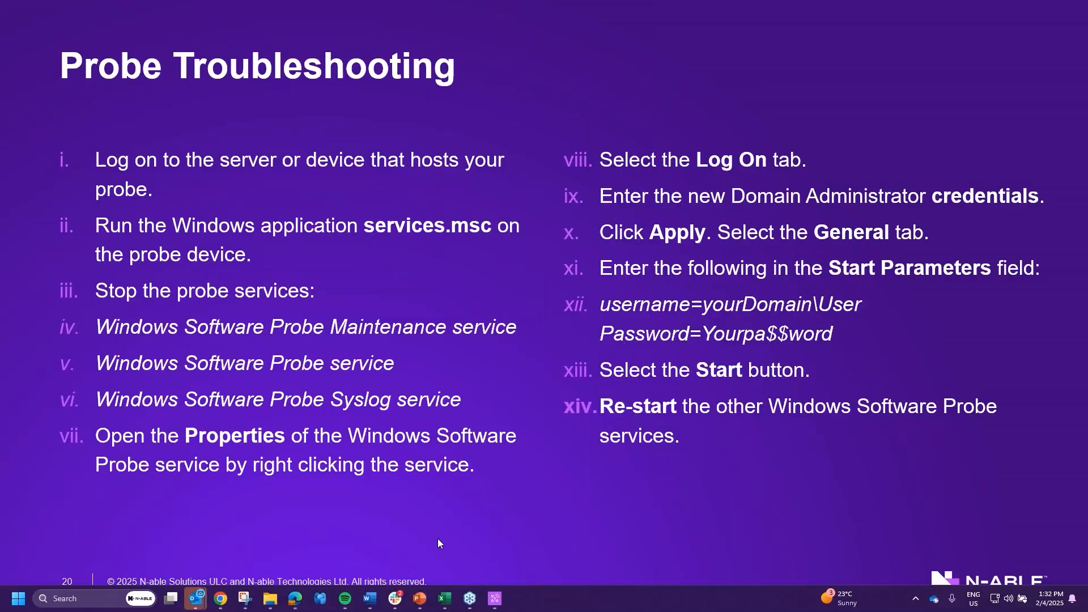
click(436, 539)
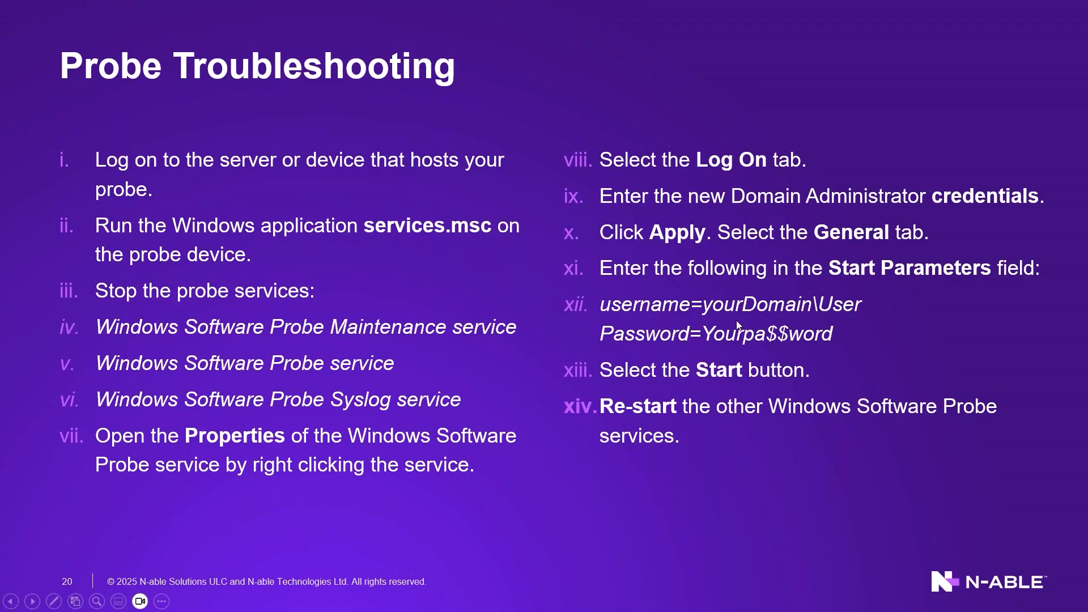
key(Right)
key(Left)
key(Escape)
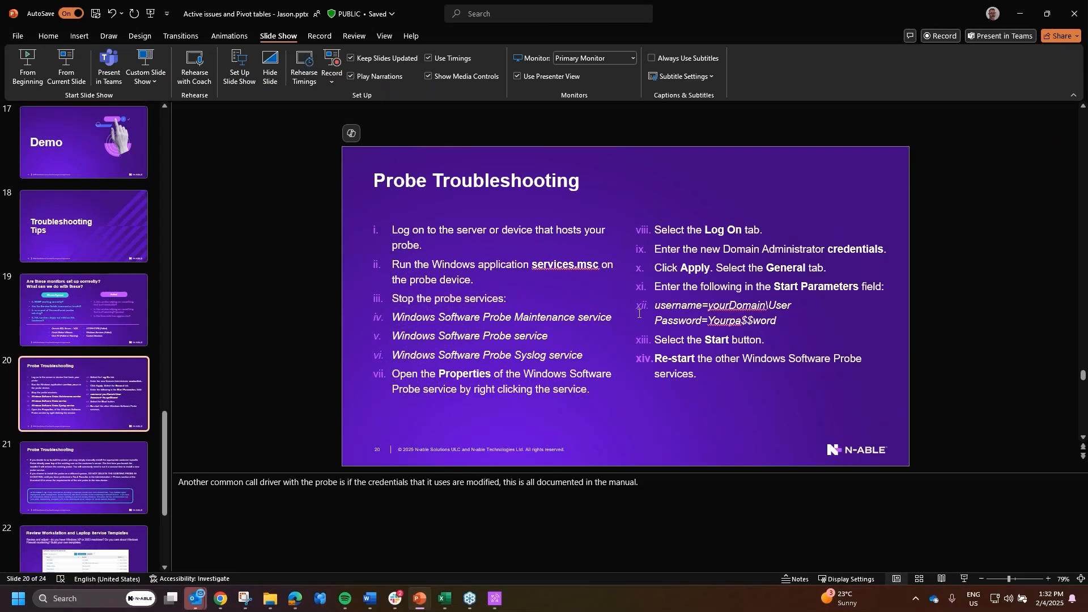
drag(655, 307, 782, 323)
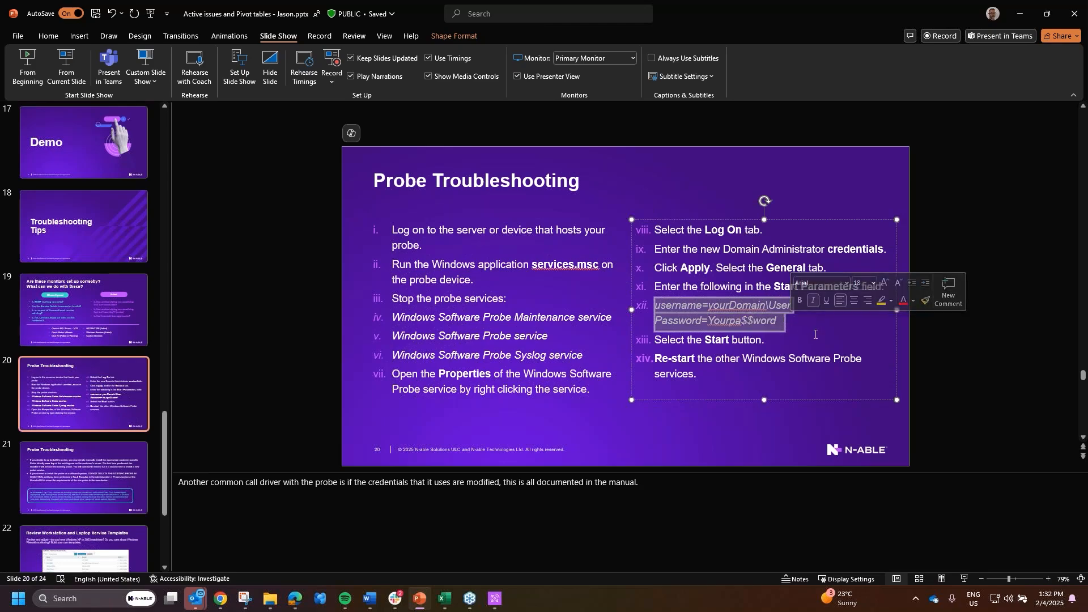
click(1020, 13)
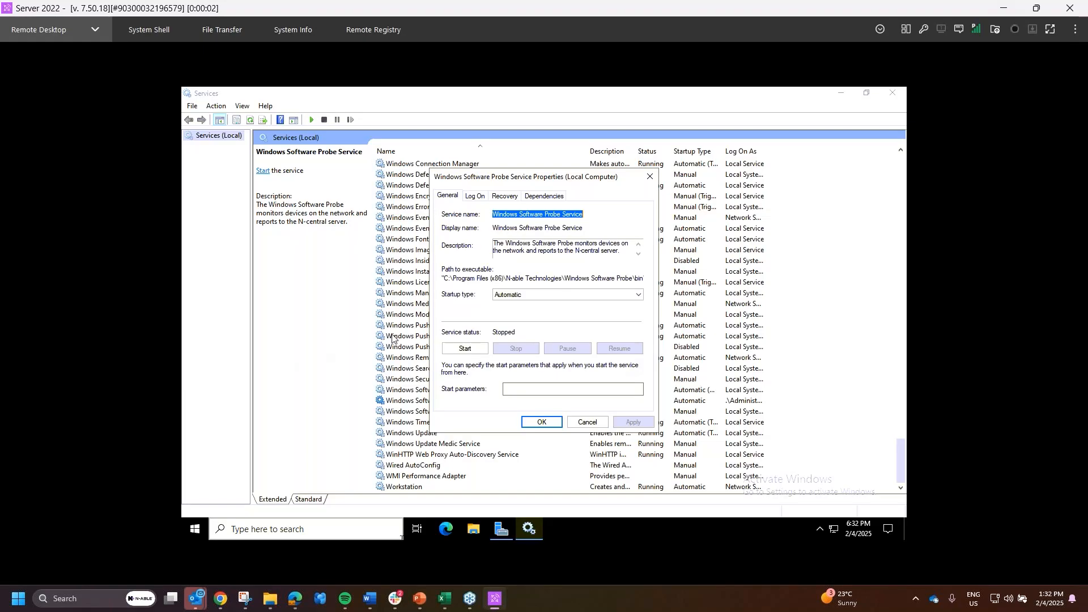
- Paste the credential lines into Start parameters, setting domain nable and user admin1
click(520, 392)
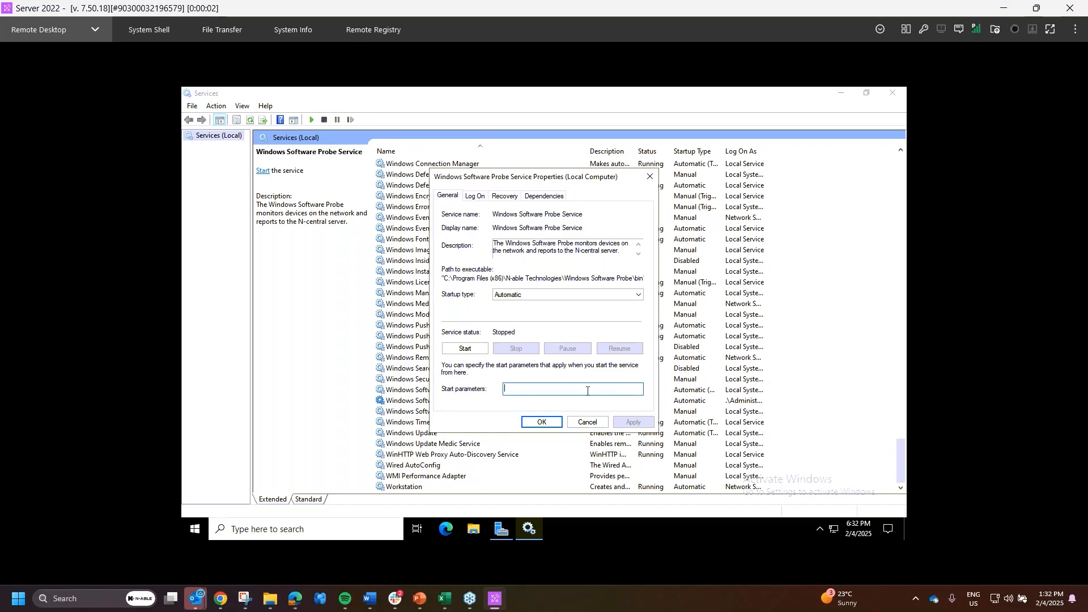
key(ctrl+v)
drag(589, 388, 400, 381)
click(528, 389)
key(BackSpace)
key(BackSpace)
key(BackSpace)
key(BackSpace)
key(BackSpace)
key(BackSpace)
key(BackSpace)
key(BackSpace)
key(BackSpace)
key(BackSpace)
text(nable)
key(Delete)
key(Delete)
key(Delete)
key(Delete)
key(Delete)
text(admin1)
- Replace the placeholder with the account password, check the Log On account, then cancel
drag(629, 389, 653, 390)
text(password1234567)
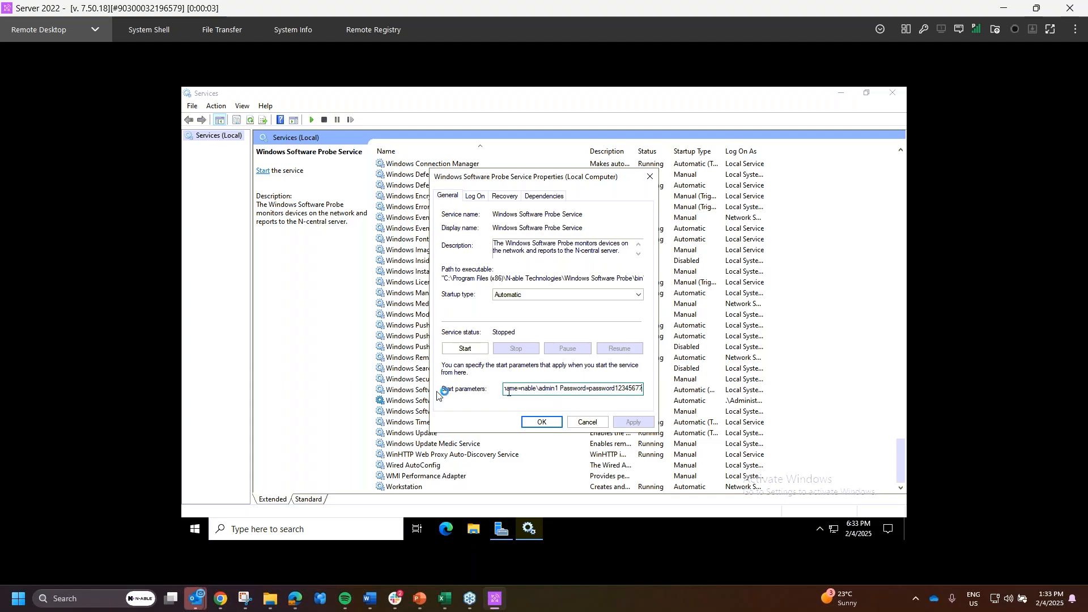
drag(529, 388, 646, 388)
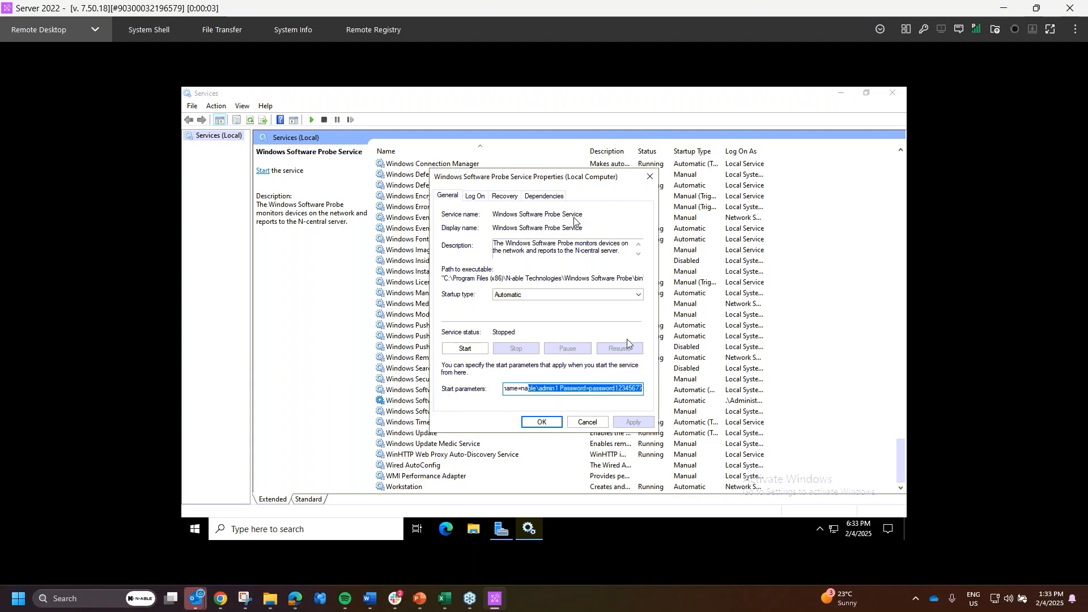
click(475, 196)
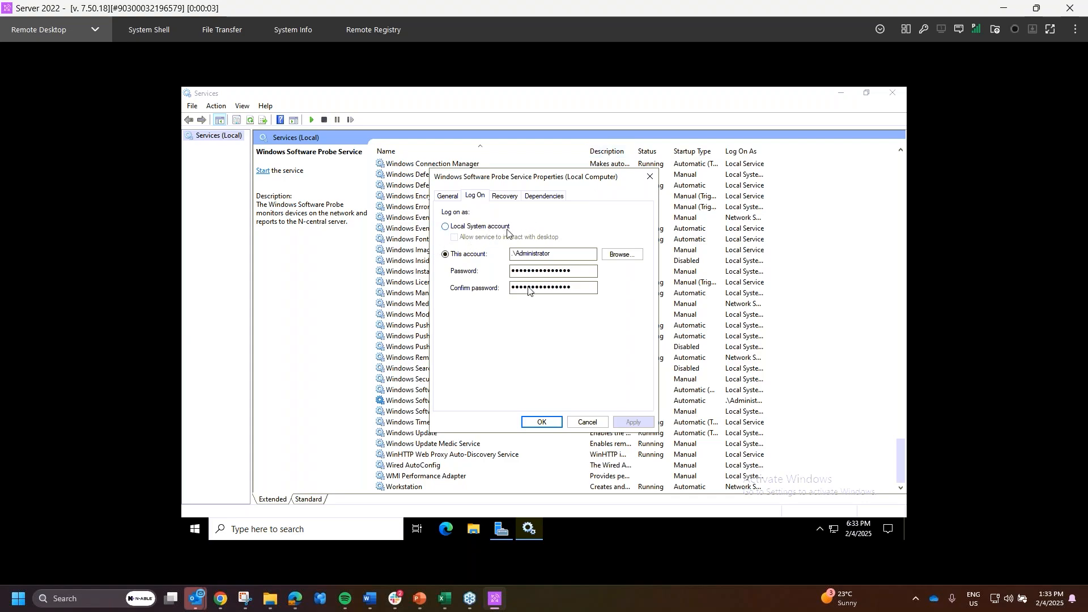
click(588, 422)
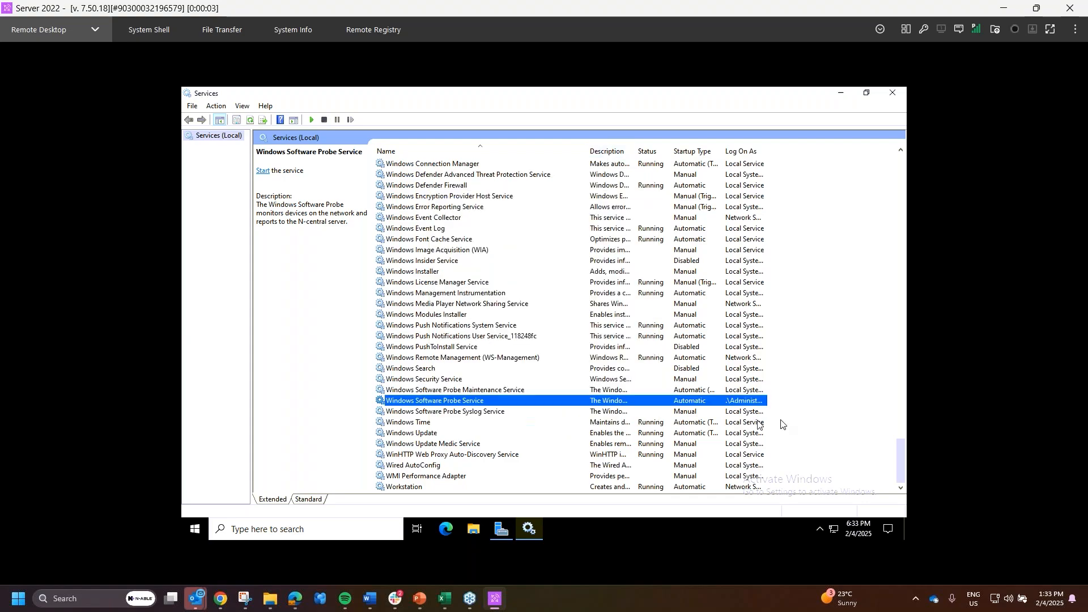
- Close the remote Services window and confirm ending the Take Control session
click(1004, 8)
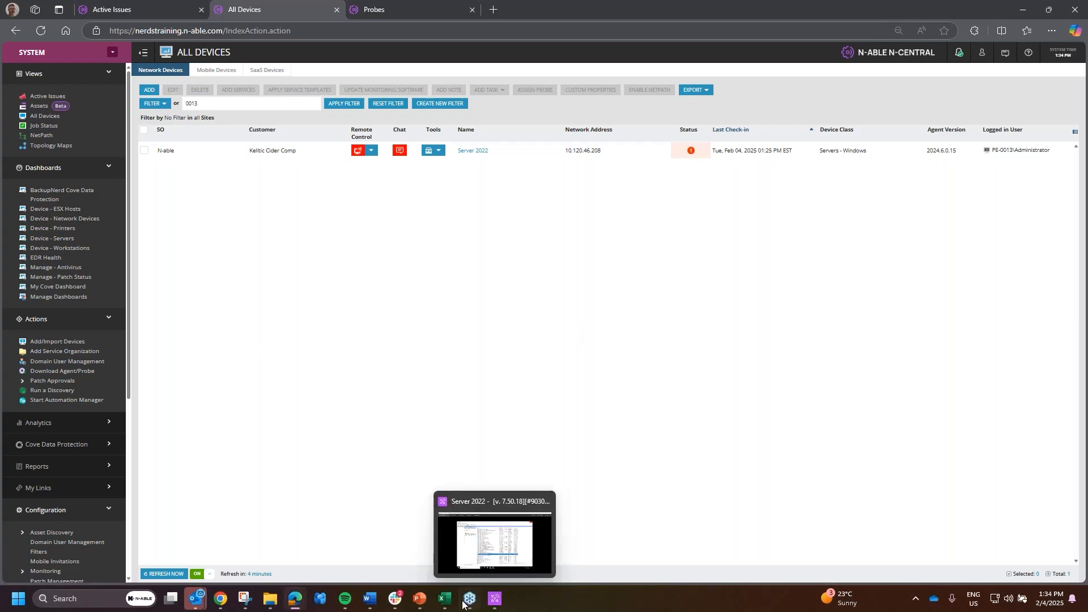
mouse_move(494, 598)
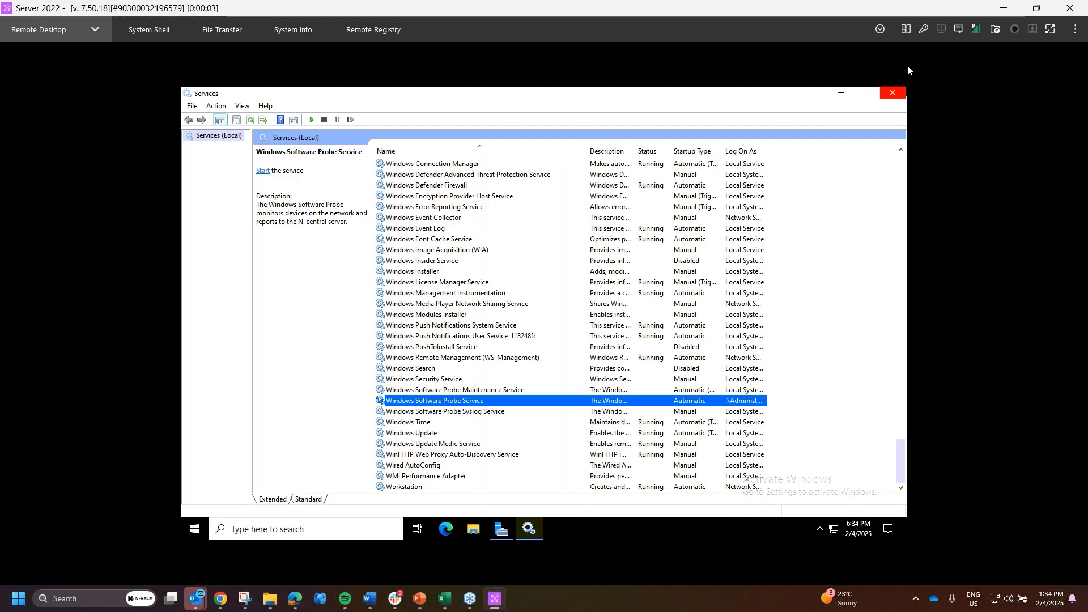
click(894, 94)
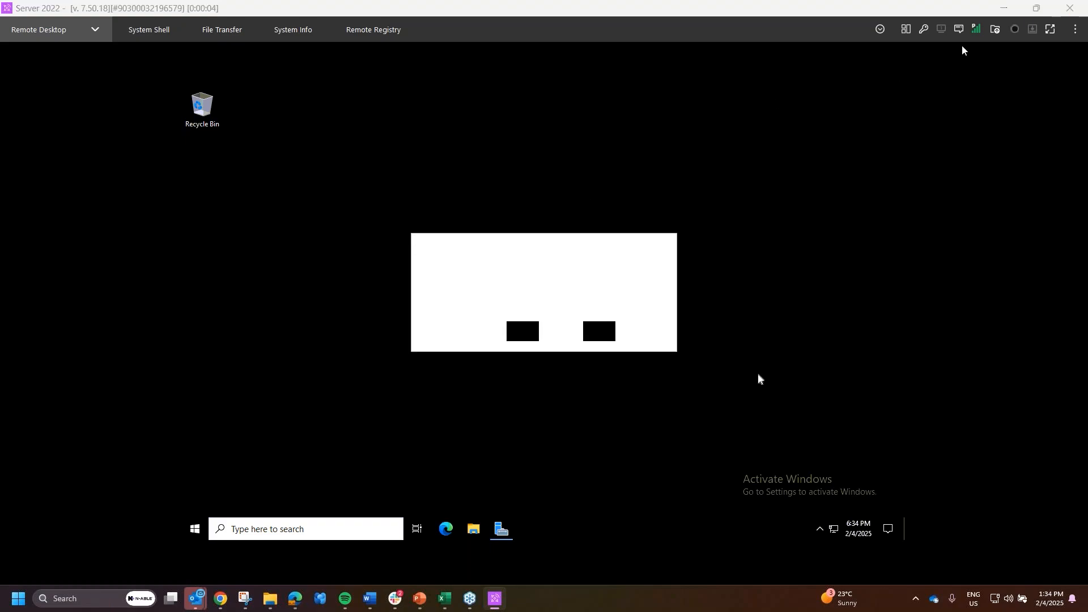
click(516, 333)
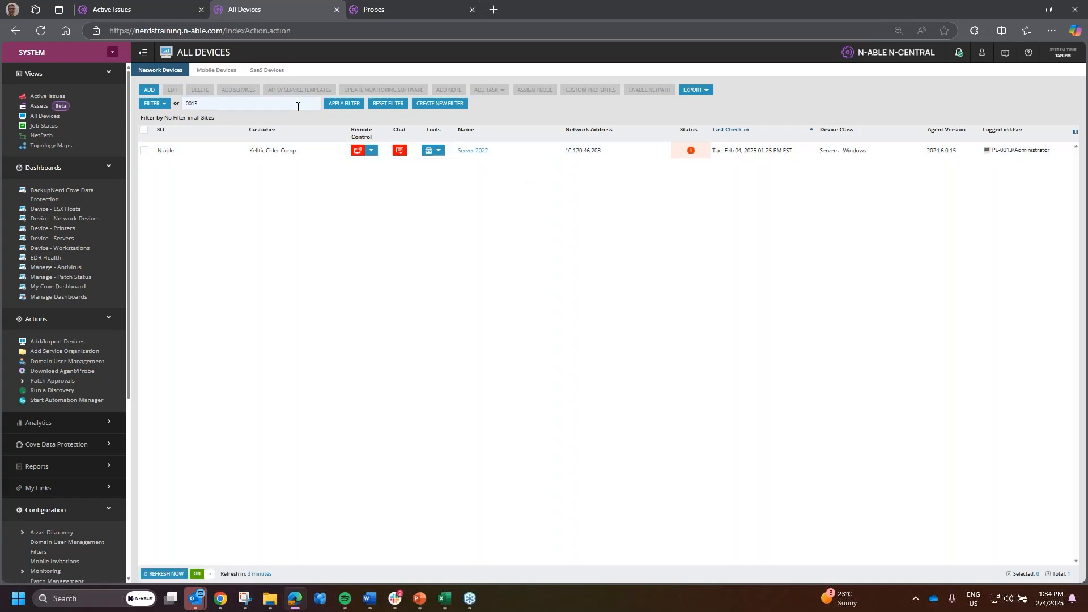
- Remove 0013 from the search, reapply the filter, and scroll through all 113 devices
drag(280, 102, 45, 106)
key(BackSpace)
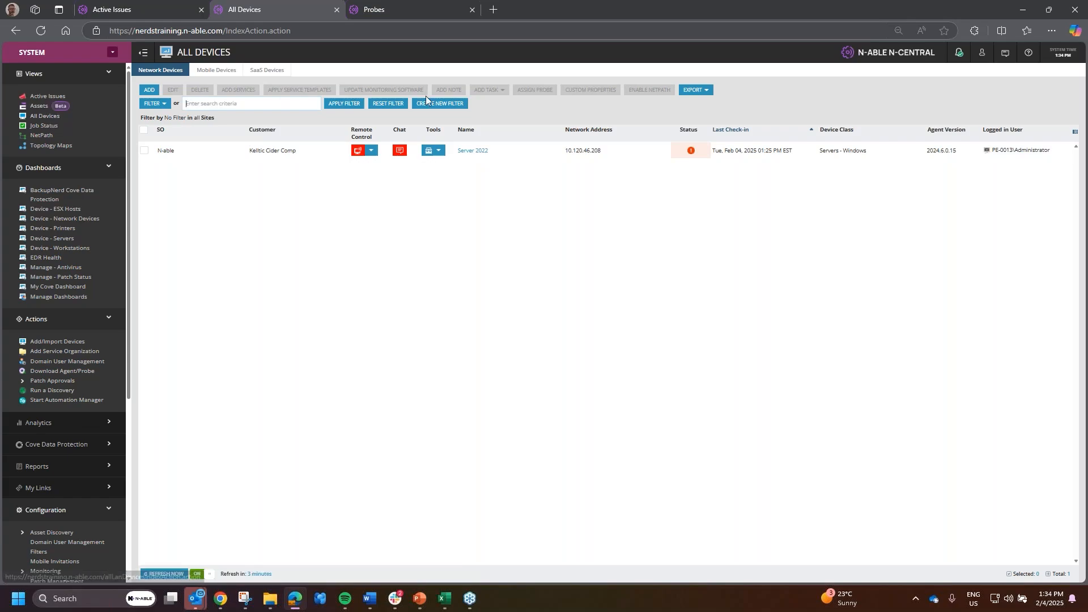
click(346, 104)
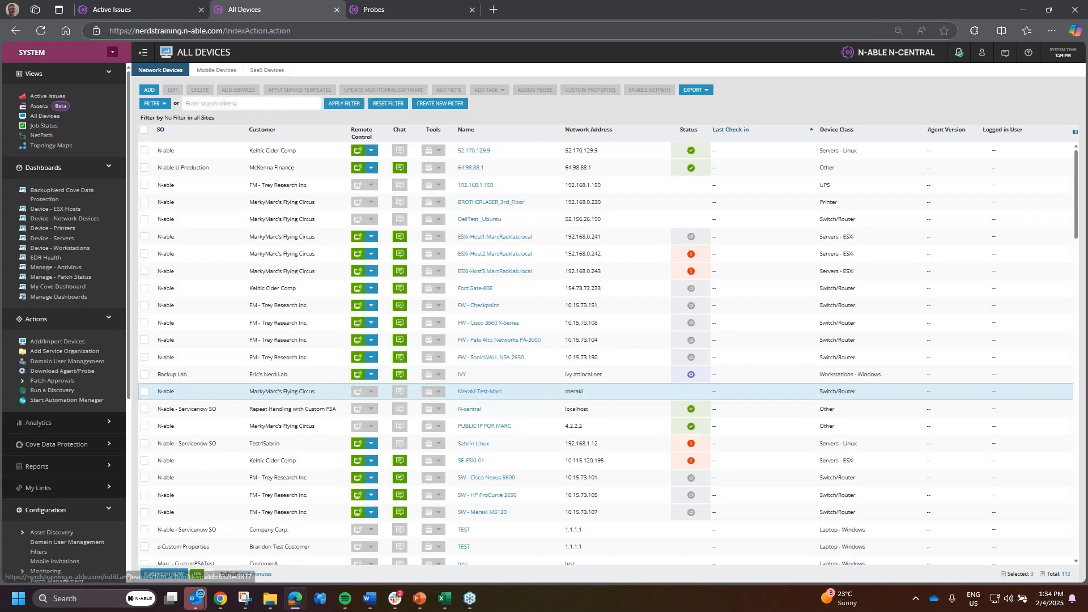
scroll(533, 283, down, 4)
scroll(532, 266, down, 10)
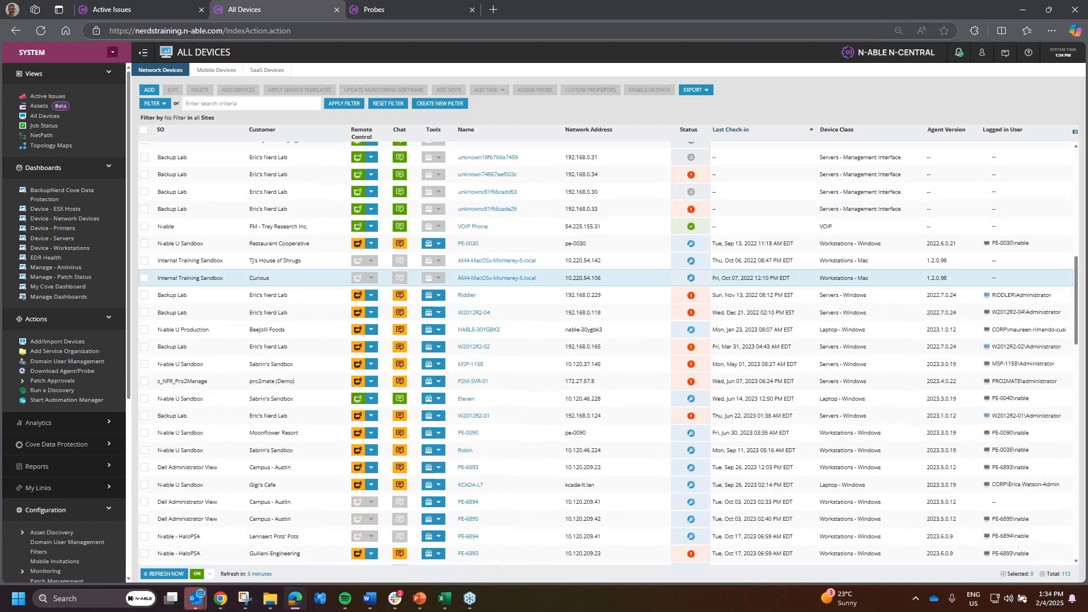
scroll(507, 319, down, 5)
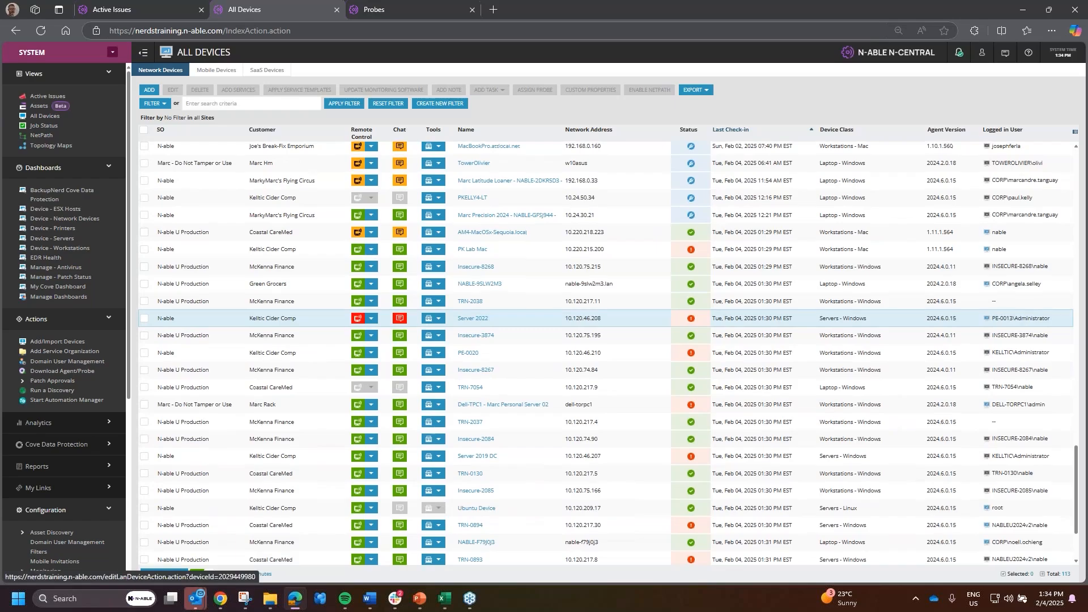
scroll(507, 319, down, 2)
scroll(572, 539, up, 12)
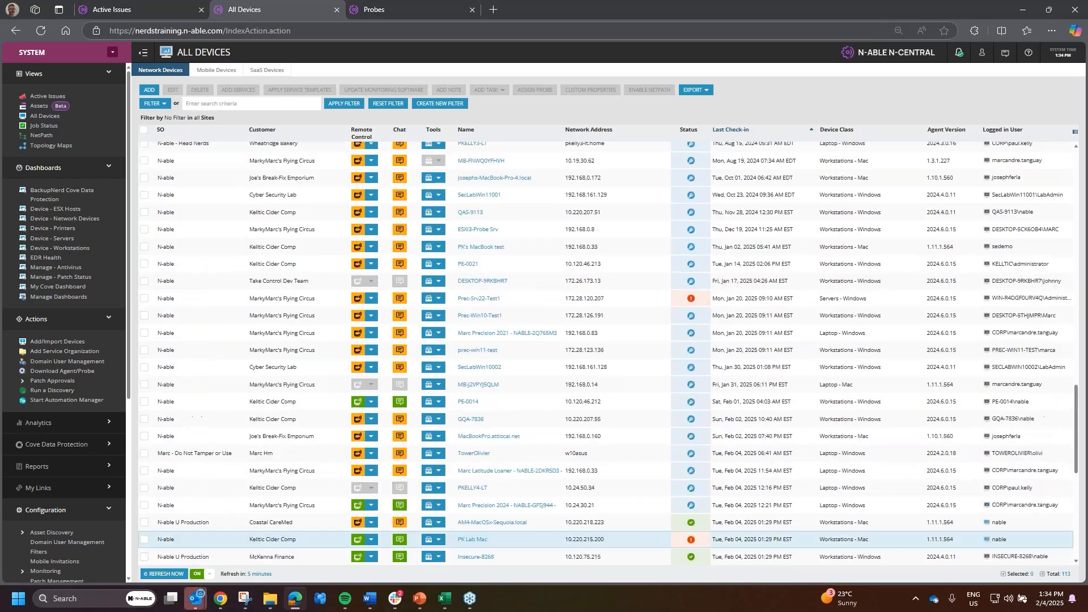
scroll(485, 389, up, 10)
scroll(491, 328, up, 3)
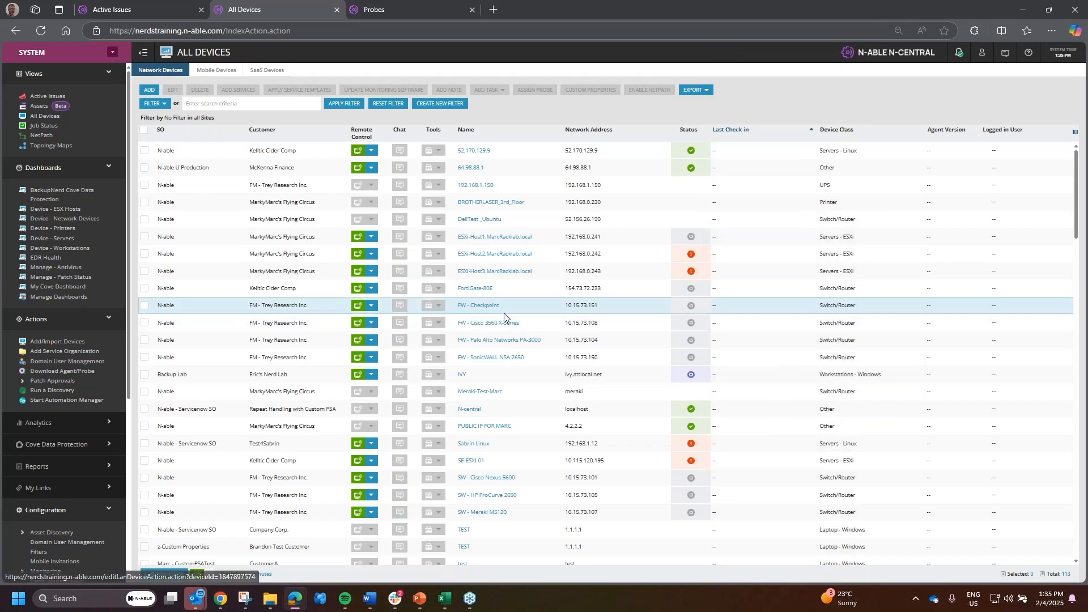
- Queue Update Asset Info for FW - Cisco 3560 X-Series and view its Monitoring tab
click(485, 323)
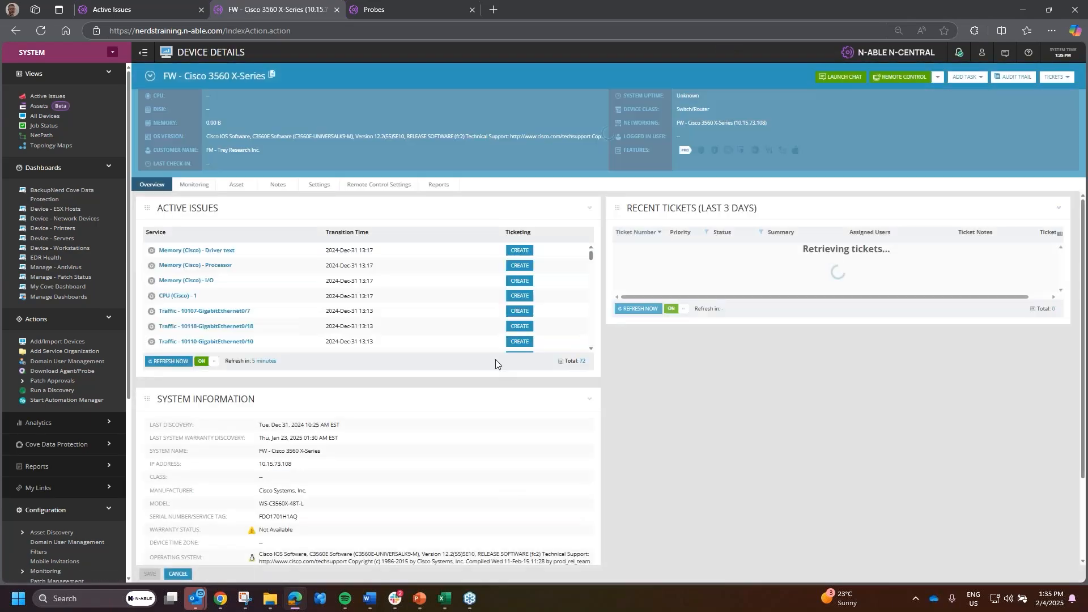
click(984, 78)
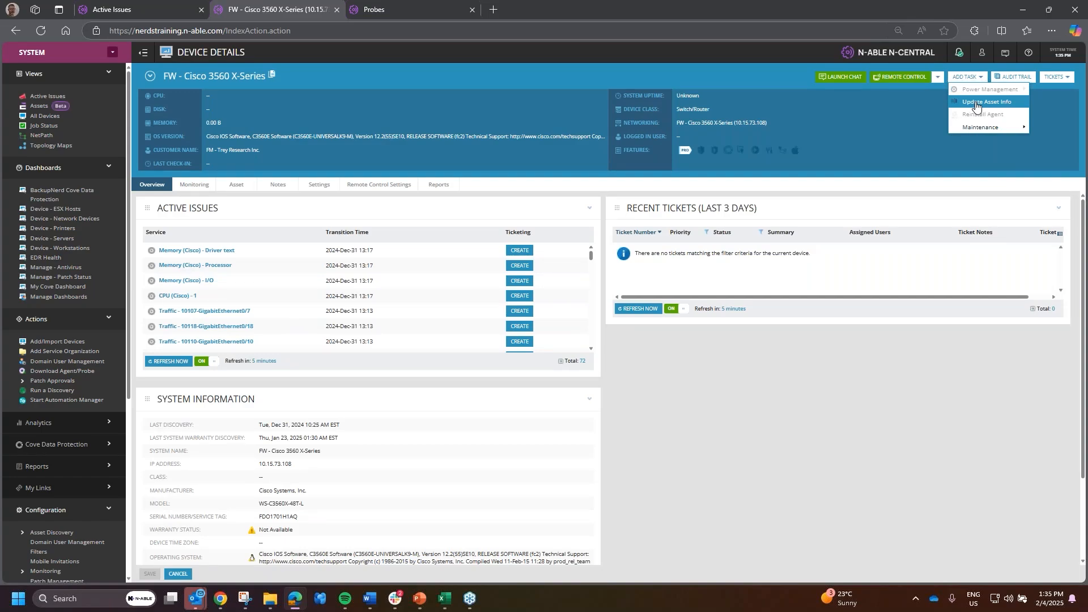
click(975, 103)
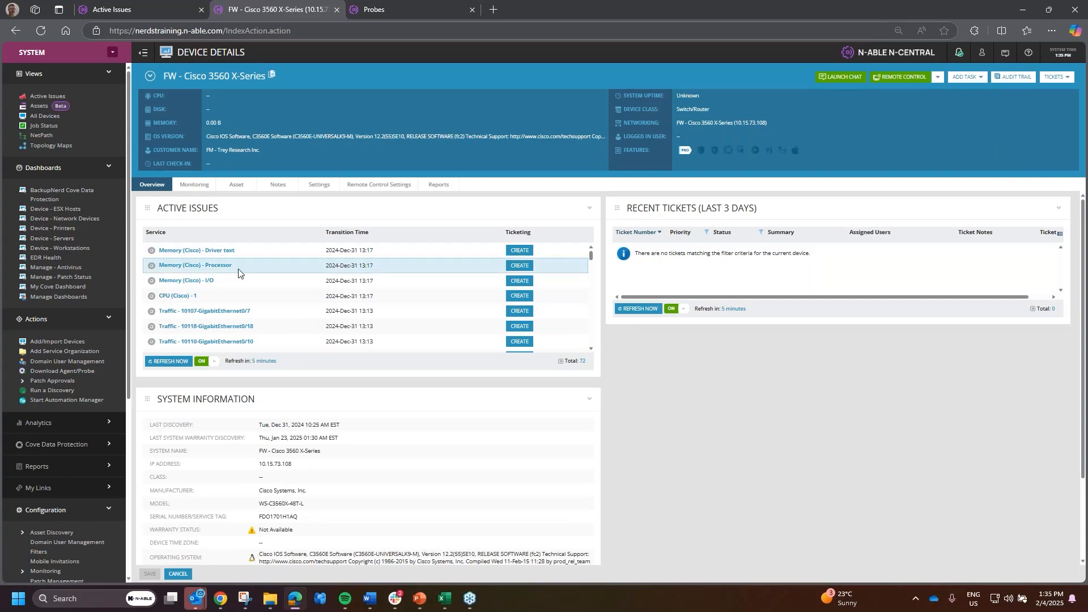
click(194, 185)
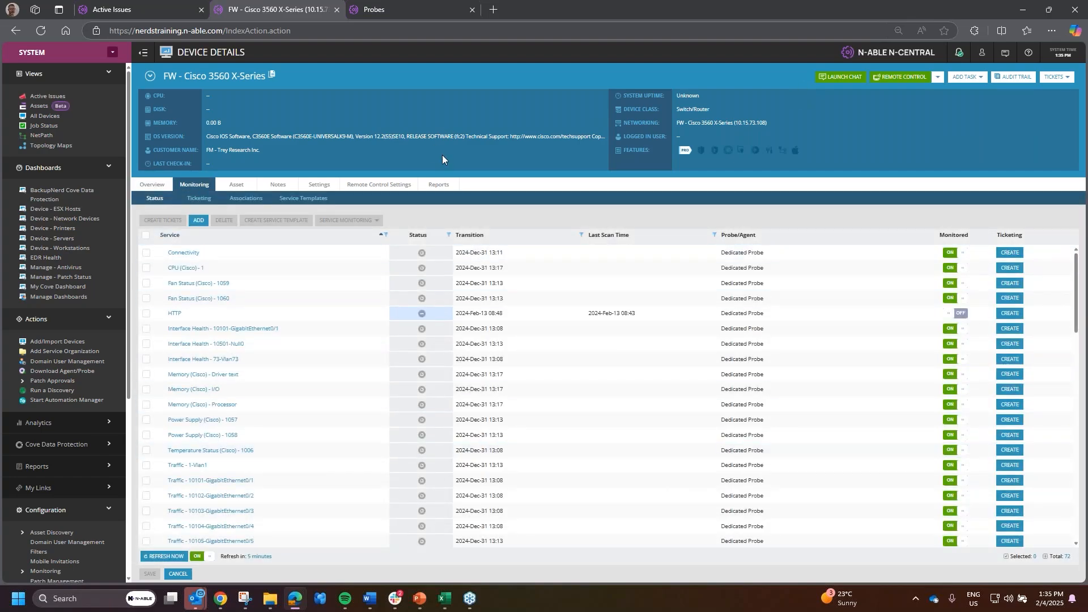
click(43, 168)
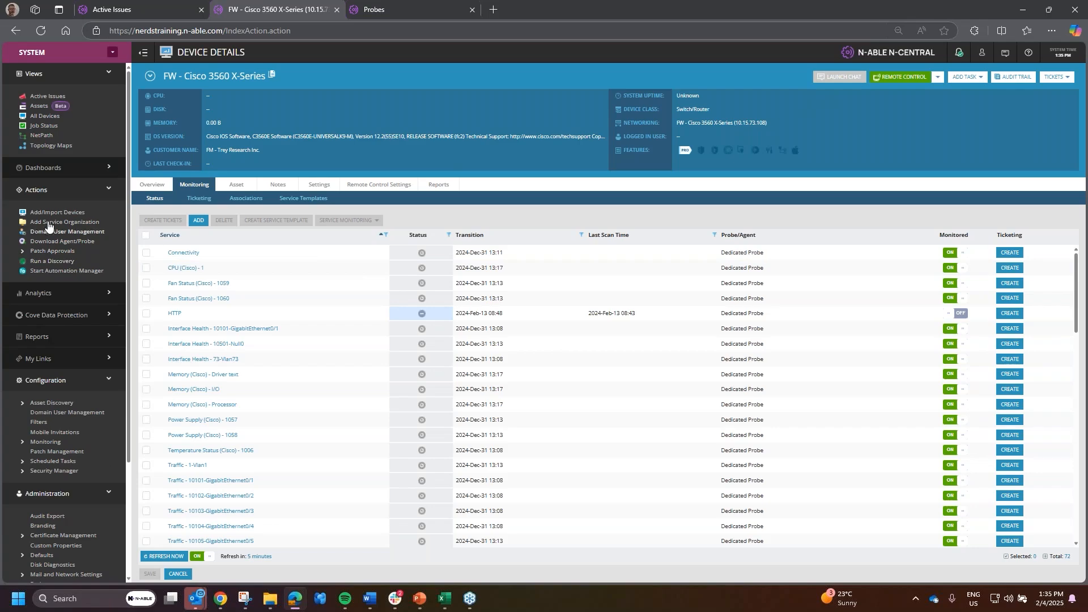
- Start a new discovery job, check its SNMP settings, set a daily Recurring schedule from 13:35, then view Probes
click(52, 261)
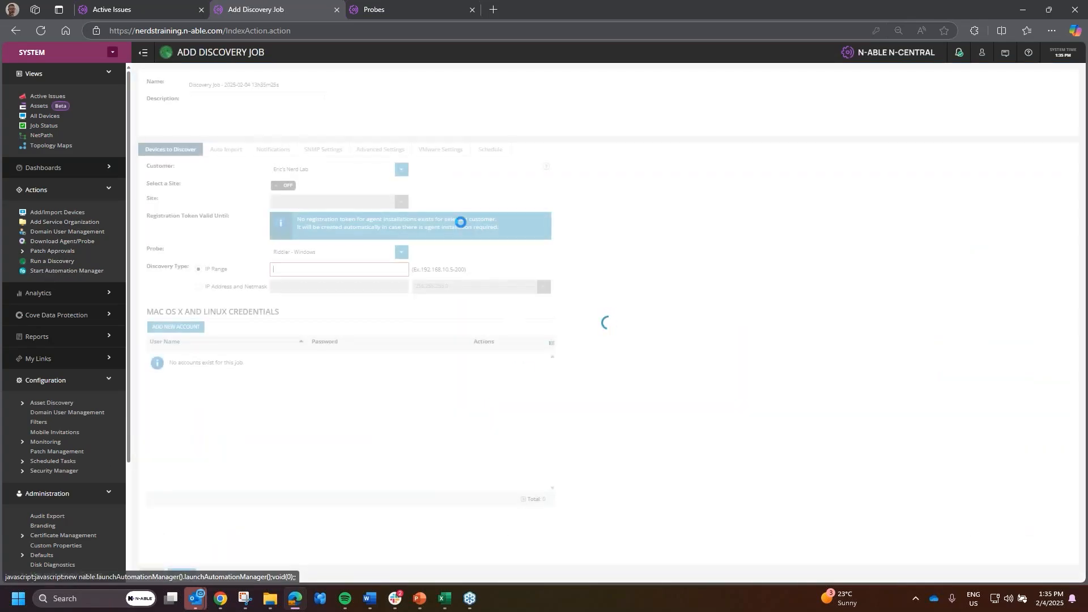
click(324, 150)
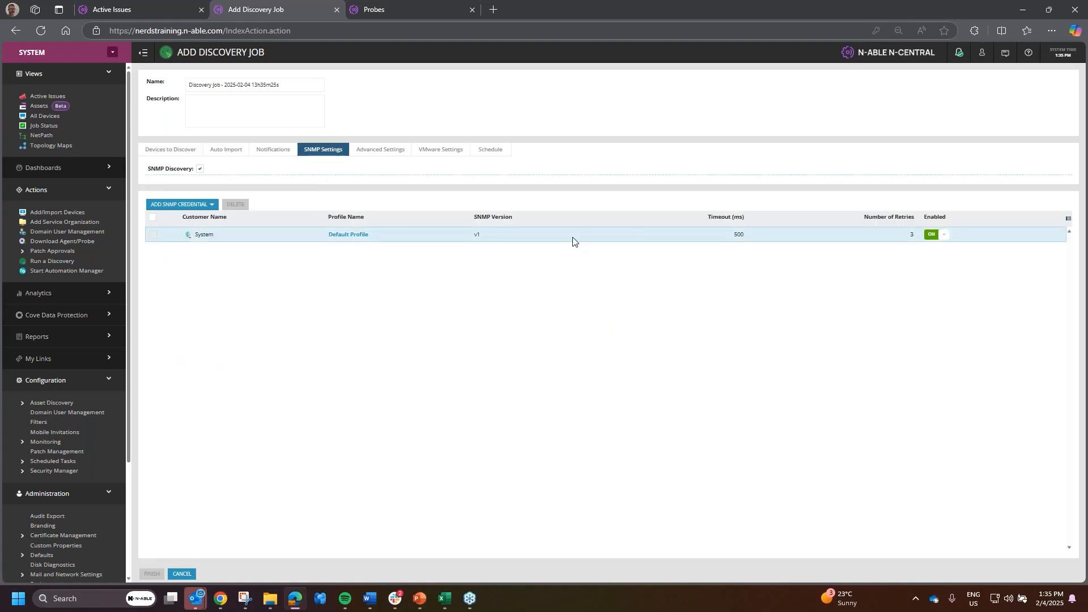
click(490, 149)
click(335, 169)
click(262, 201)
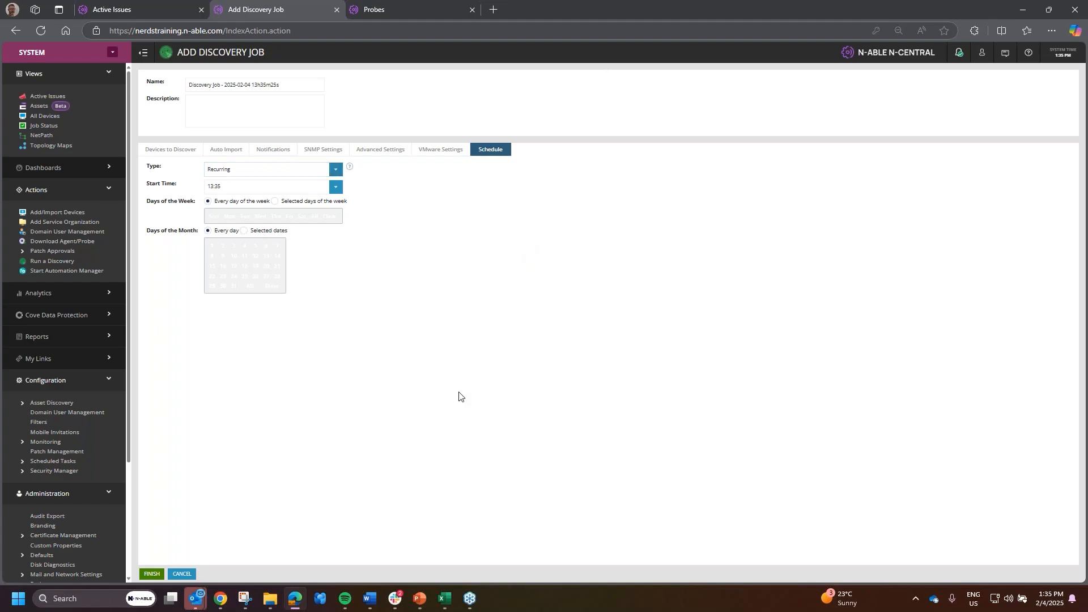
drag(230, 85, 280, 85)
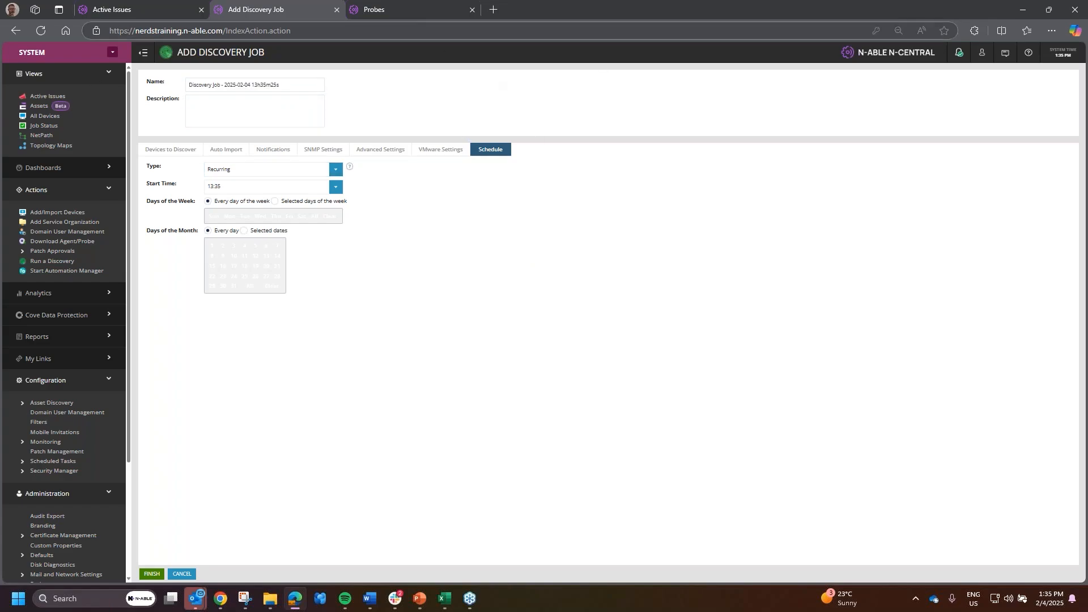
click(410, 7)
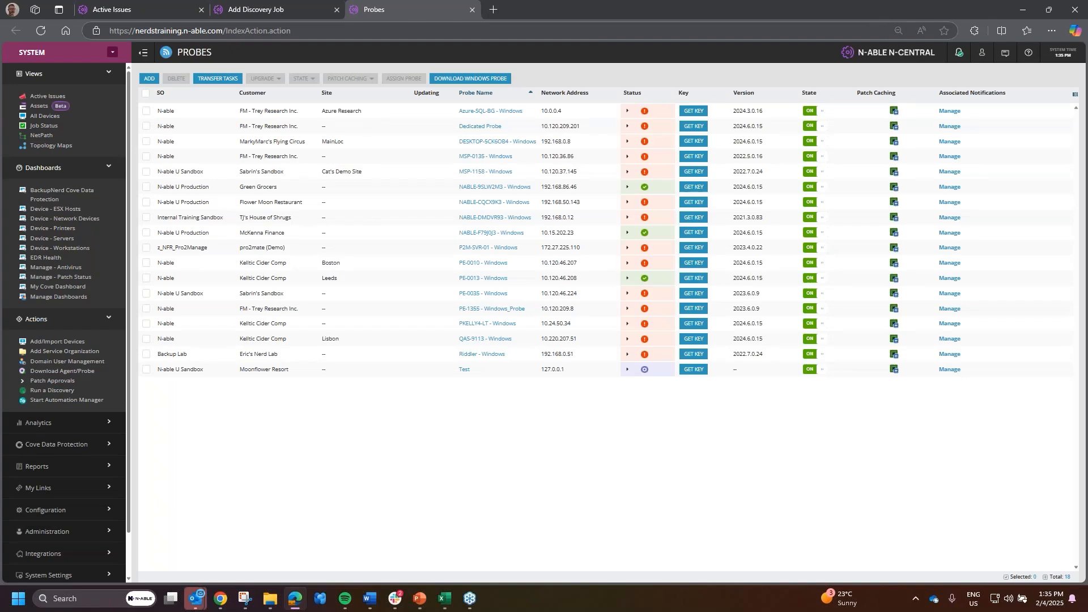
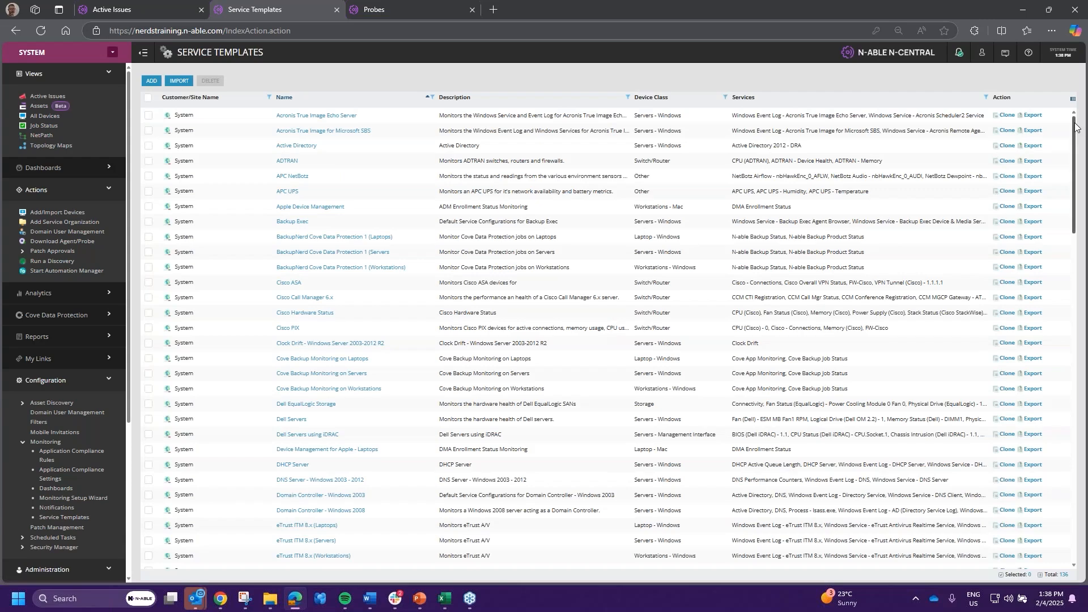
- Open the Workstations - Windows template at the bottom of the list, then its CPU (WMI) service
drag(1074, 128, 1074, 477)
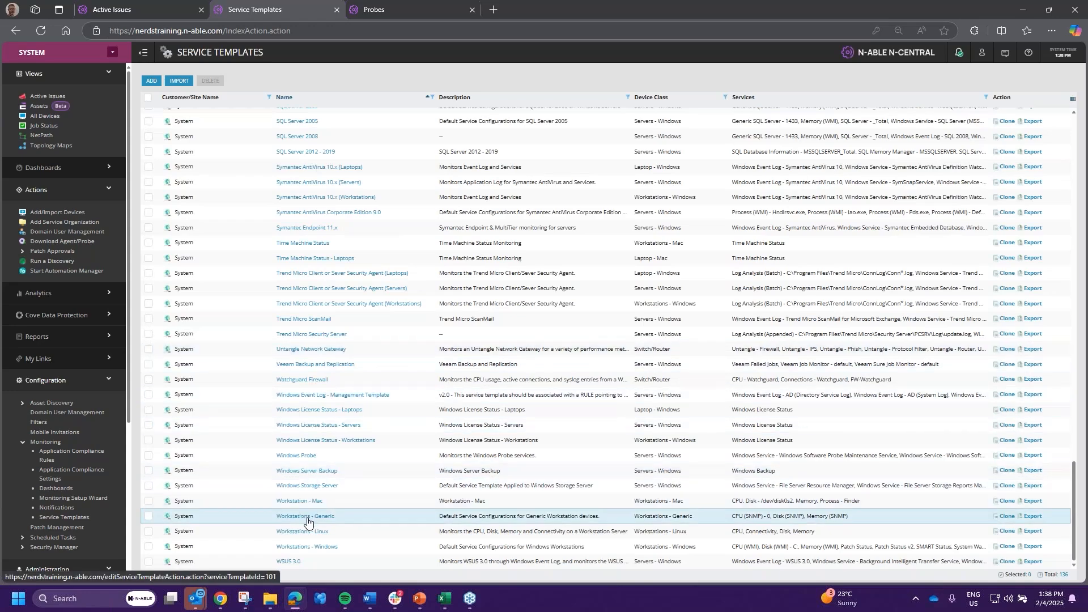
click(306, 547)
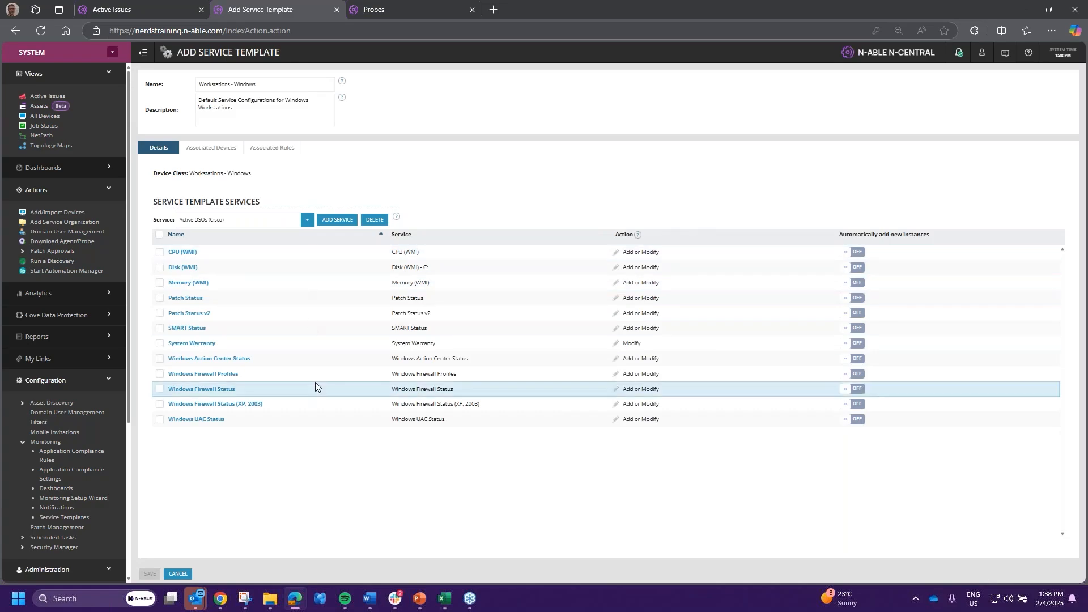
click(176, 253)
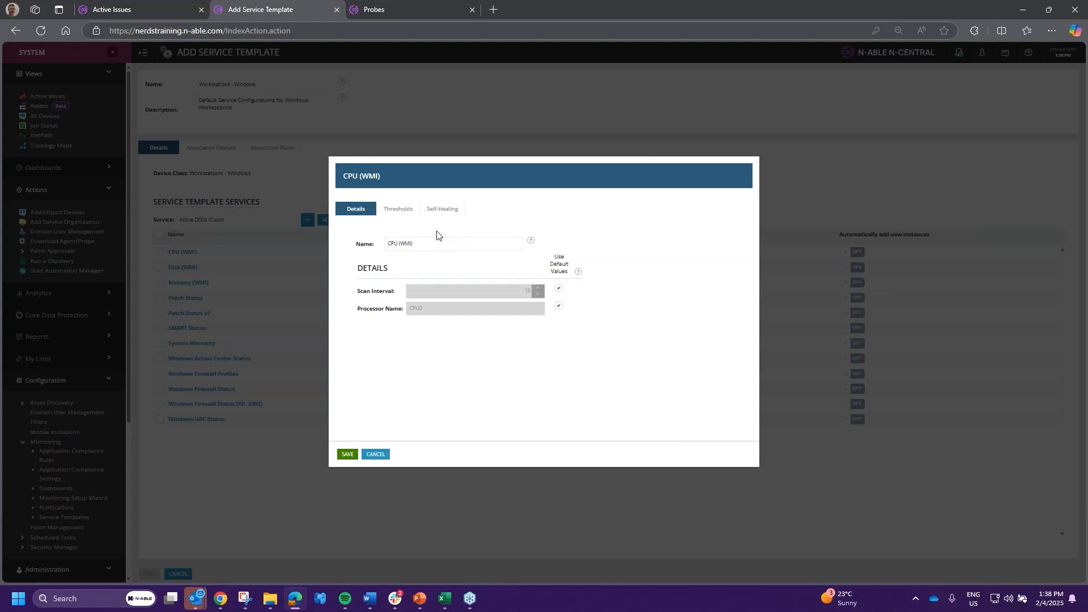
- On the CPU (WMI) Thresholds tab, change CPU Usage monitoring from Off to Default
click(409, 212)
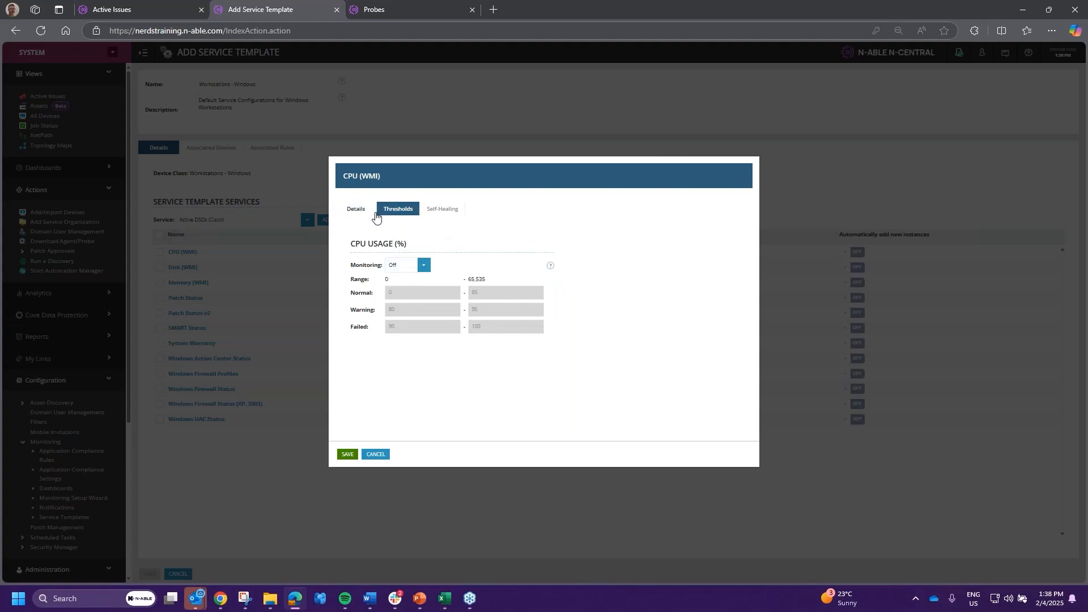
click(378, 454)
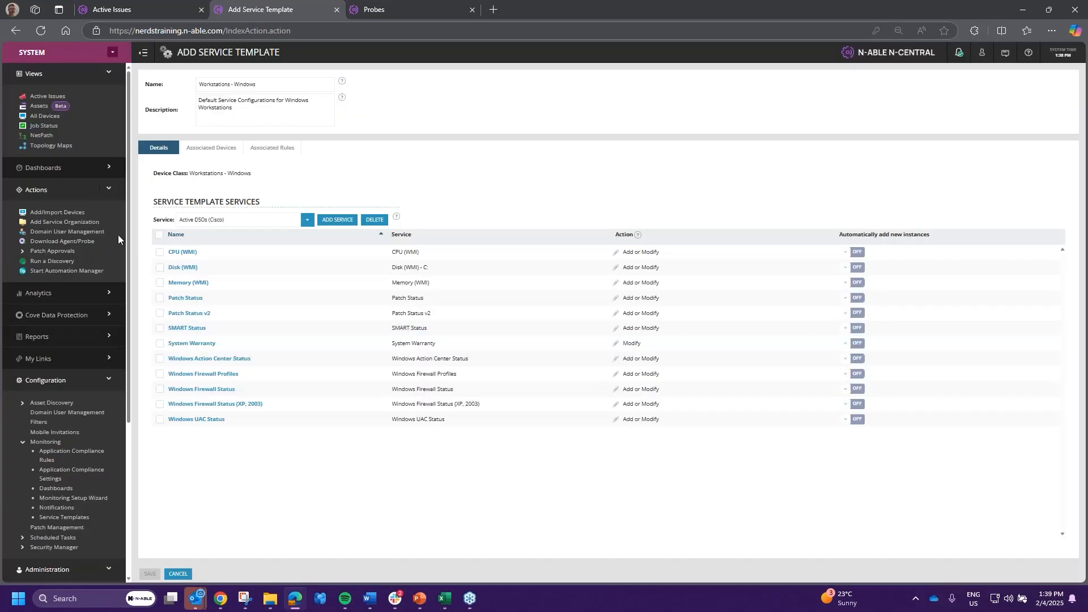
click(180, 252)
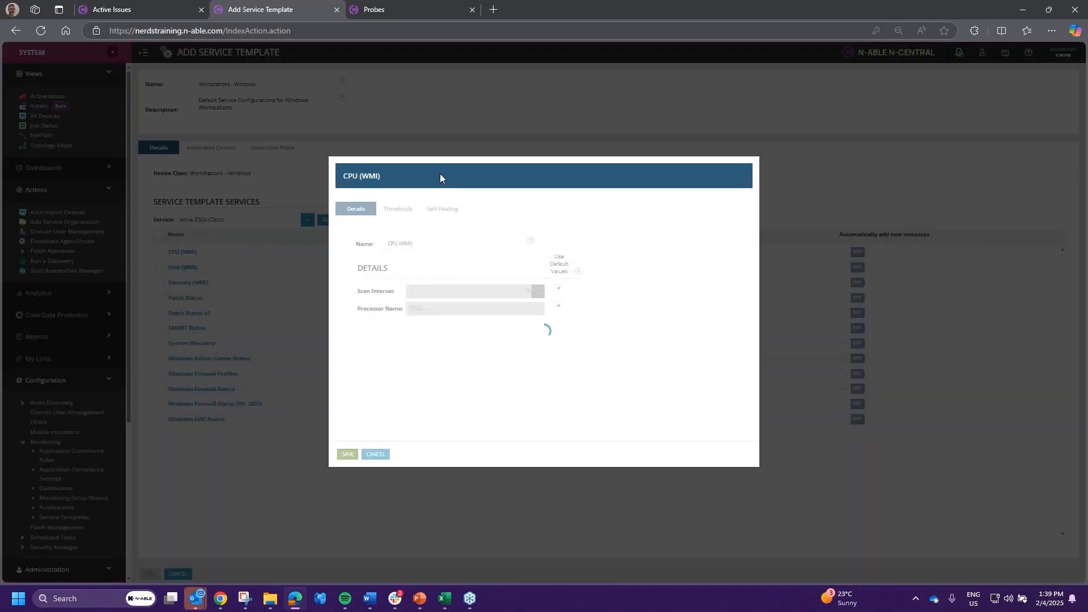
click(403, 208)
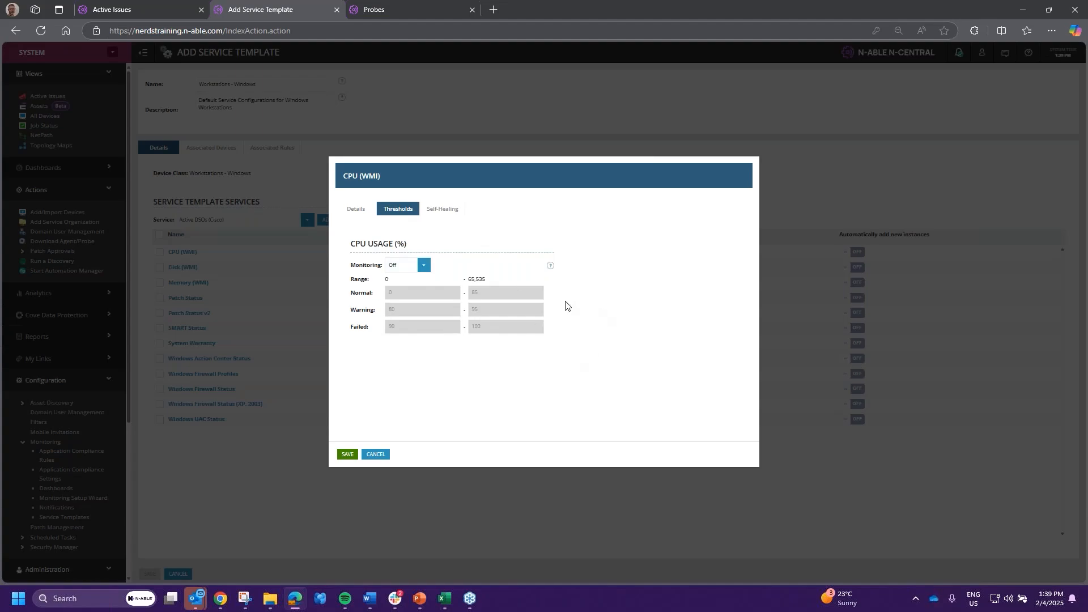
drag(350, 265, 422, 267)
click(425, 266)
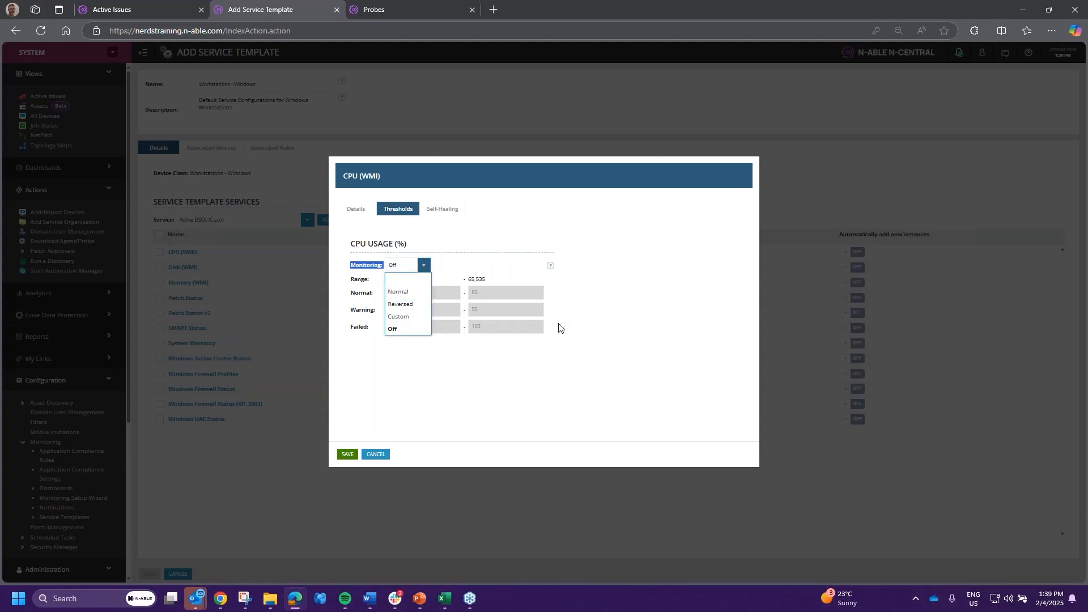
click(411, 280)
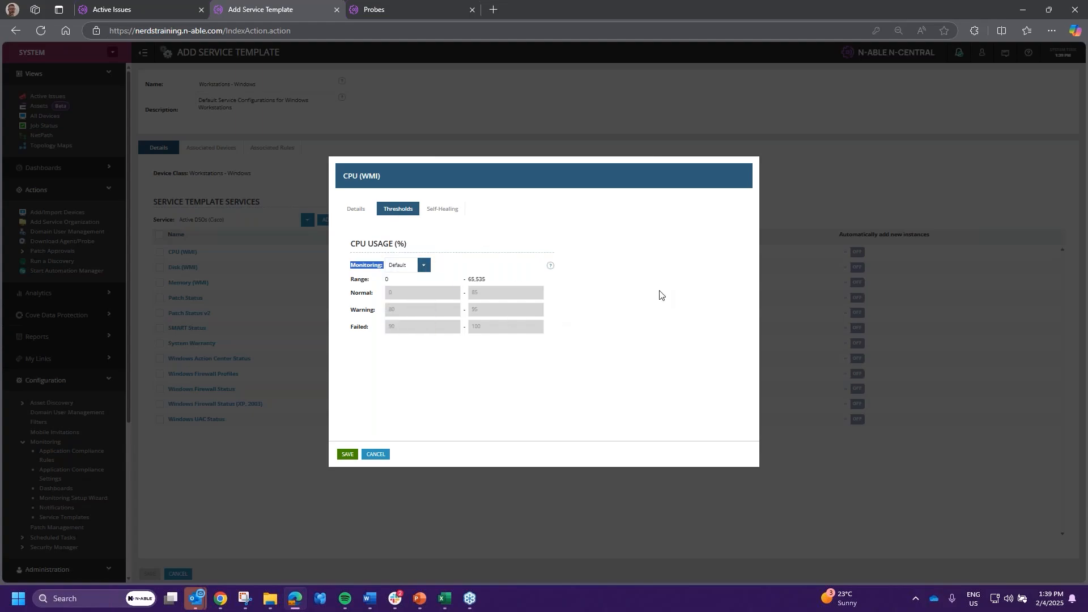
- Switch CPU Usage monitoring to Normal, then to Custom thresholds
click(424, 265)
click(417, 293)
click(423, 265)
click(406, 316)
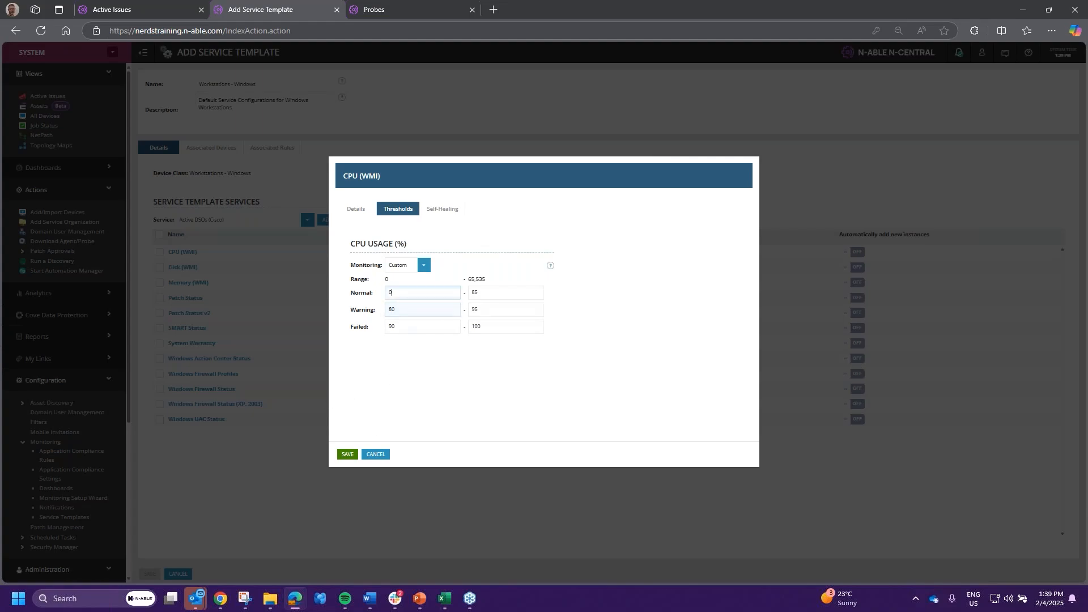
- Try custom limits: Normal upper 80, Warning upper 94, Failed lower 95
click(489, 292)
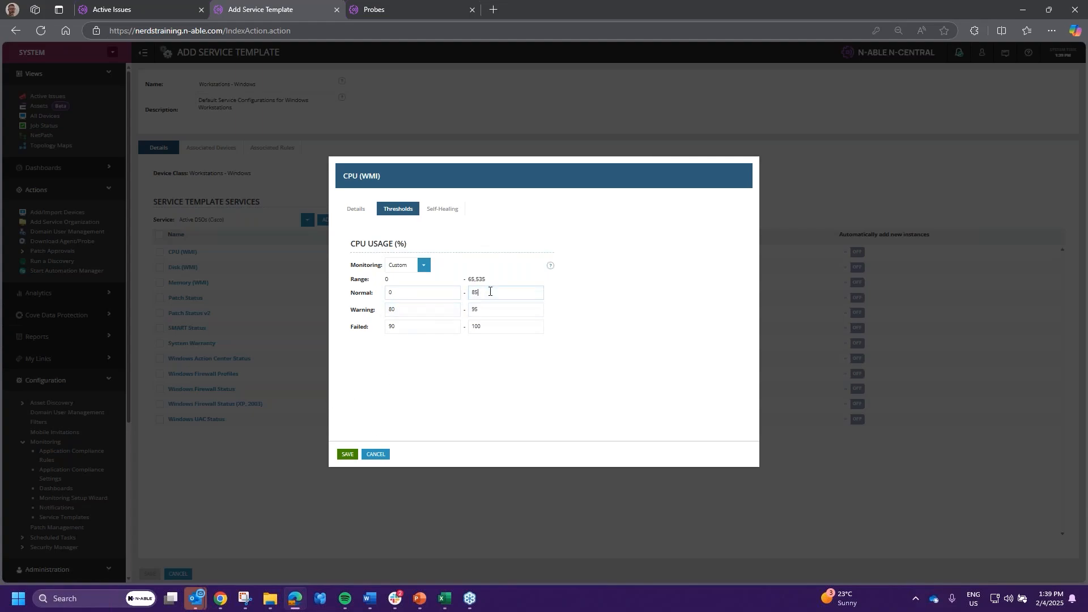
click(415, 309)
click(485, 326)
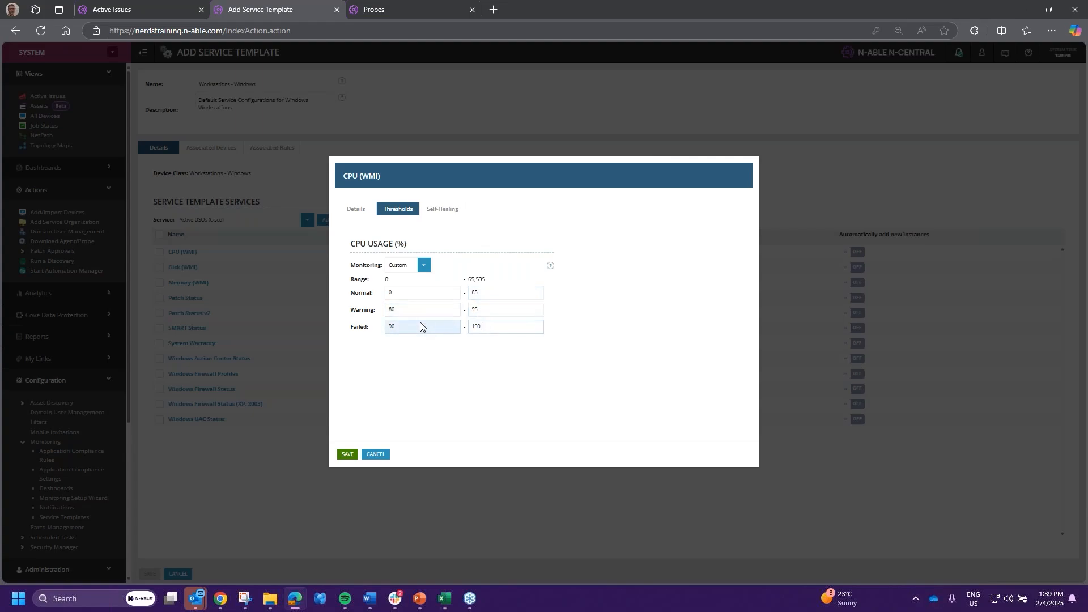
click(511, 292)
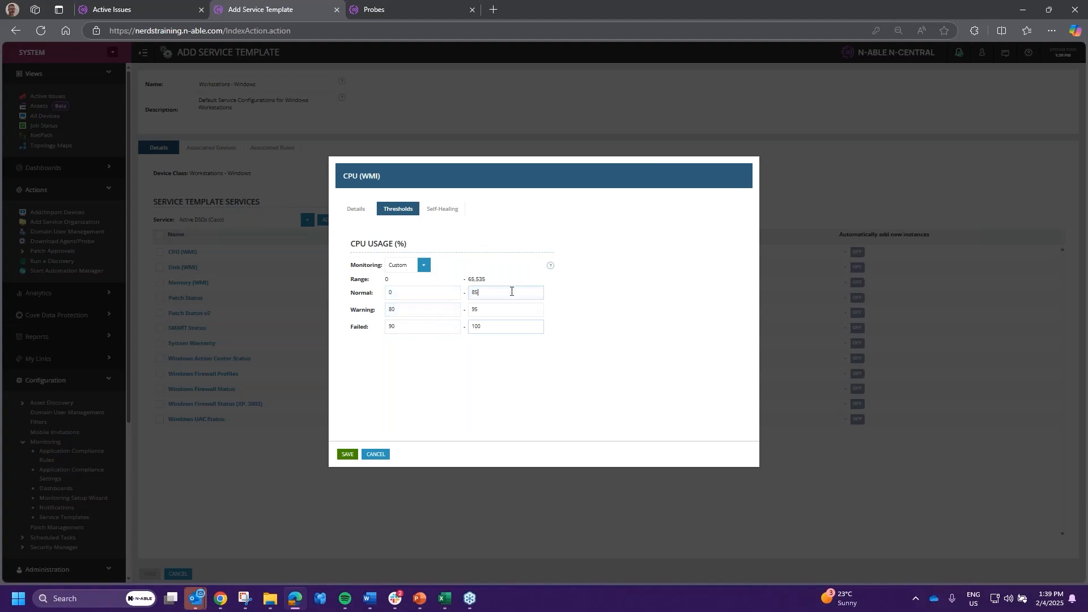
drag(511, 291, 432, 290)
text(80)
drag(447, 309, 276, 329)
drag(493, 309, 399, 313)
text(94)
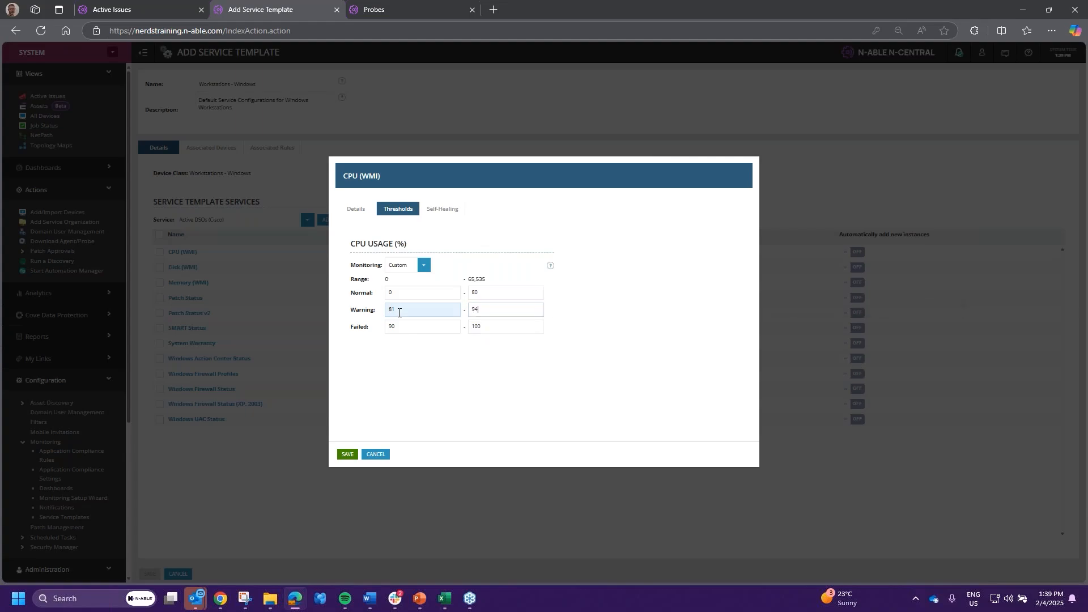
key(Tab)
text(95)
click(478, 326)
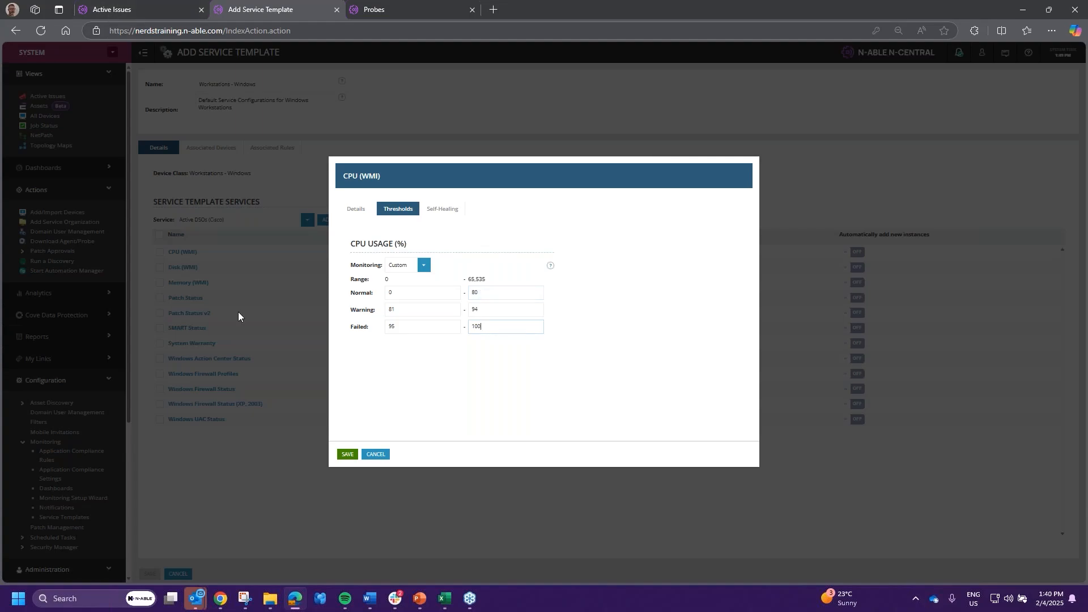
- Revise the ranges to Normal 0–85, Warning 80–90 and Failed 89–100
double_click(475, 293)
text(8)
double_click(413, 311)
text(8)
double_click(490, 310)
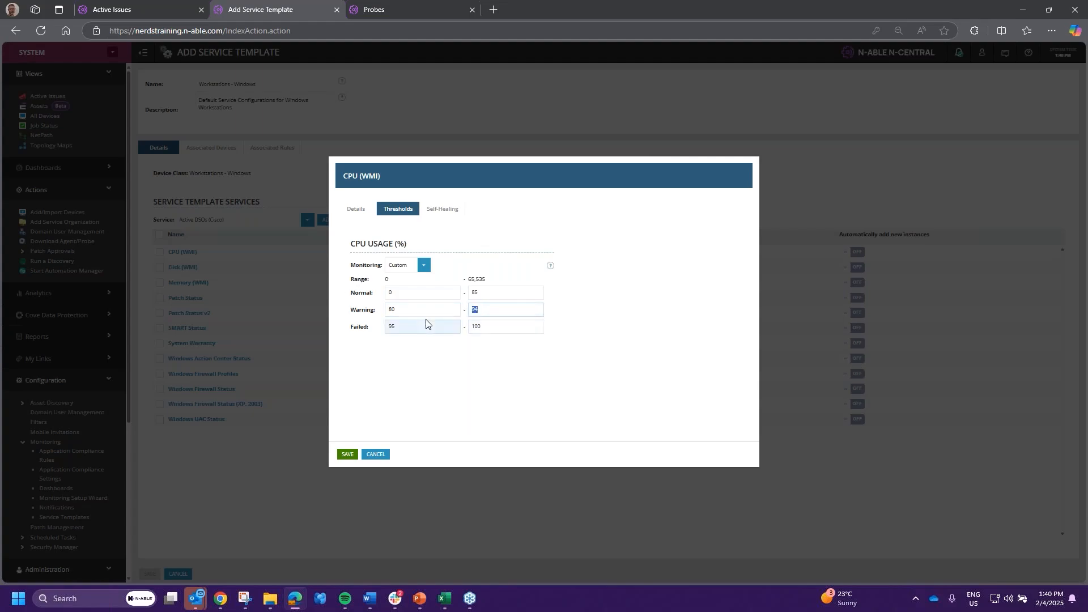
text(90)
click(395, 328)
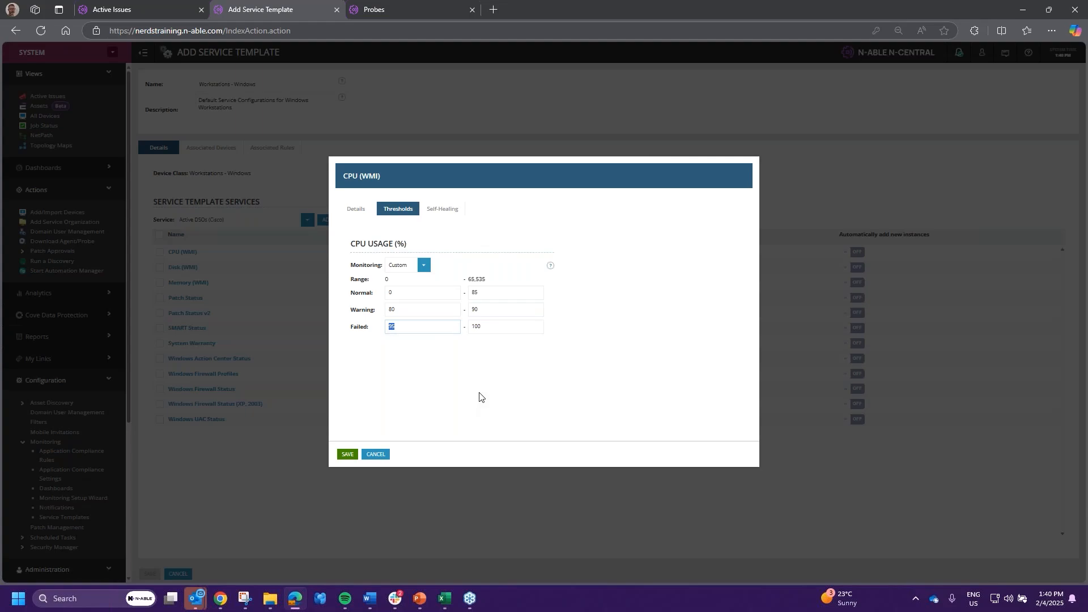
text(85)
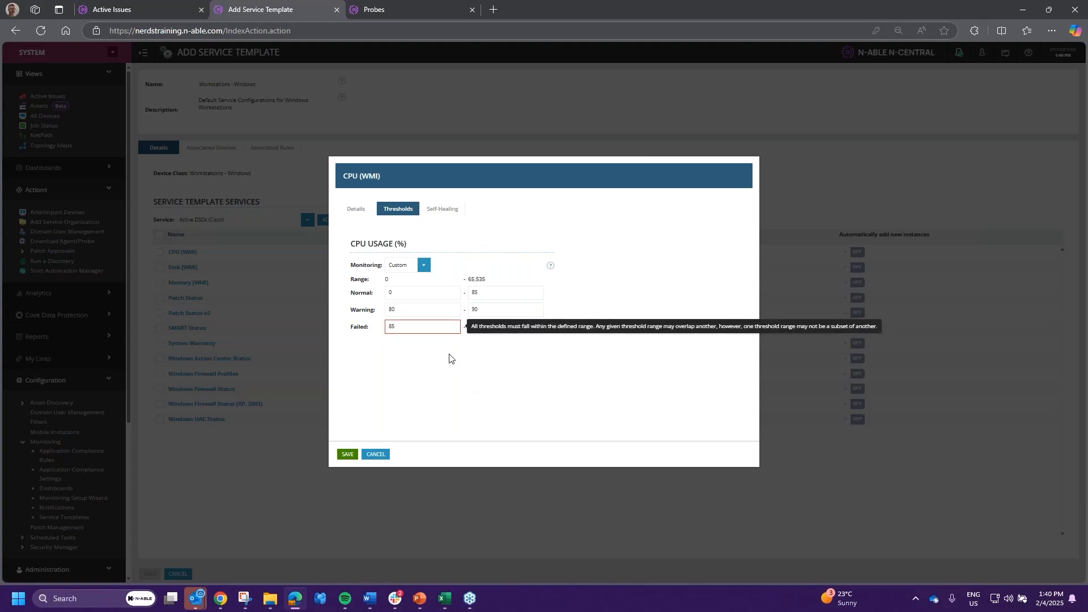
double_click(417, 326)
text(89)
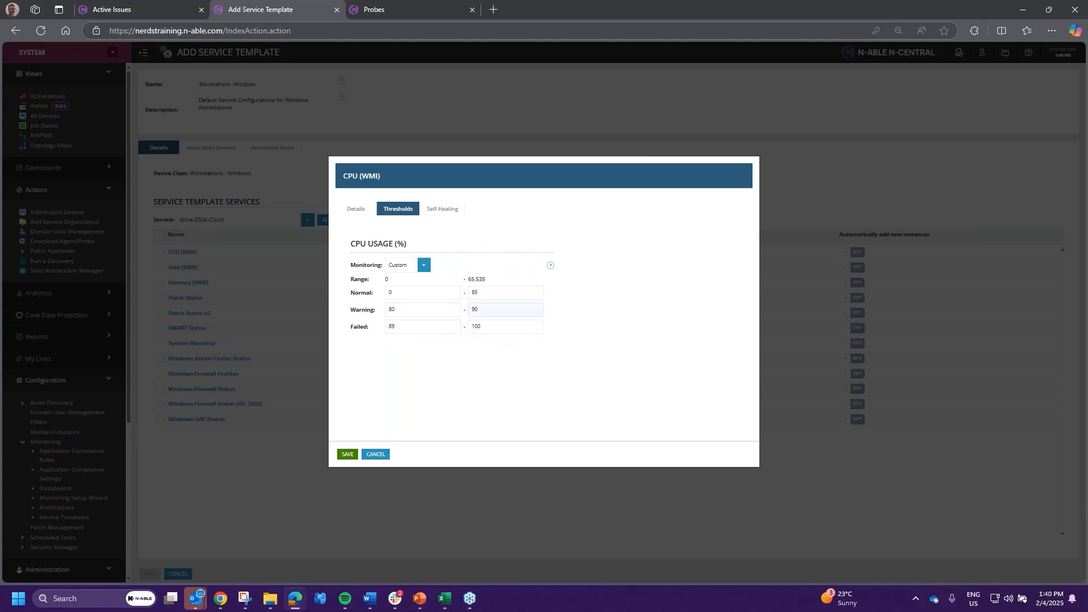
- Recheck the Normal and Warning limits, then cancel the CPU (WMI) dialog without saving
click(485, 293)
click(438, 309)
click(486, 292)
double_click(409, 310)
click(491, 293)
drag(347, 245, 427, 245)
click(376, 454)
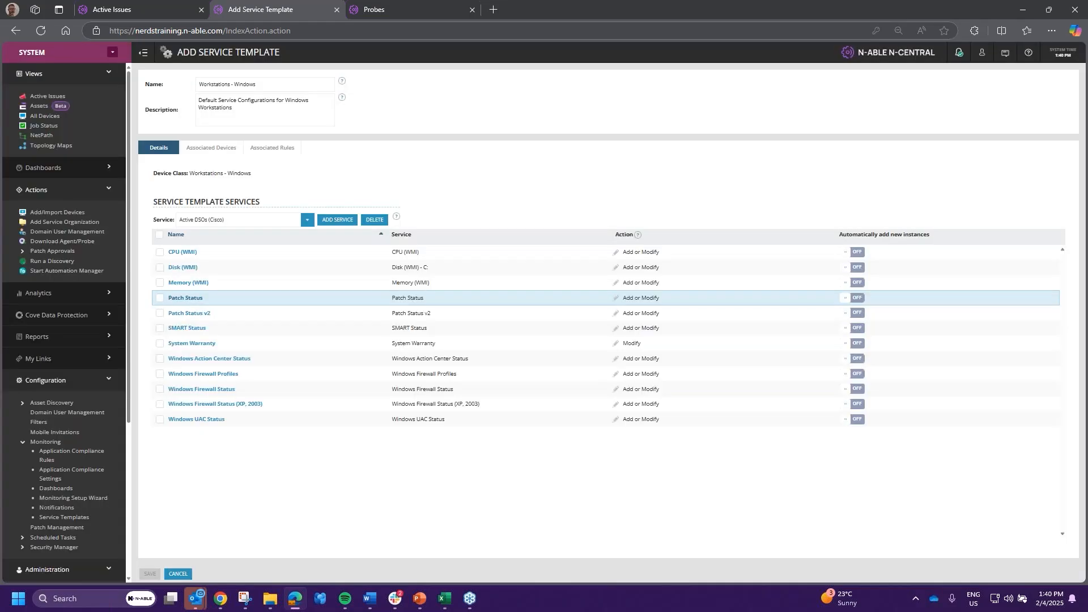
click(188, 282)
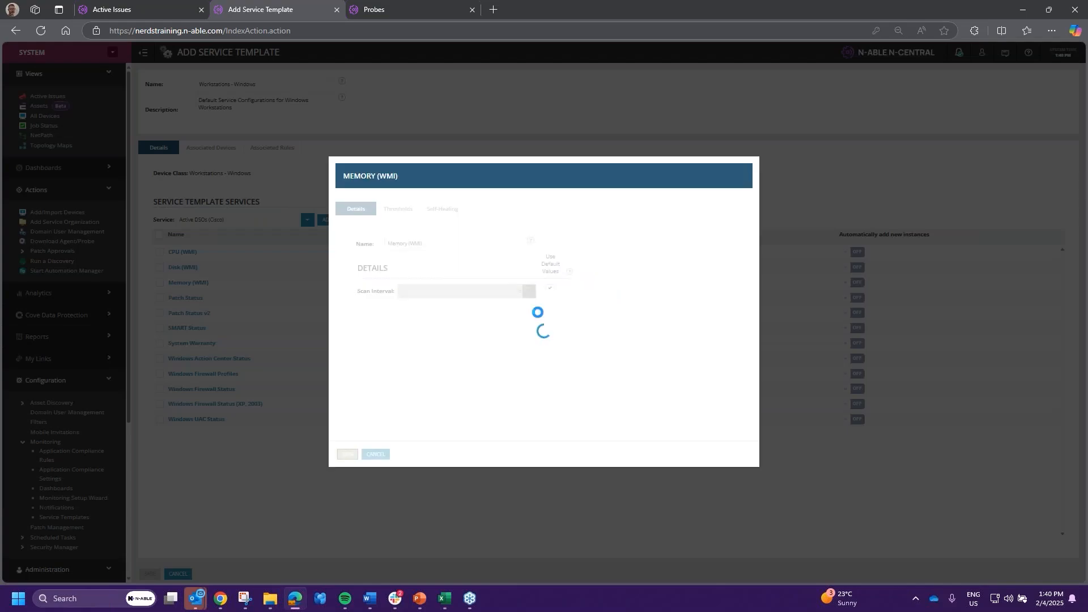
click(401, 214)
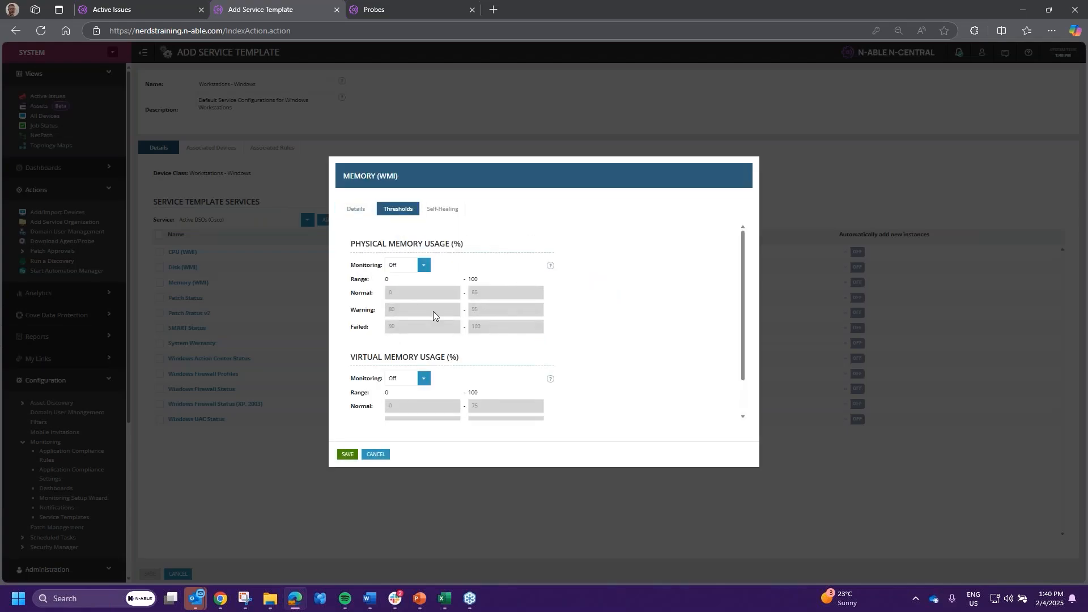
scroll(539, 338, down, 1)
scroll(438, 346, up, 1)
click(375, 454)
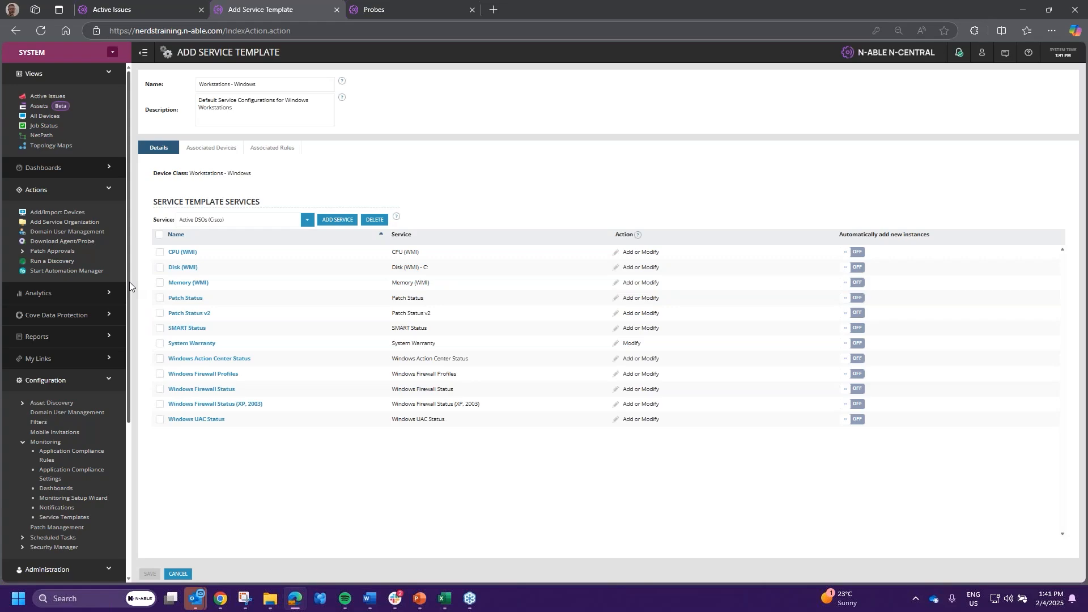
- Turn off Use Asset Info for Disk (WMI), set Volume Name to C:\, and save
click(192, 270)
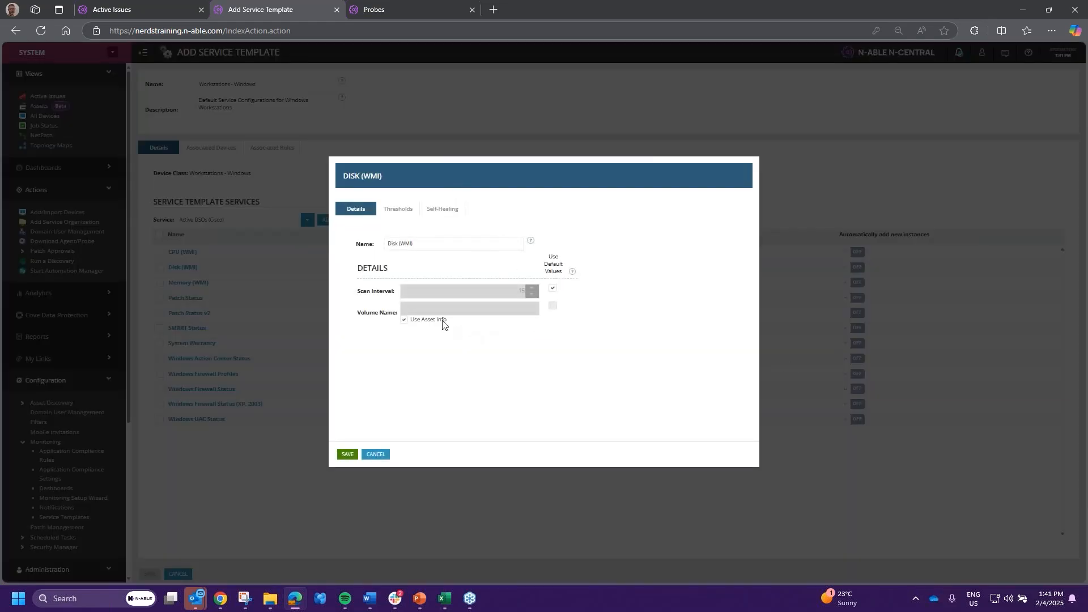
mouse_move(414, 322)
mouse_down()
mouse_move(468, 323)
mouse_move(412, 326)
mouse_up()
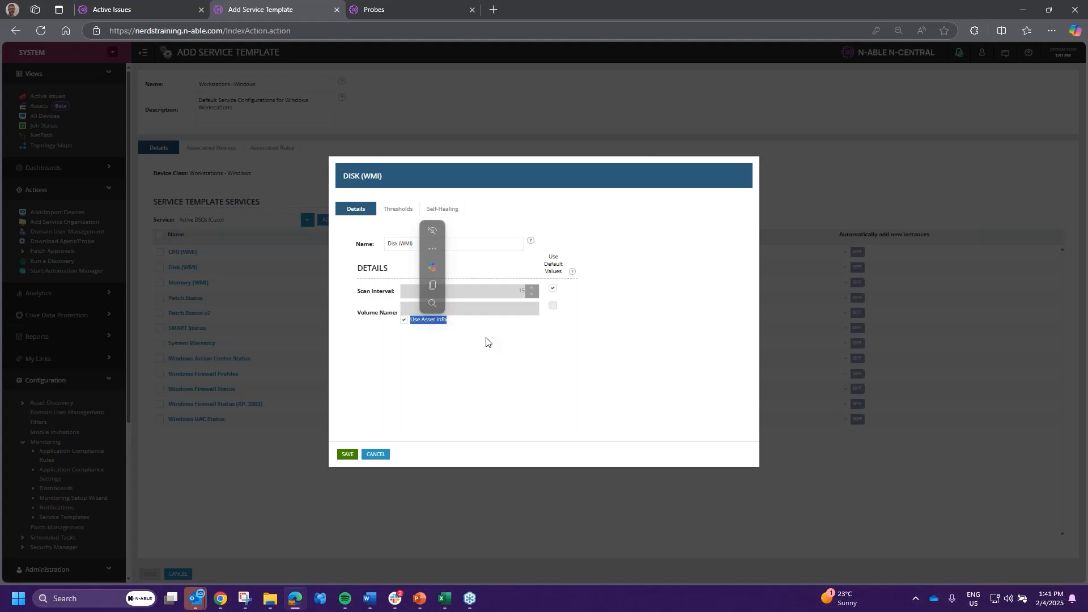
click(375, 454)
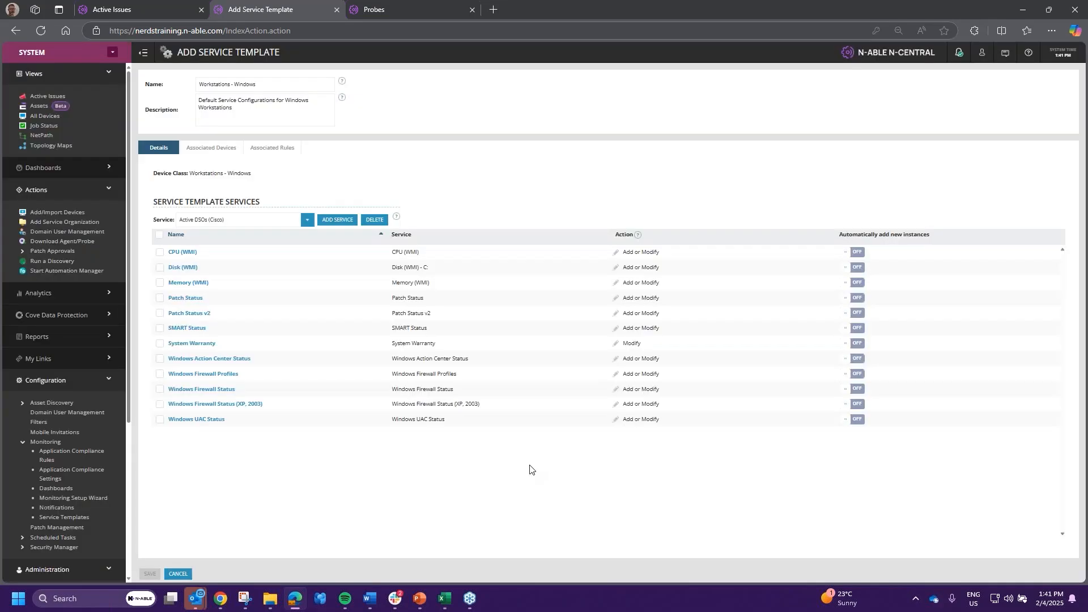
click(182, 267)
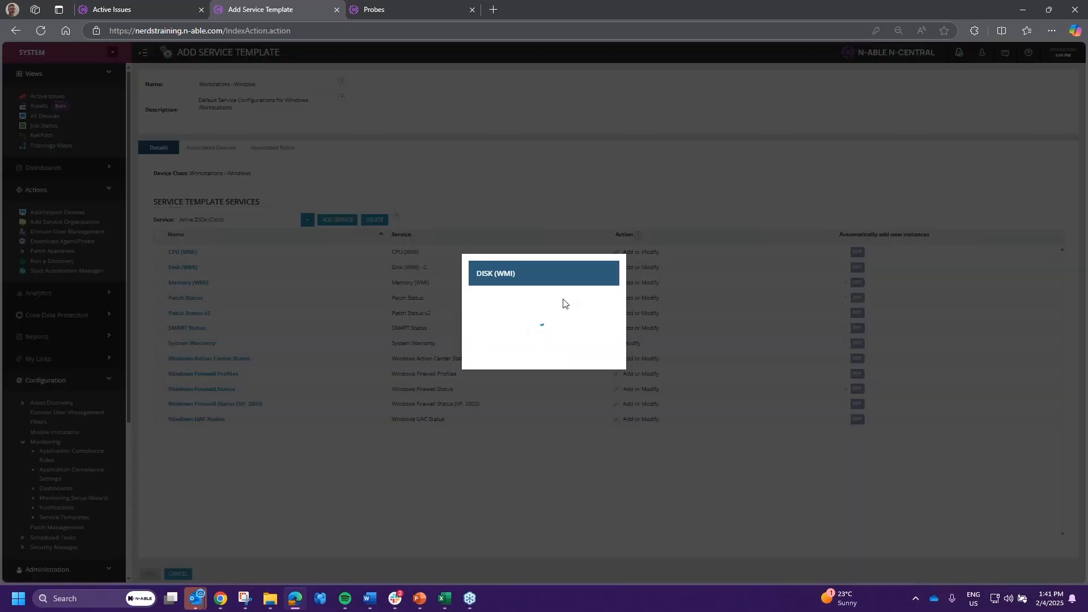
click(404, 320)
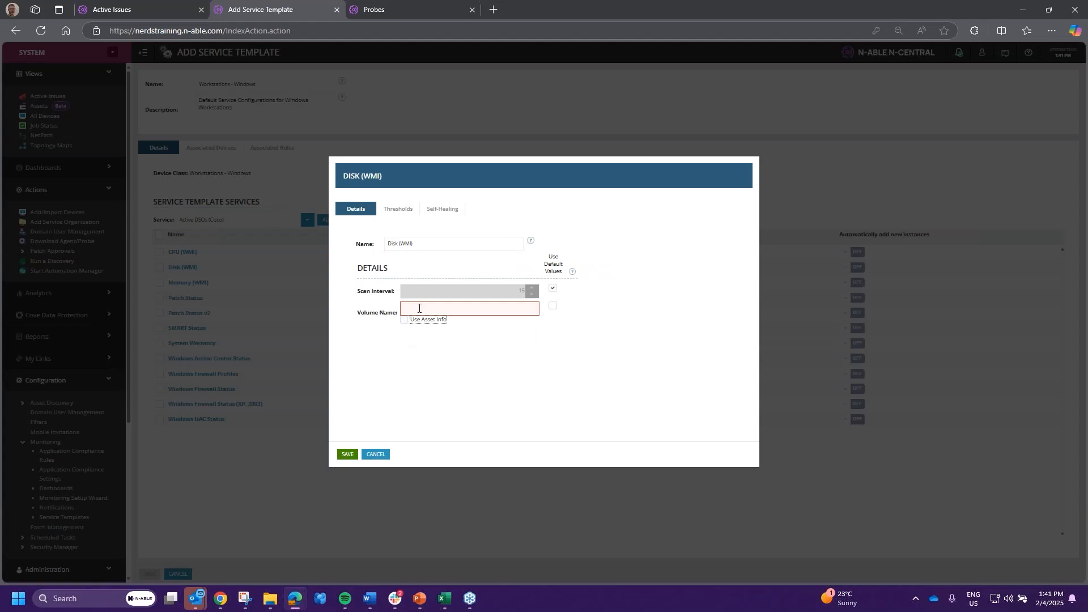
click(418, 308)
text(C)
click(493, 306)
text(\)
click(347, 453)
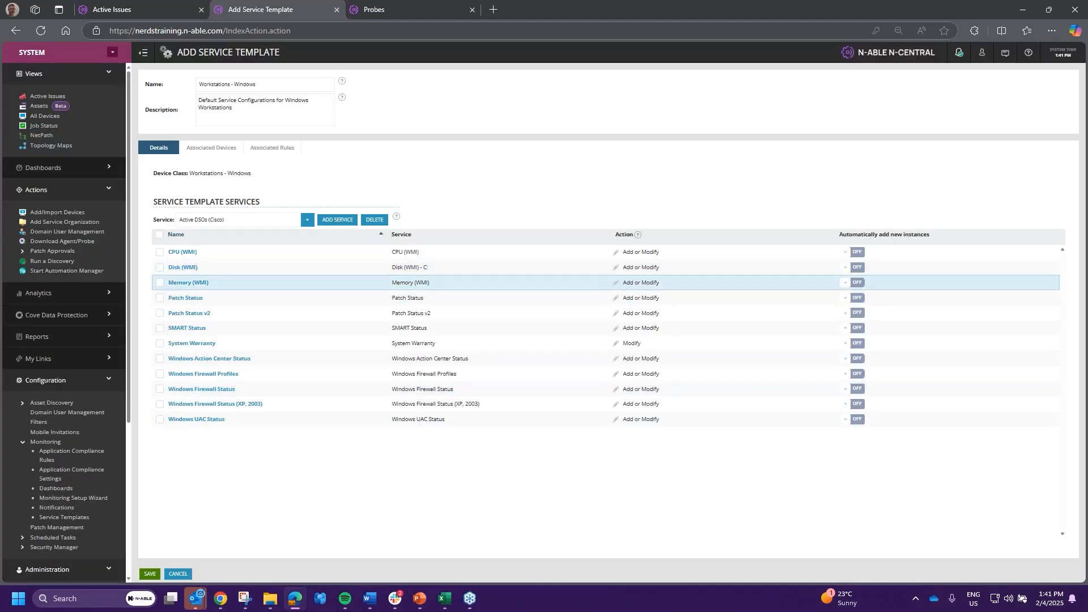
- Delete the old Patch Status service and confirm, then open Patch Status v2
drag(415, 268, 411, 267)
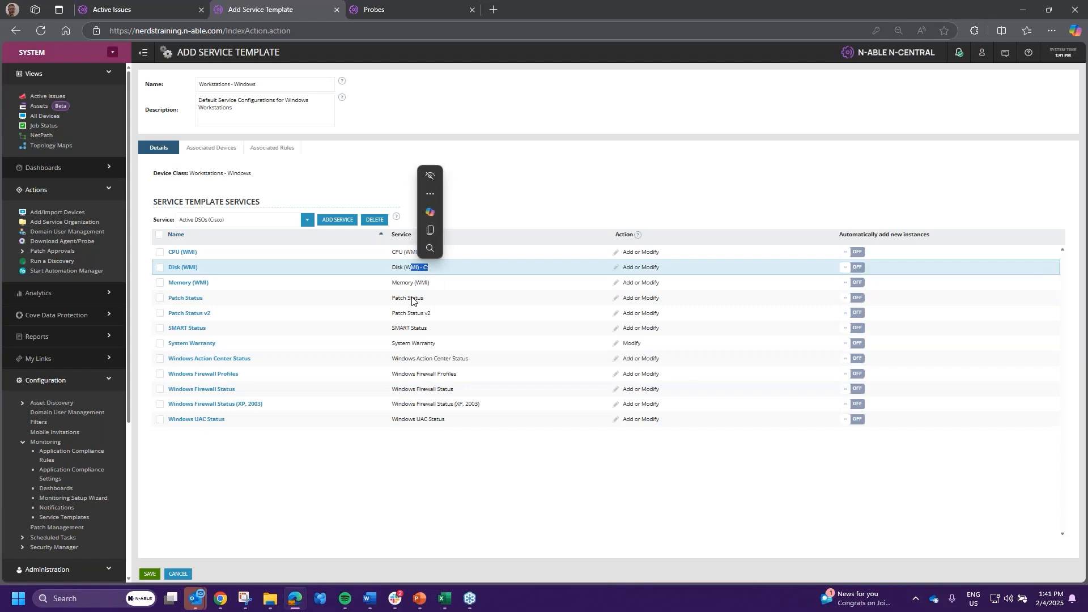
click(160, 298)
click(374, 219)
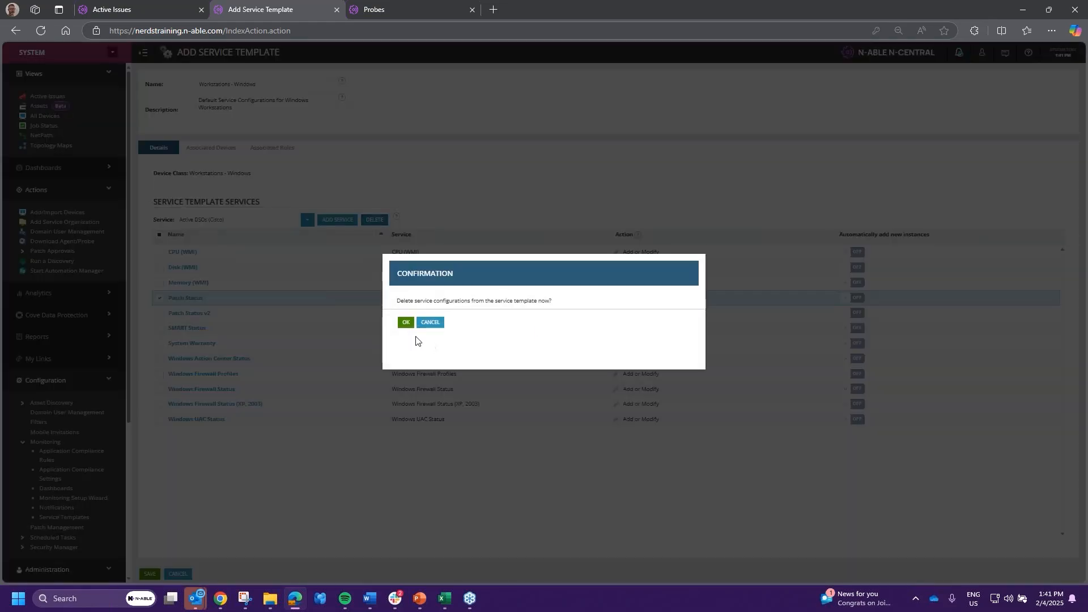
click(406, 322)
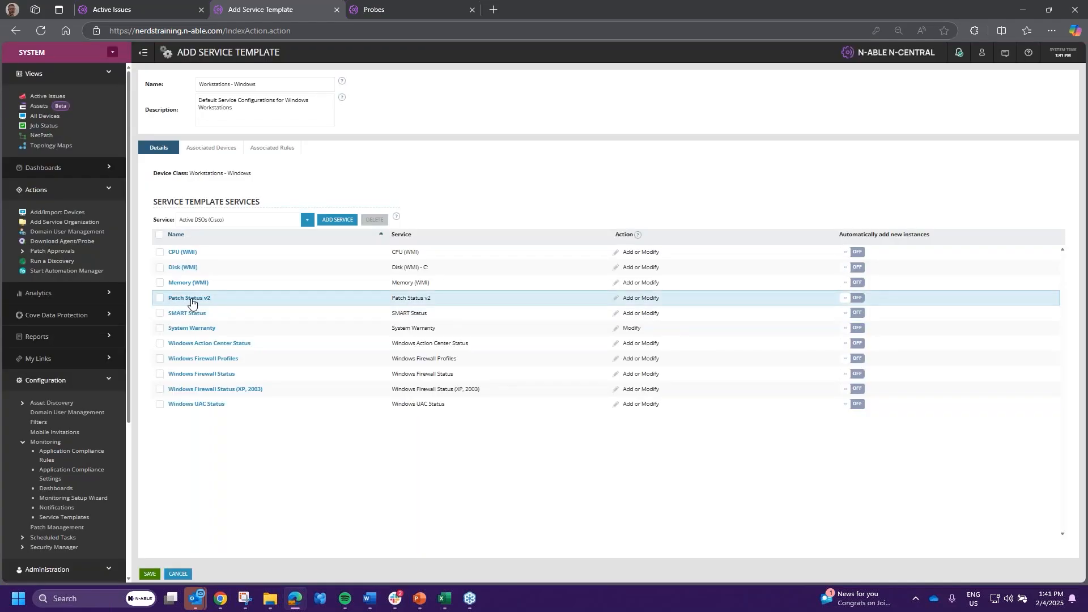
click(192, 300)
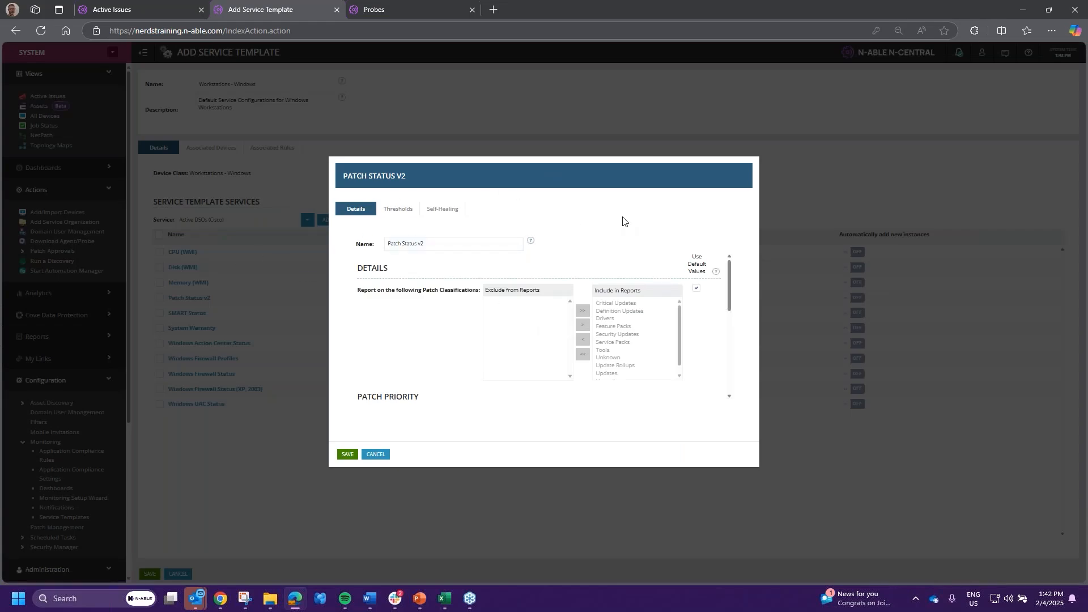
- Scroll through Patch Status v2's threshold sections, including low-priority patch age, then cancel
scroll(562, 275, down, 5)
scroll(704, 357, up, 5)
click(400, 210)
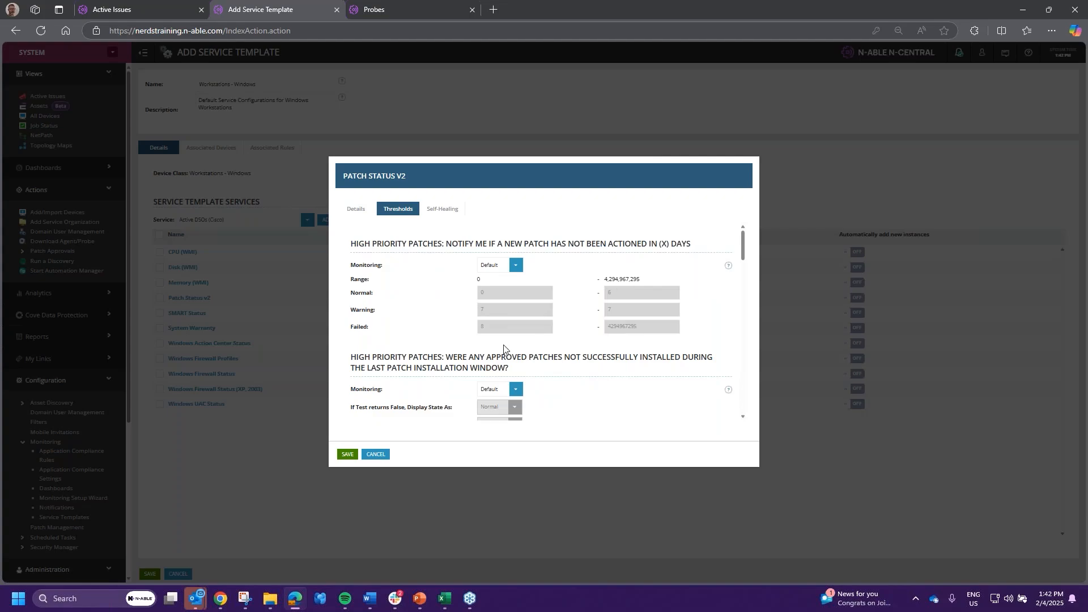
scroll(570, 311, down, 3)
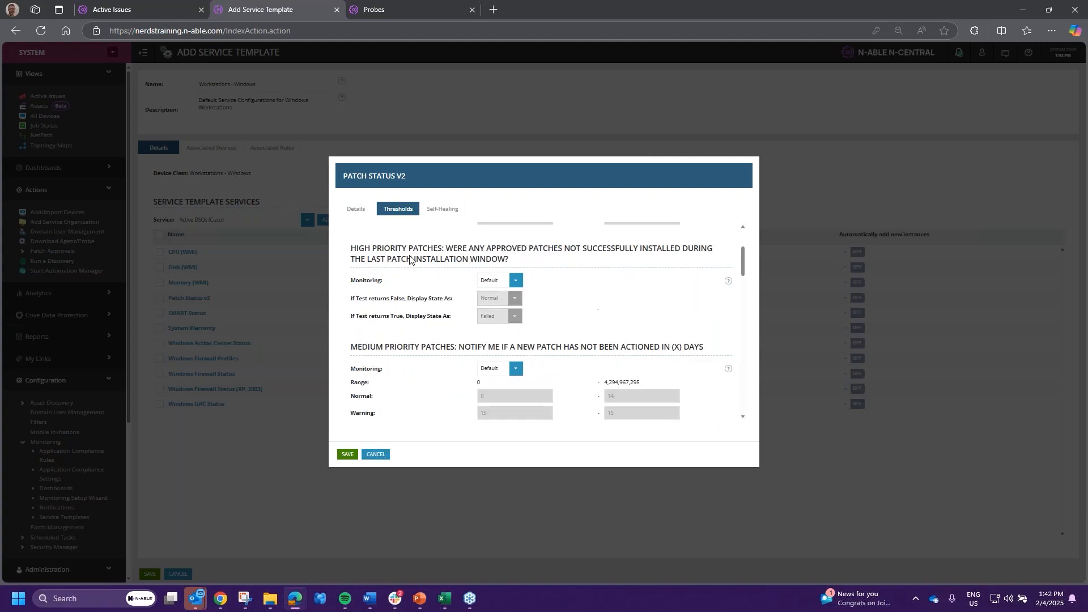
scroll(419, 269, down, 10)
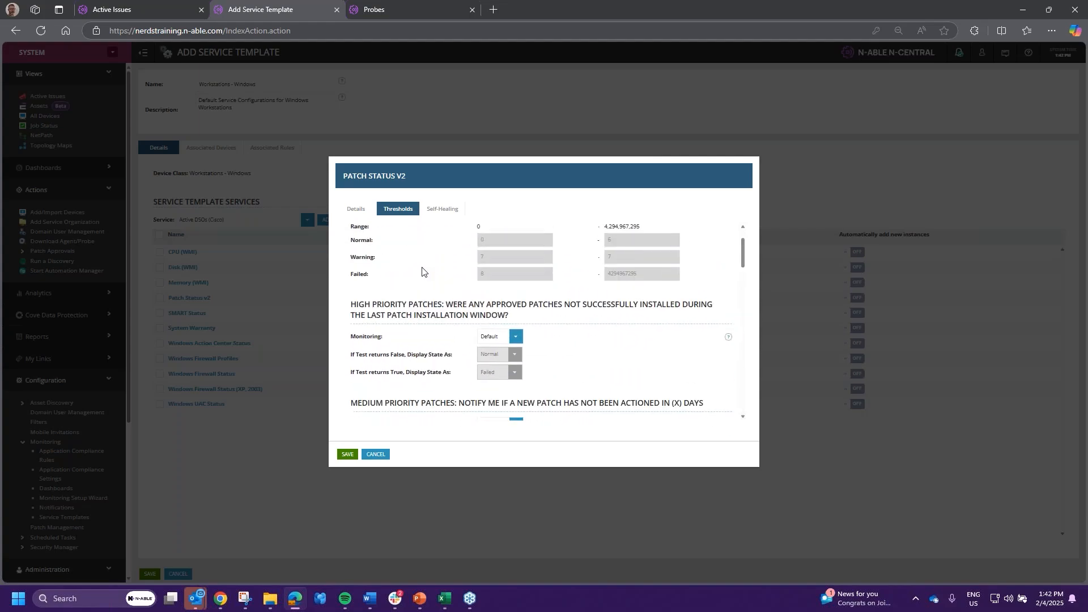
scroll(424, 272, down, 3)
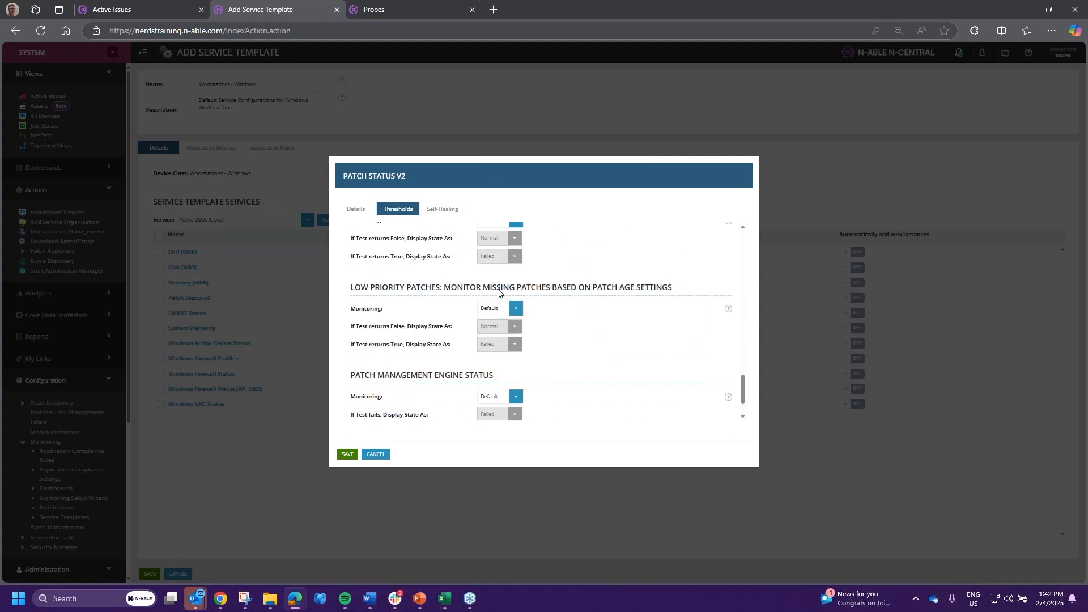
scroll(498, 290, down, 2)
drag(584, 235, 695, 242)
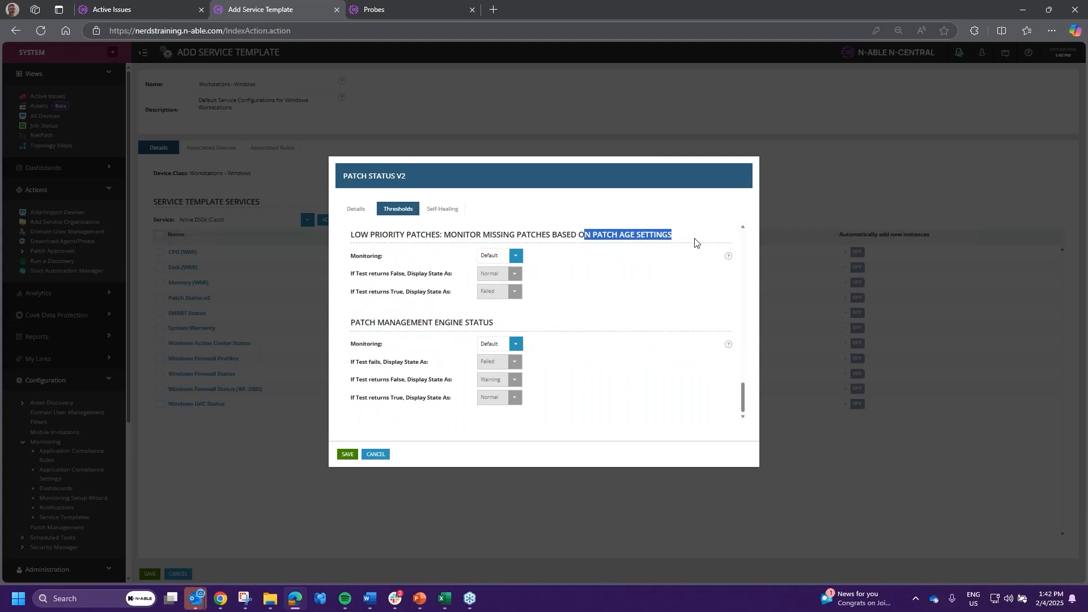
scroll(607, 347, up, 10)
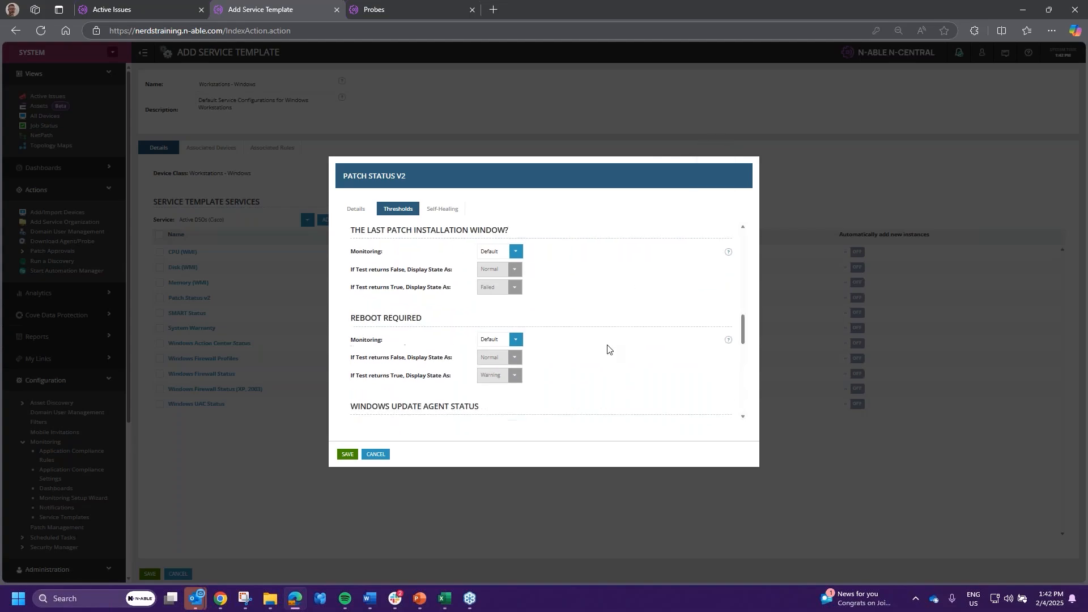
scroll(578, 351, down, 8)
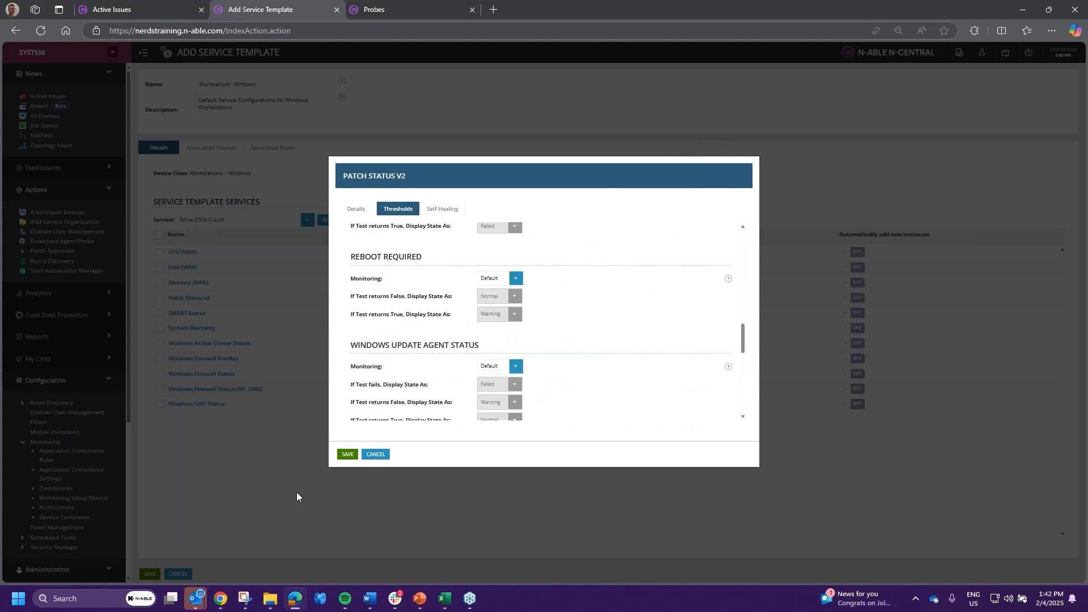
click(376, 455)
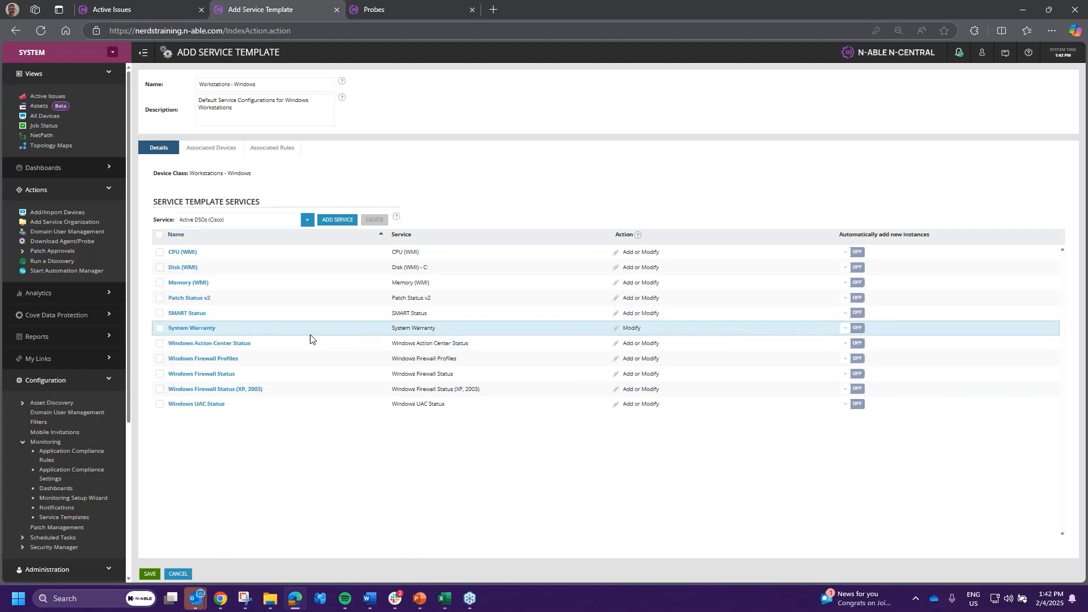
- Set System Warranty threshold monitoring to Off and save the service
click(205, 329)
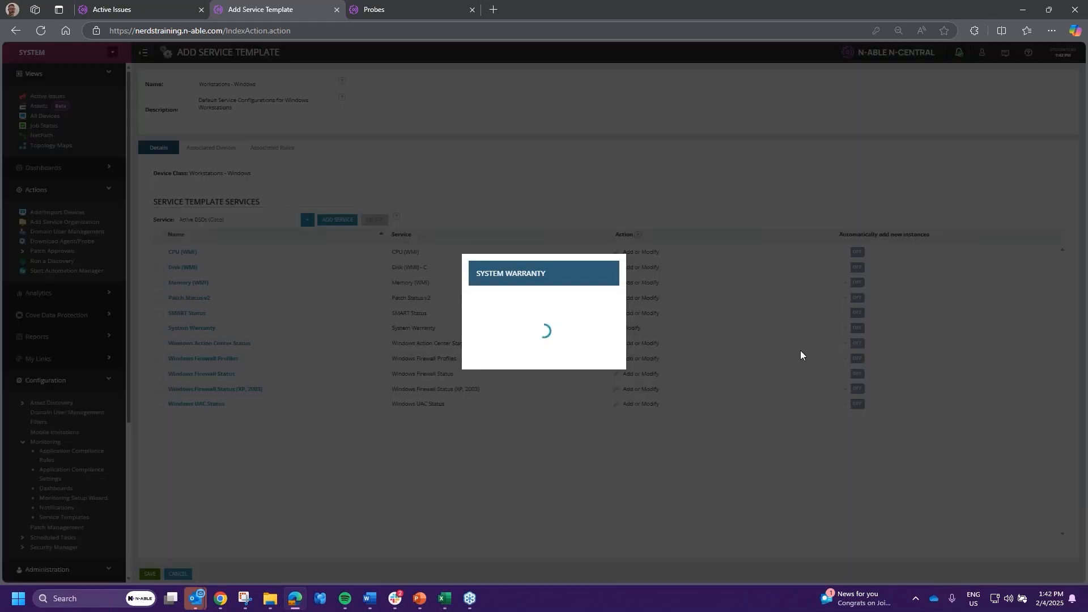
click(398, 209)
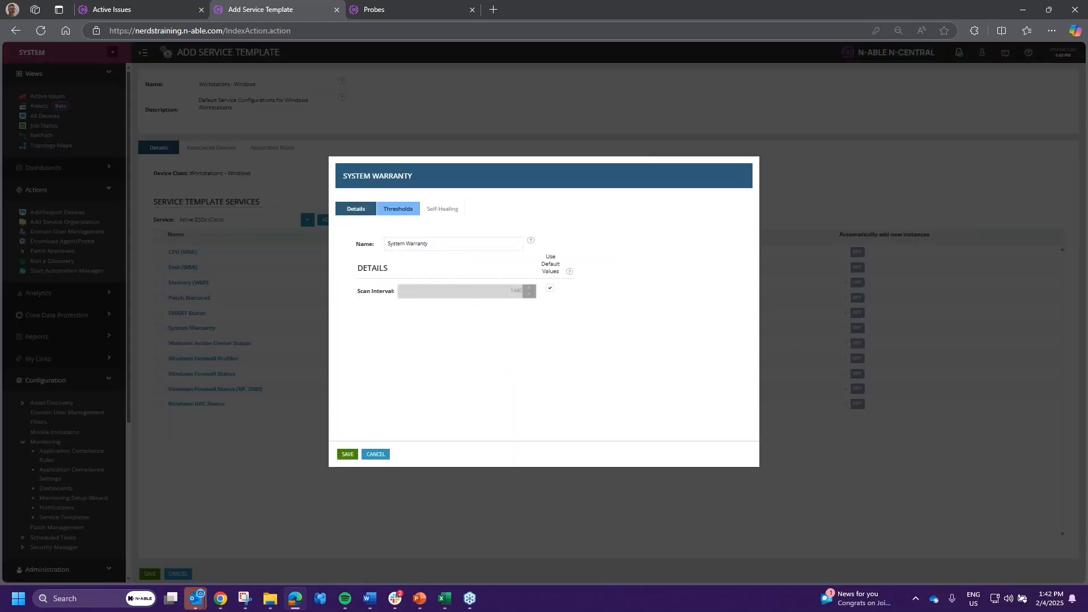
click(423, 265)
click(393, 329)
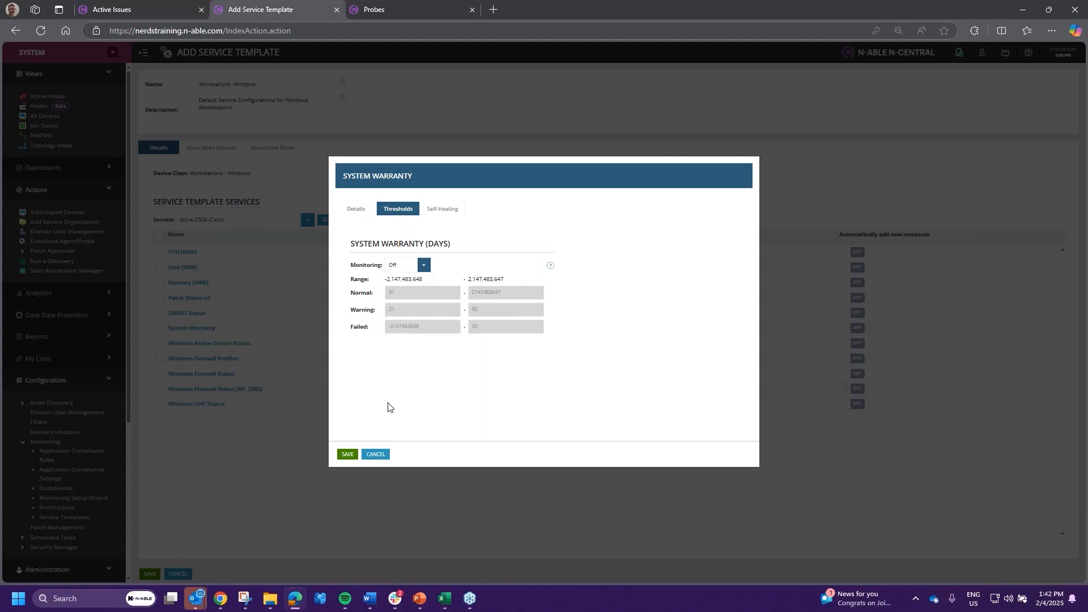
click(348, 455)
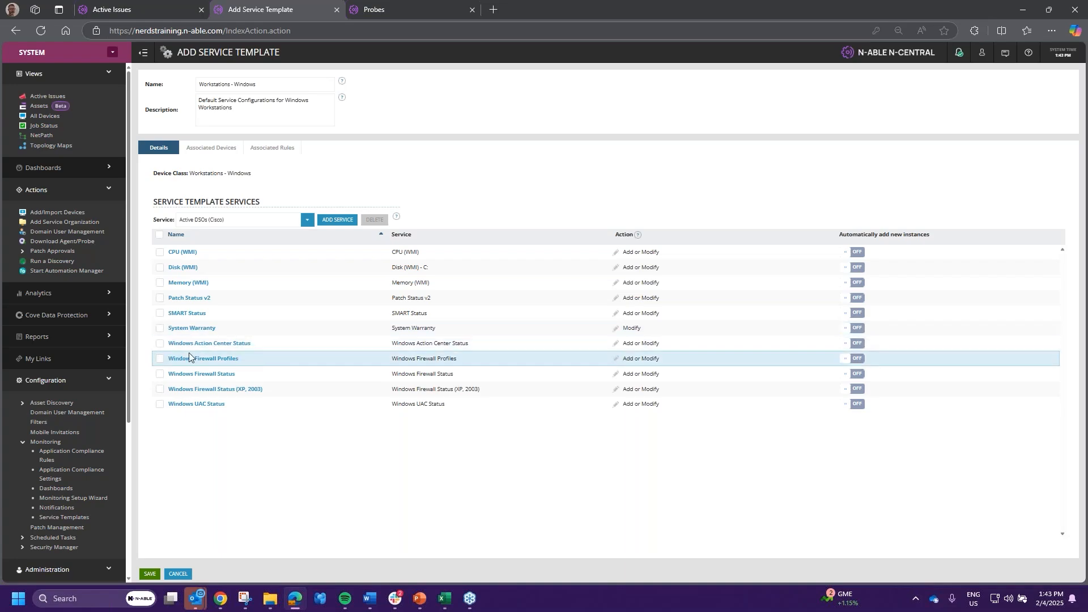
- Delete Windows Firewall Status, Windows Firewall Status (XP, 2003) and the other firewall service, and confirm
click(160, 389)
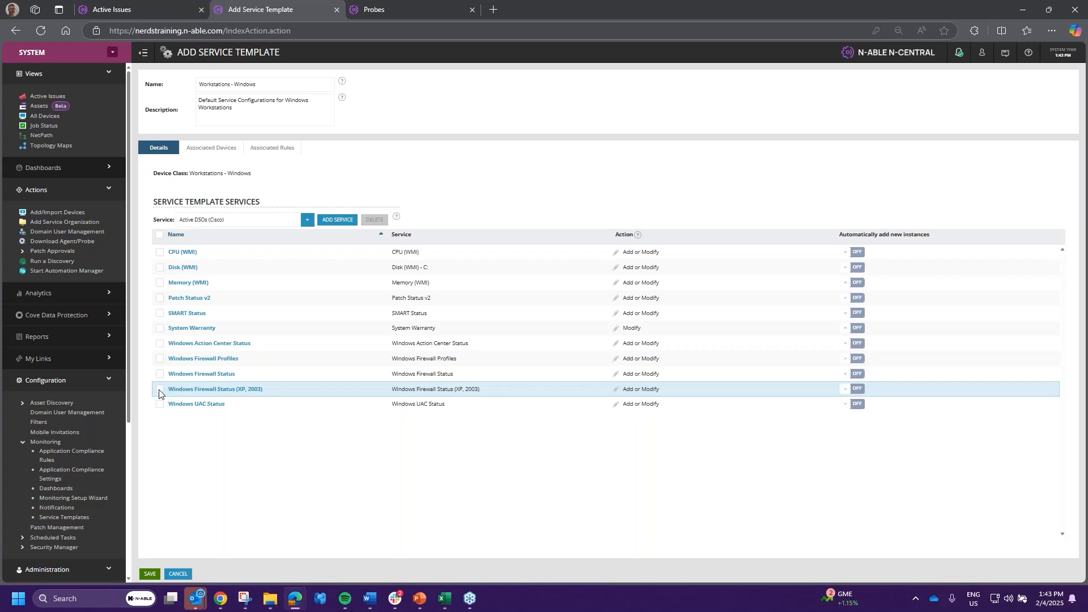
click(159, 375)
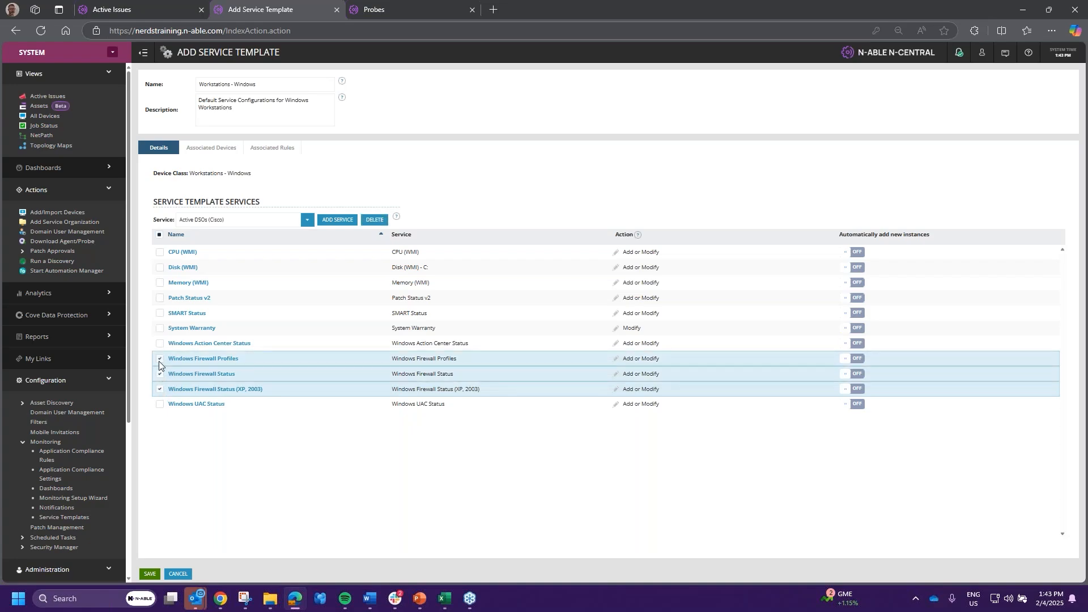
click(374, 220)
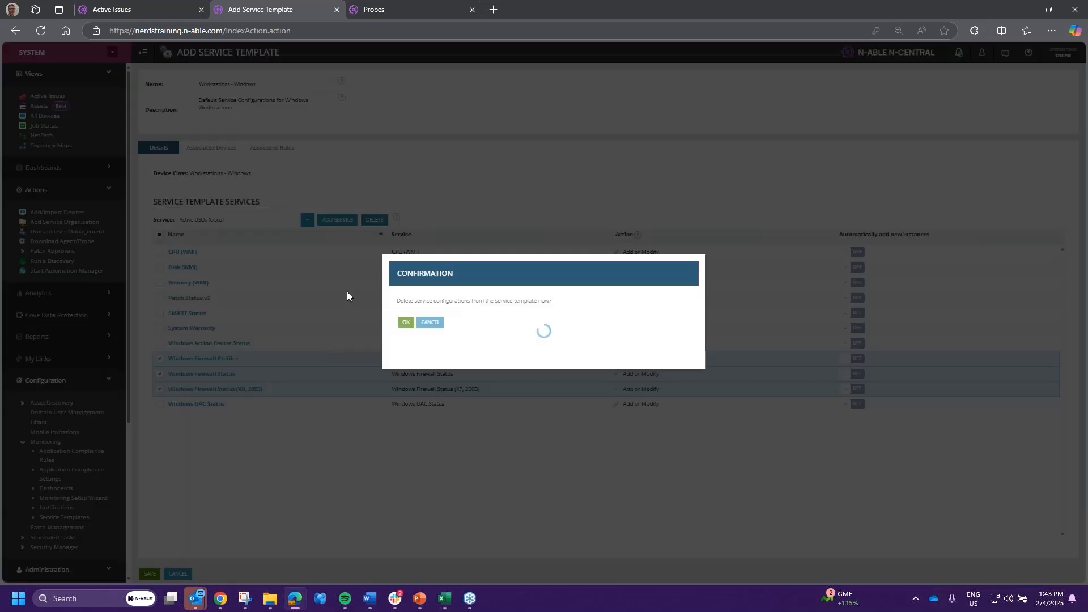
click(404, 322)
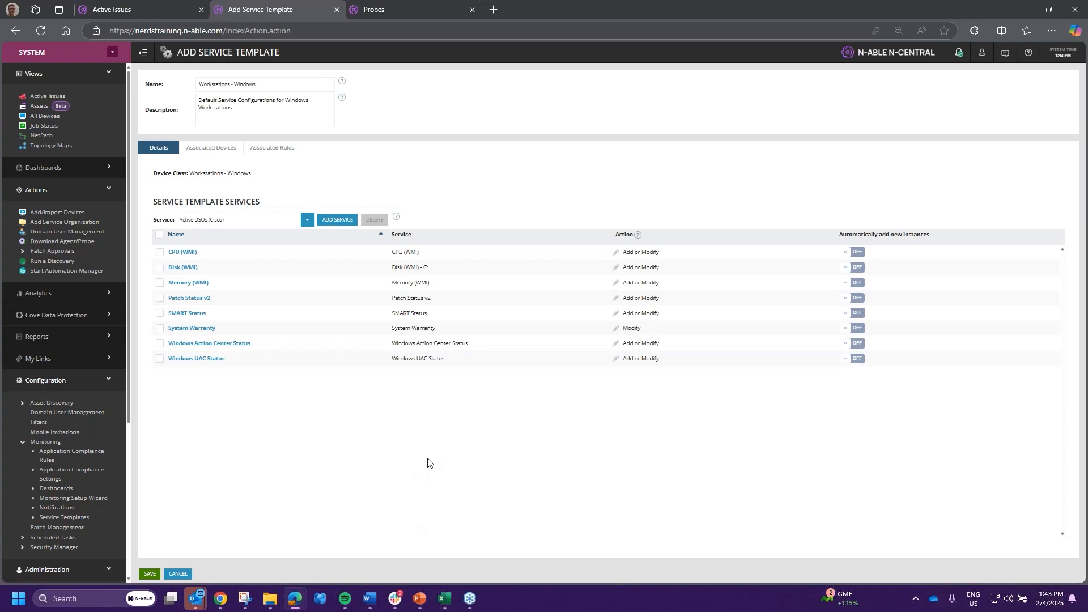
- Go to me.n-able.com in a new browser tab
click(493, 9)
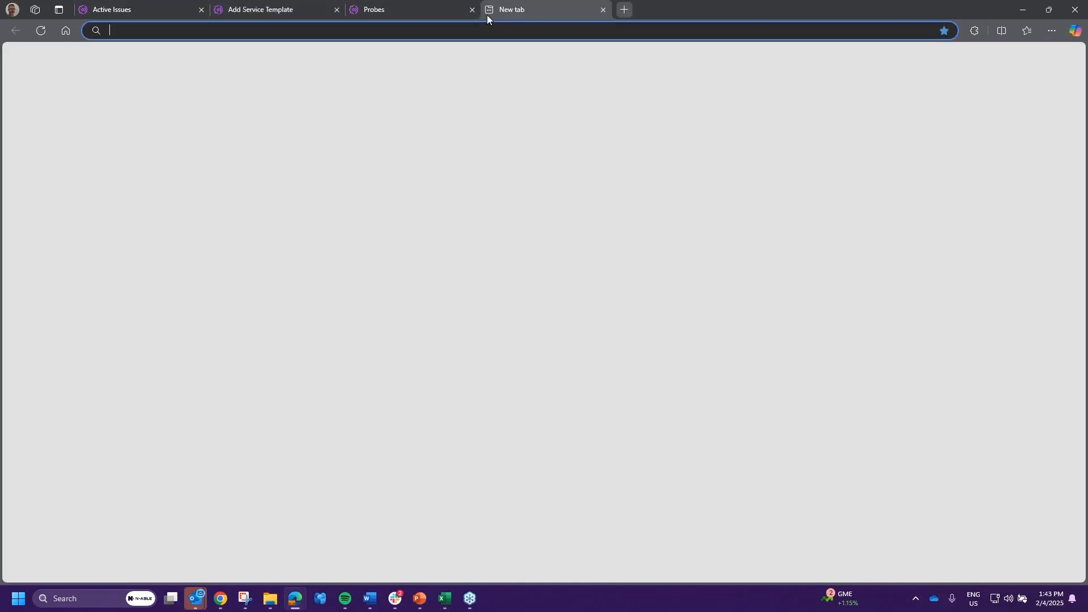
click(444, 26)
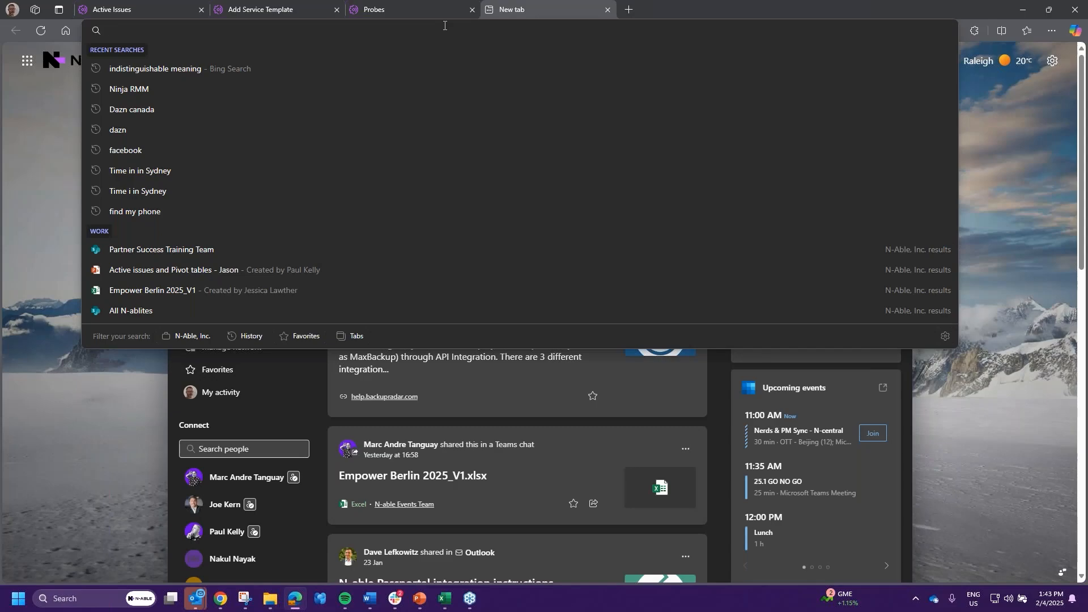
text(me.n-able.com)
key(Return)
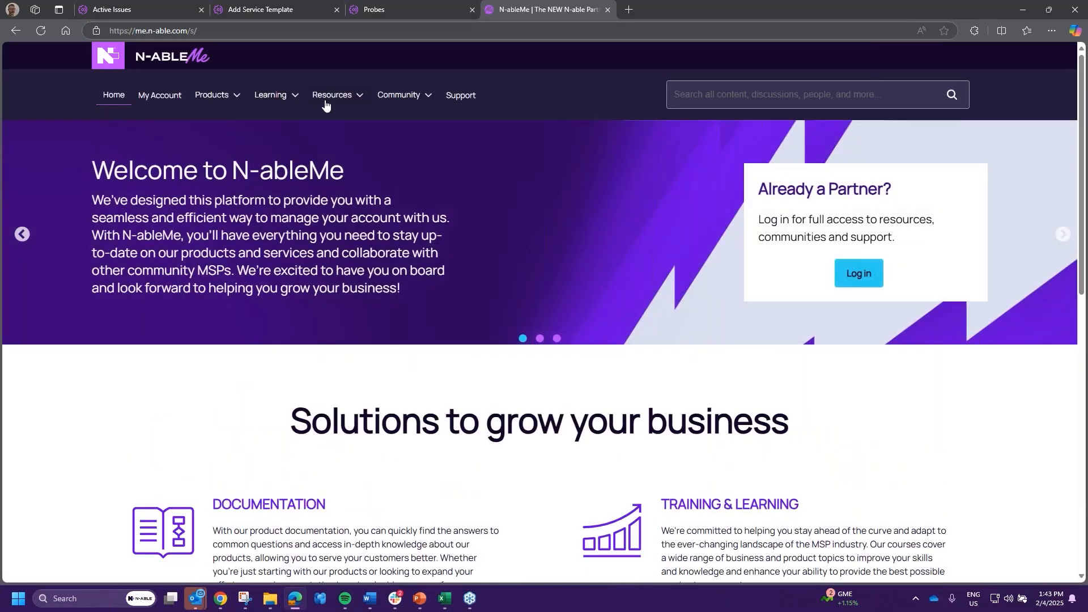
- Open the Automation Cookbook from the Resources menu
click(291, 101)
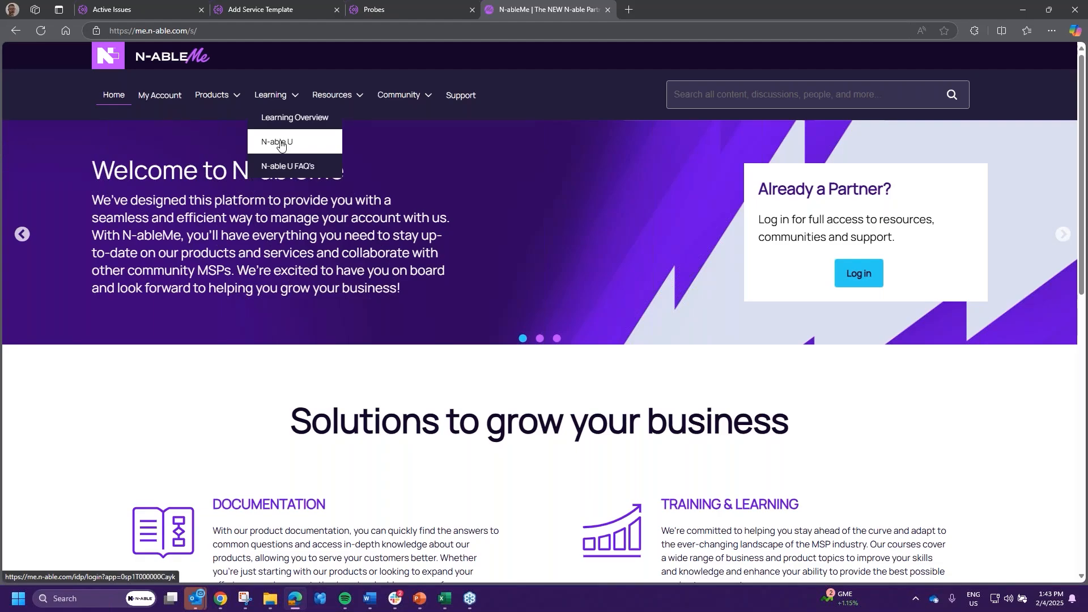
click(354, 101)
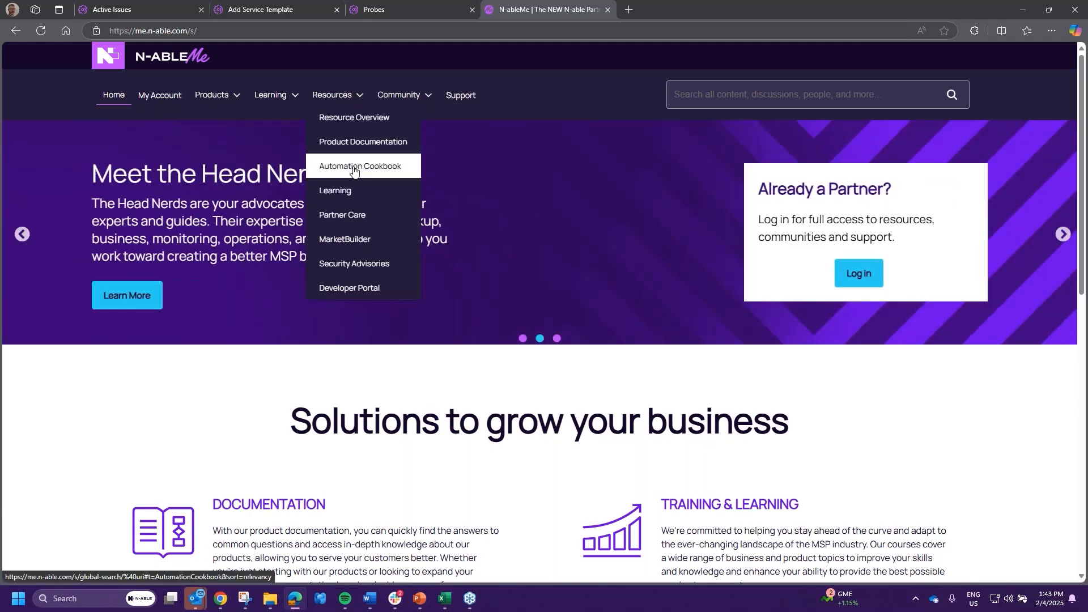
click(357, 166)
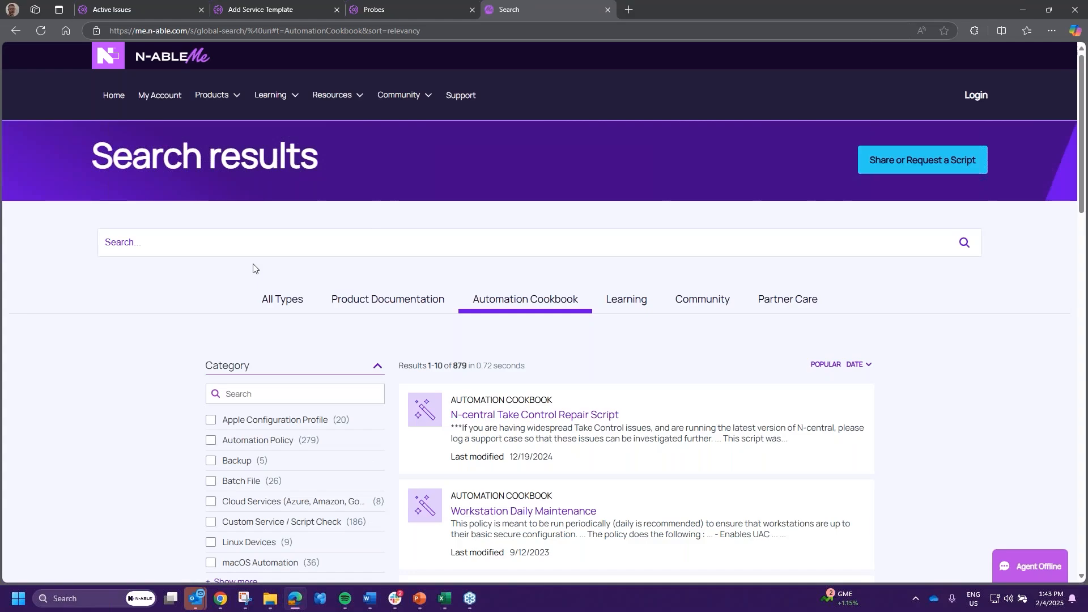
- Search the Cookbook for 'Bitlocker' and scan the results
click(263, 248)
text(Bi)
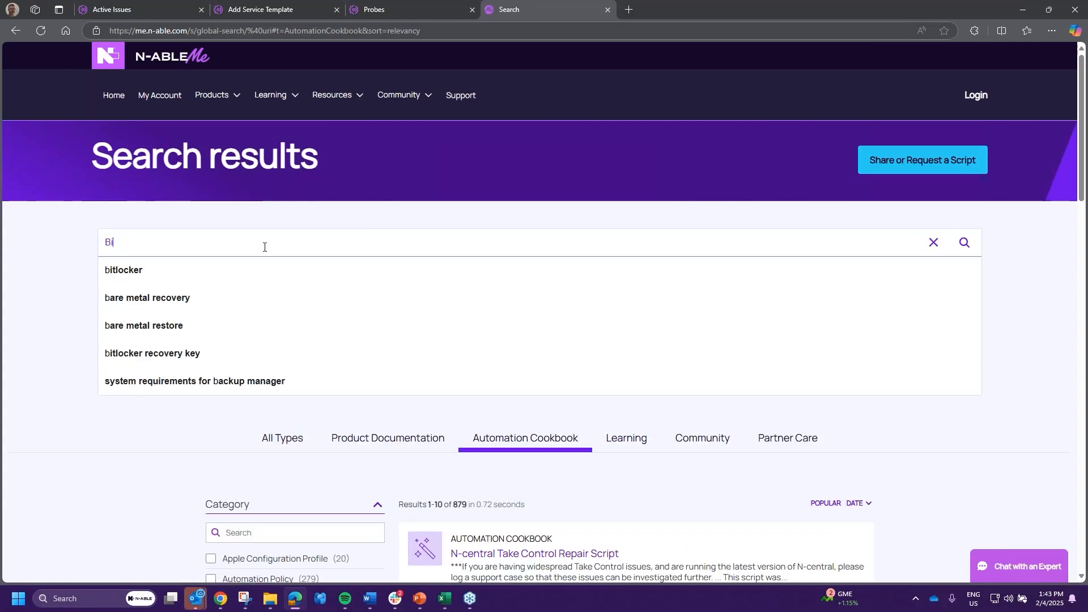
text(tlocker)
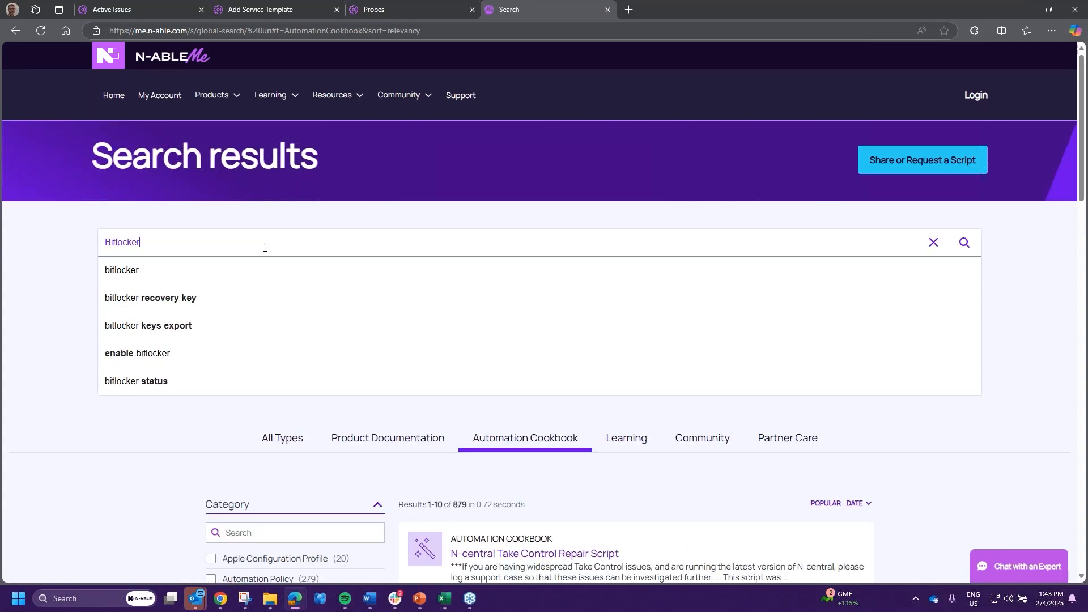
key(Return)
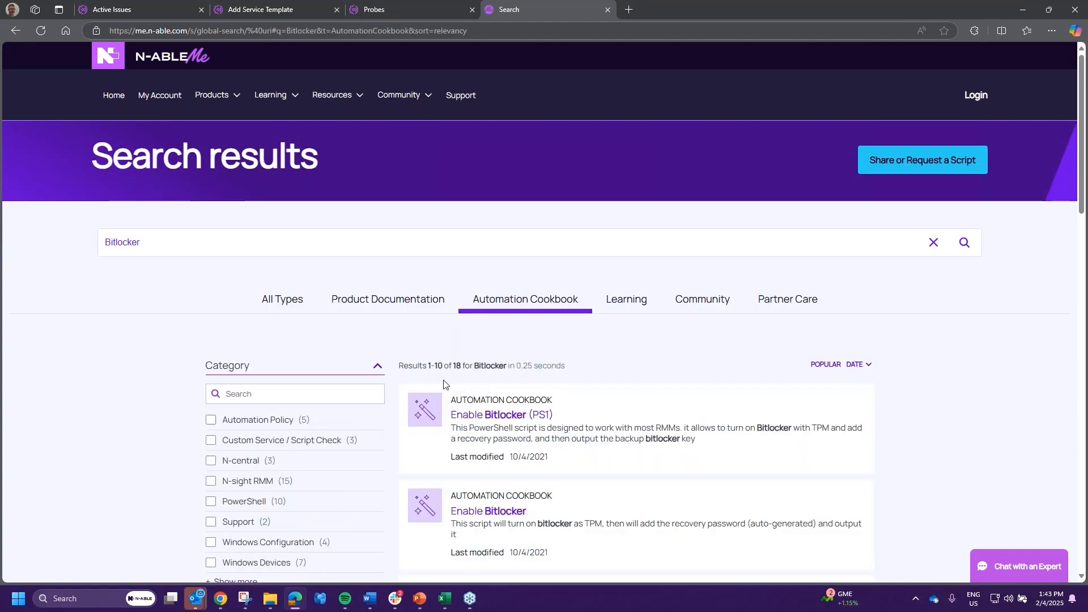
scroll(604, 423, down, 5)
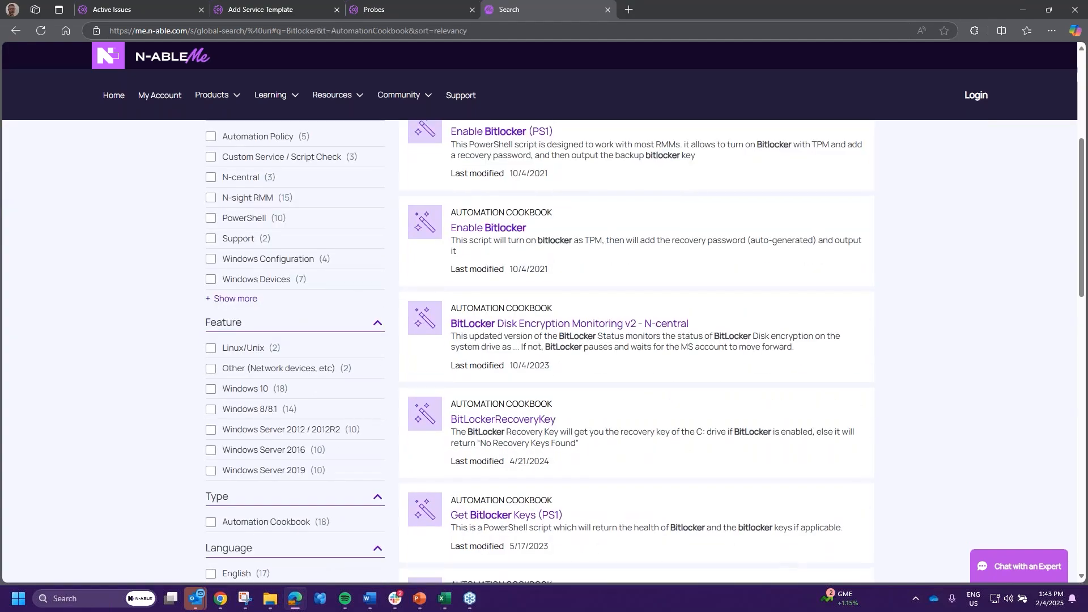
scroll(287, 204, up, 5)
- Clear the search and expand the full Category filter list, including all Windows categories
click(199, 240)
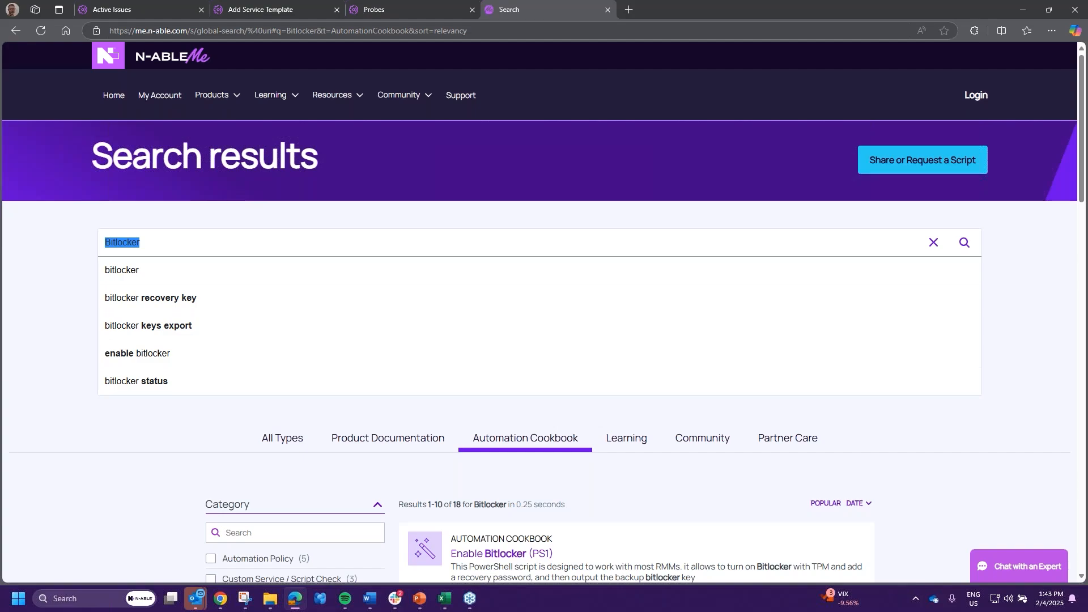
key(BackSpace)
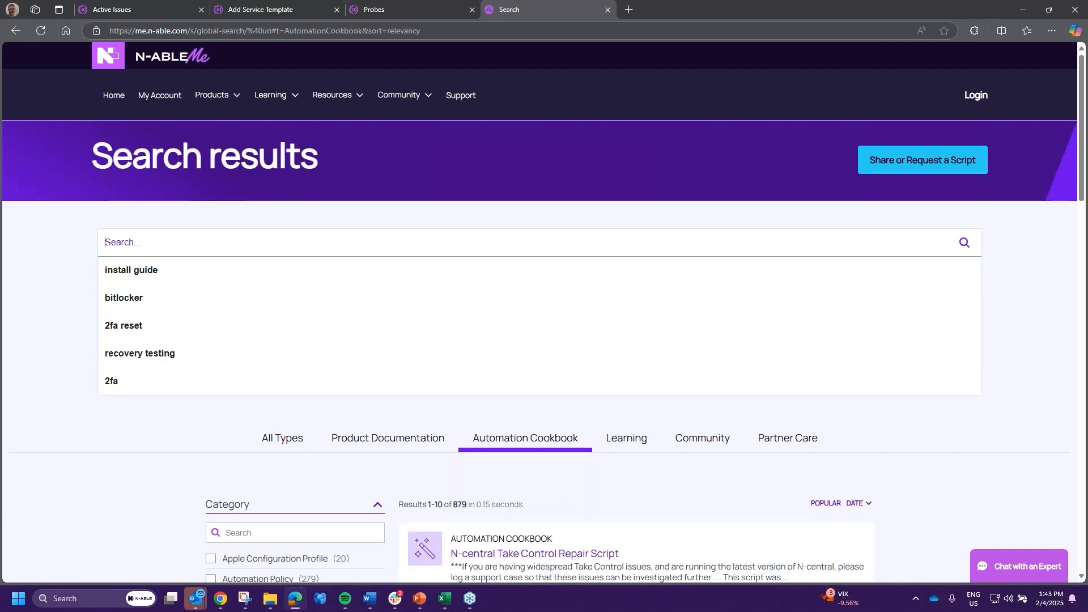
click(73, 424)
scroll(88, 425, down, 7)
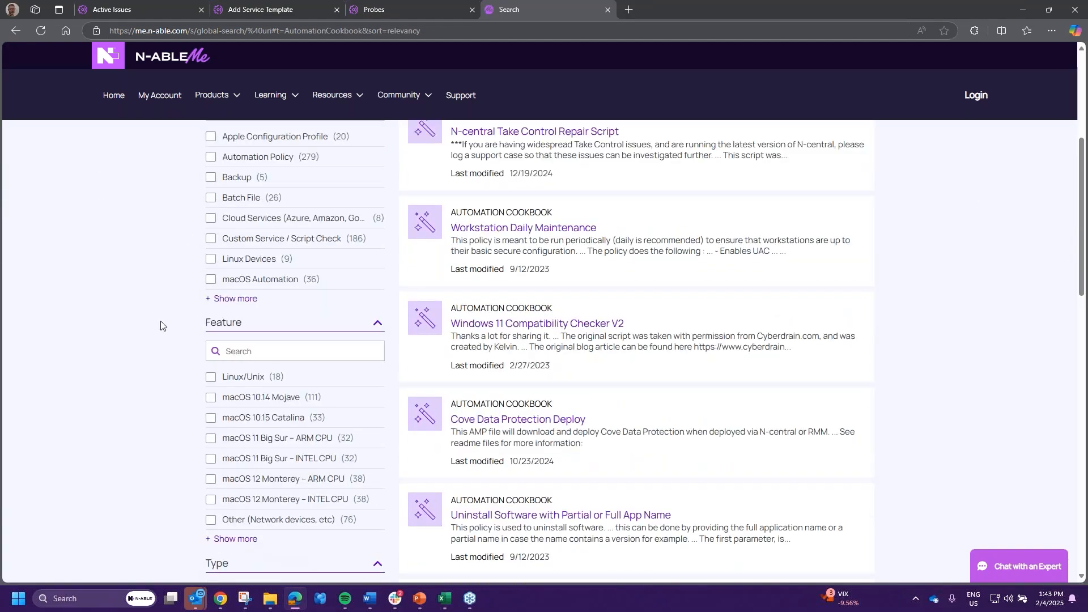
scroll(163, 316, down, 3)
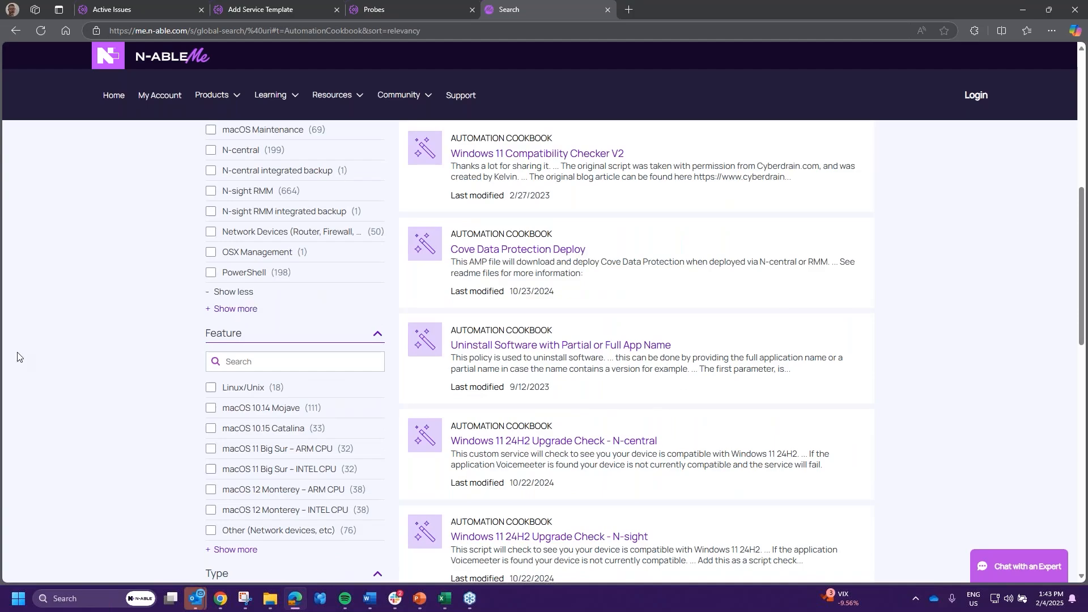
scroll(113, 374, down, 1)
click(233, 418)
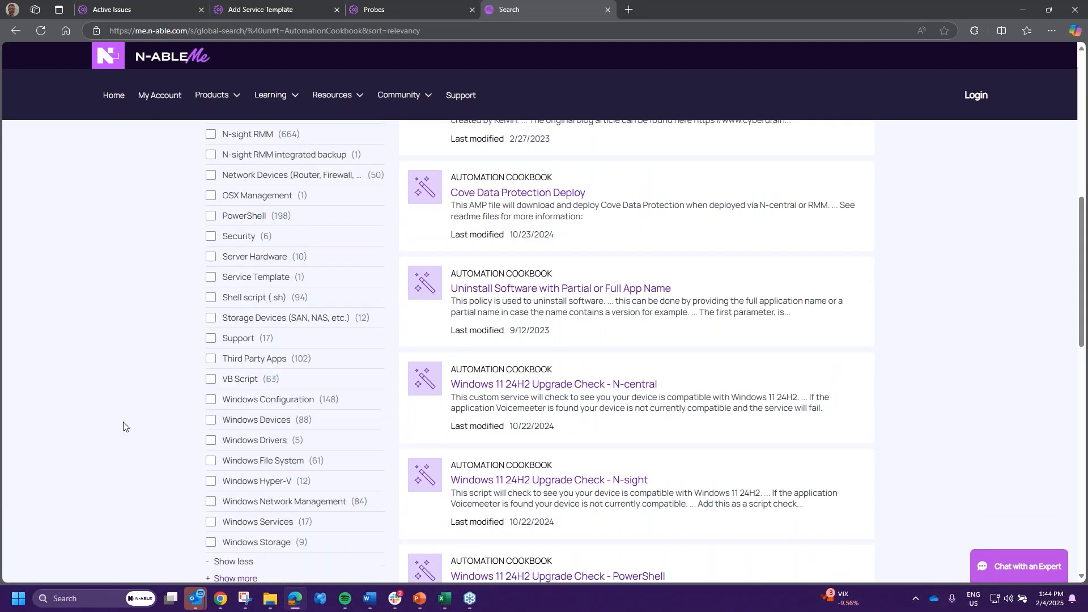
scroll(123, 426, down, 2)
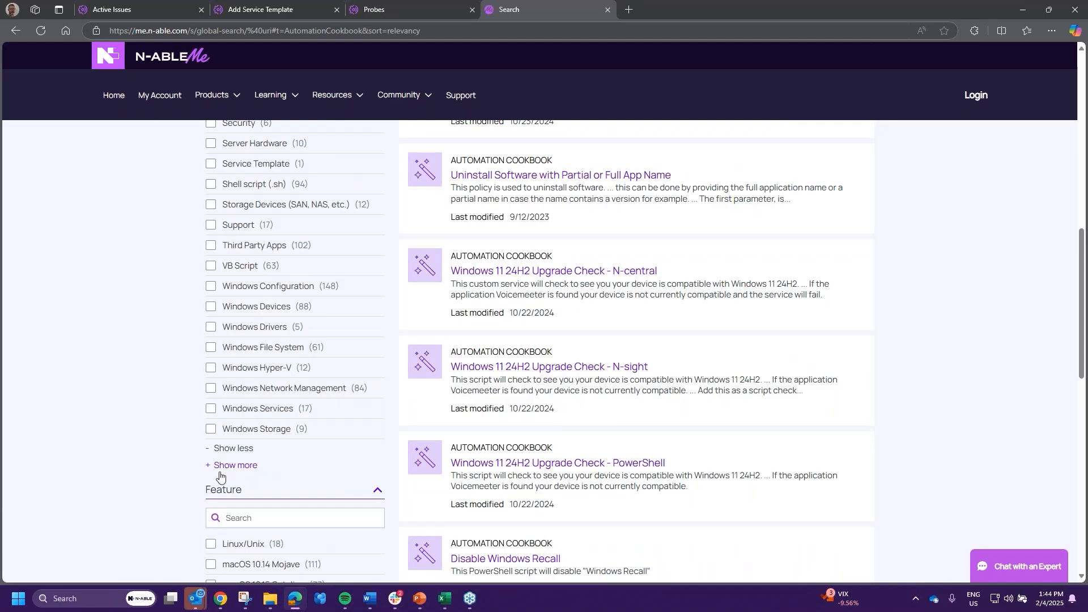
click(220, 467)
scroll(80, 419, down, 3)
scroll(93, 395, up, 10)
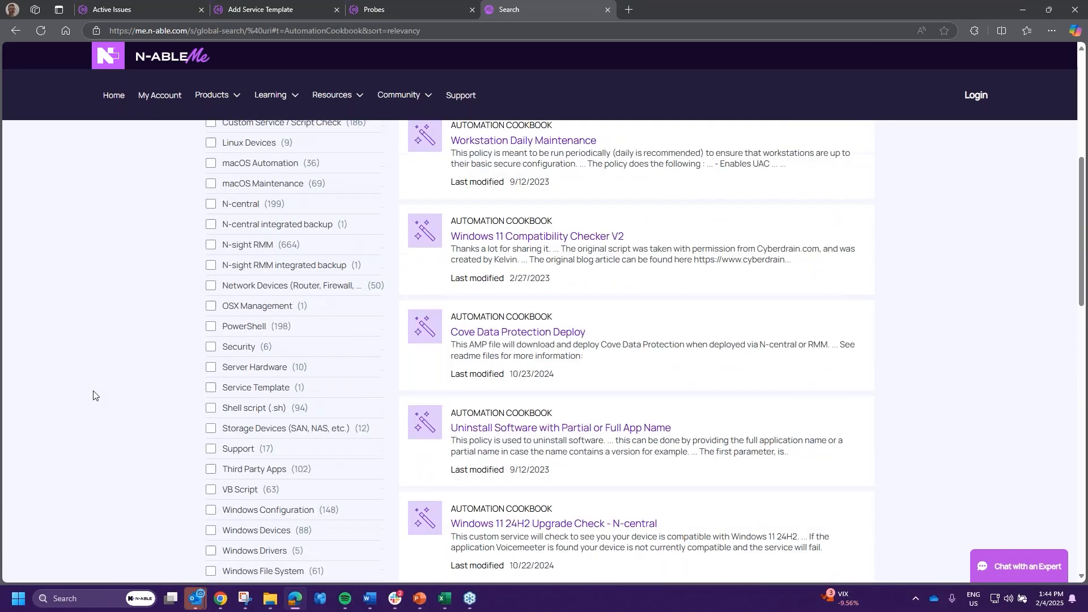
scroll(93, 395, up, 1)
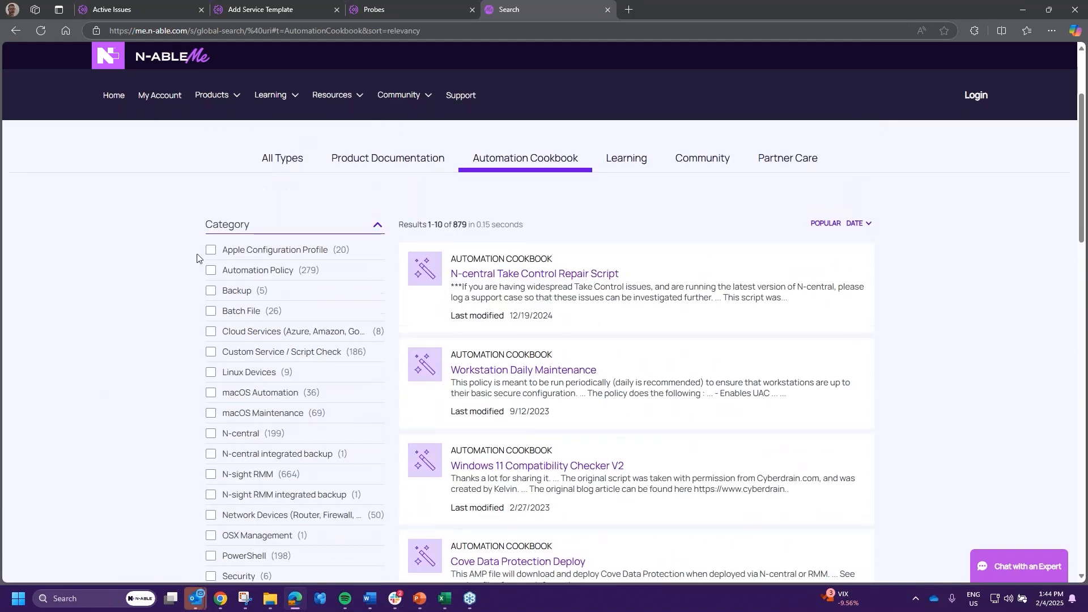
- Filter the Automation Cookbook results to N-central Custom Service / Script Check entries
click(213, 353)
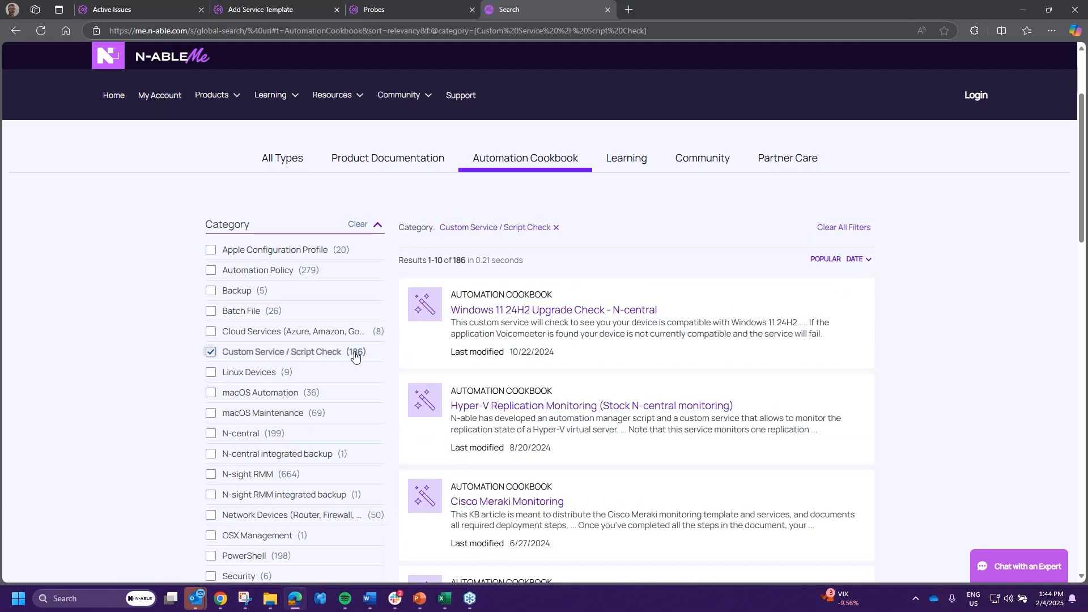
click(211, 435)
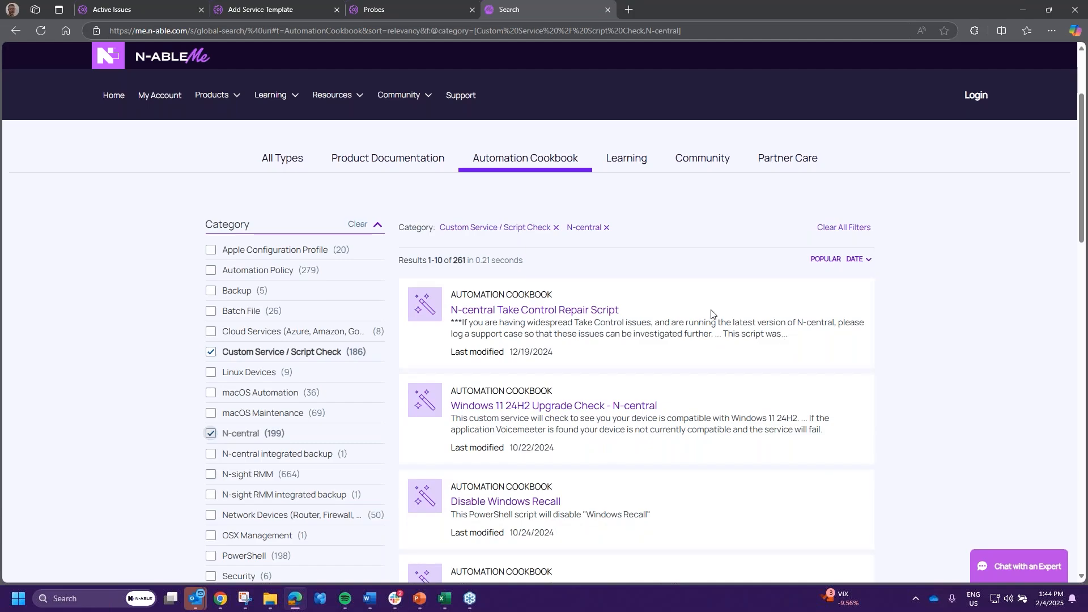
scroll(711, 313, down, 1)
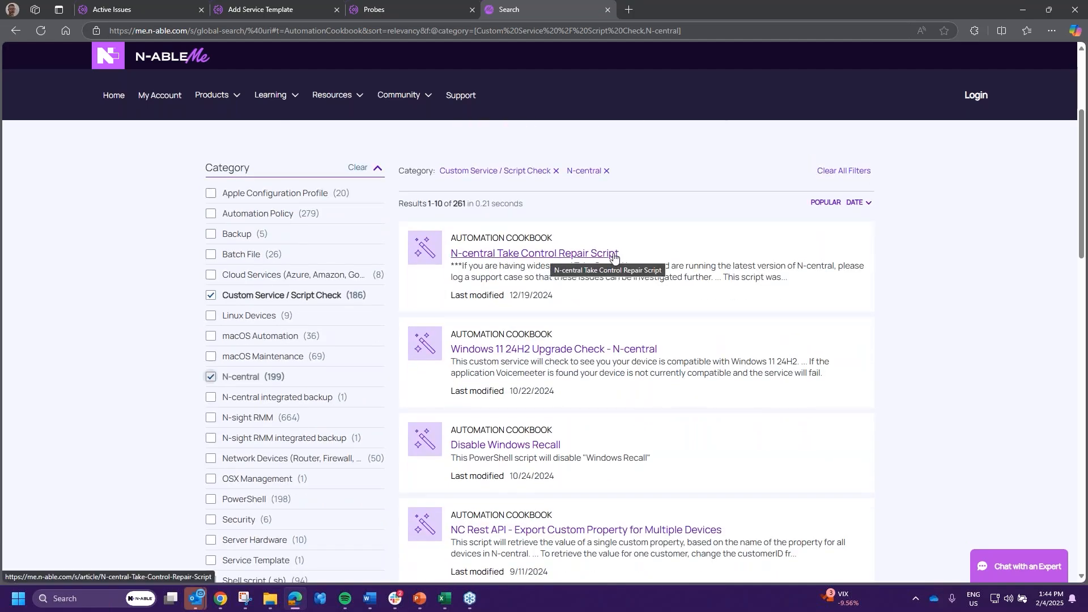
scroll(791, 364, down, 3)
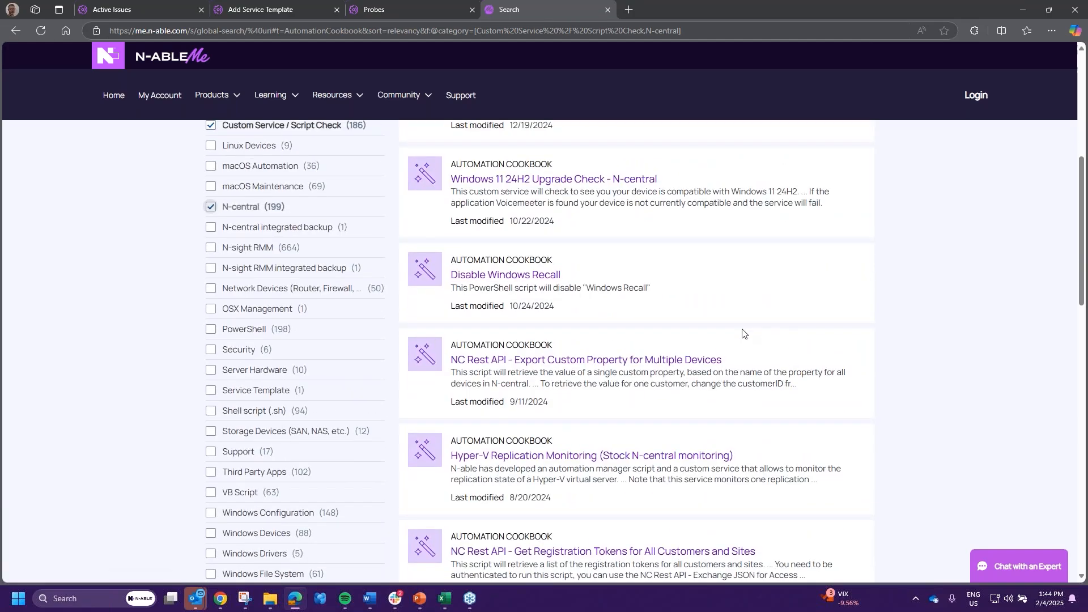
scroll(742, 333, down, 5)
scroll(656, 425, down, 2)
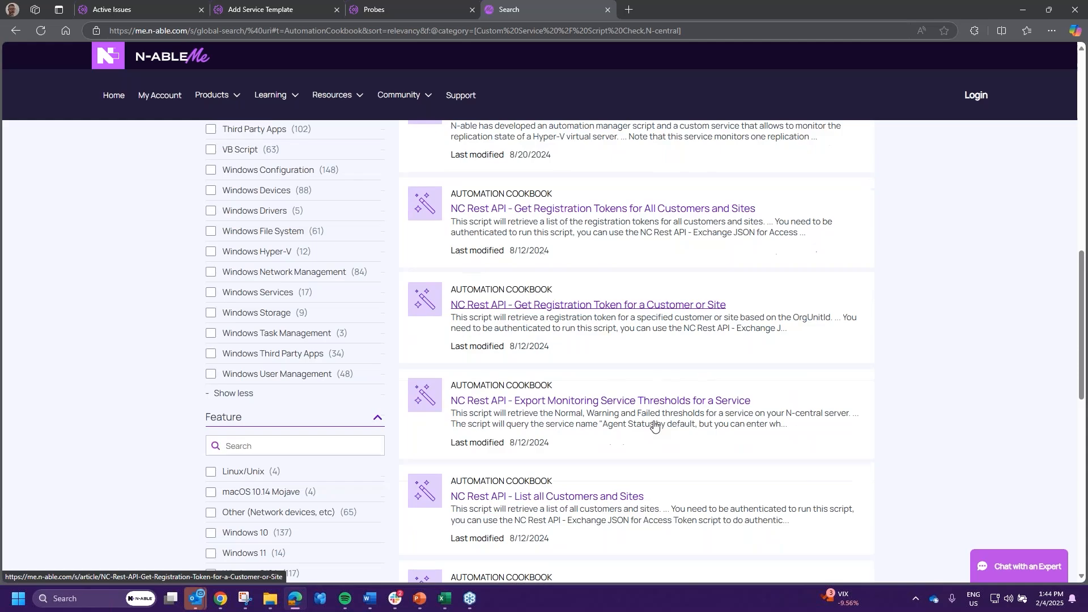
scroll(654, 426, down, 4)
- Show 25 results per page, then return to the N-central Probes list
click(516, 448)
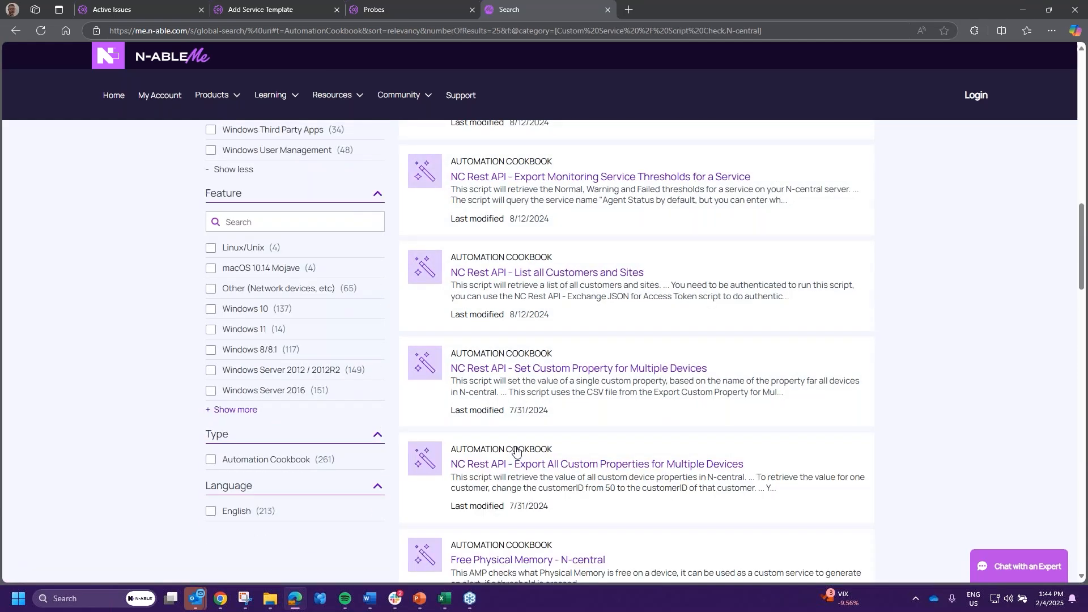
scroll(651, 409, down, 3)
scroll(153, 364, up, 8)
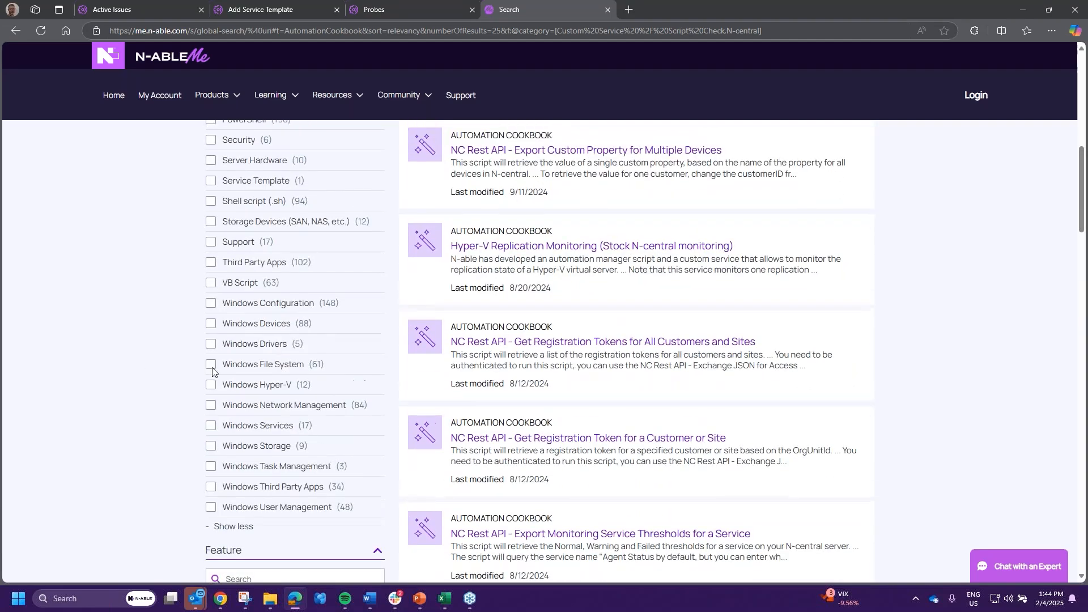
scroll(212, 369, up, 2)
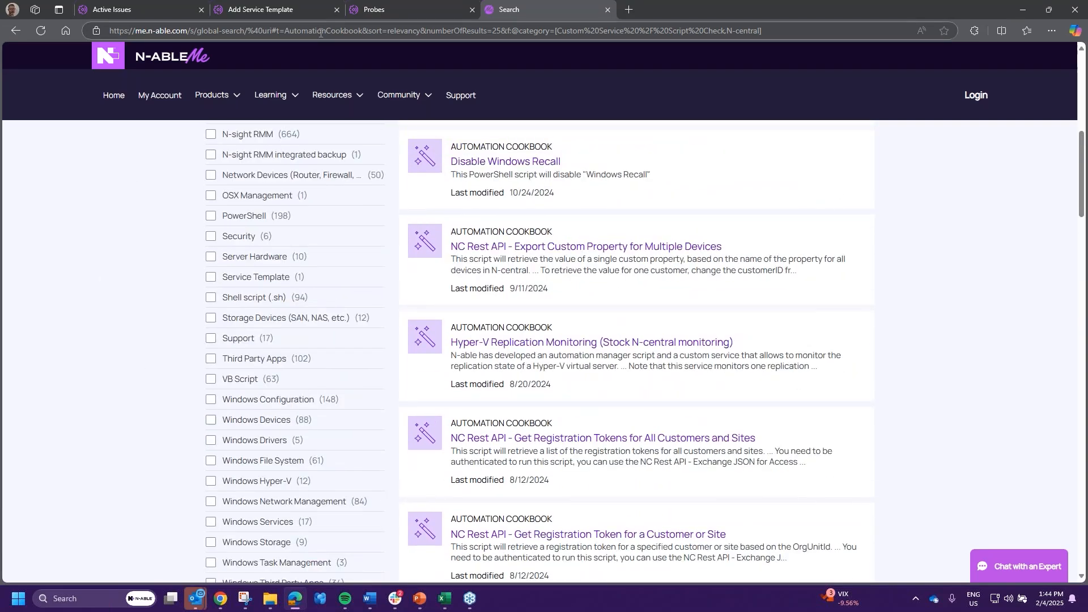
click(394, 5)
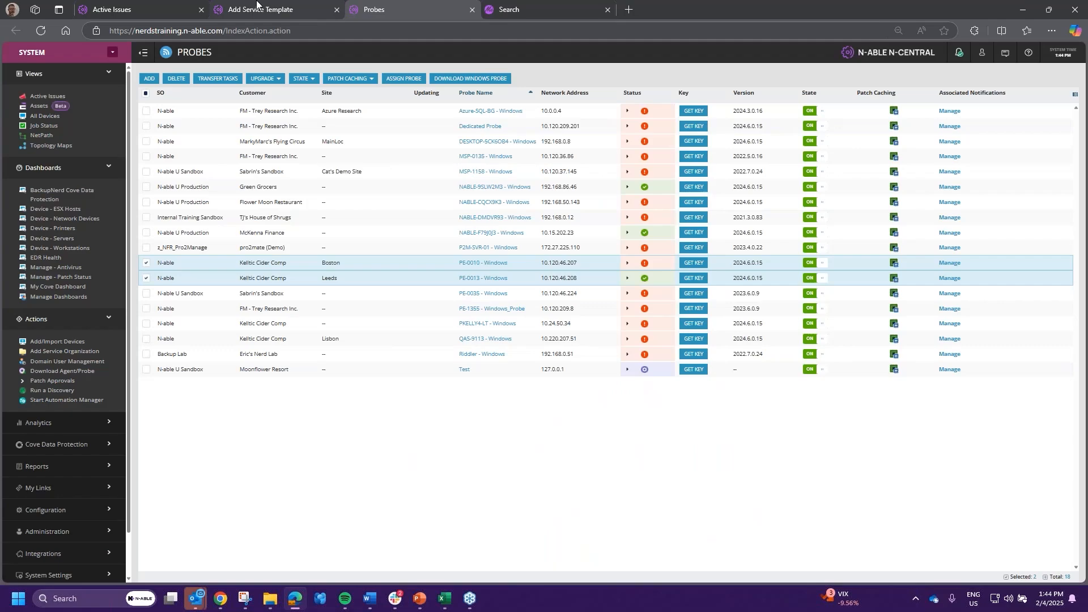
- Check Patch Status v2 in the Workstations - Windows template, then show PowerPoint slide 22
click(257, 4)
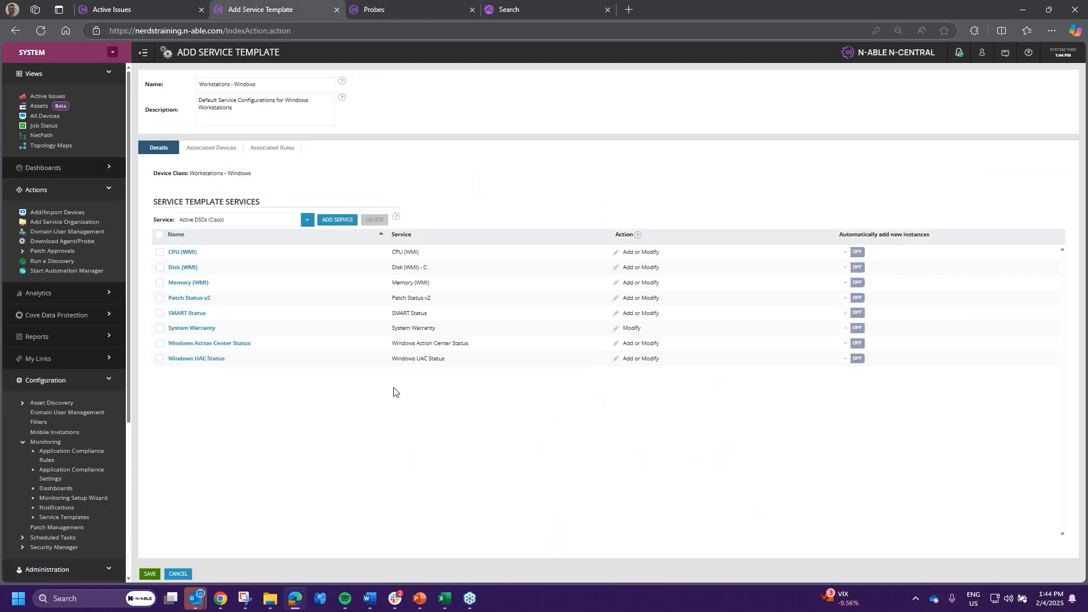
click(449, 299)
mouse_move(420, 600)
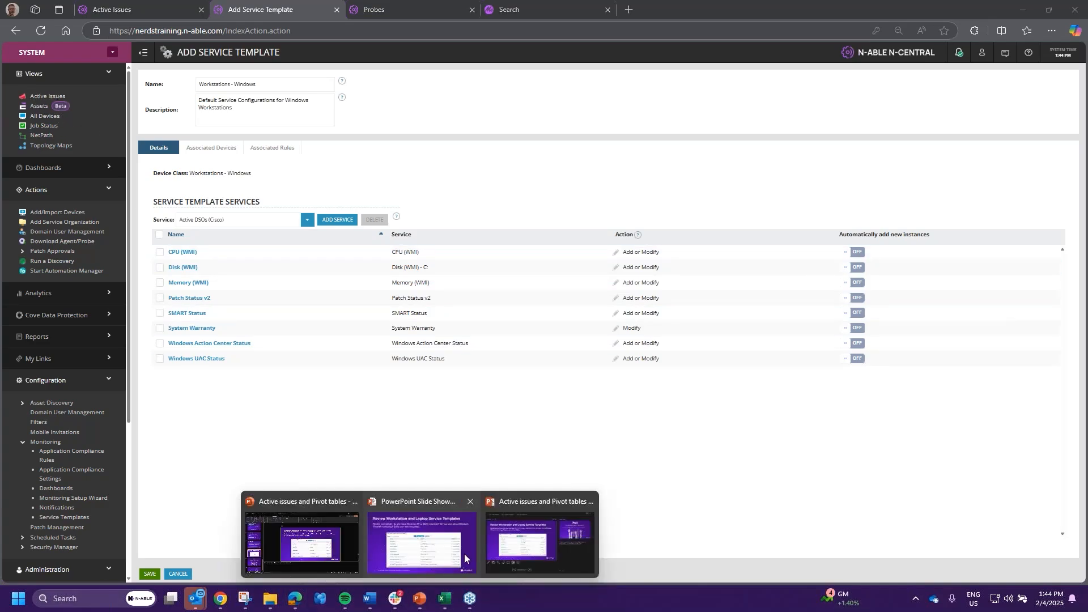
click(420, 546)
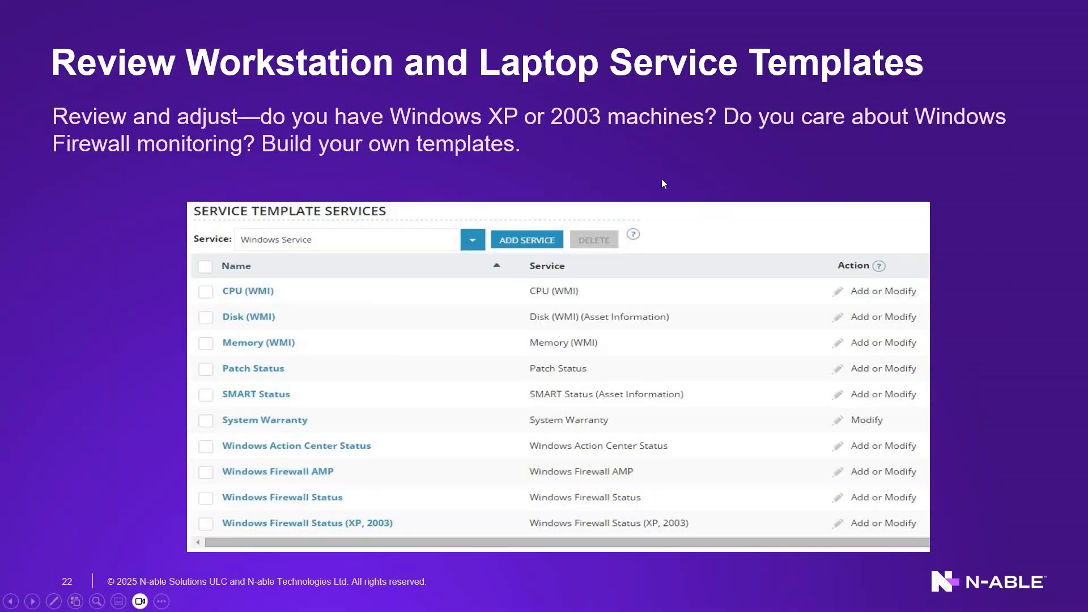